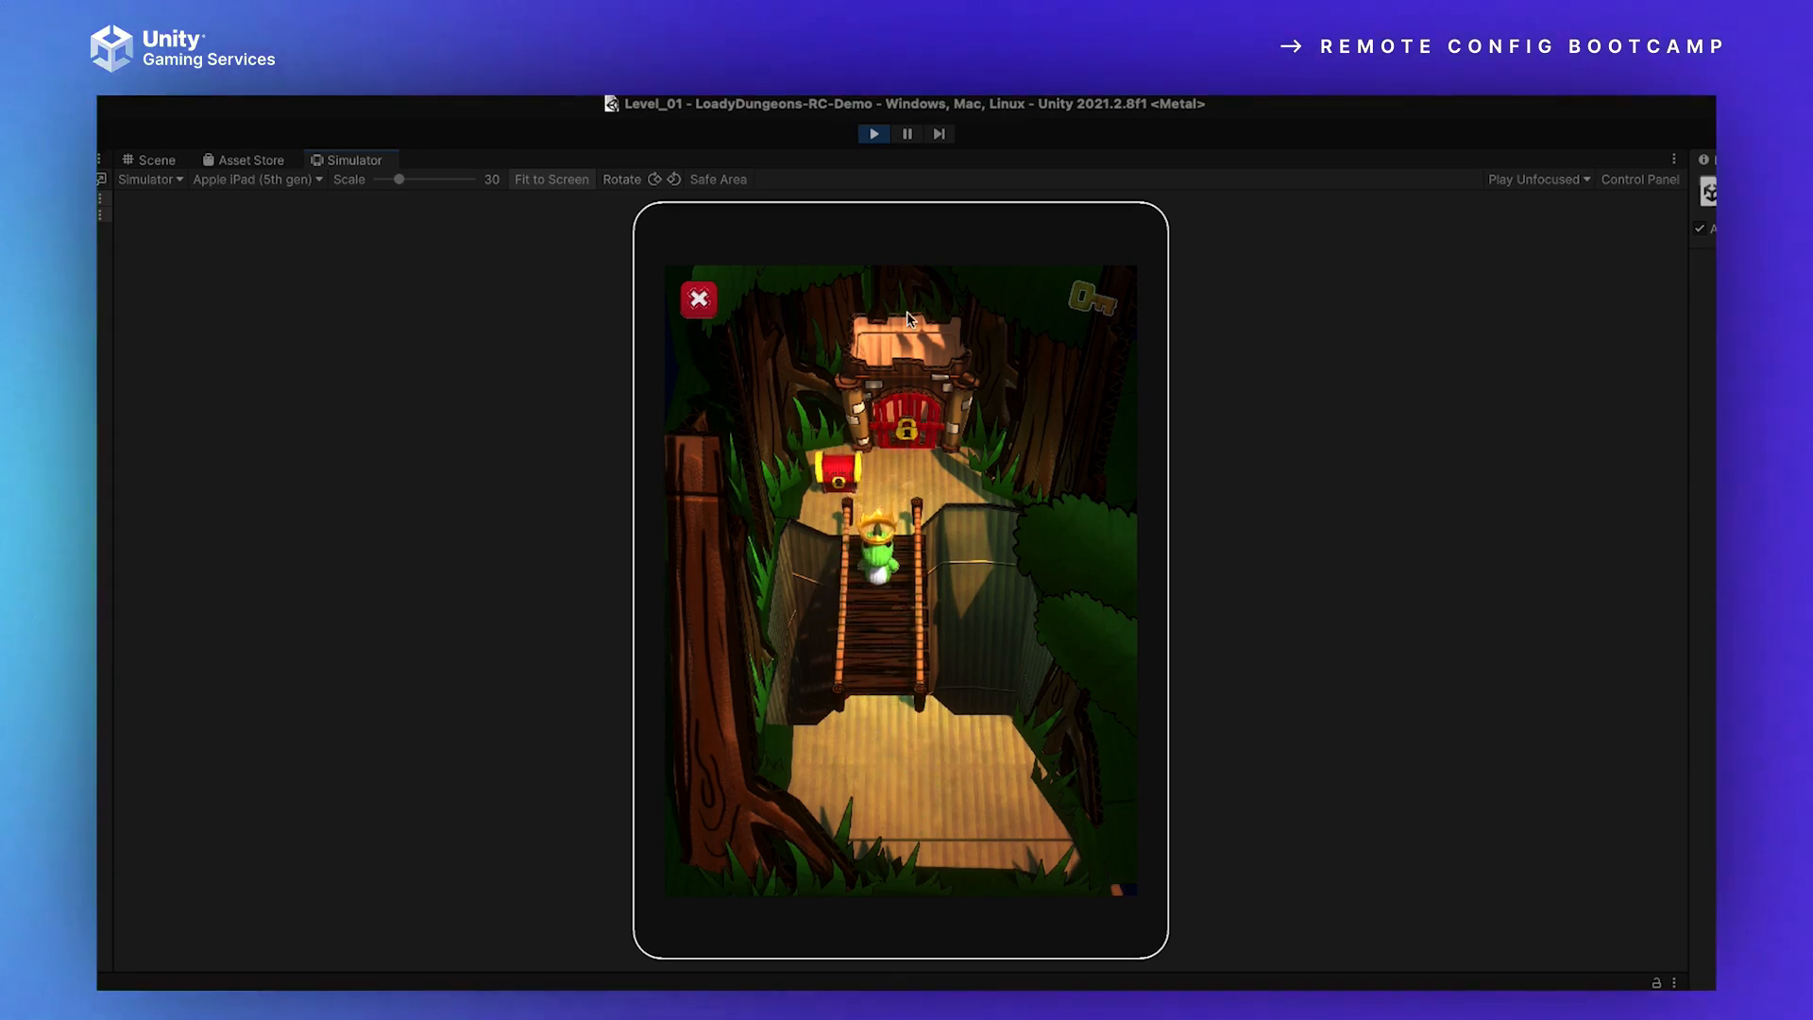
Step: Stop the running game and open the project's Services general settings
click(873, 133)
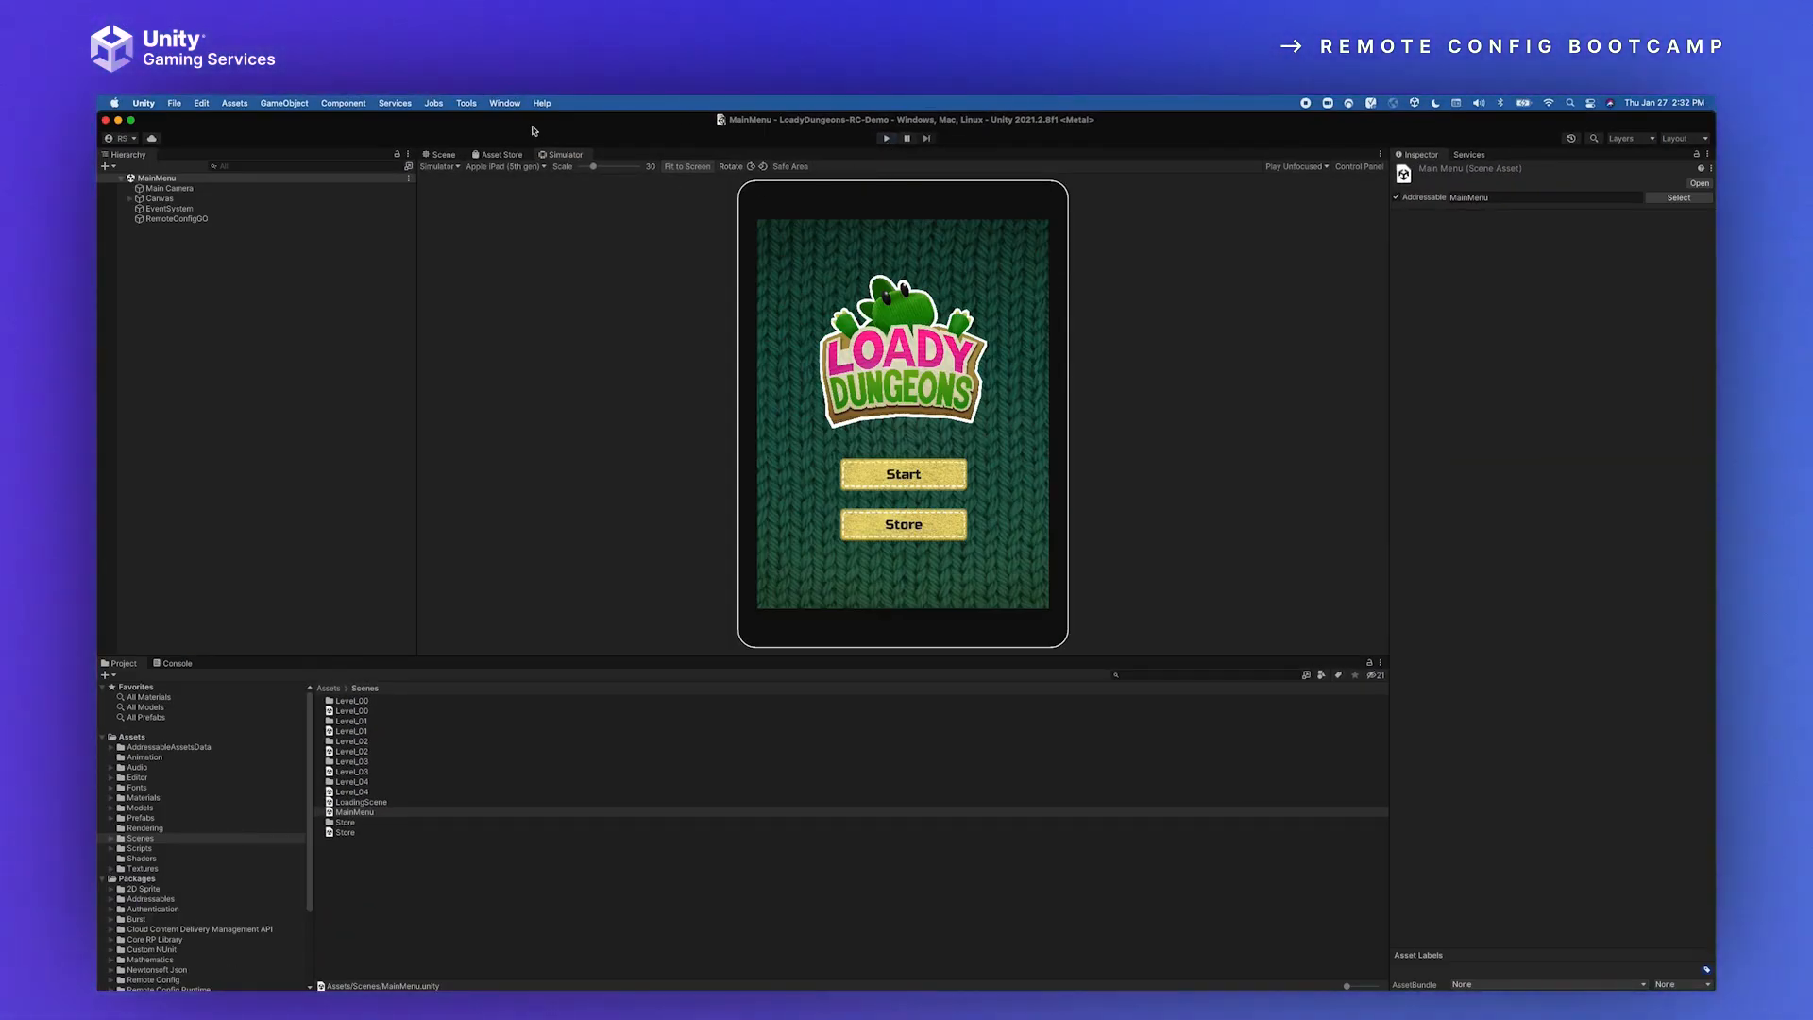
click(201, 103)
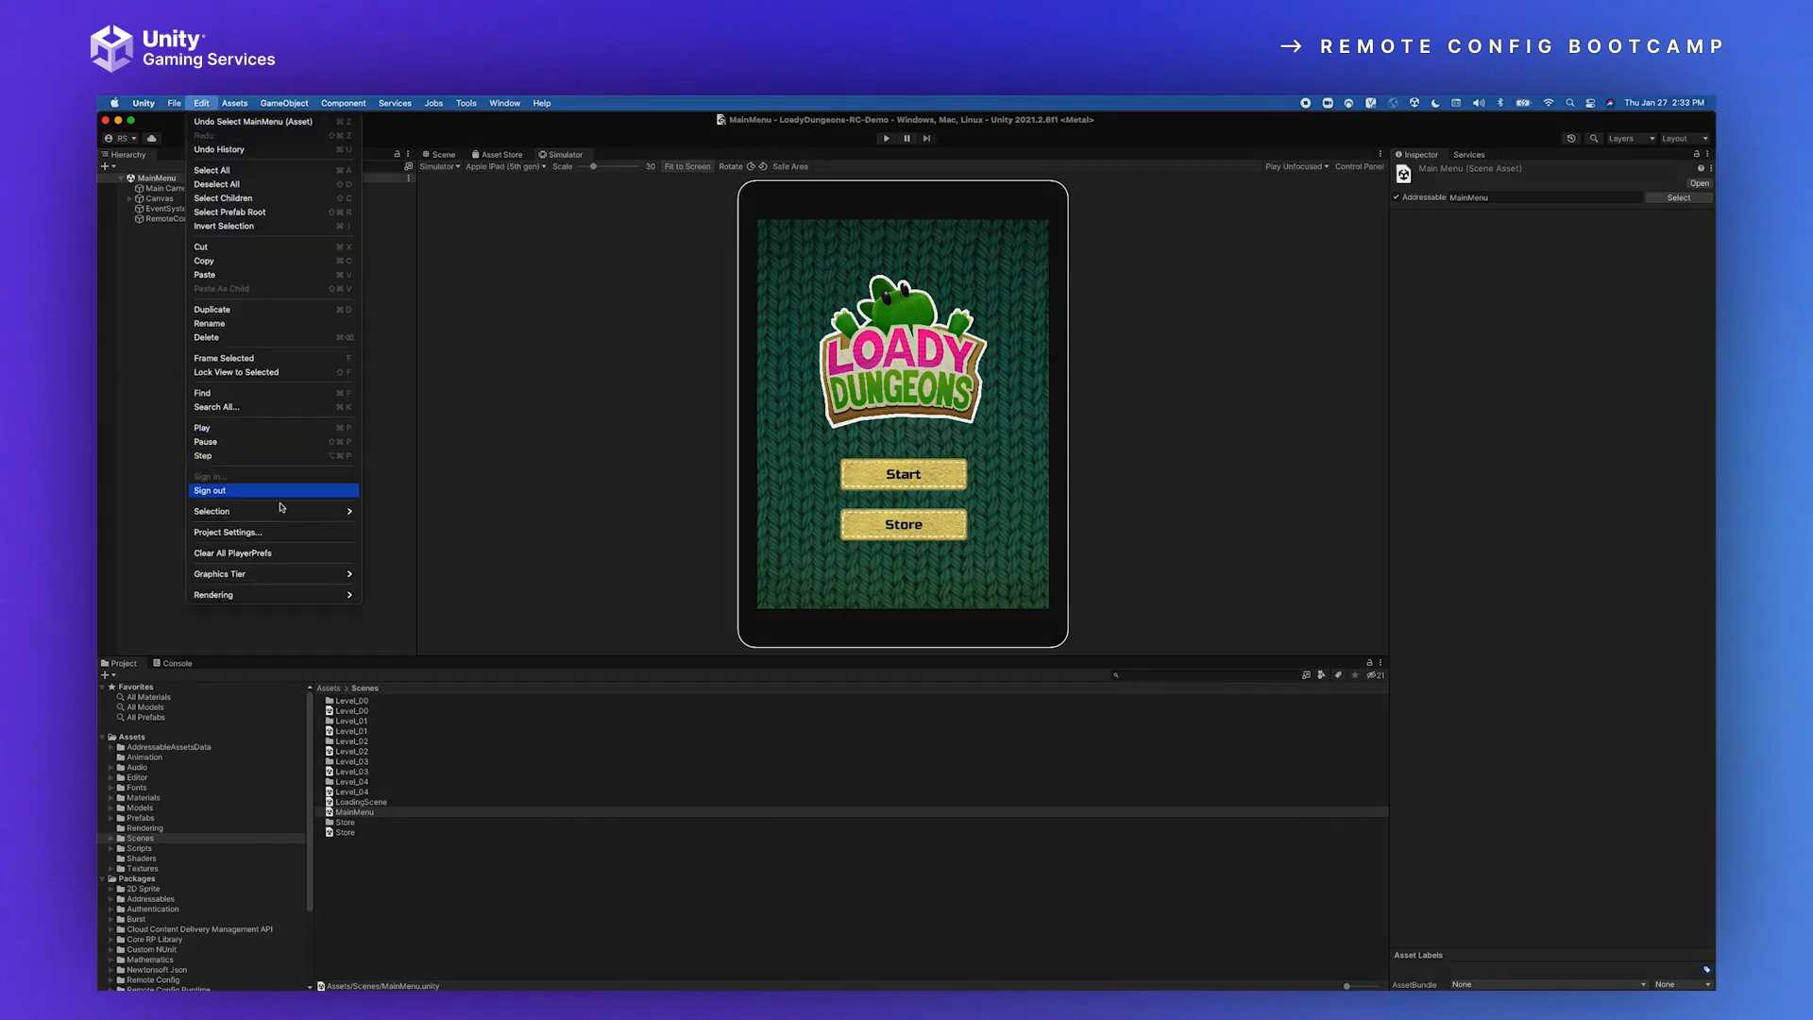
click(217, 527)
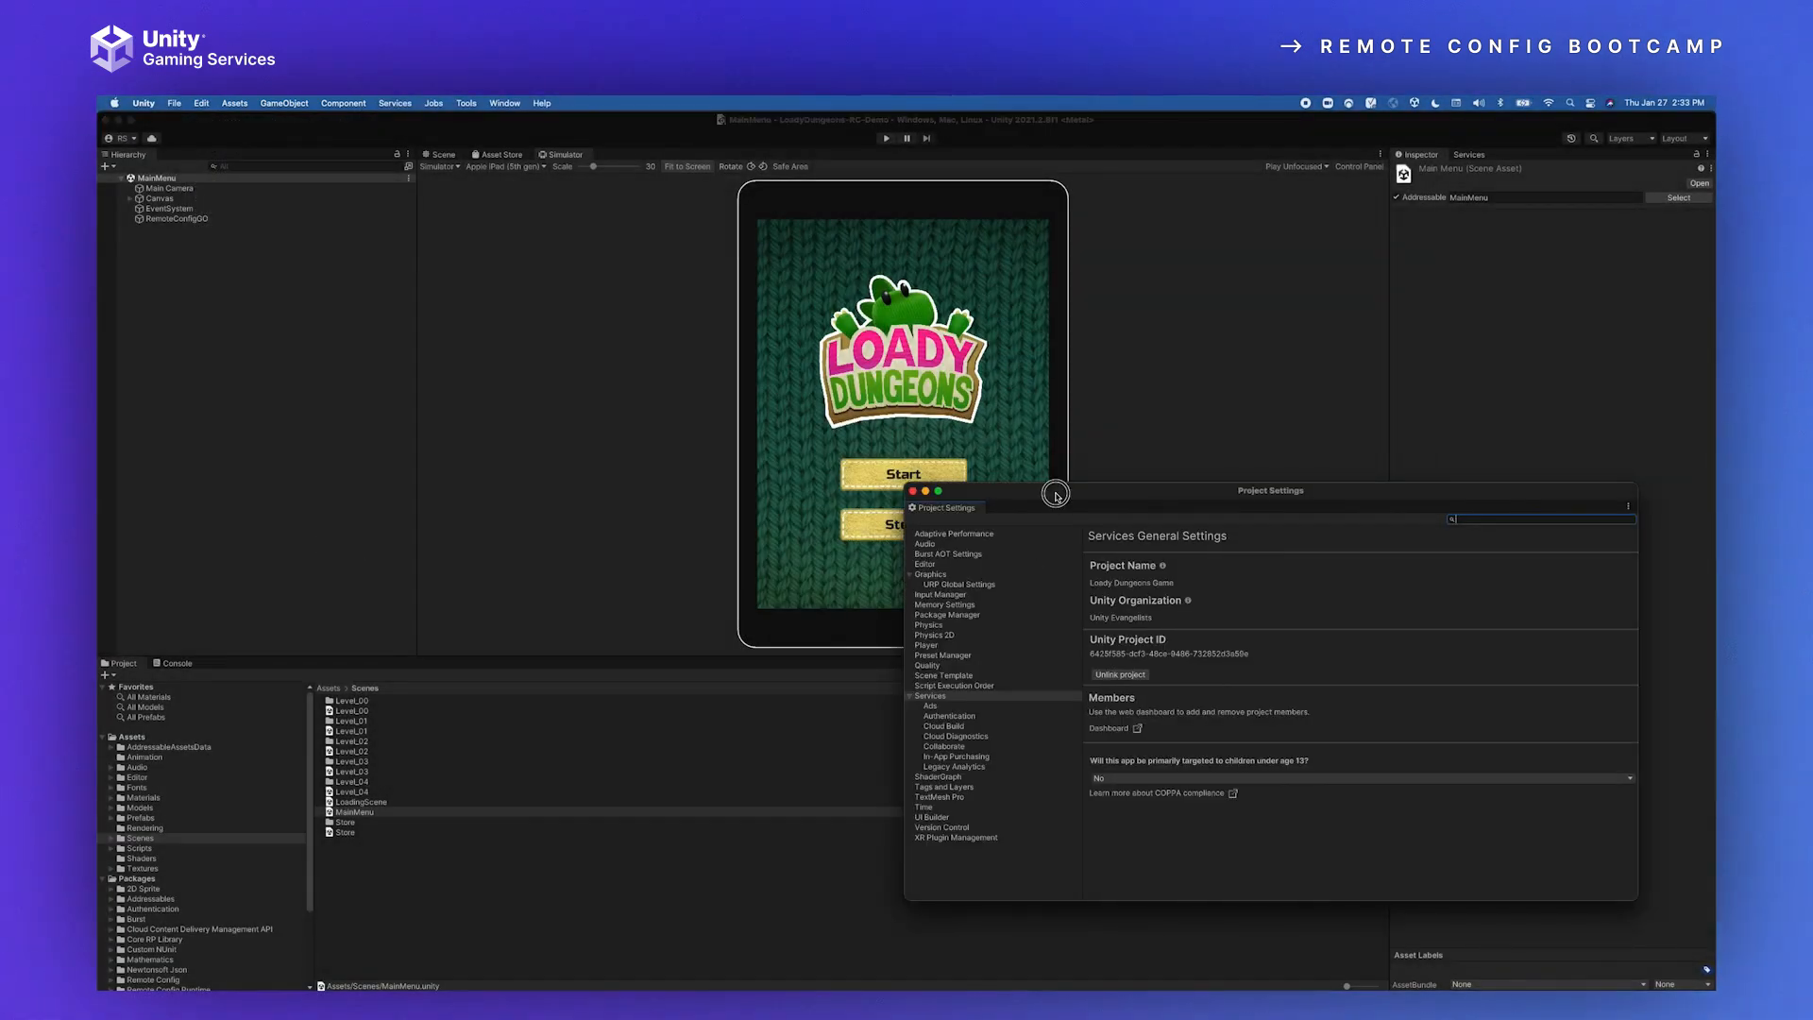
drag(1059, 496, 845, 464)
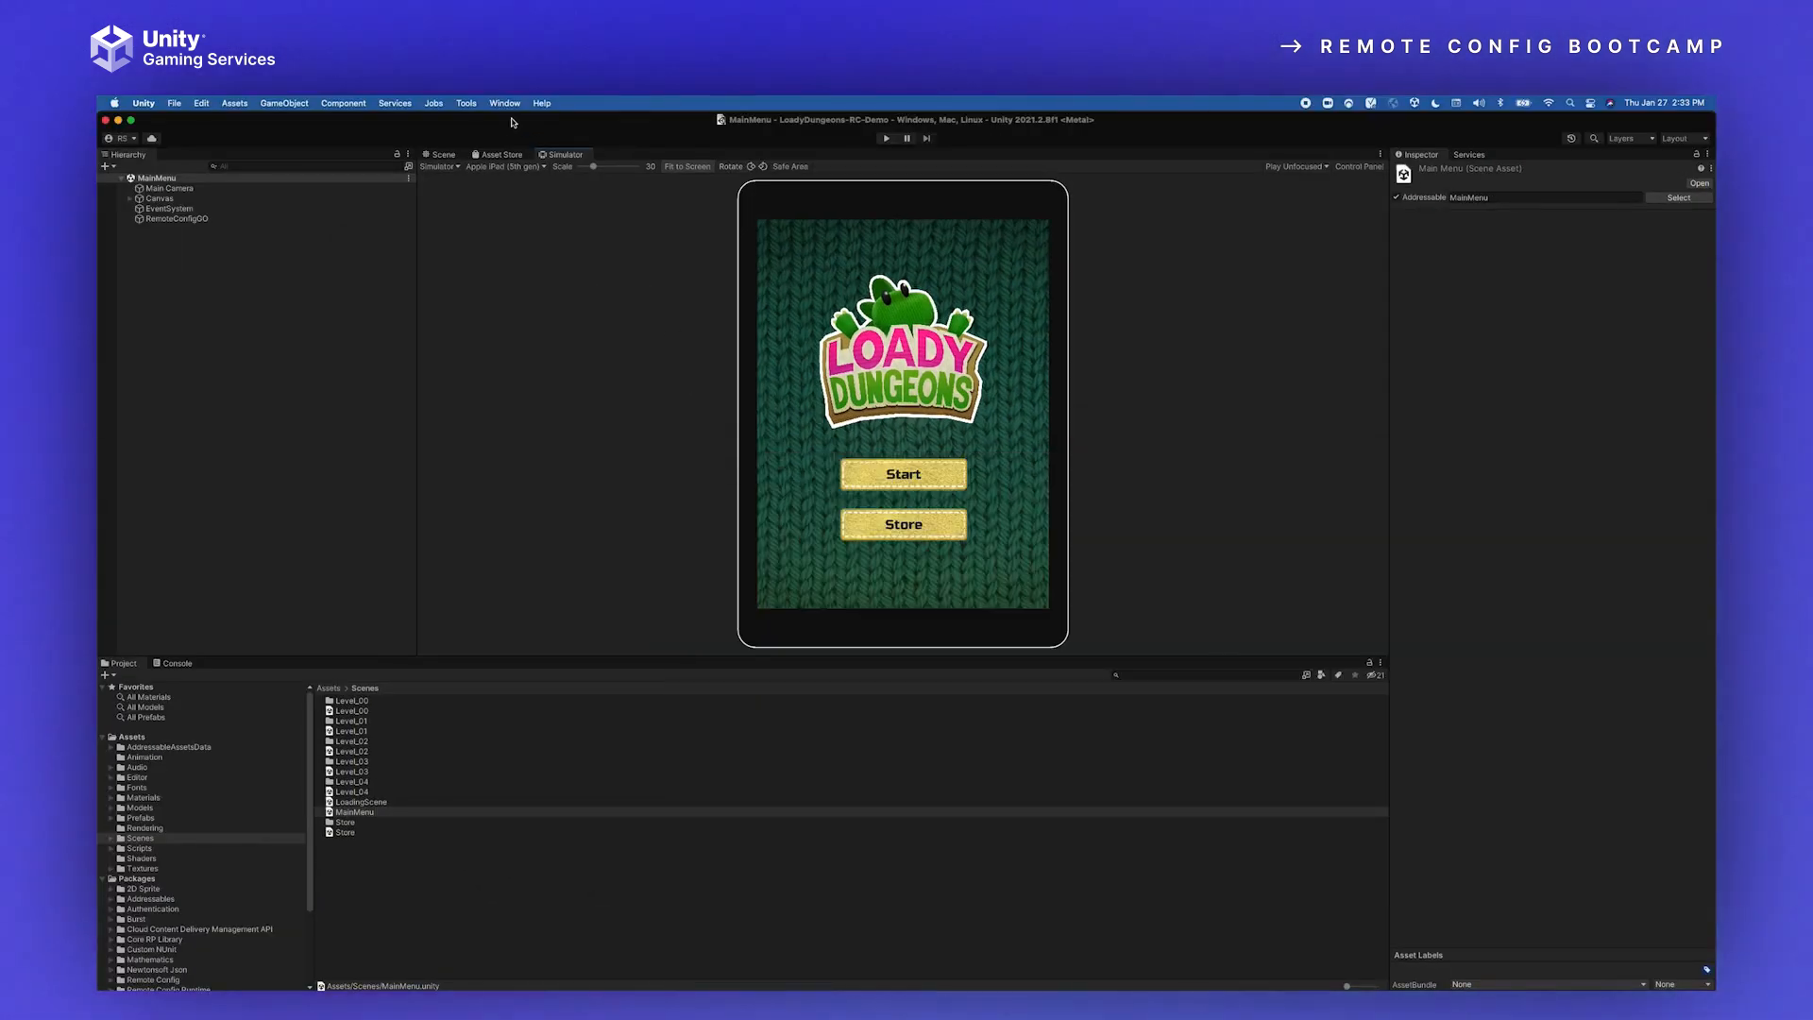
Step: View the details of the installed Authentication package in the Package Manager
click(505, 103)
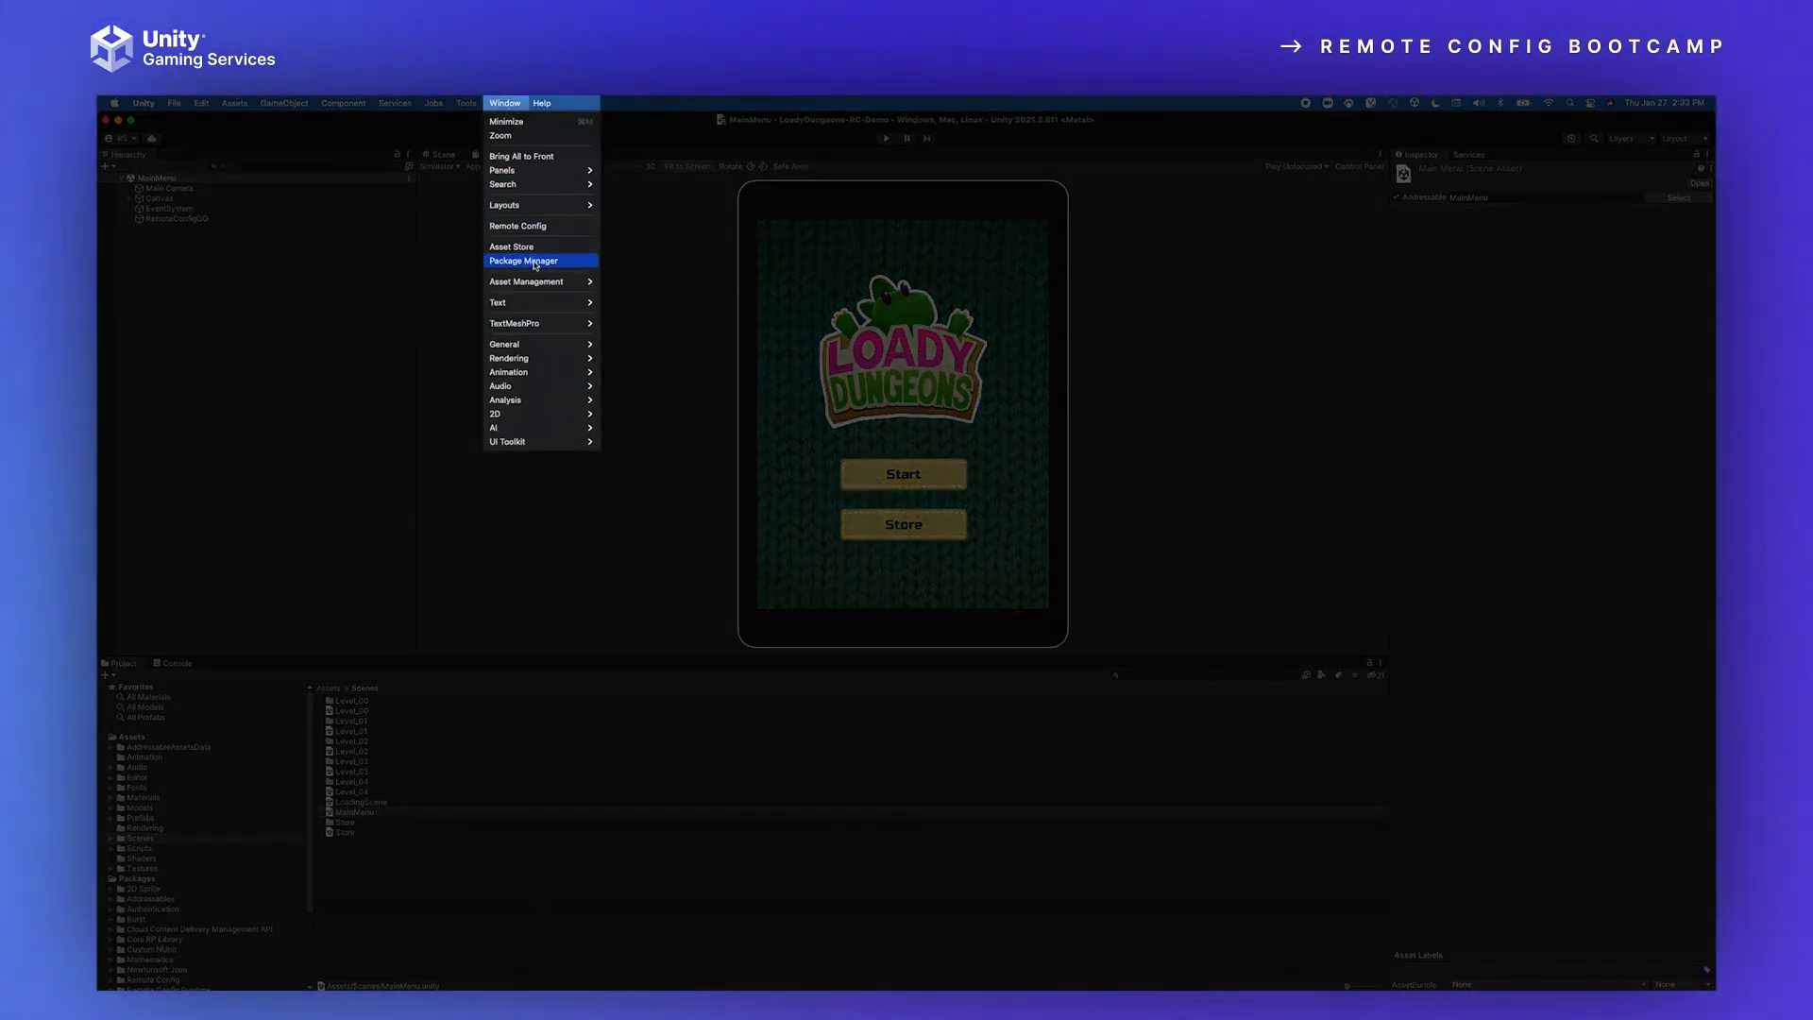
click(525, 247)
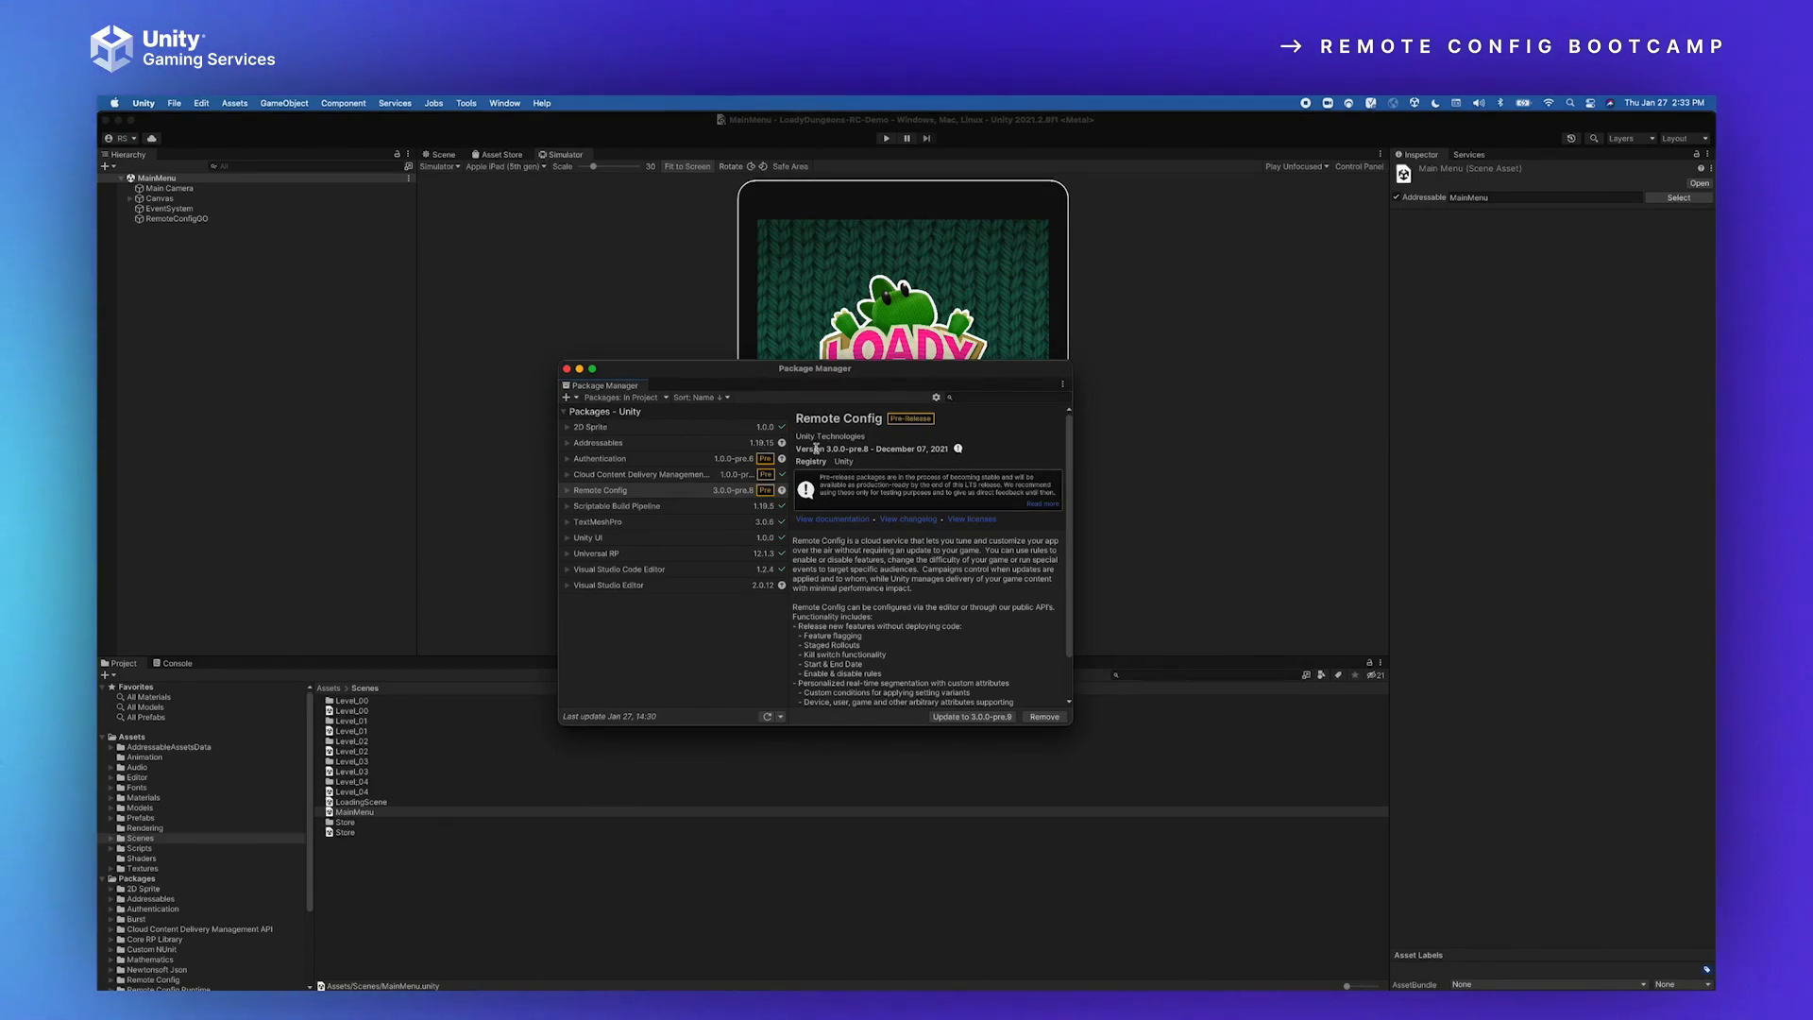
click(607, 458)
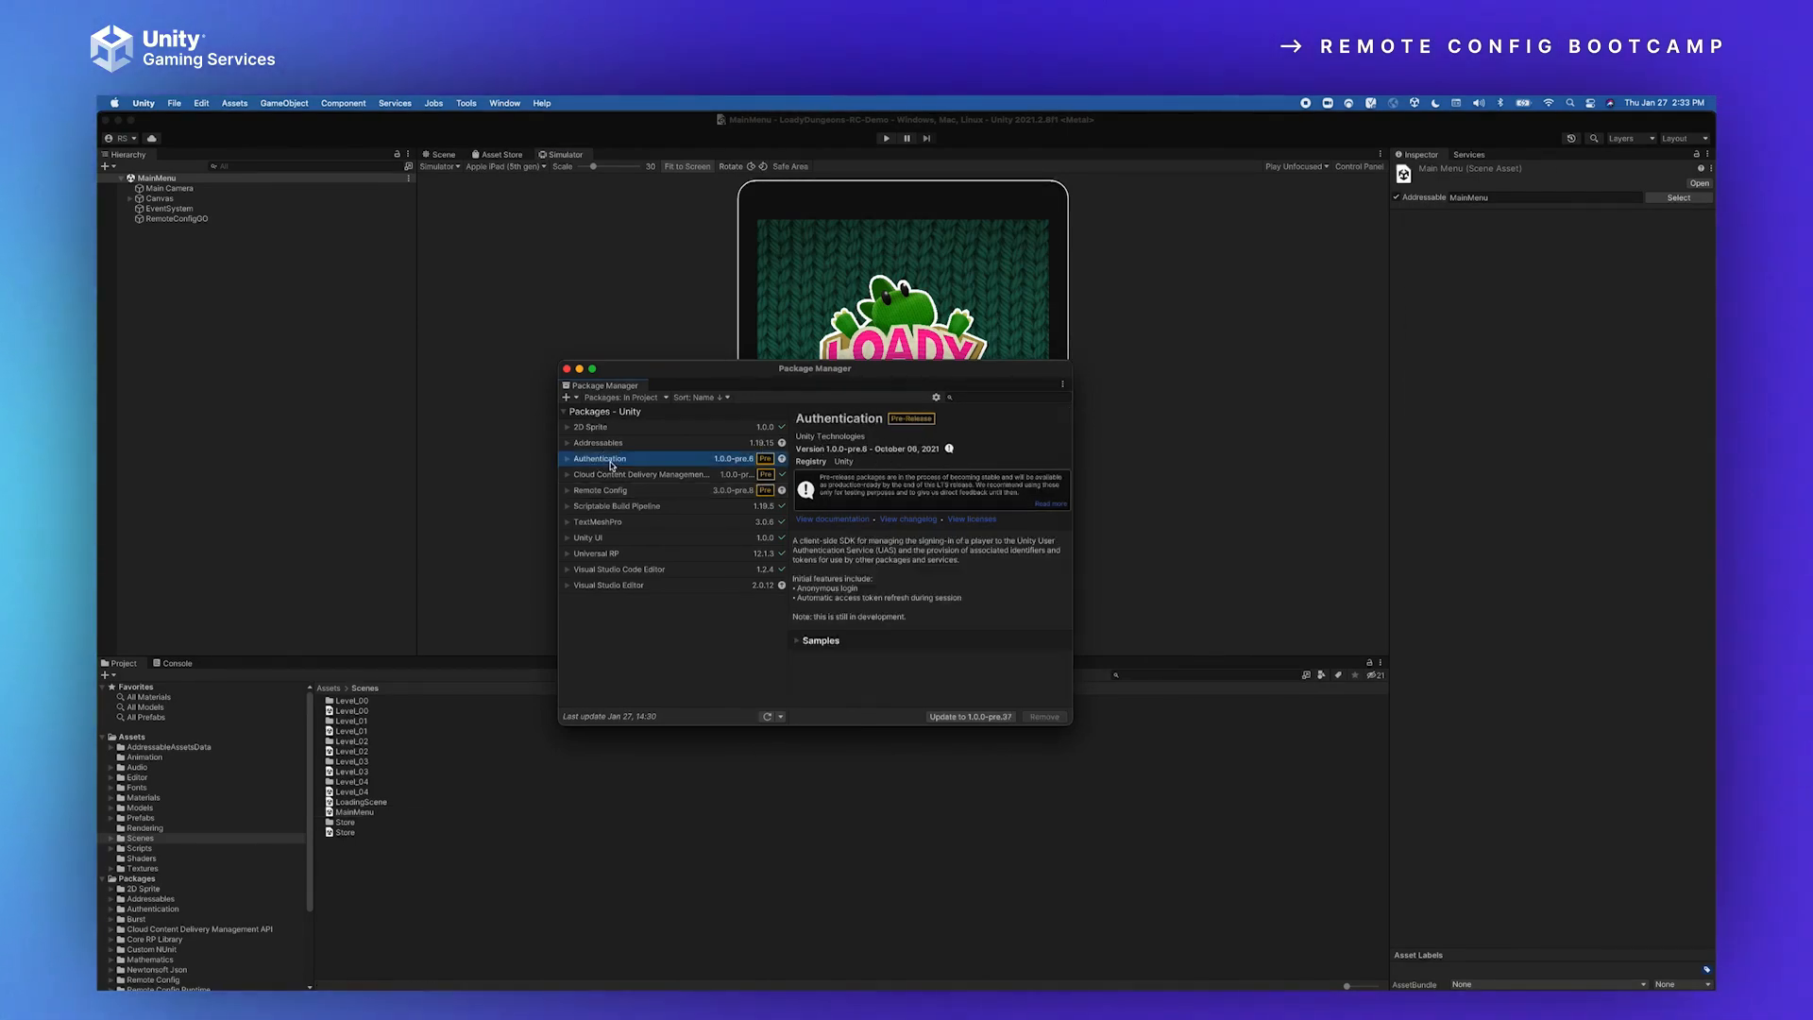
click(607, 291)
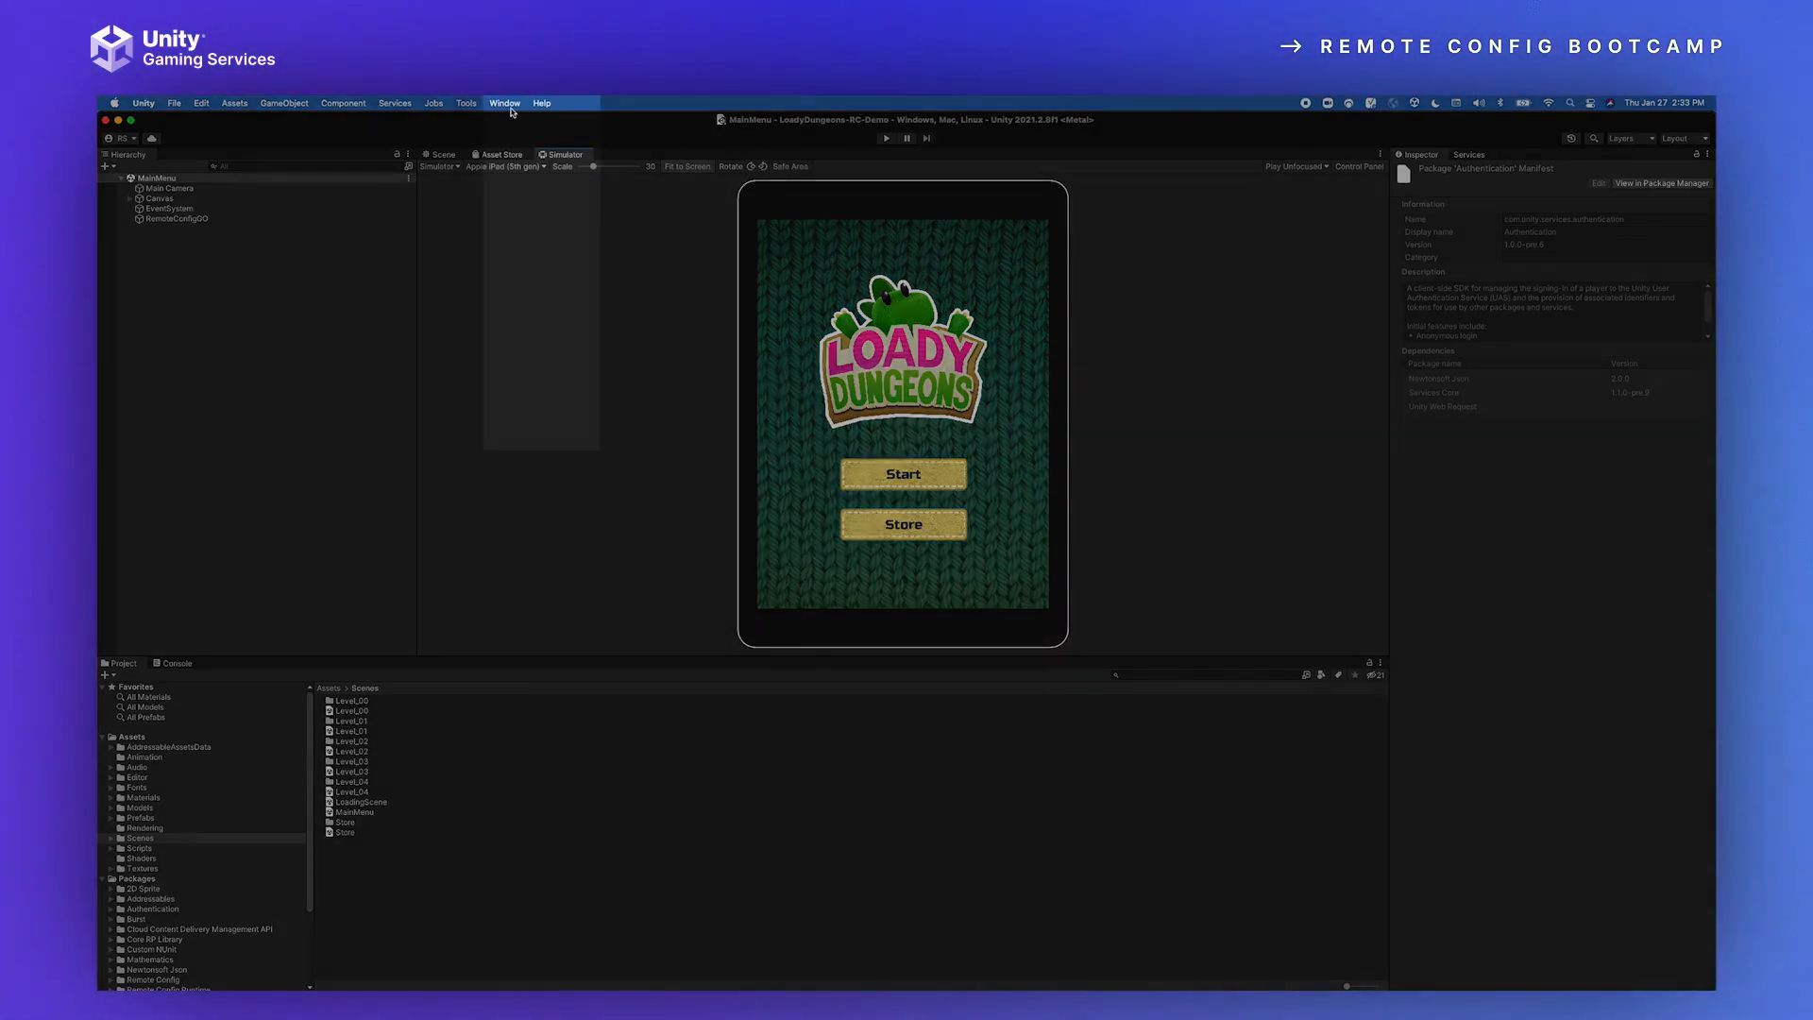
Step: Open the Remote Config window and place it over the middle of the editor
click(504, 103)
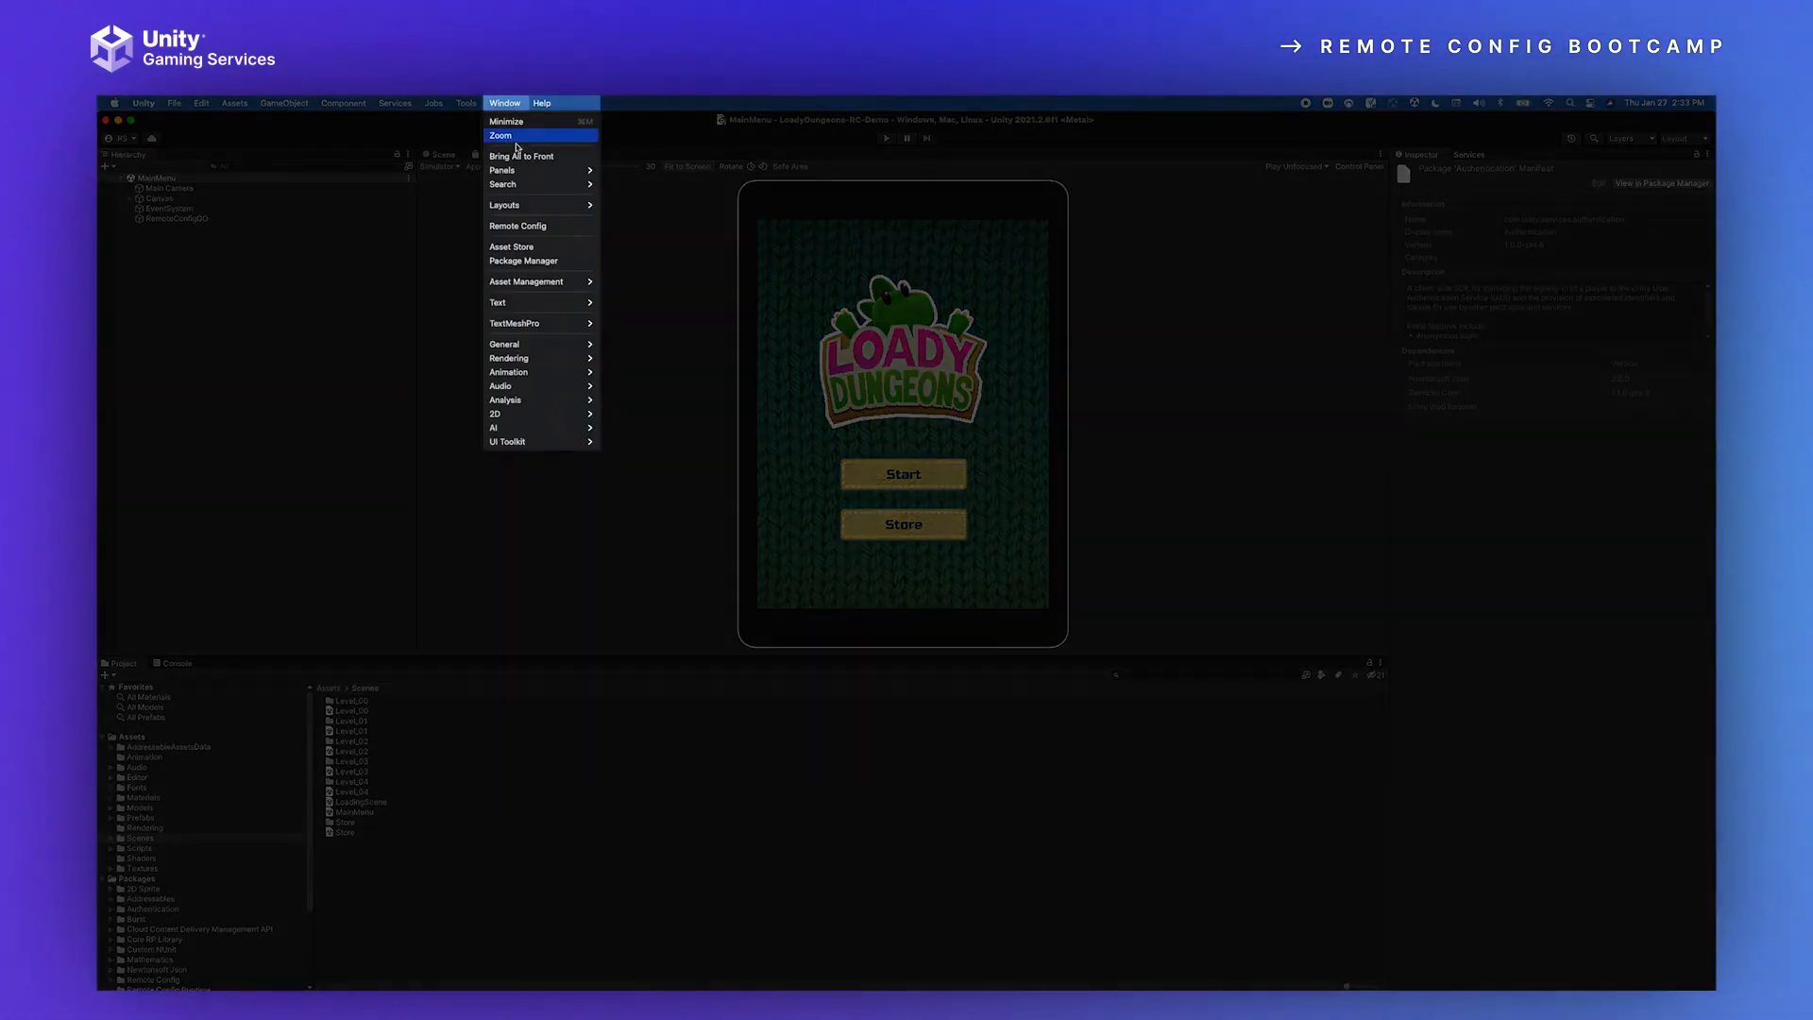
click(532, 229)
drag(1203, 477, 810, 479)
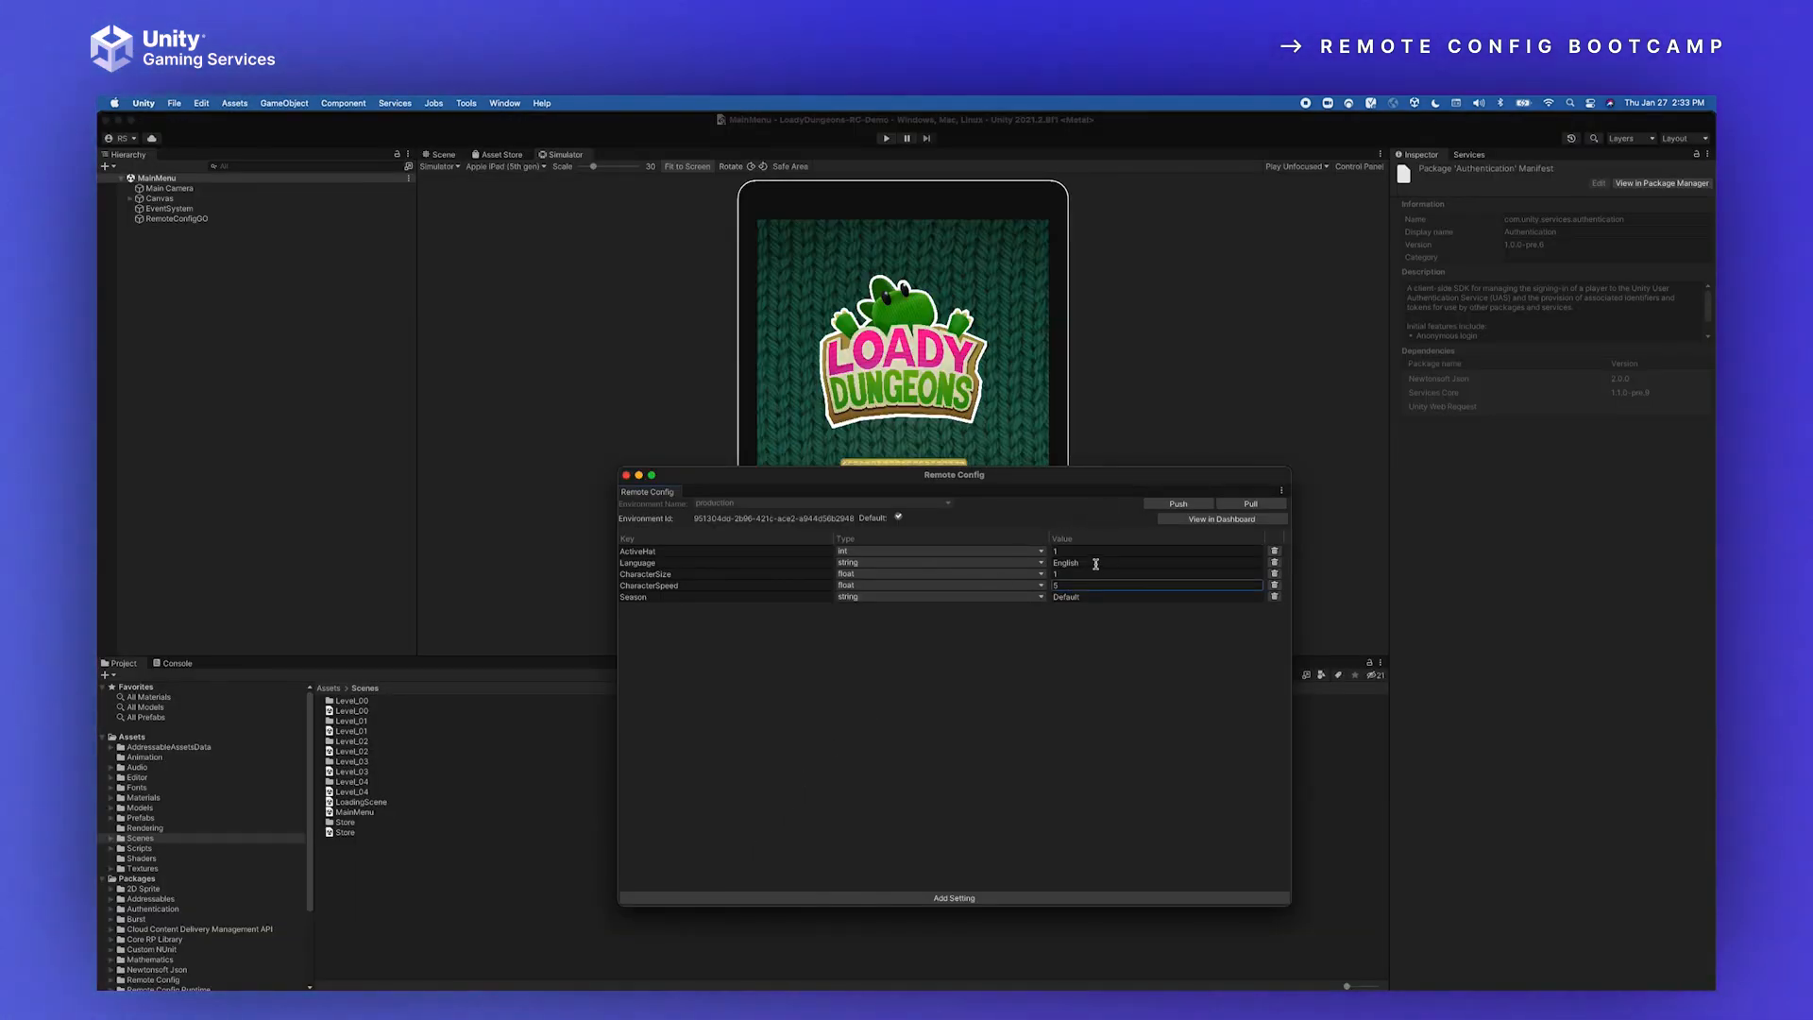
Step: Set ActiveHat to 2, Language to Spanish and CharacterSize to 2, and push the settings to the production environment
click(1060, 551)
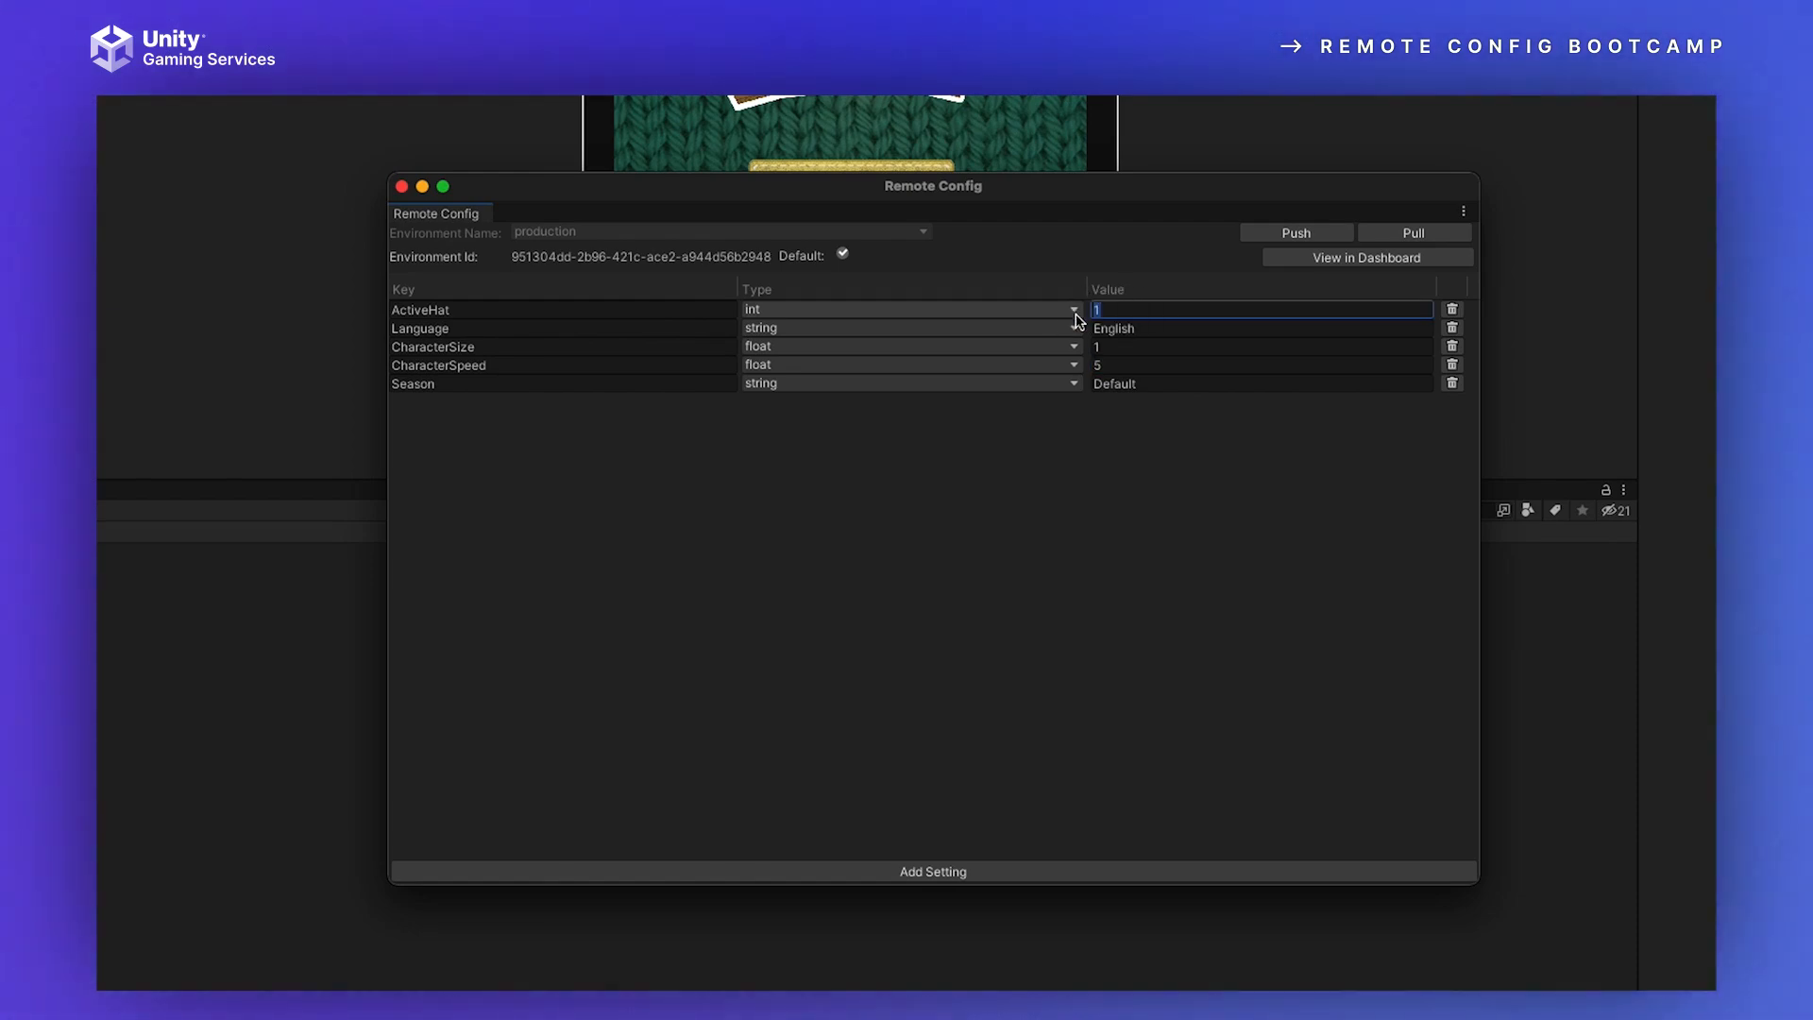
click(1141, 327)
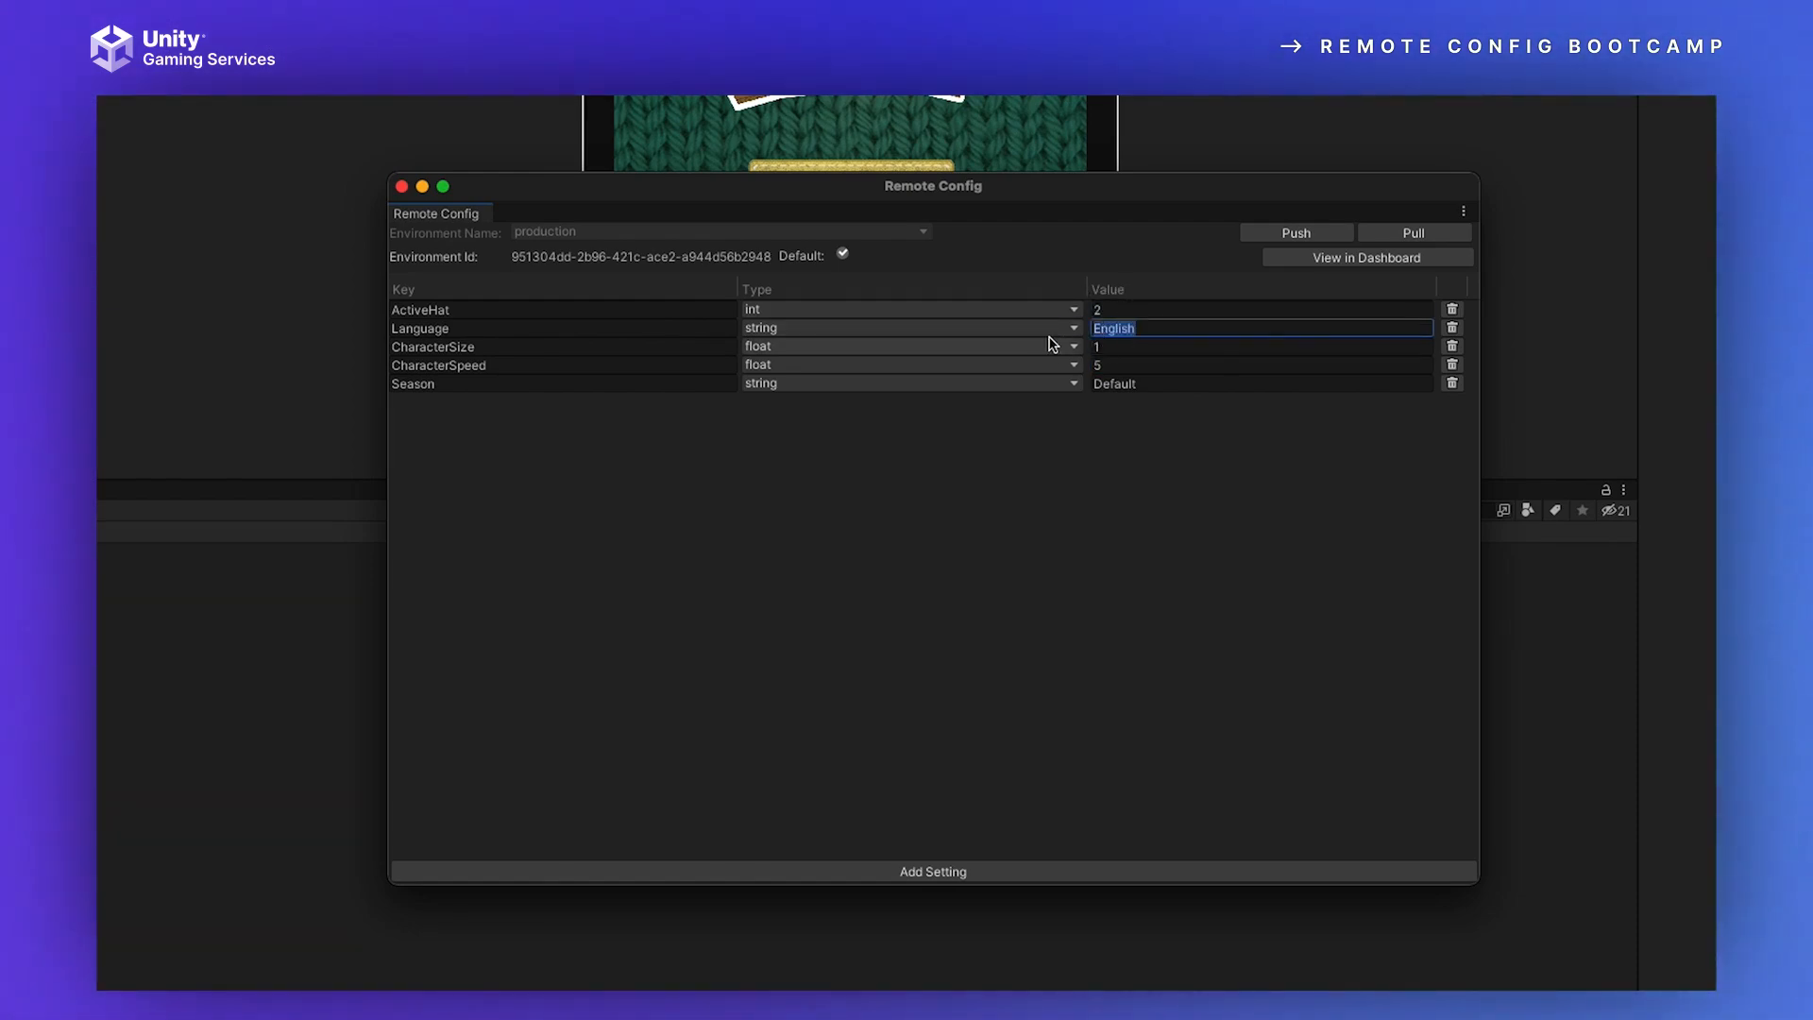
text(Span)
key(Tab)
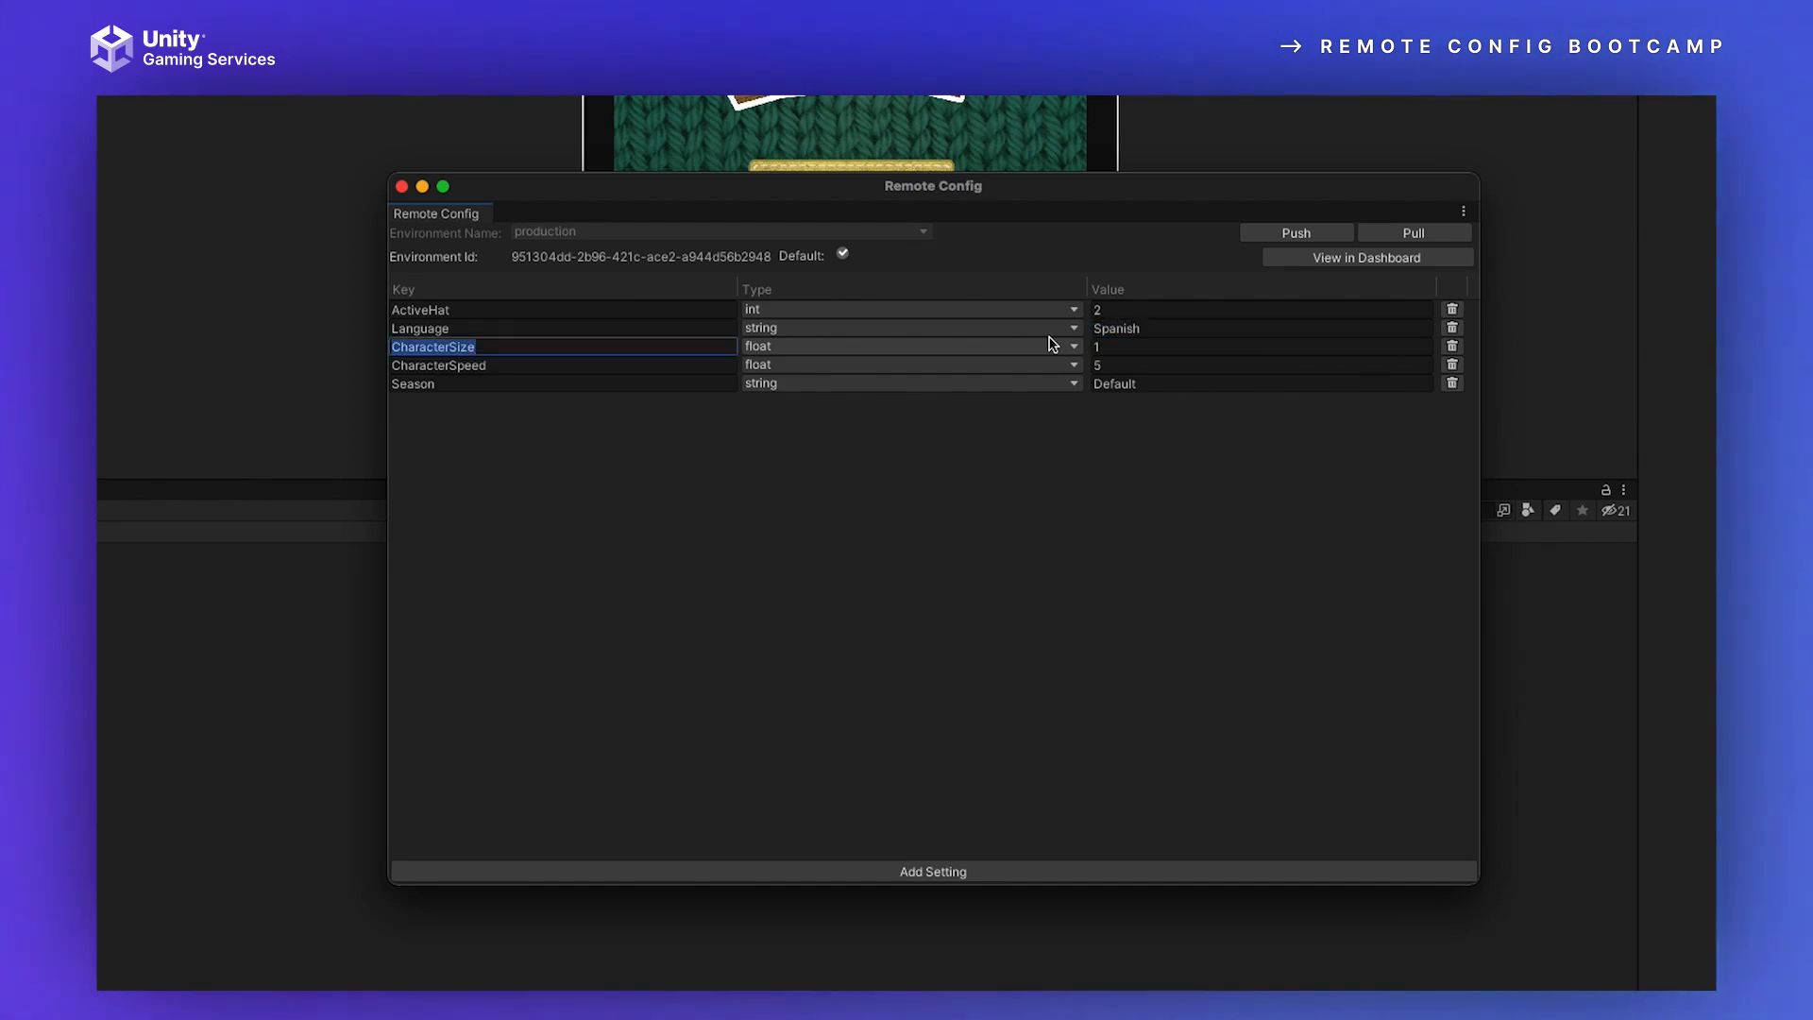
drag(1111, 348, 1083, 346)
text(2)
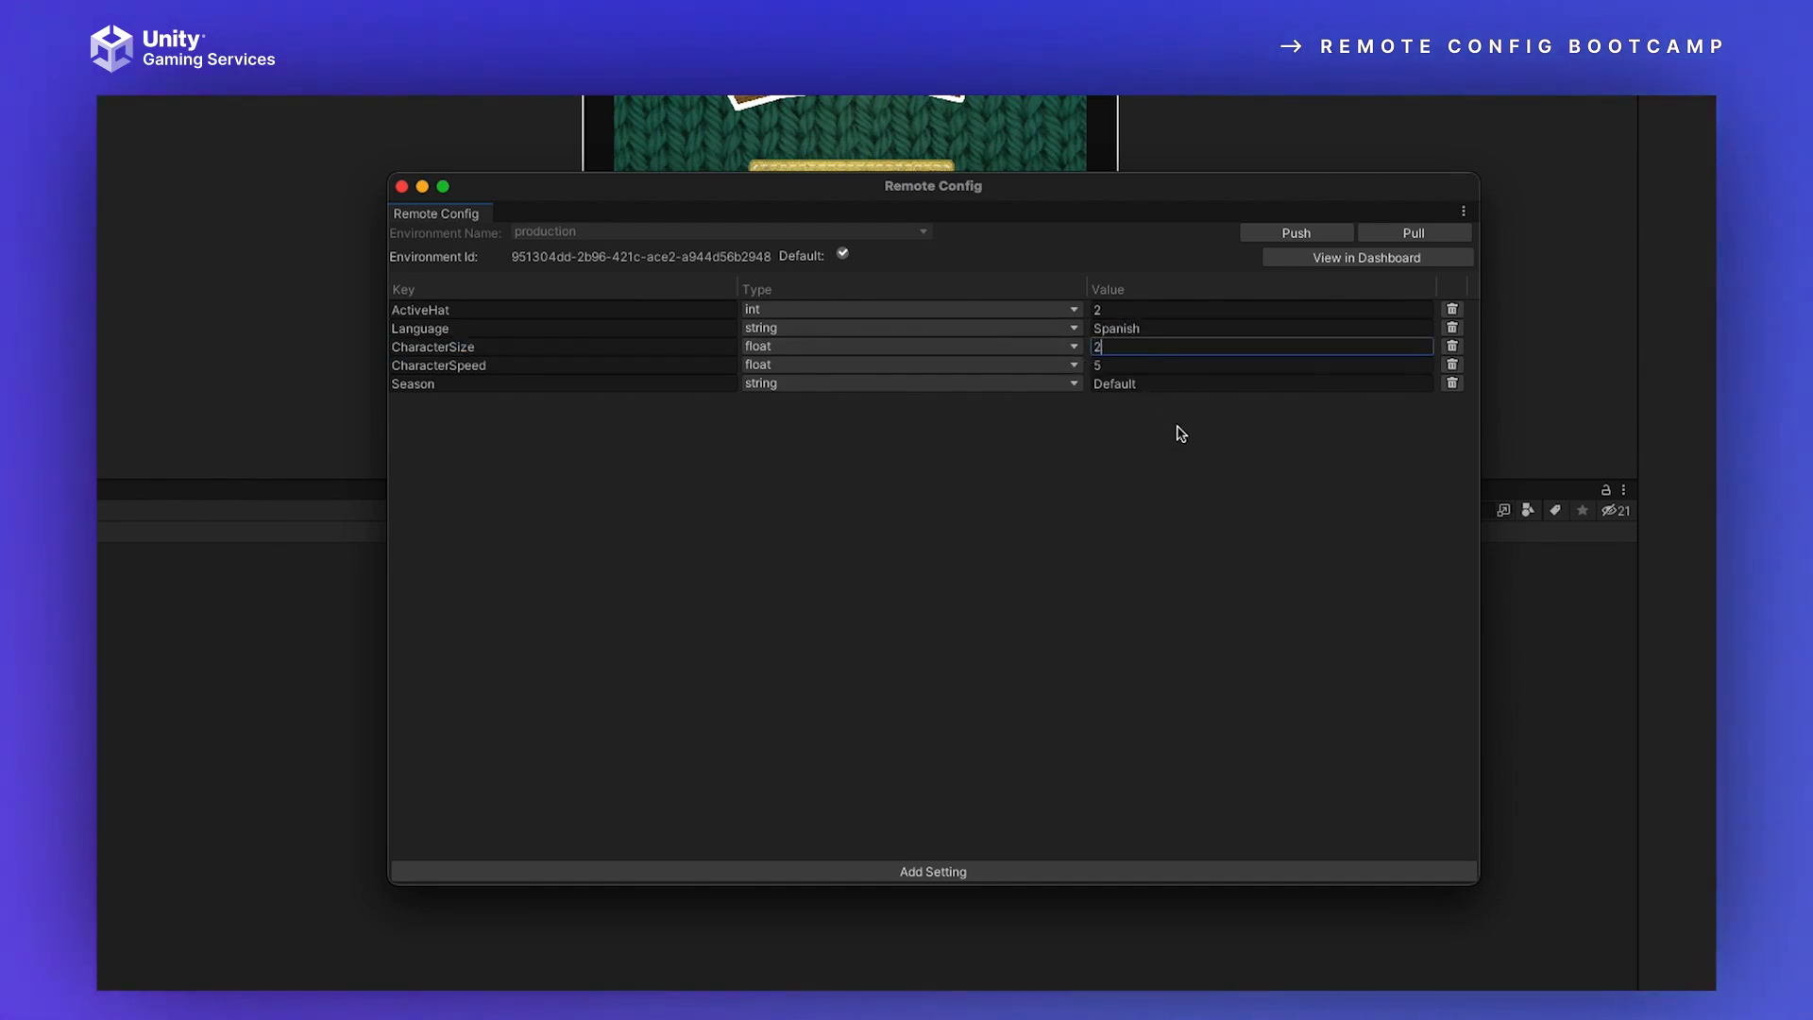
click(1294, 234)
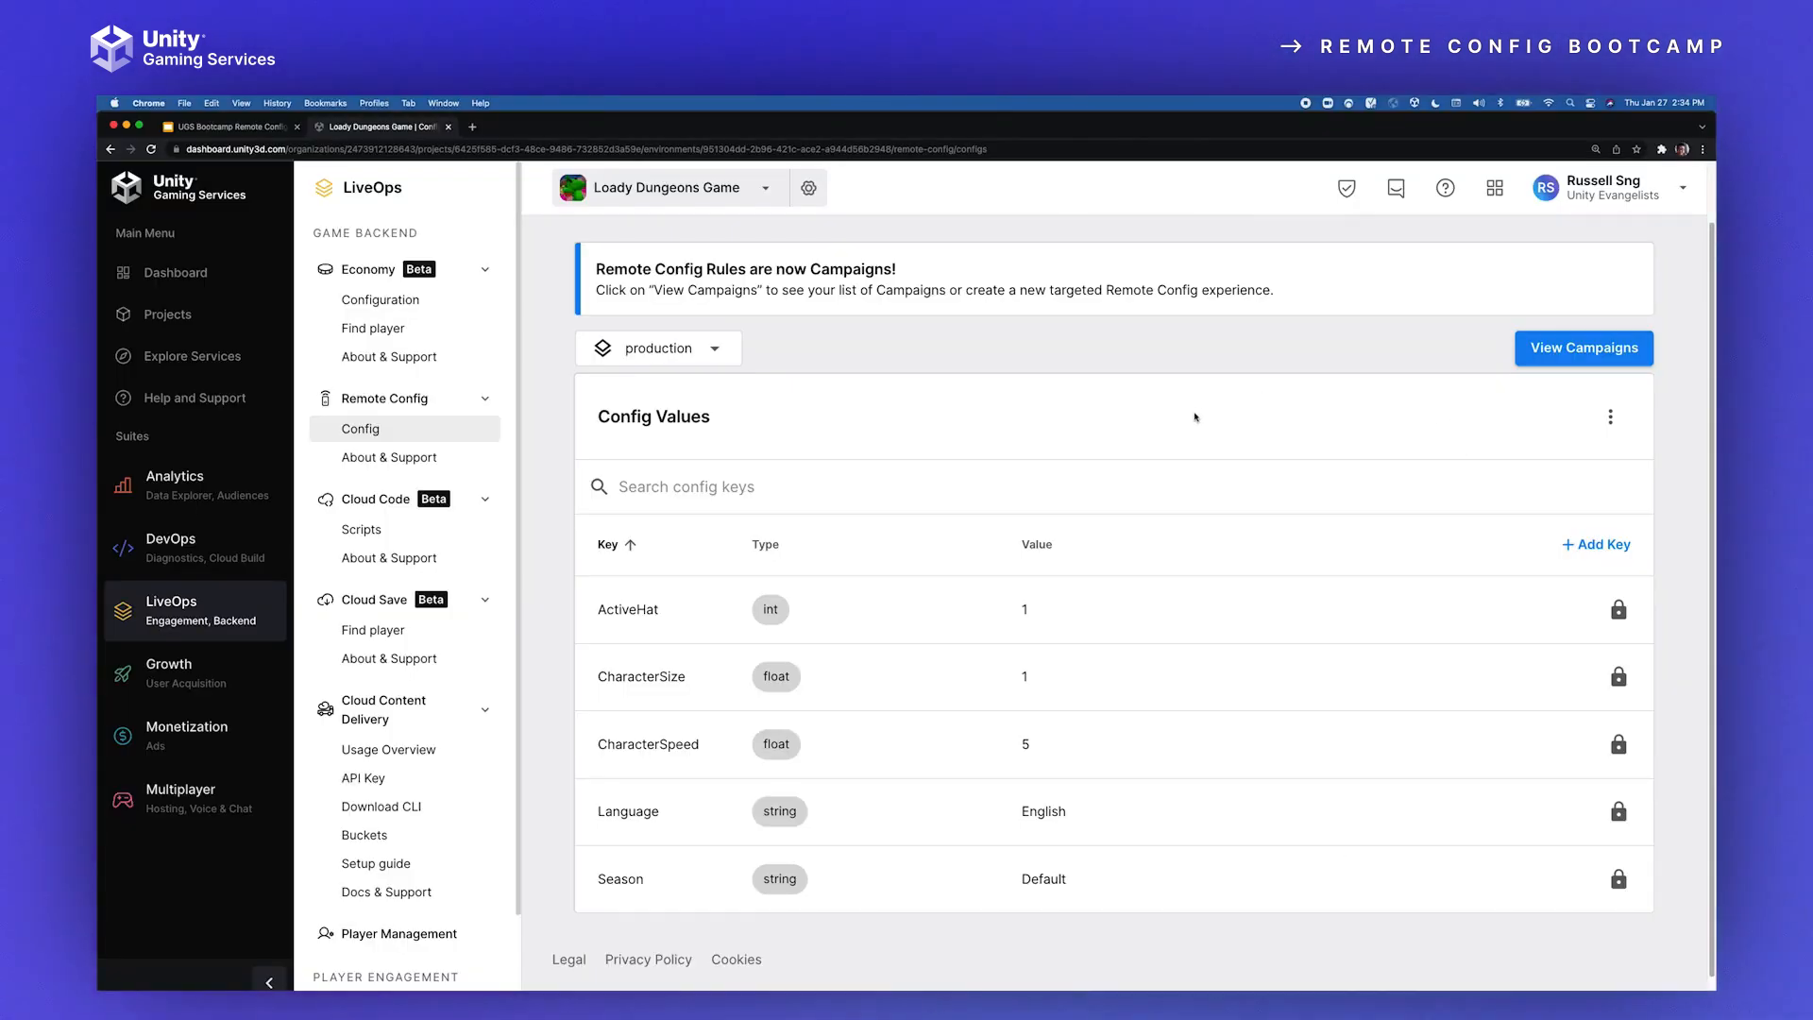
Step: Reload the Remote Config values page in the Chrome dashboard to check the pushed settings, and return to the Unity editor
click(152, 151)
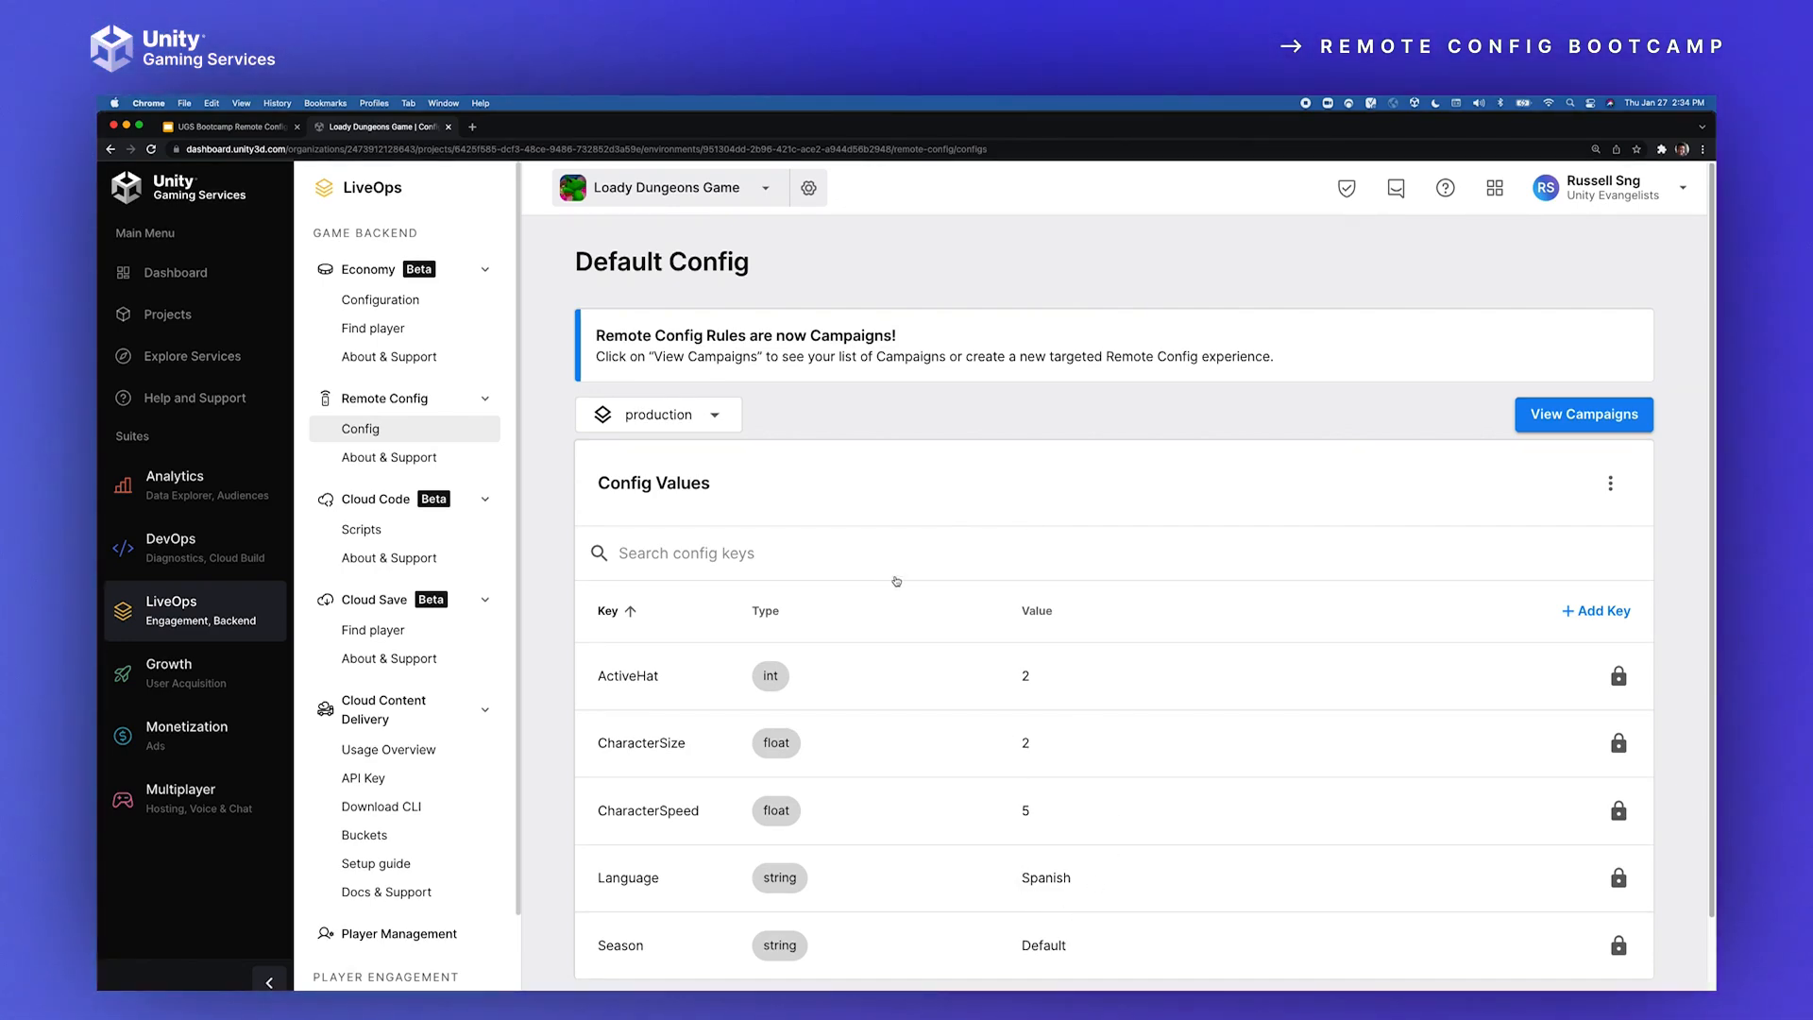
key(super+Tab)
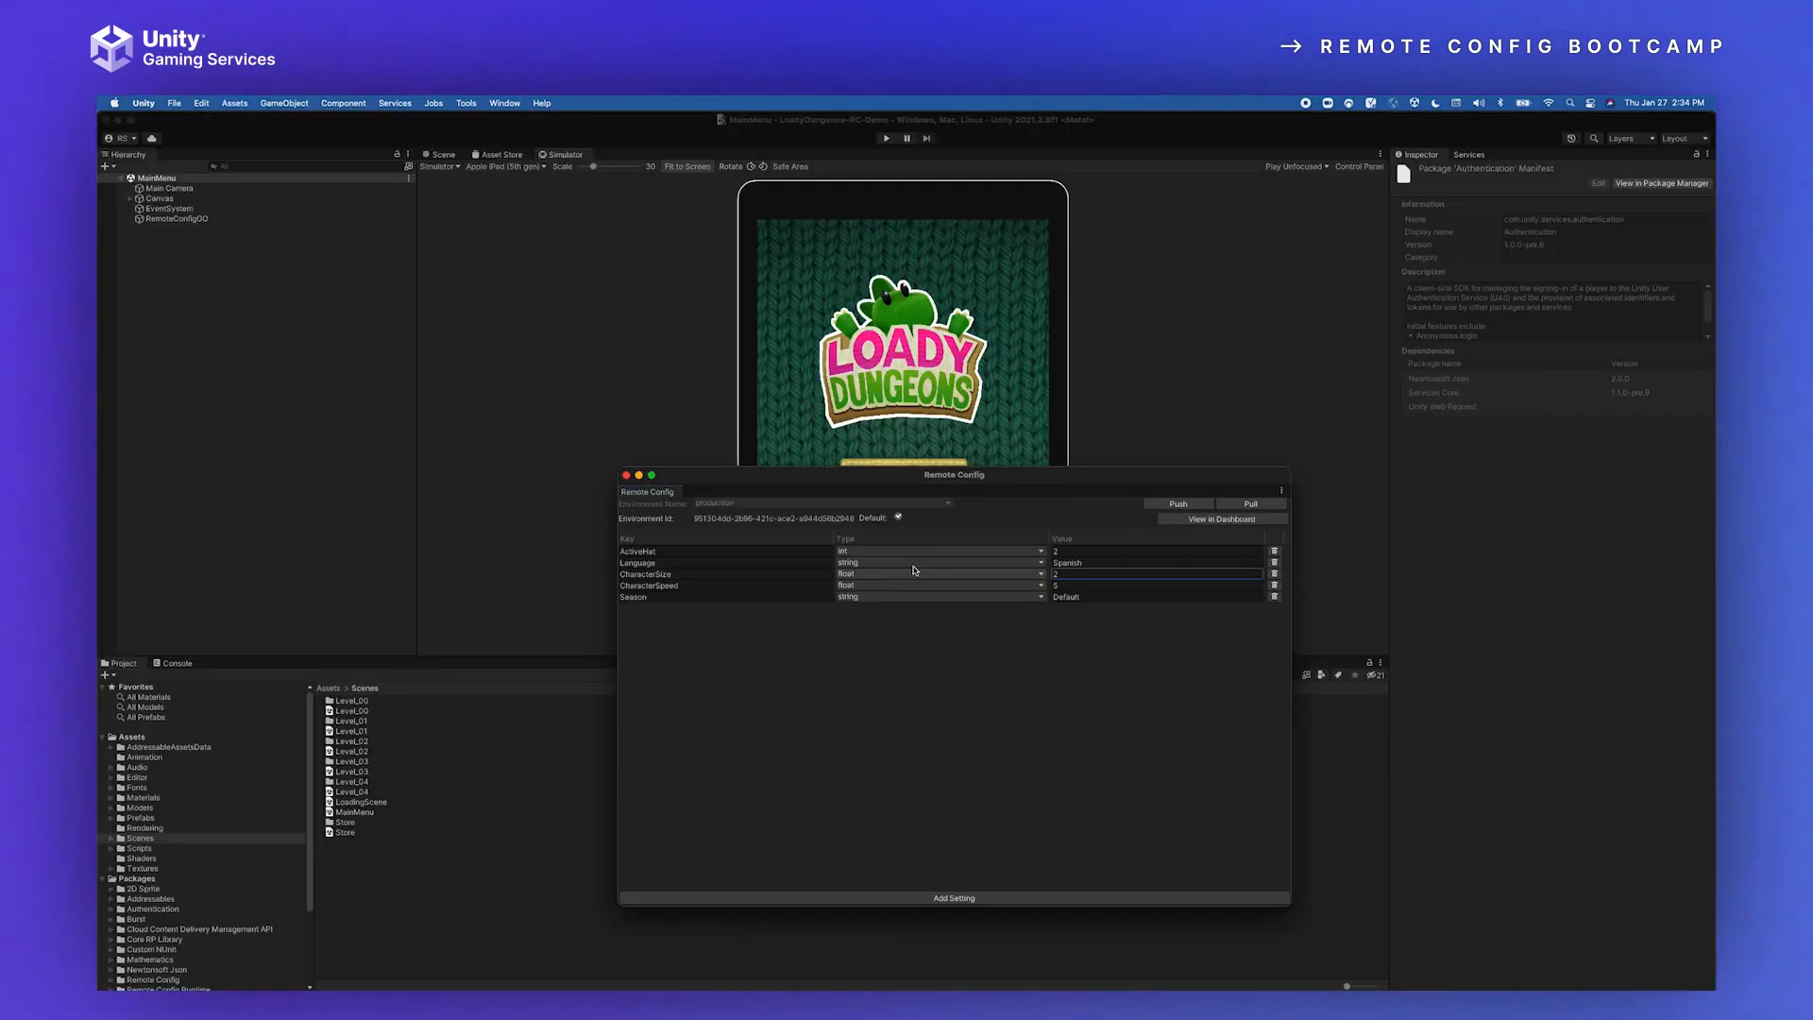
Step: Run the game in the simulator and bring the Remote Config window back up beside the device preview
drag(1103, 466, 1414, 518)
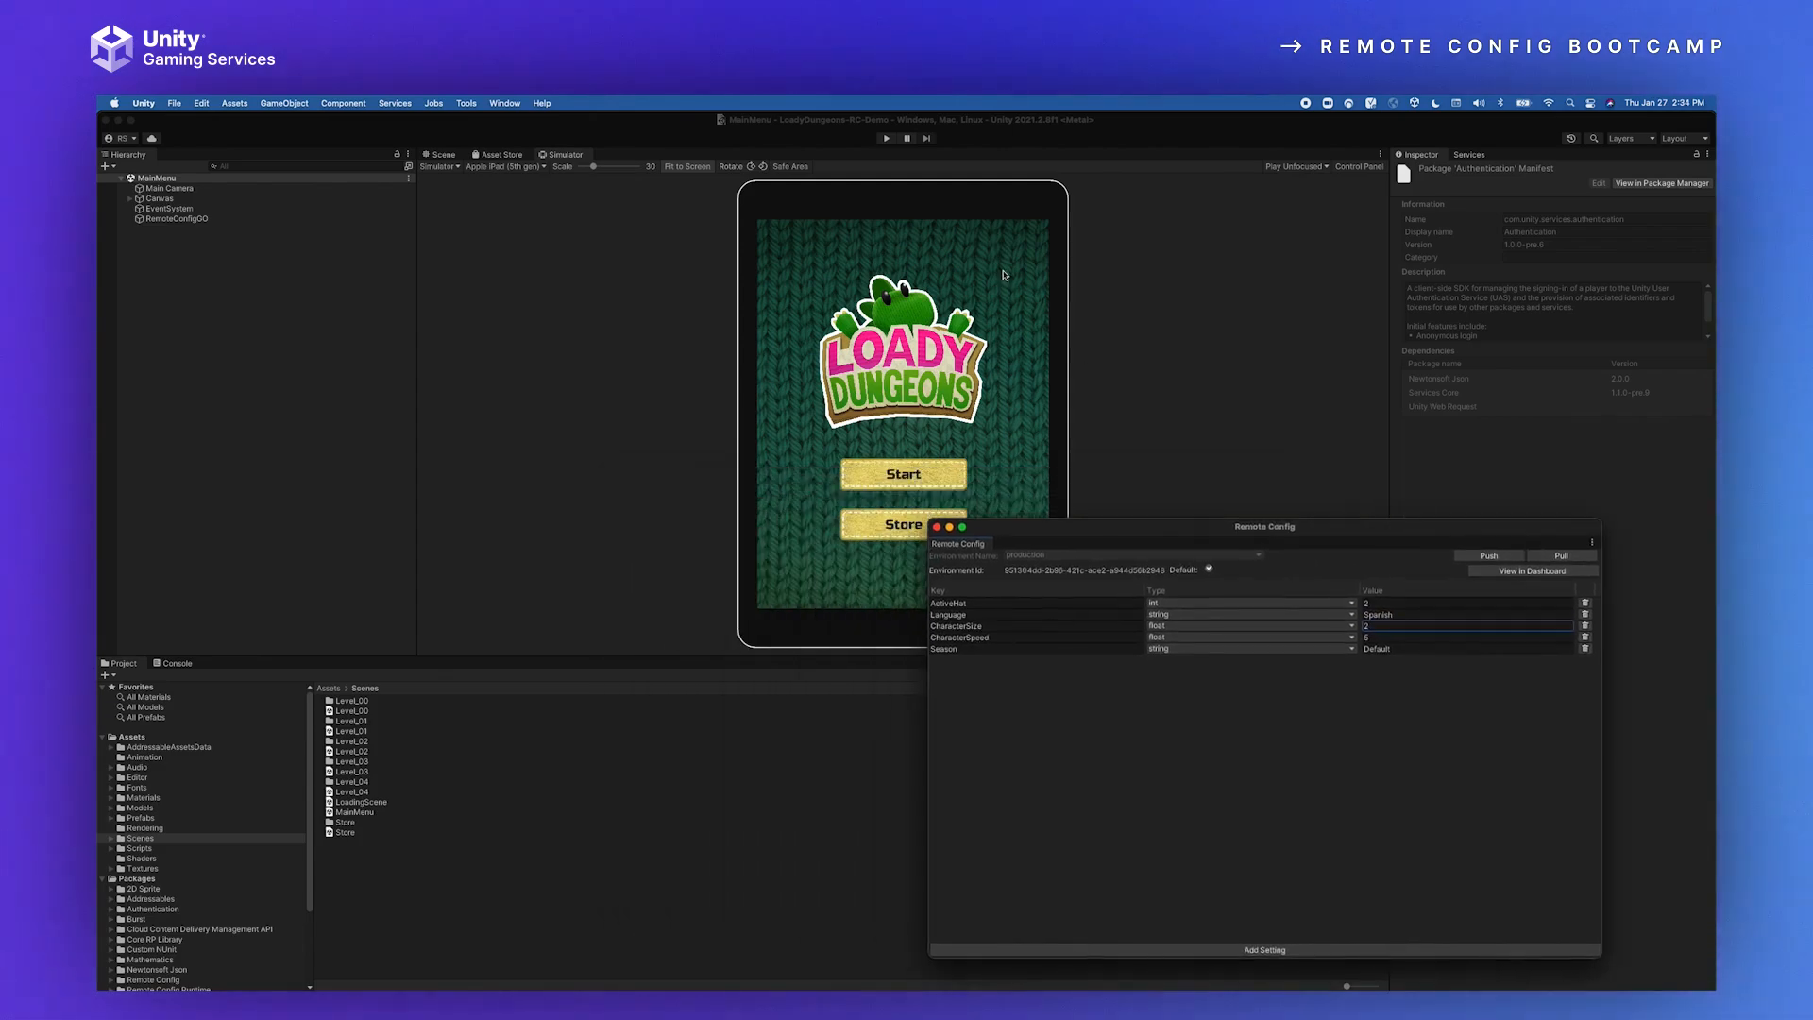
click(886, 139)
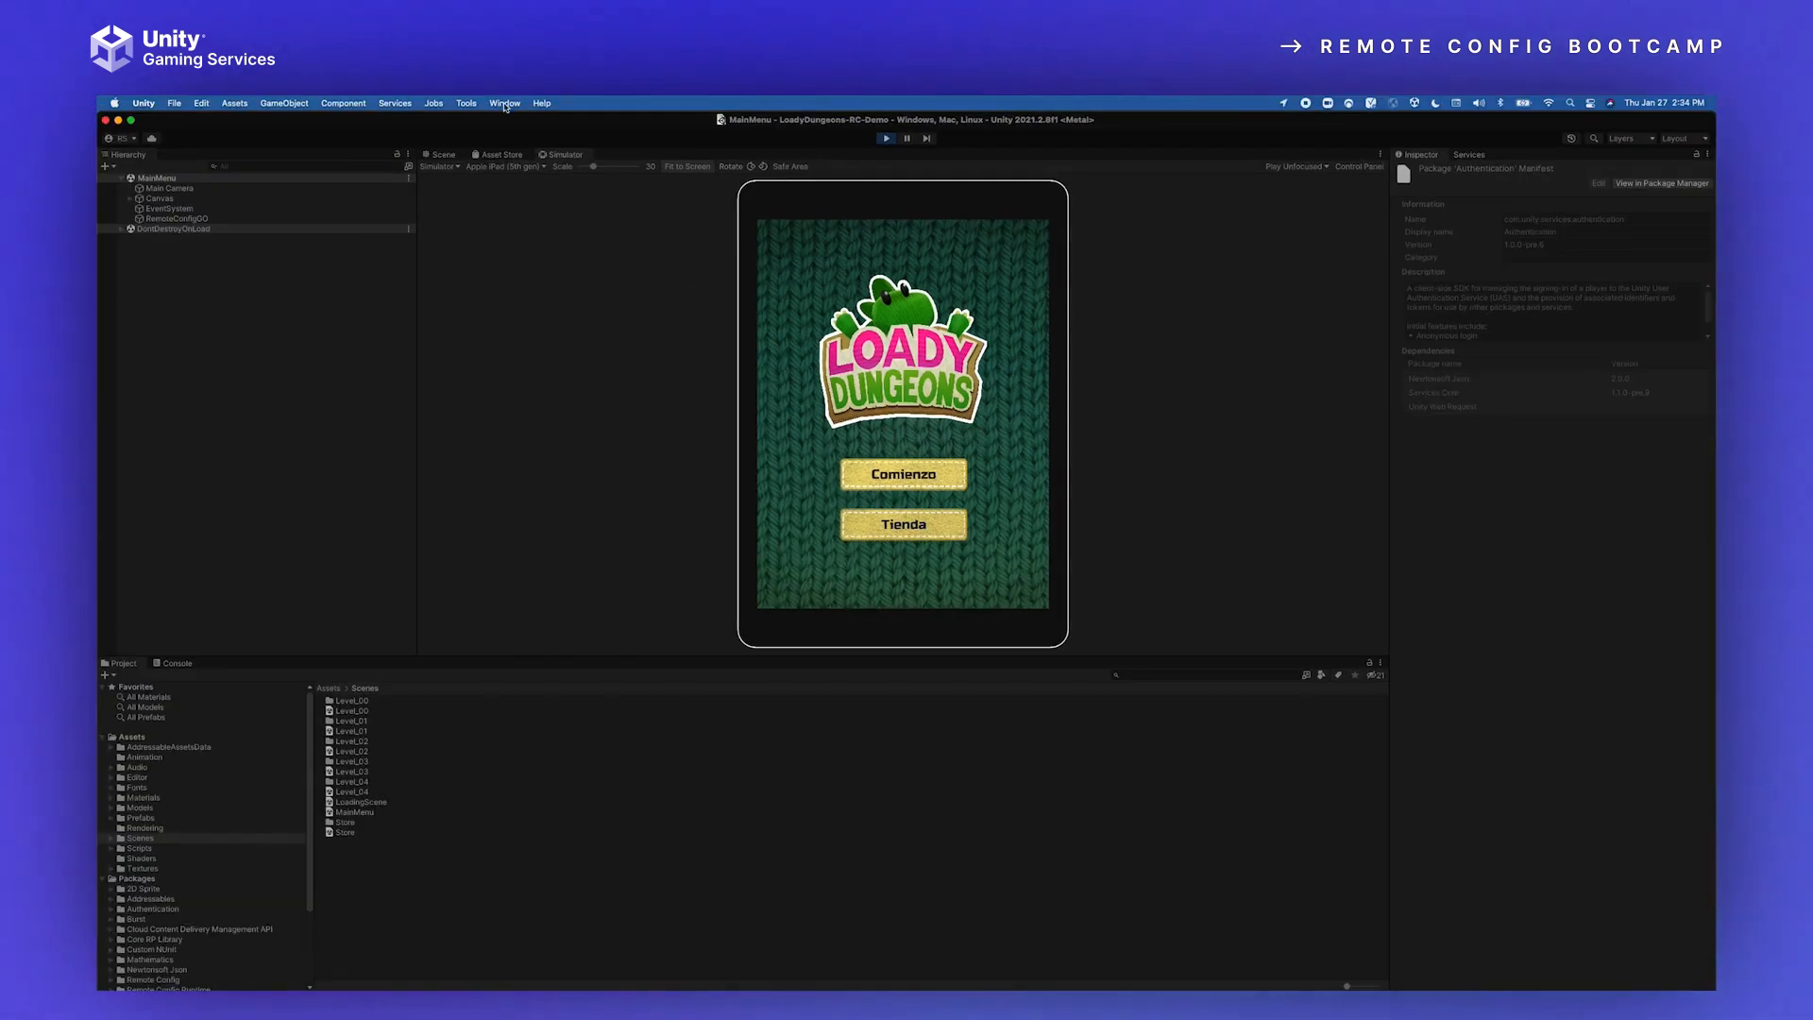
click(505, 104)
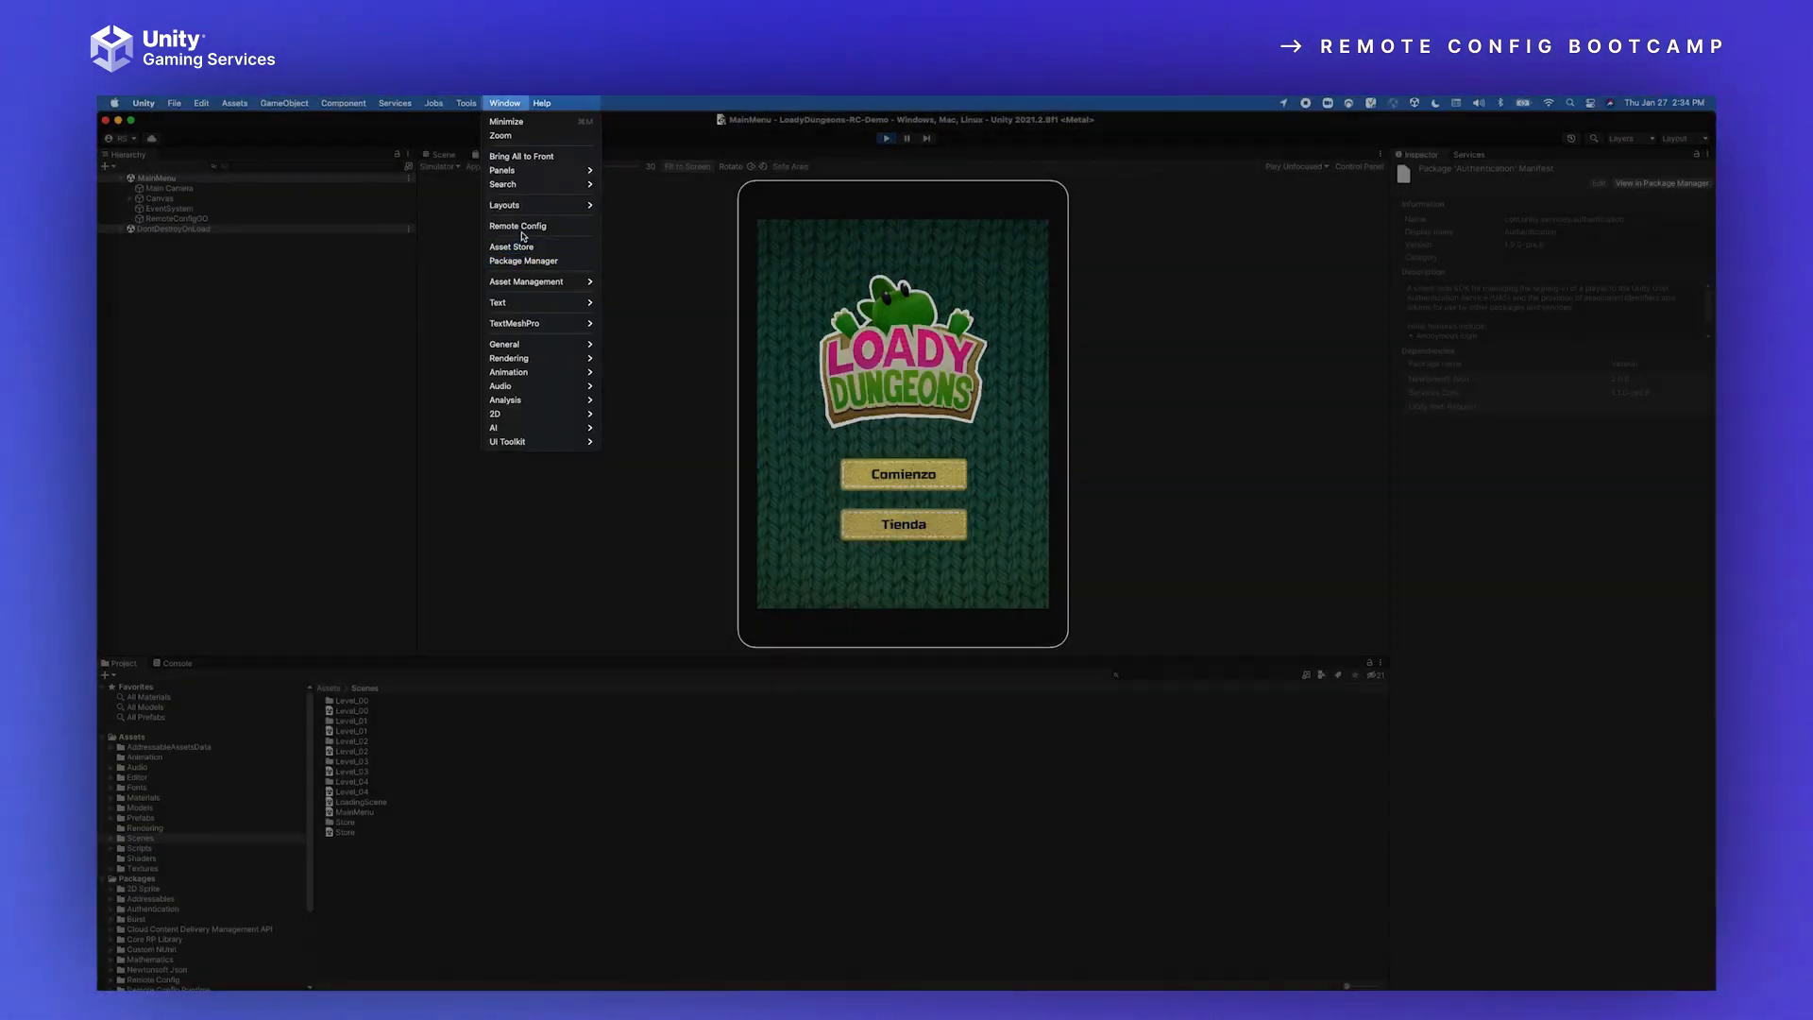
click(1283, 591)
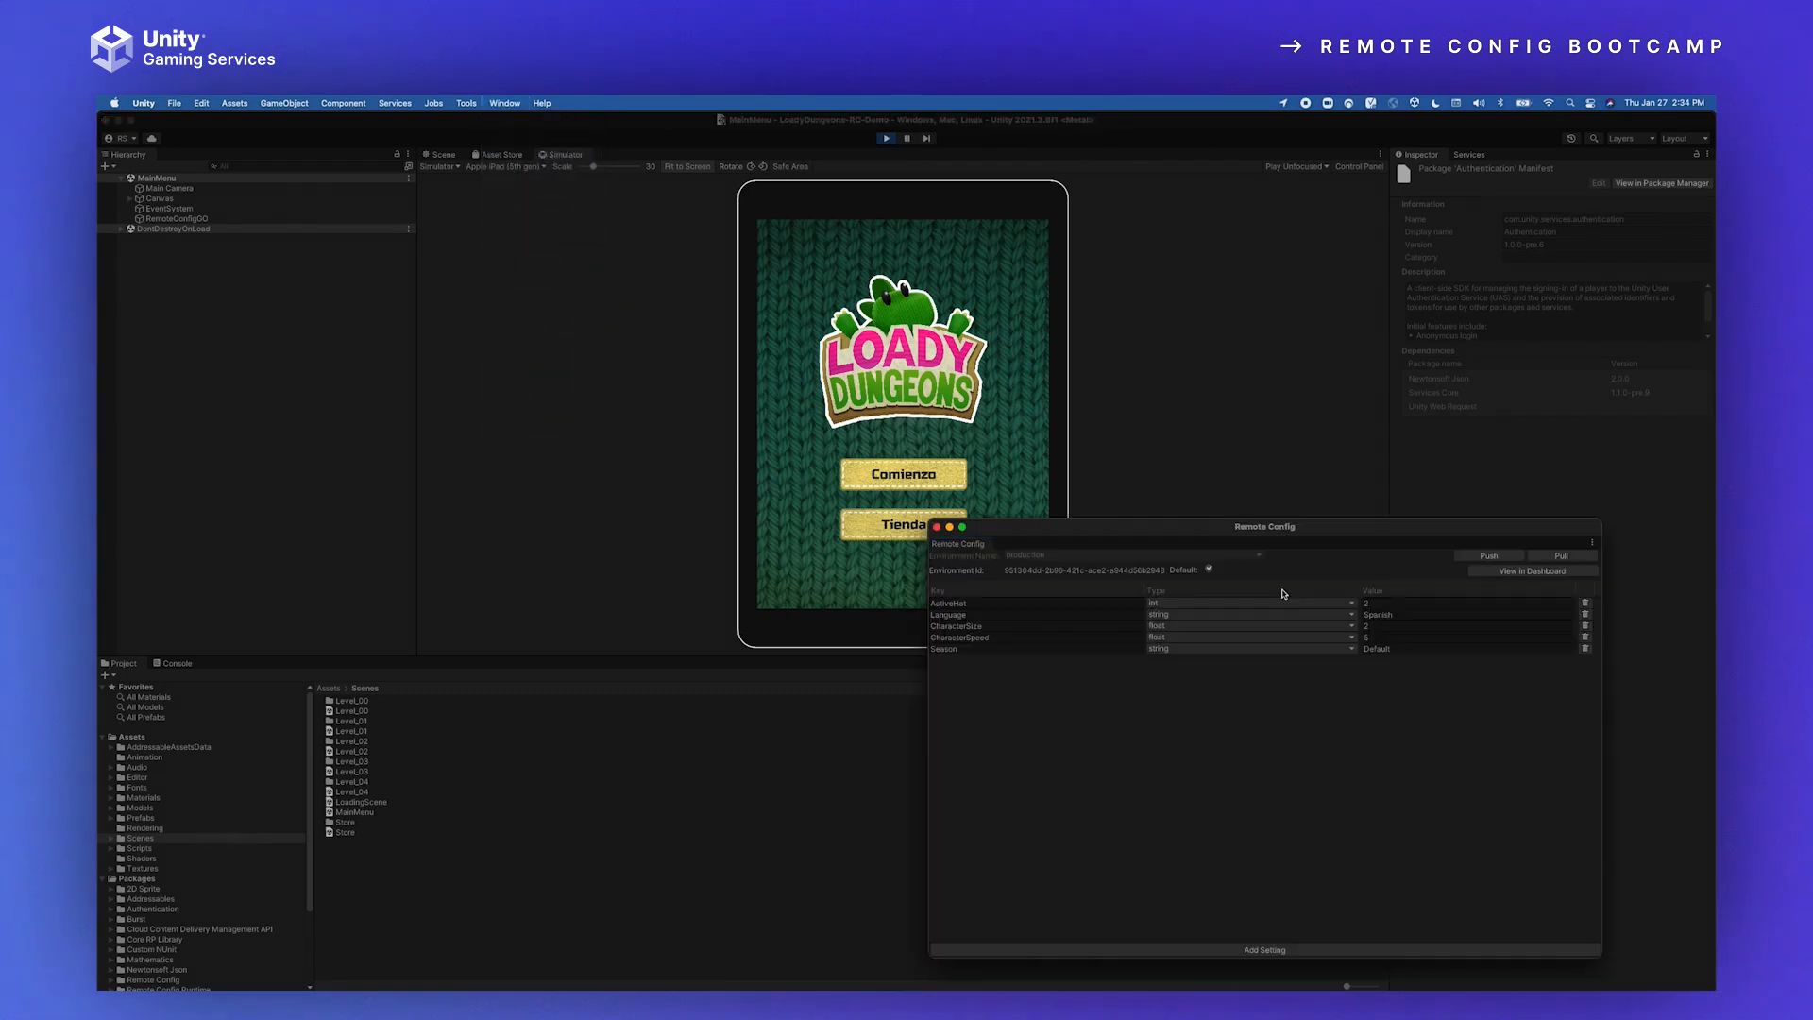
drag(1211, 526, 1296, 365)
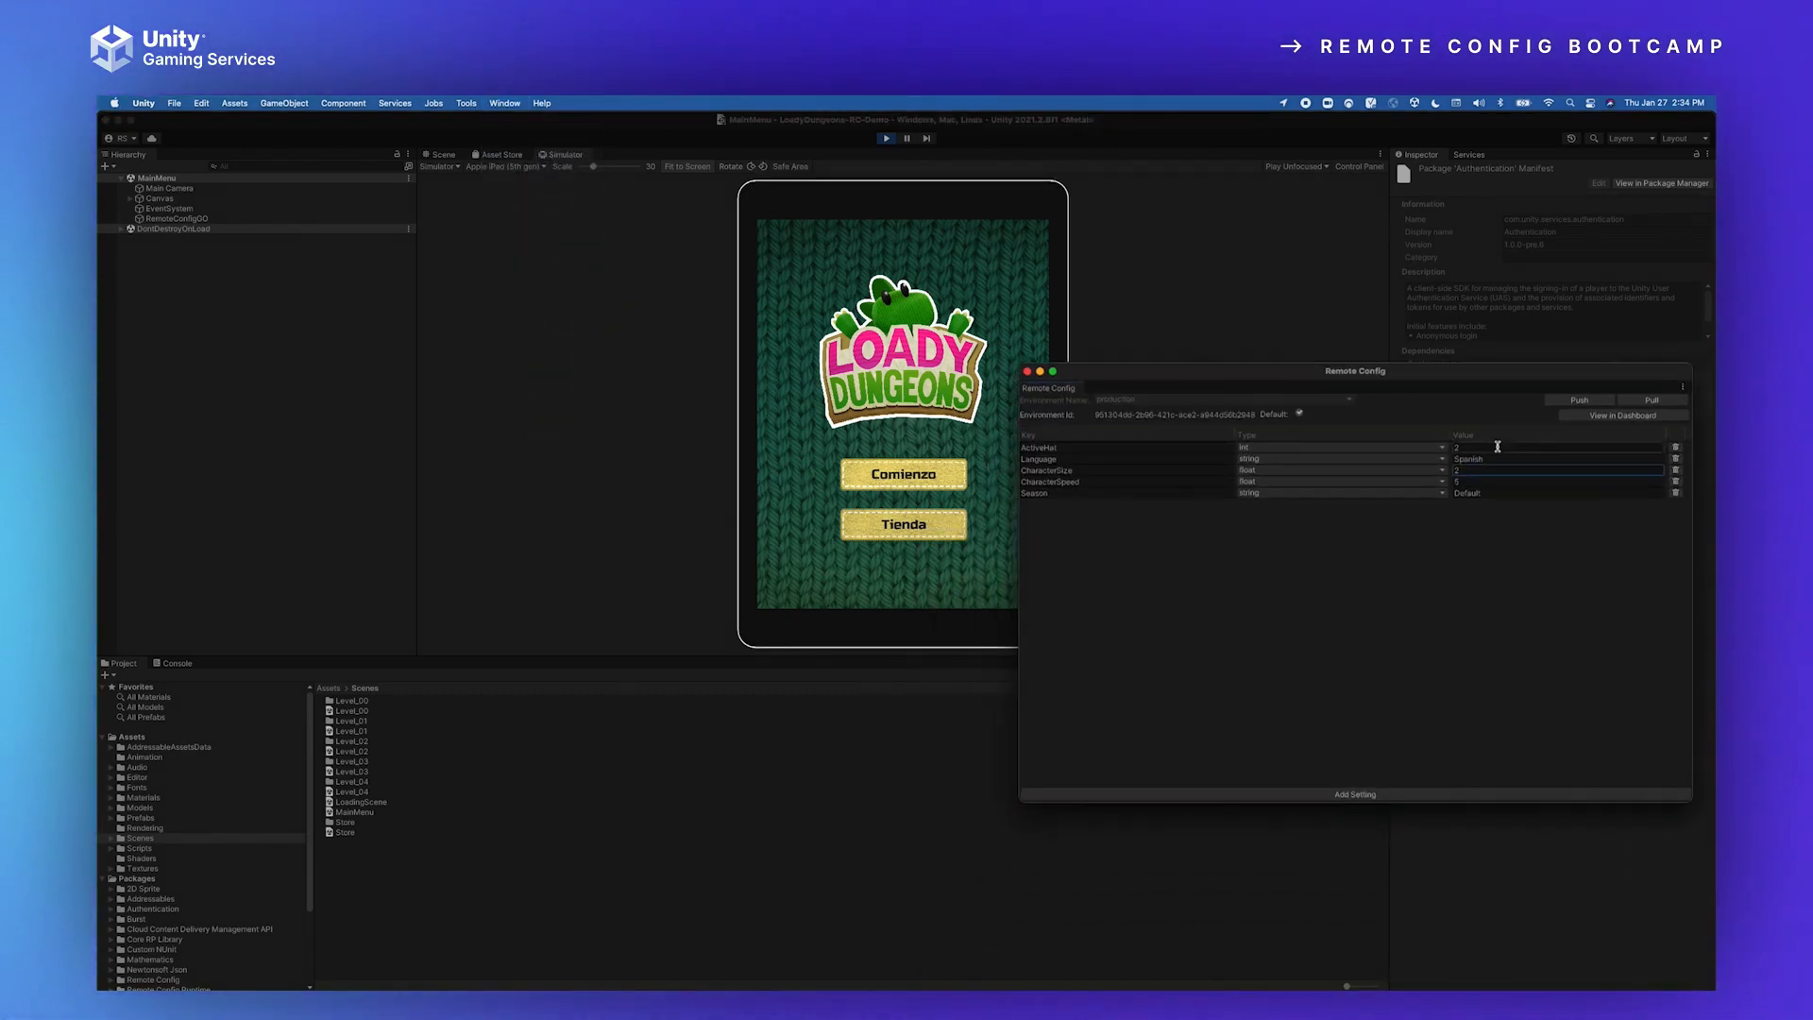
Step: Start the first level from the game's main menu and walk the character around to check its hat and size
click(885, 468)
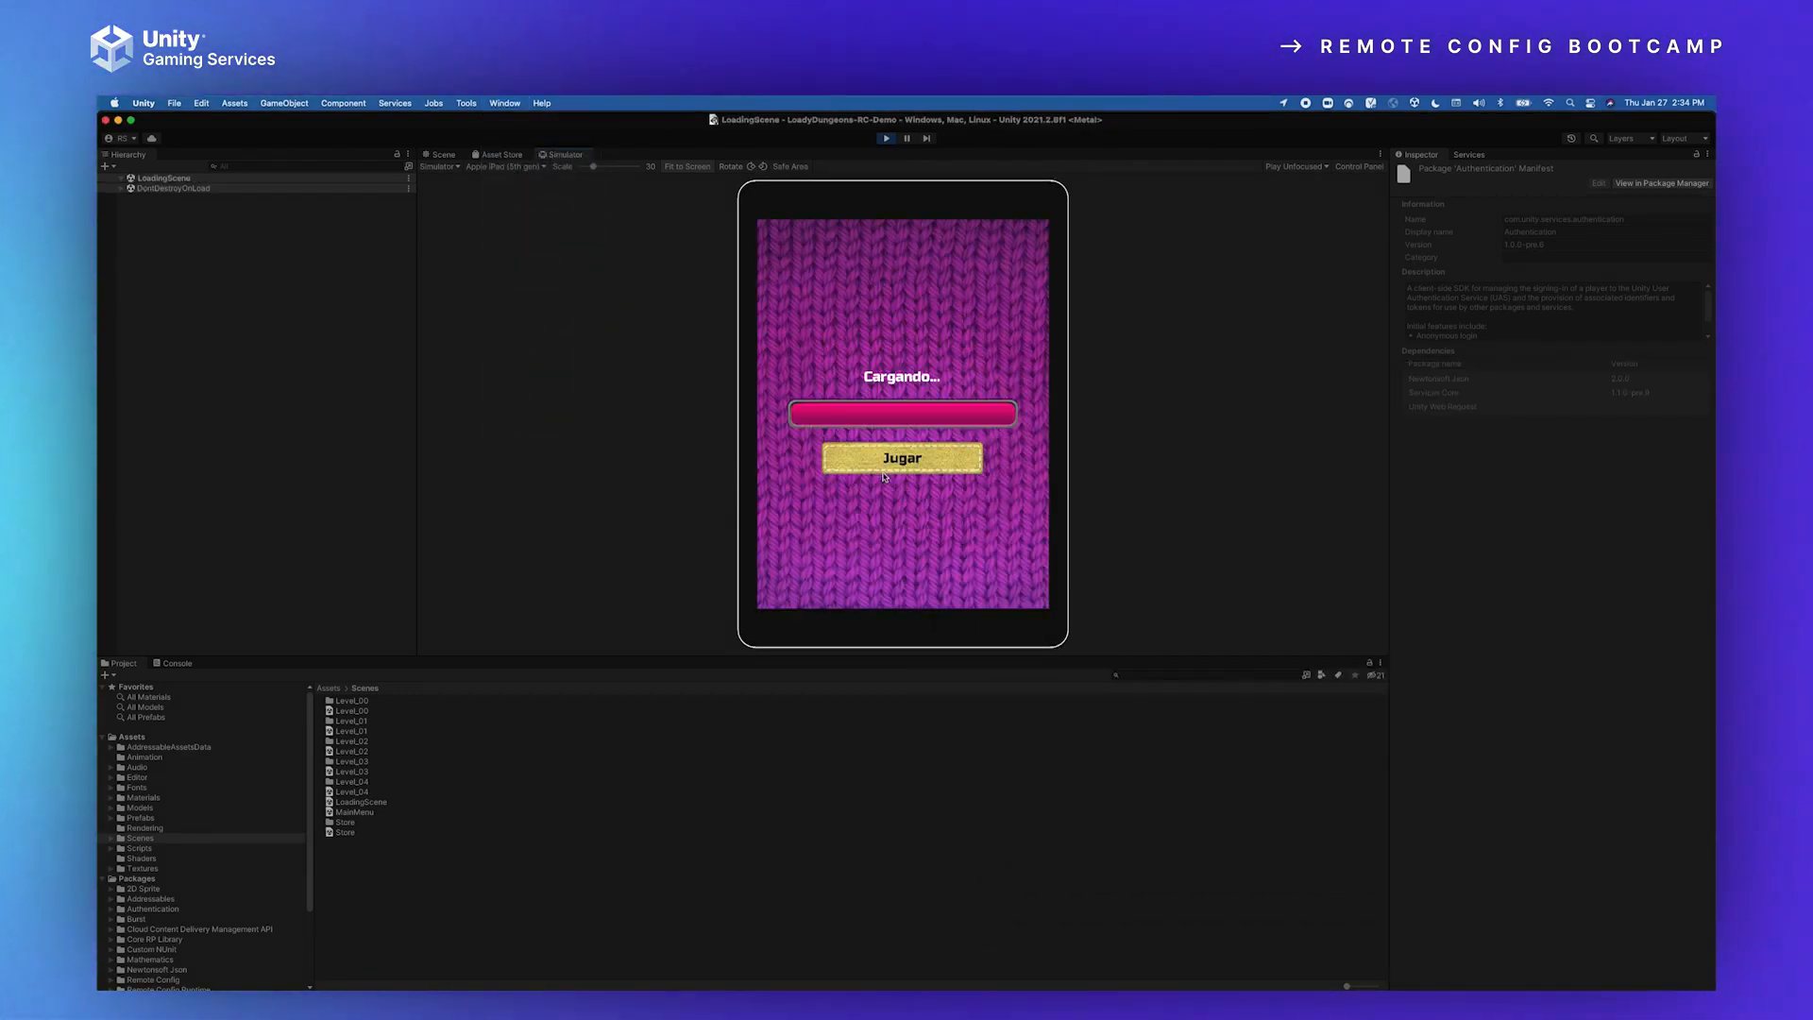
click(883, 469)
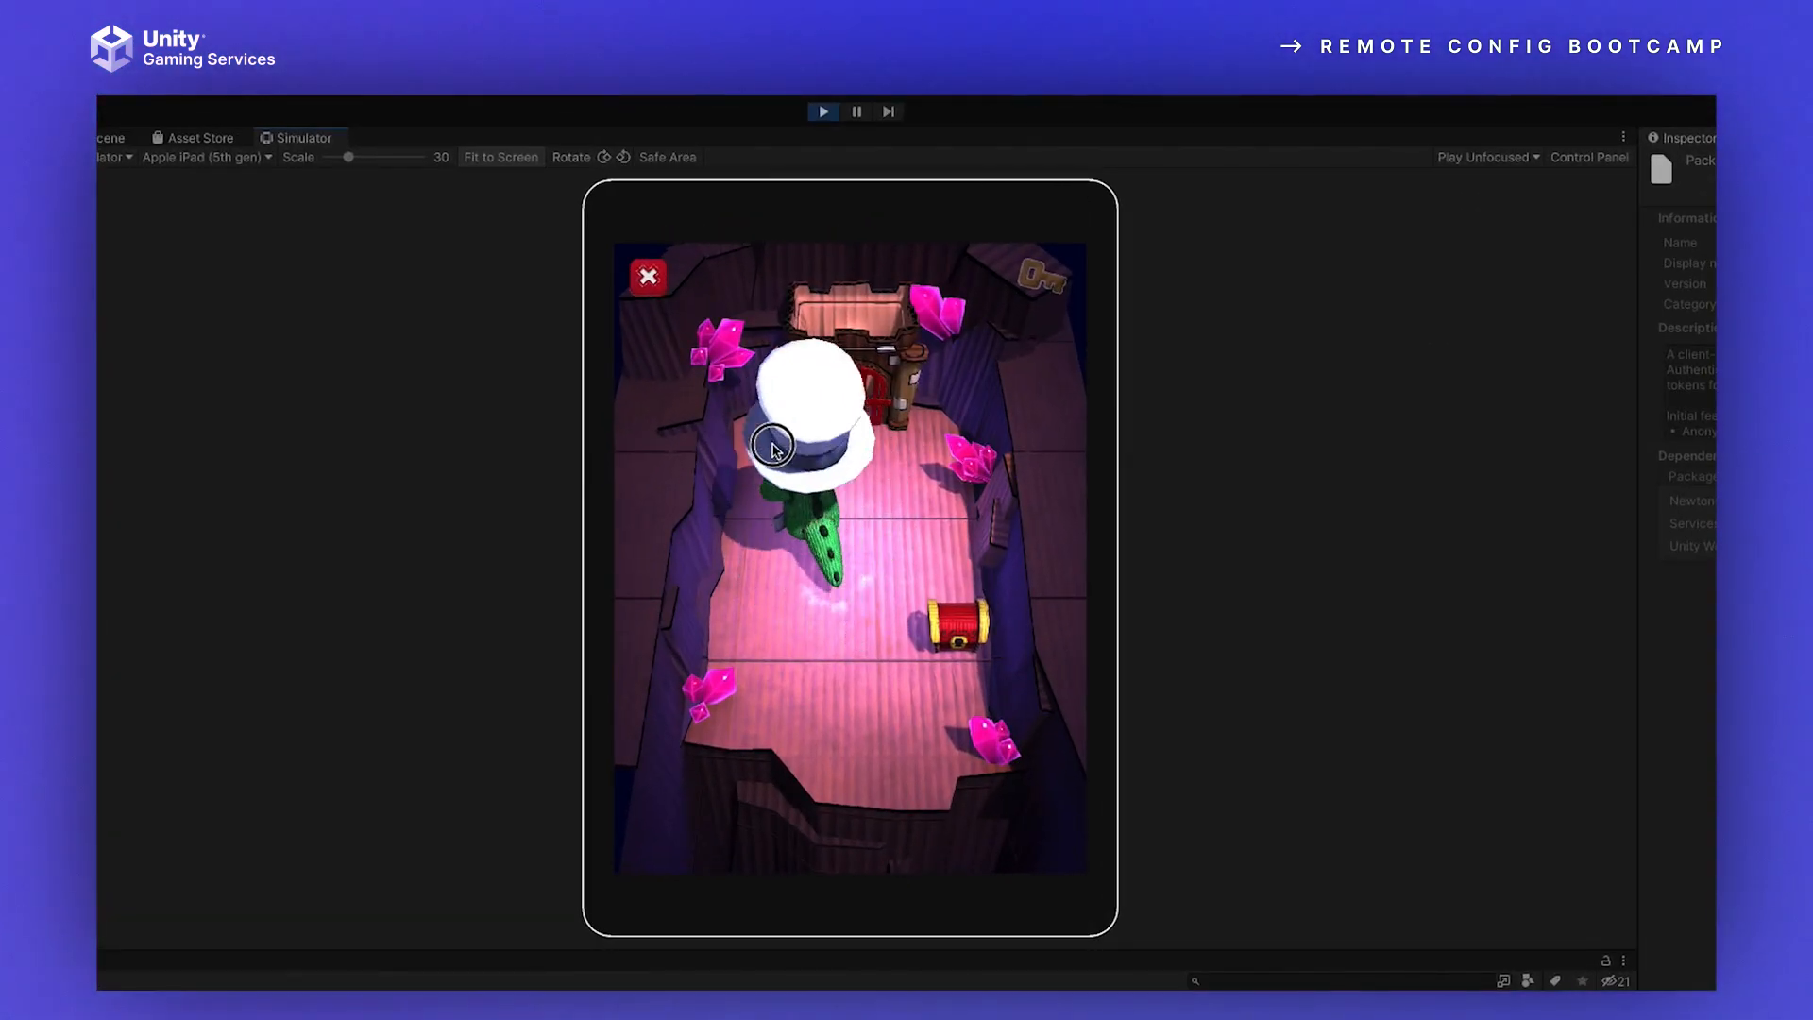
mouse_move(772, 444)
mouse_down()
mouse_move(894, 449)
mouse_move(834, 673)
mouse_move(866, 732)
mouse_move(791, 479)
mouse_up()
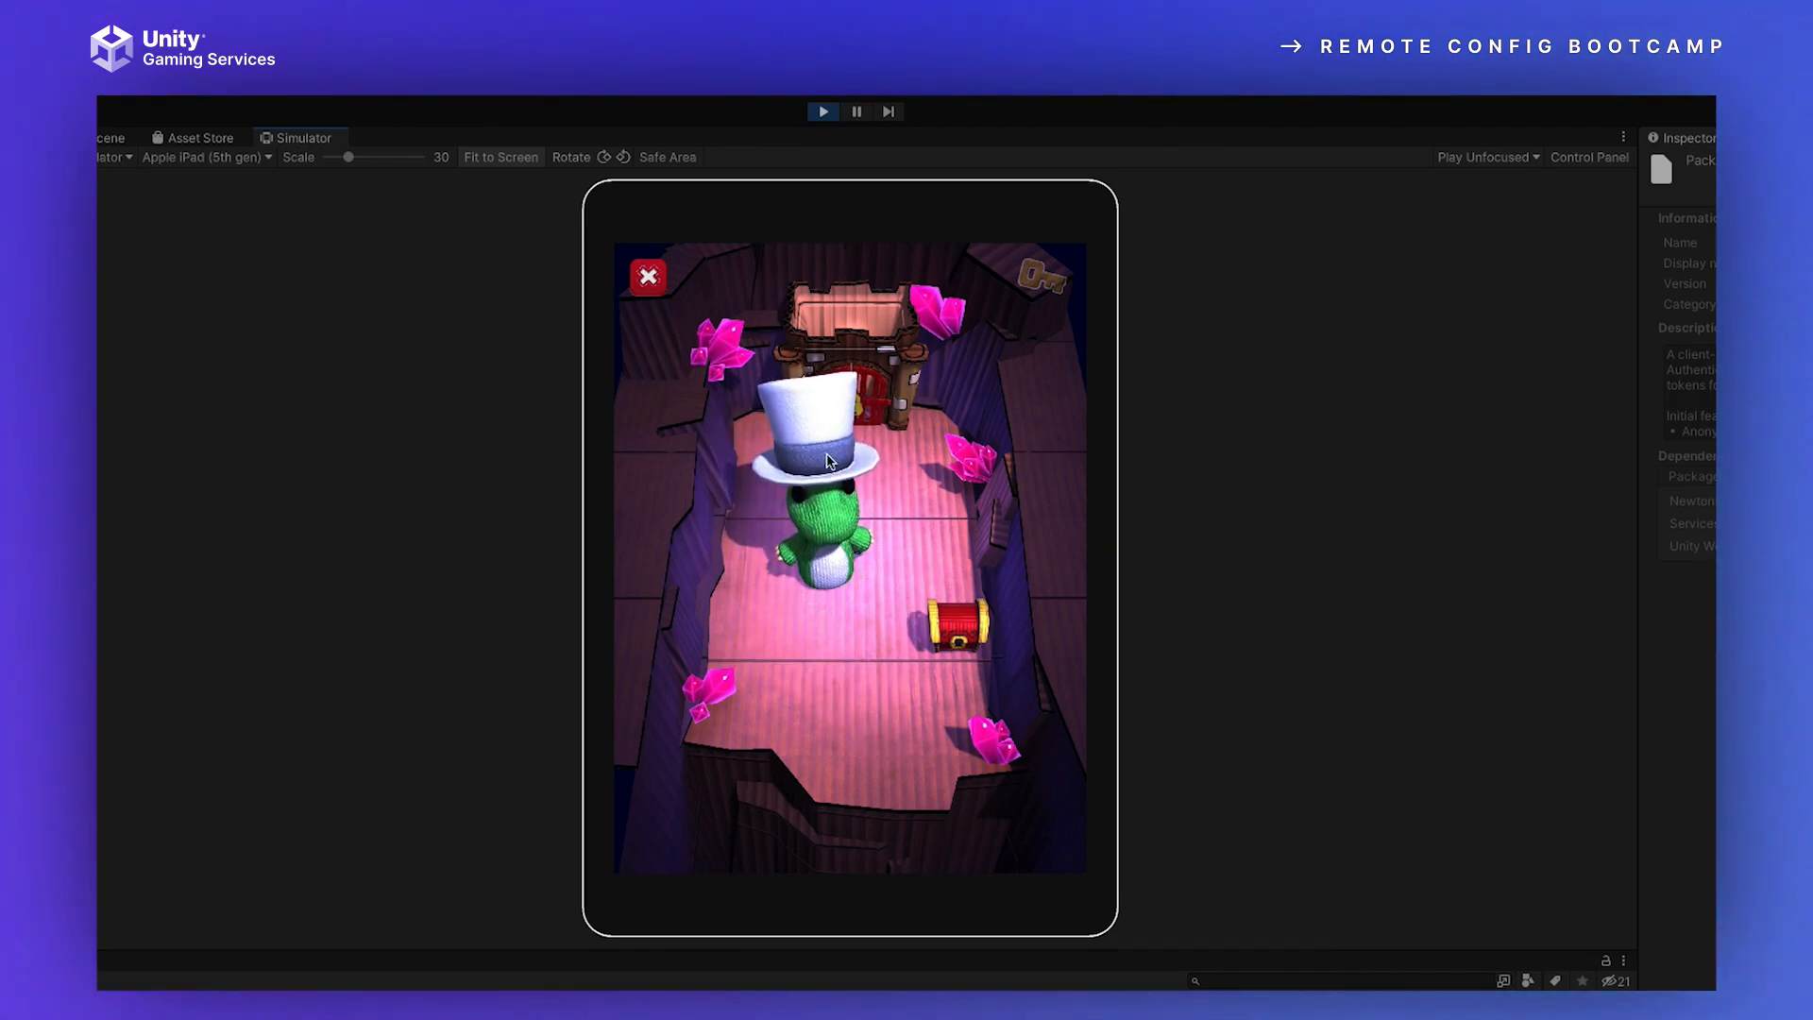
mouse_move(865, 726)
mouse_down()
mouse_move(955, 648)
mouse_move(921, 648)
mouse_move(887, 680)
mouse_move(825, 384)
mouse_move(851, 351)
mouse_up()
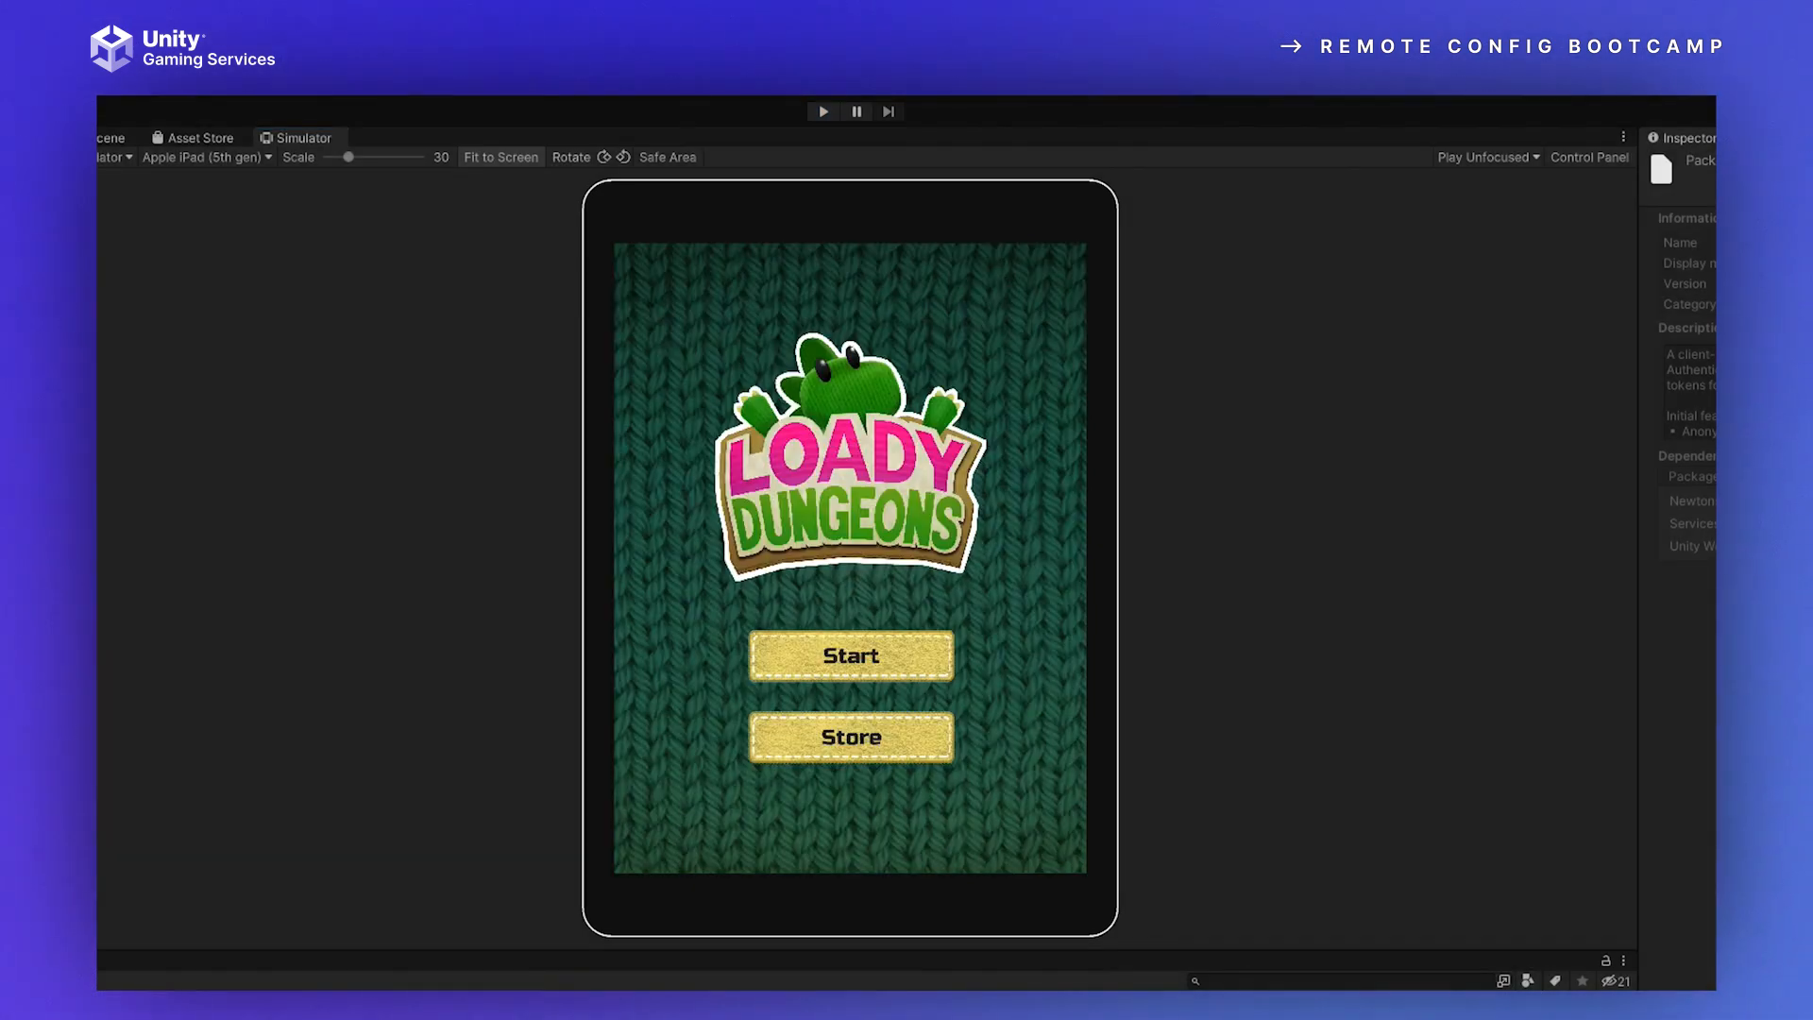
Step: Switch to the code editor and go to the beginning of ApplyRemoteConfigSettings.cs
drag(1038, 982, 390, 122)
click(374, 120)
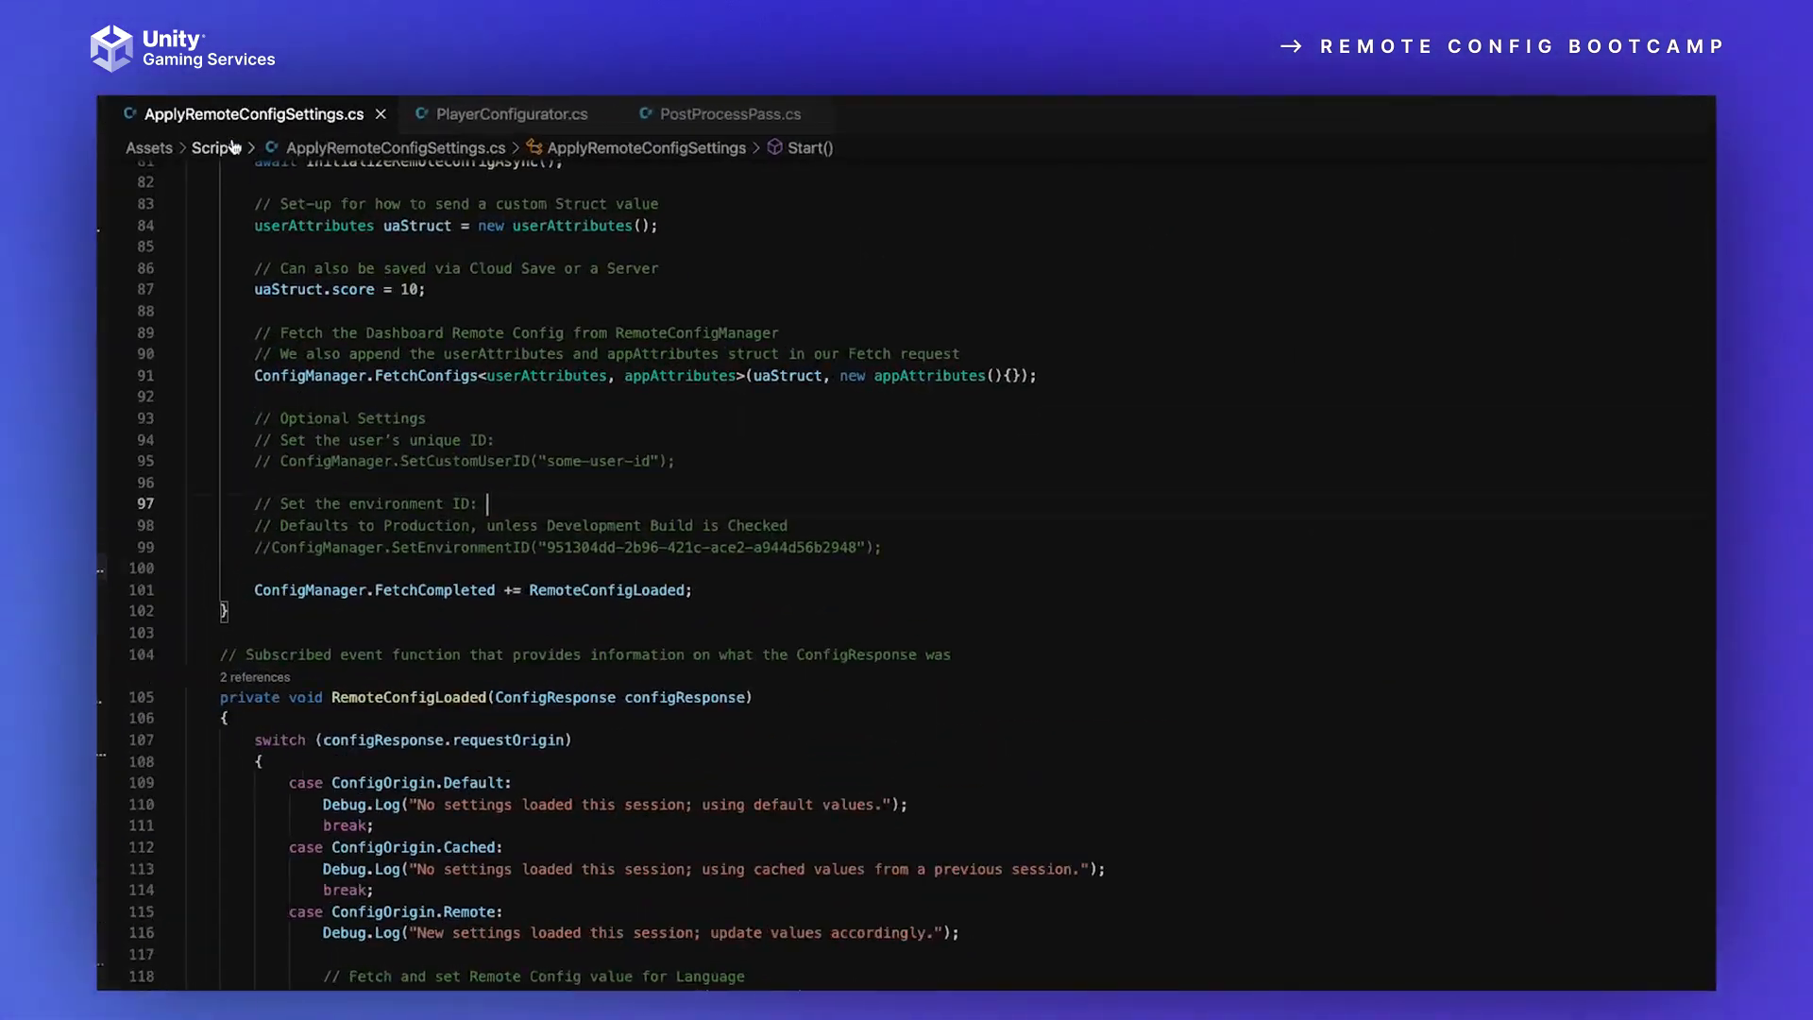
scroll(687, 718, up, 20)
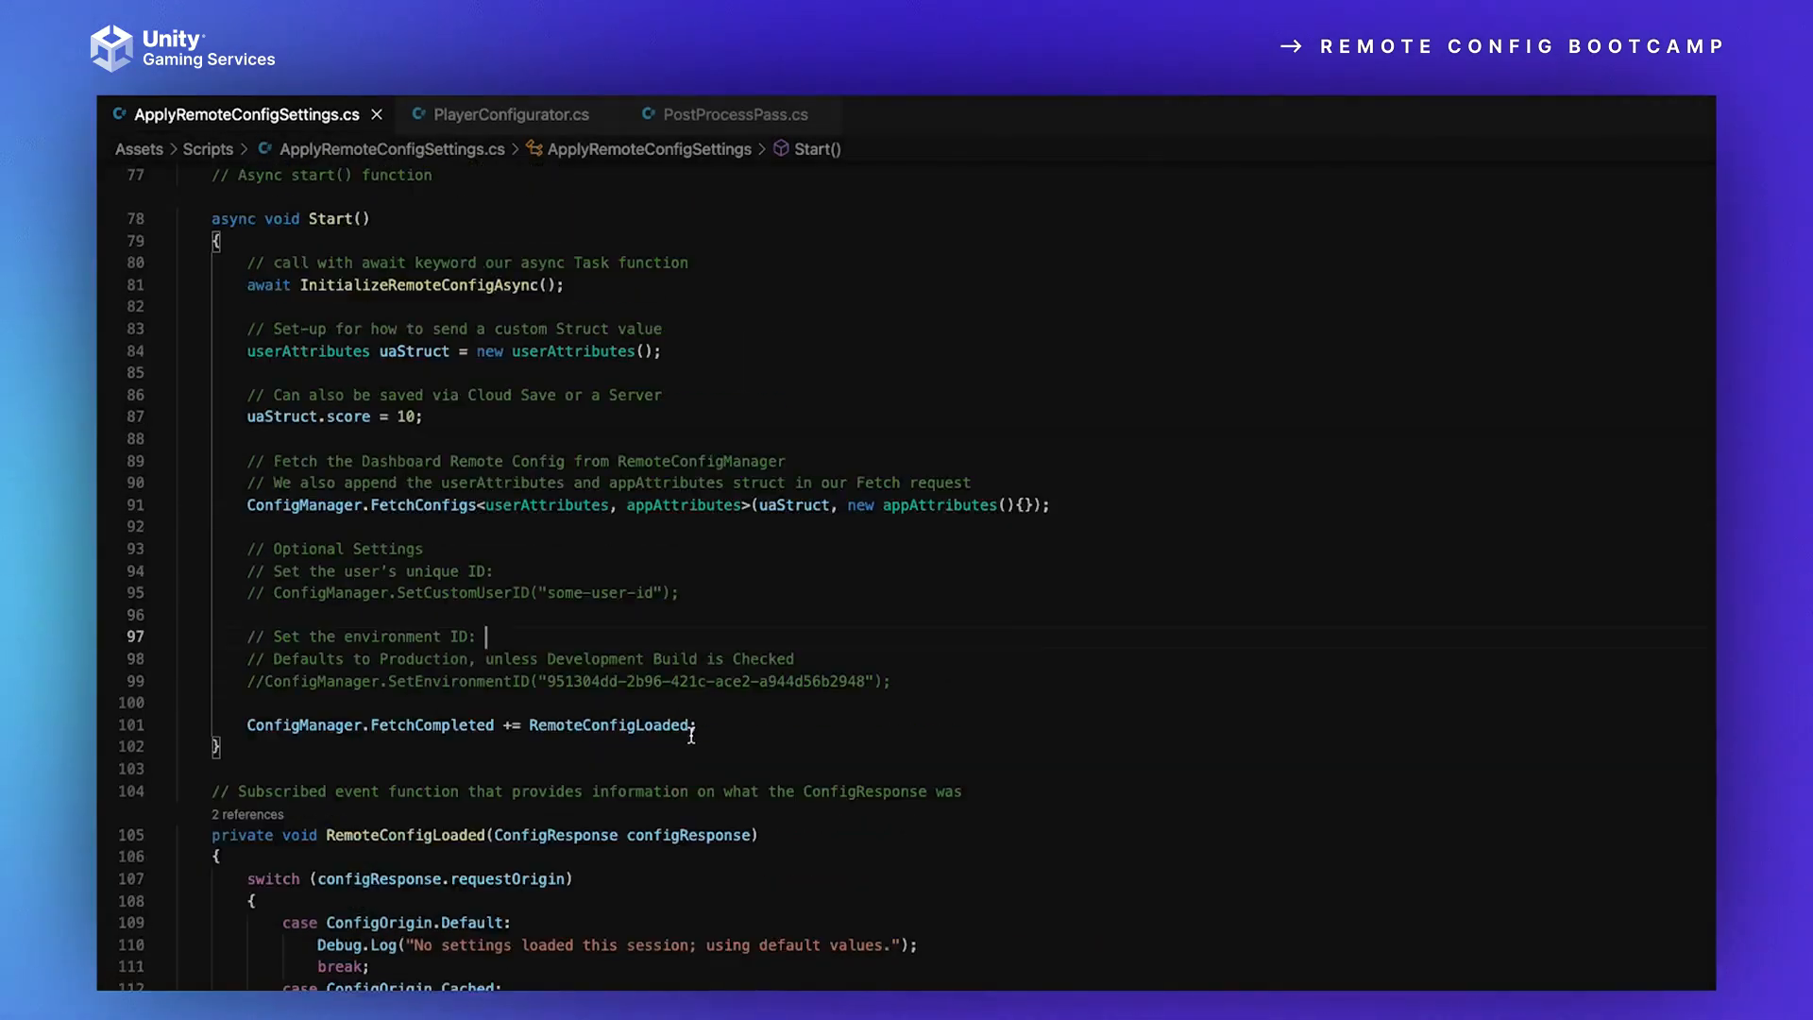
scroll(688, 719, up, 2)
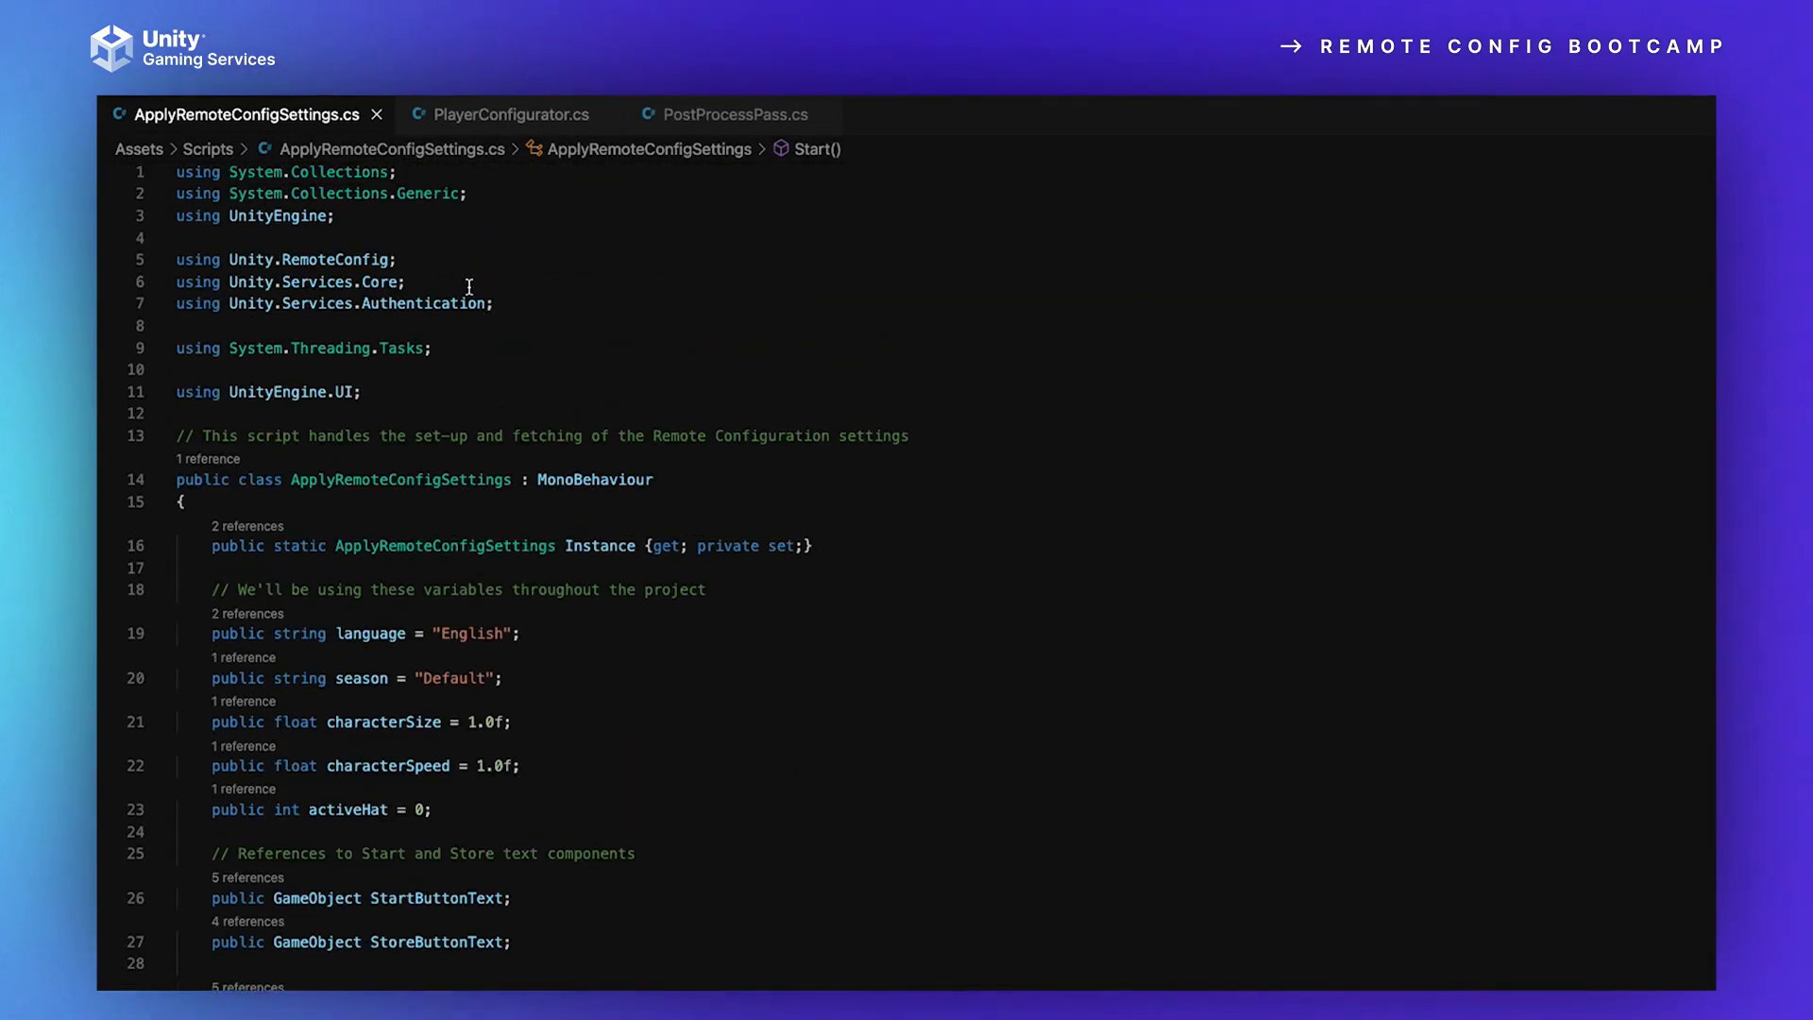
Step: Highlight in turn the using directives for Unity.RemoteConfig, Unity.Services.Core, Unity.Services.Authentication and System.Threading.Tasks
drag(430, 262, 121, 272)
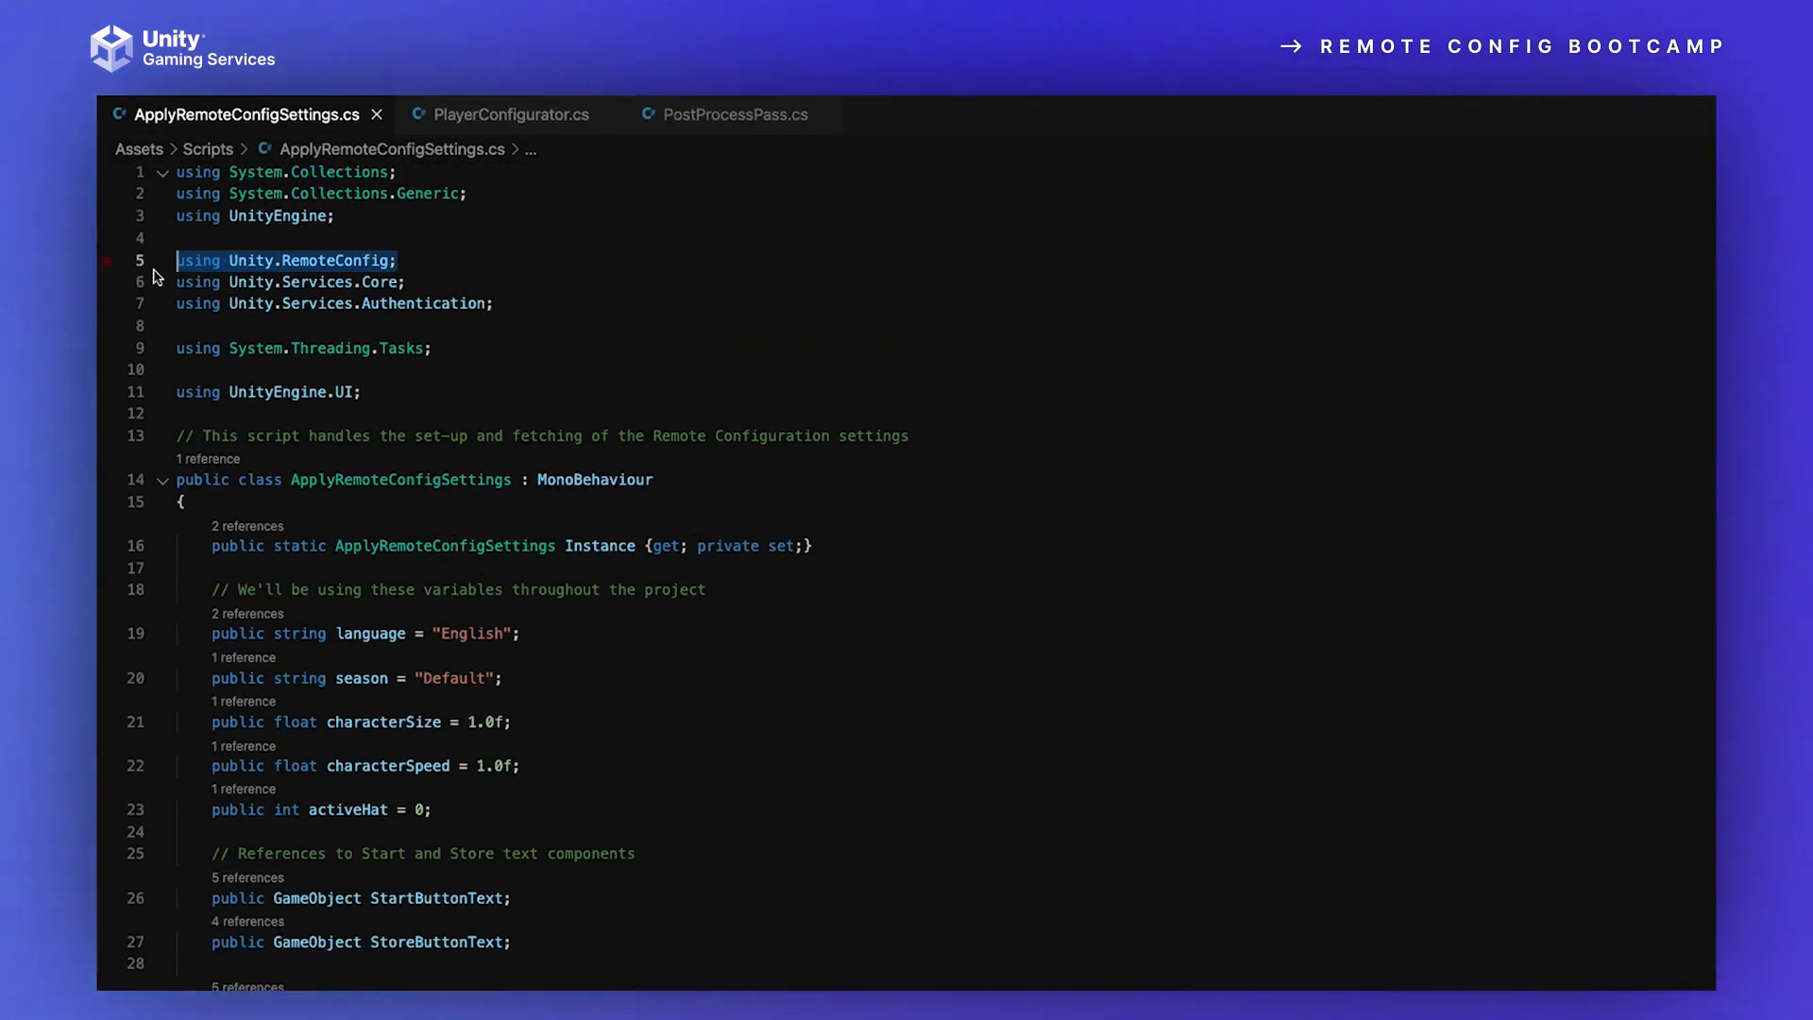
drag(424, 285, 161, 285)
drag(614, 308, 156, 306)
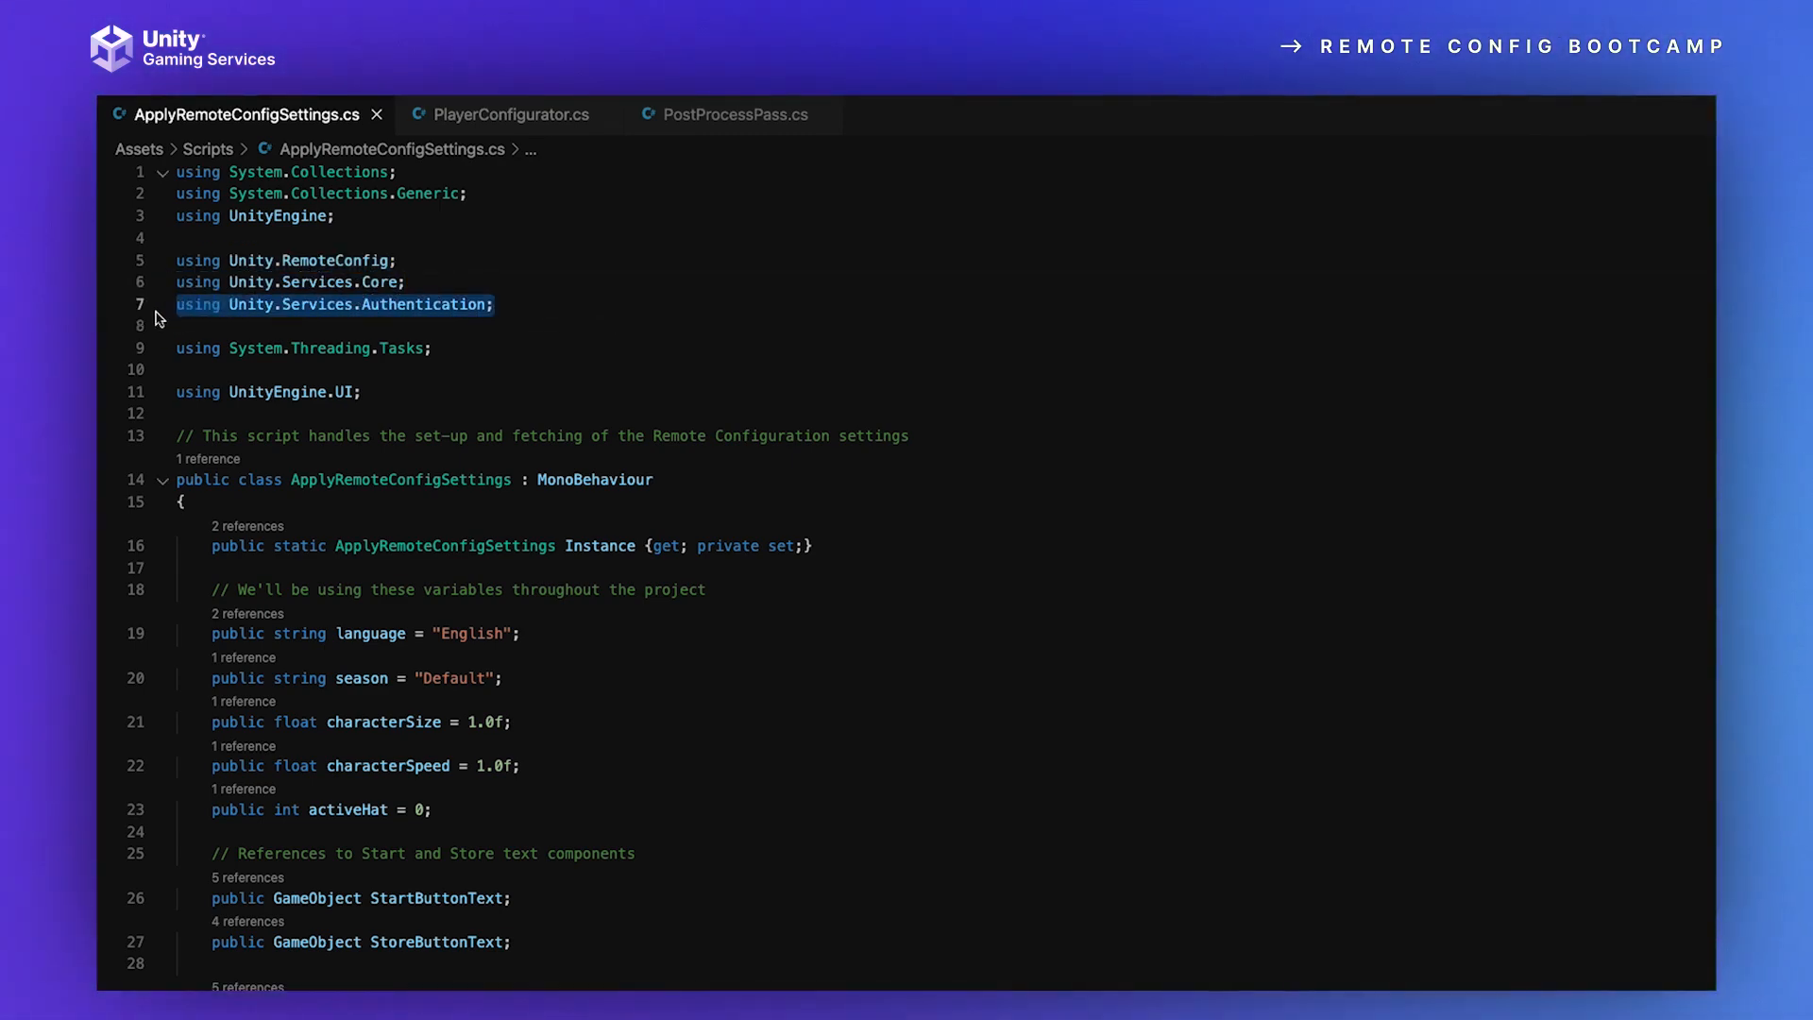
click(585, 342)
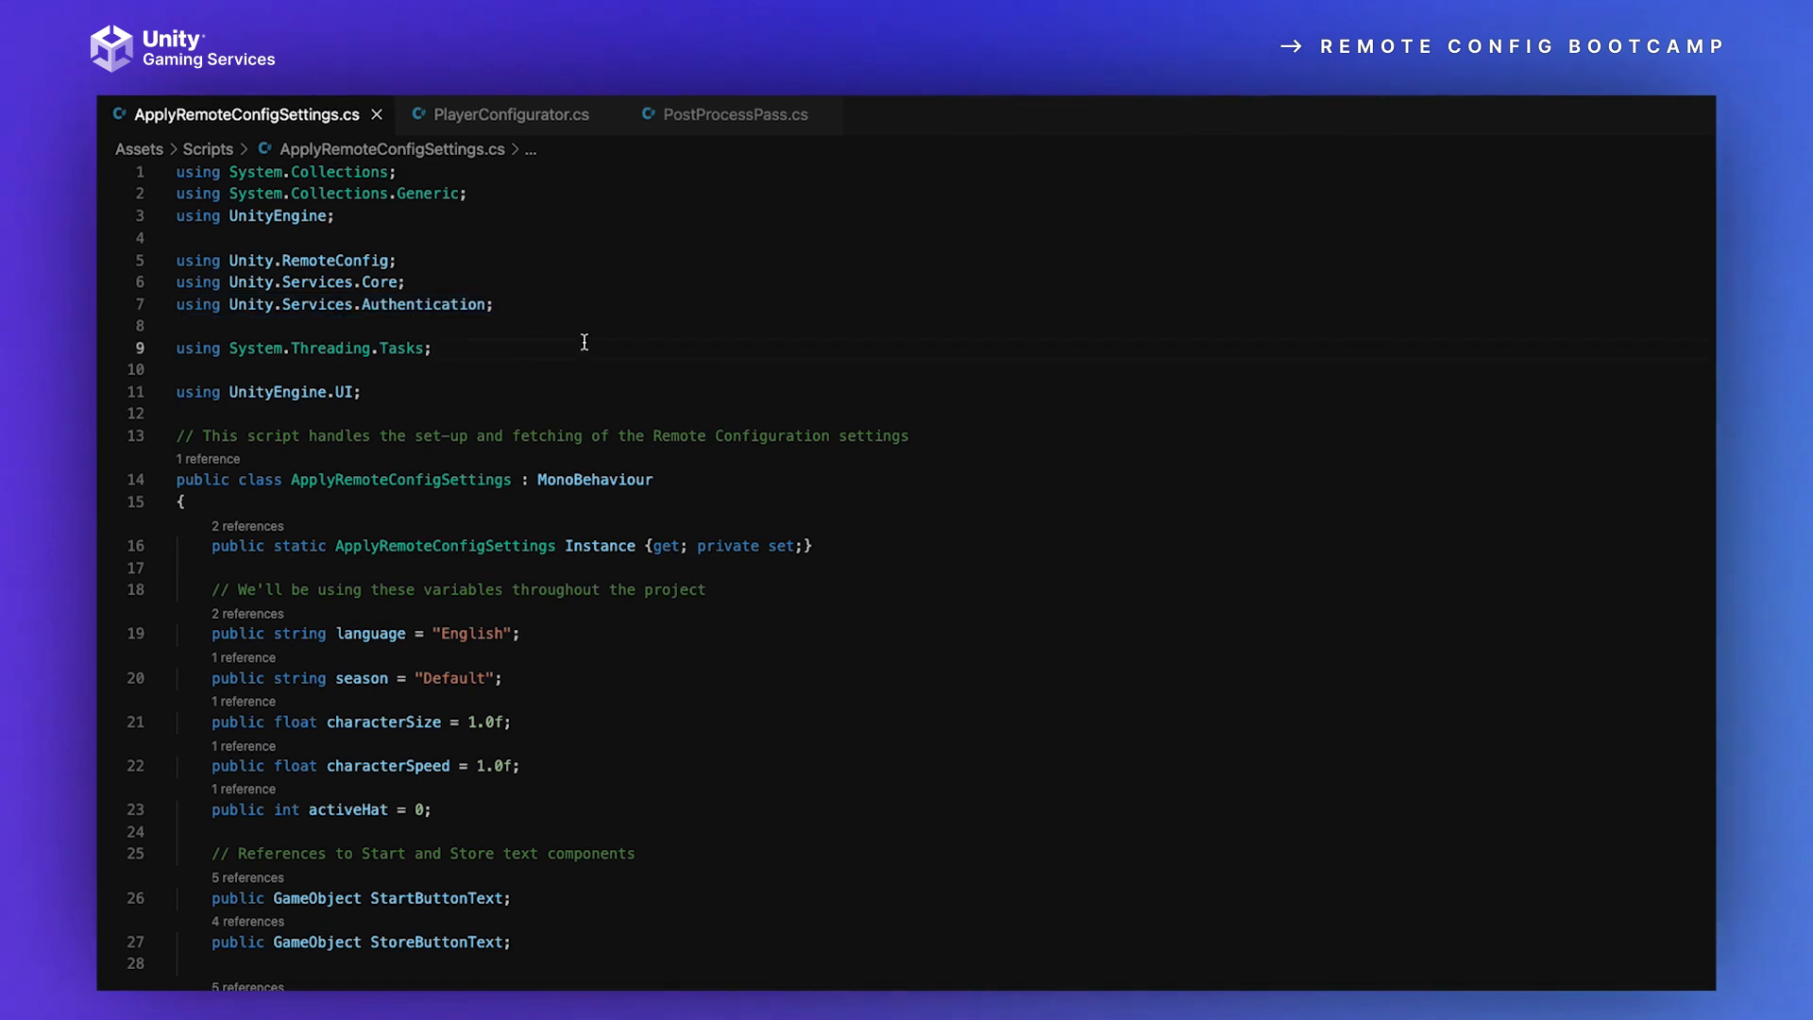
drag(491, 351, 171, 348)
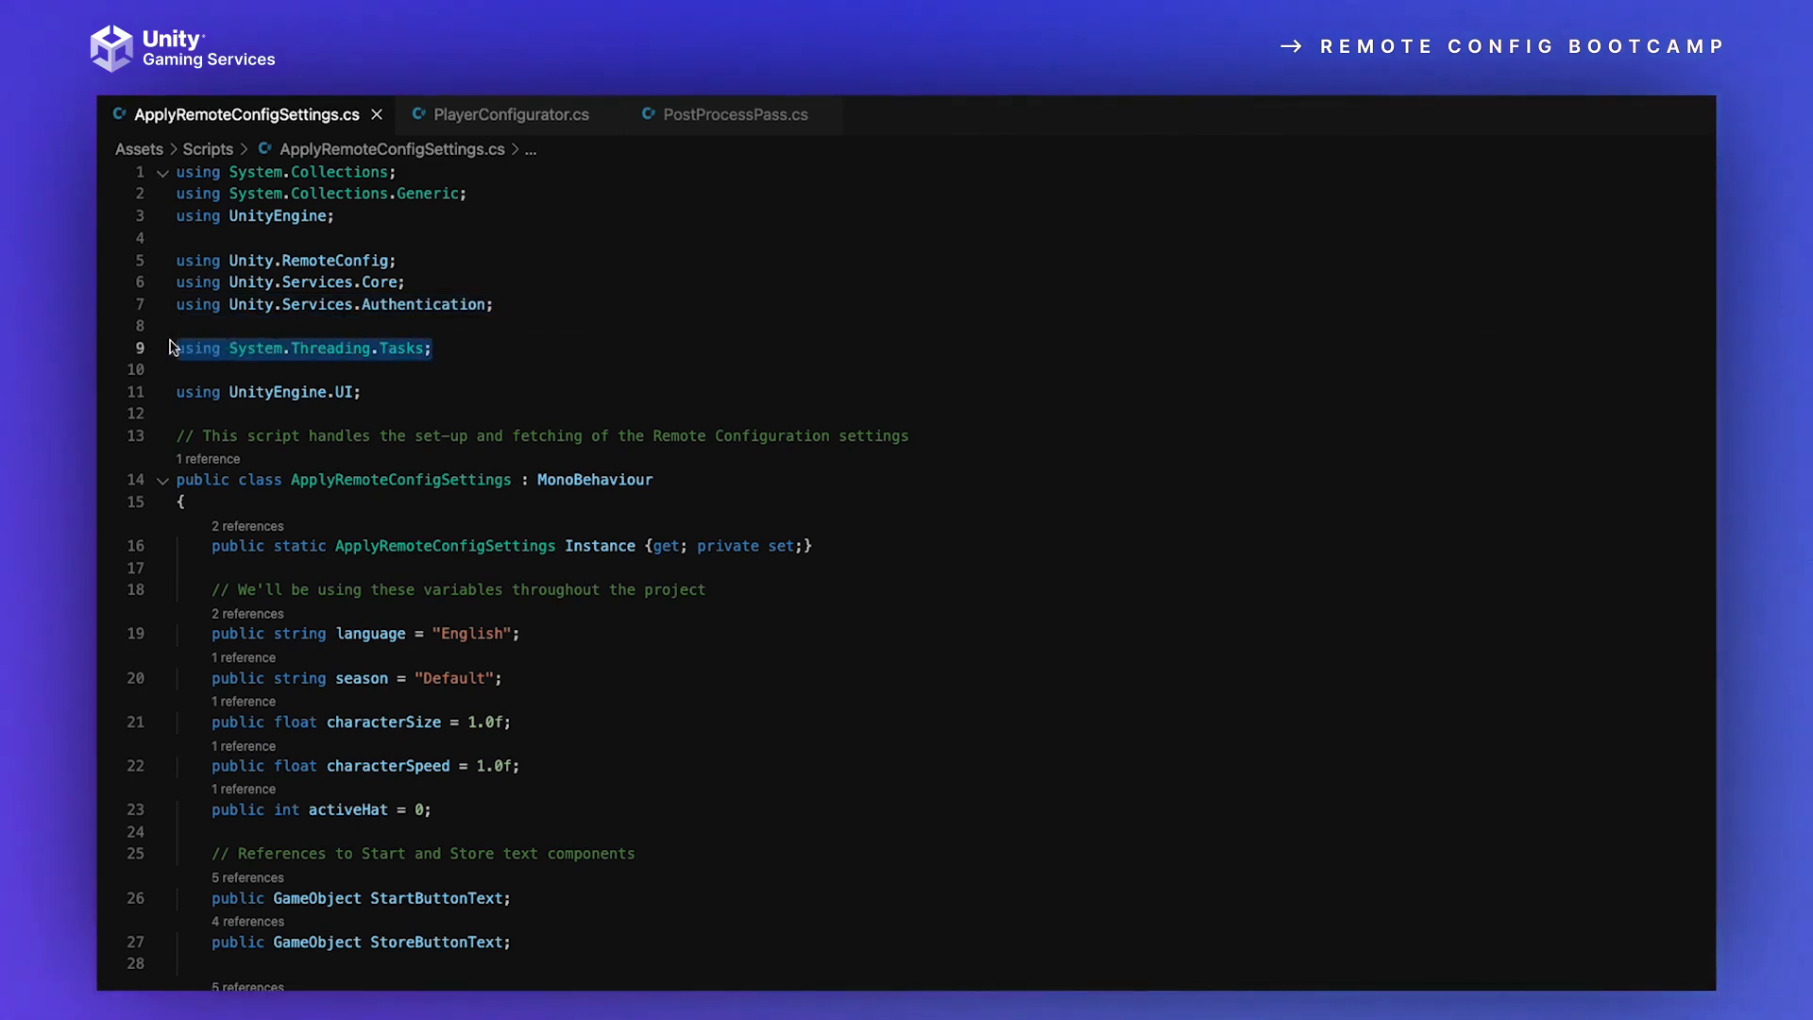
click(479, 378)
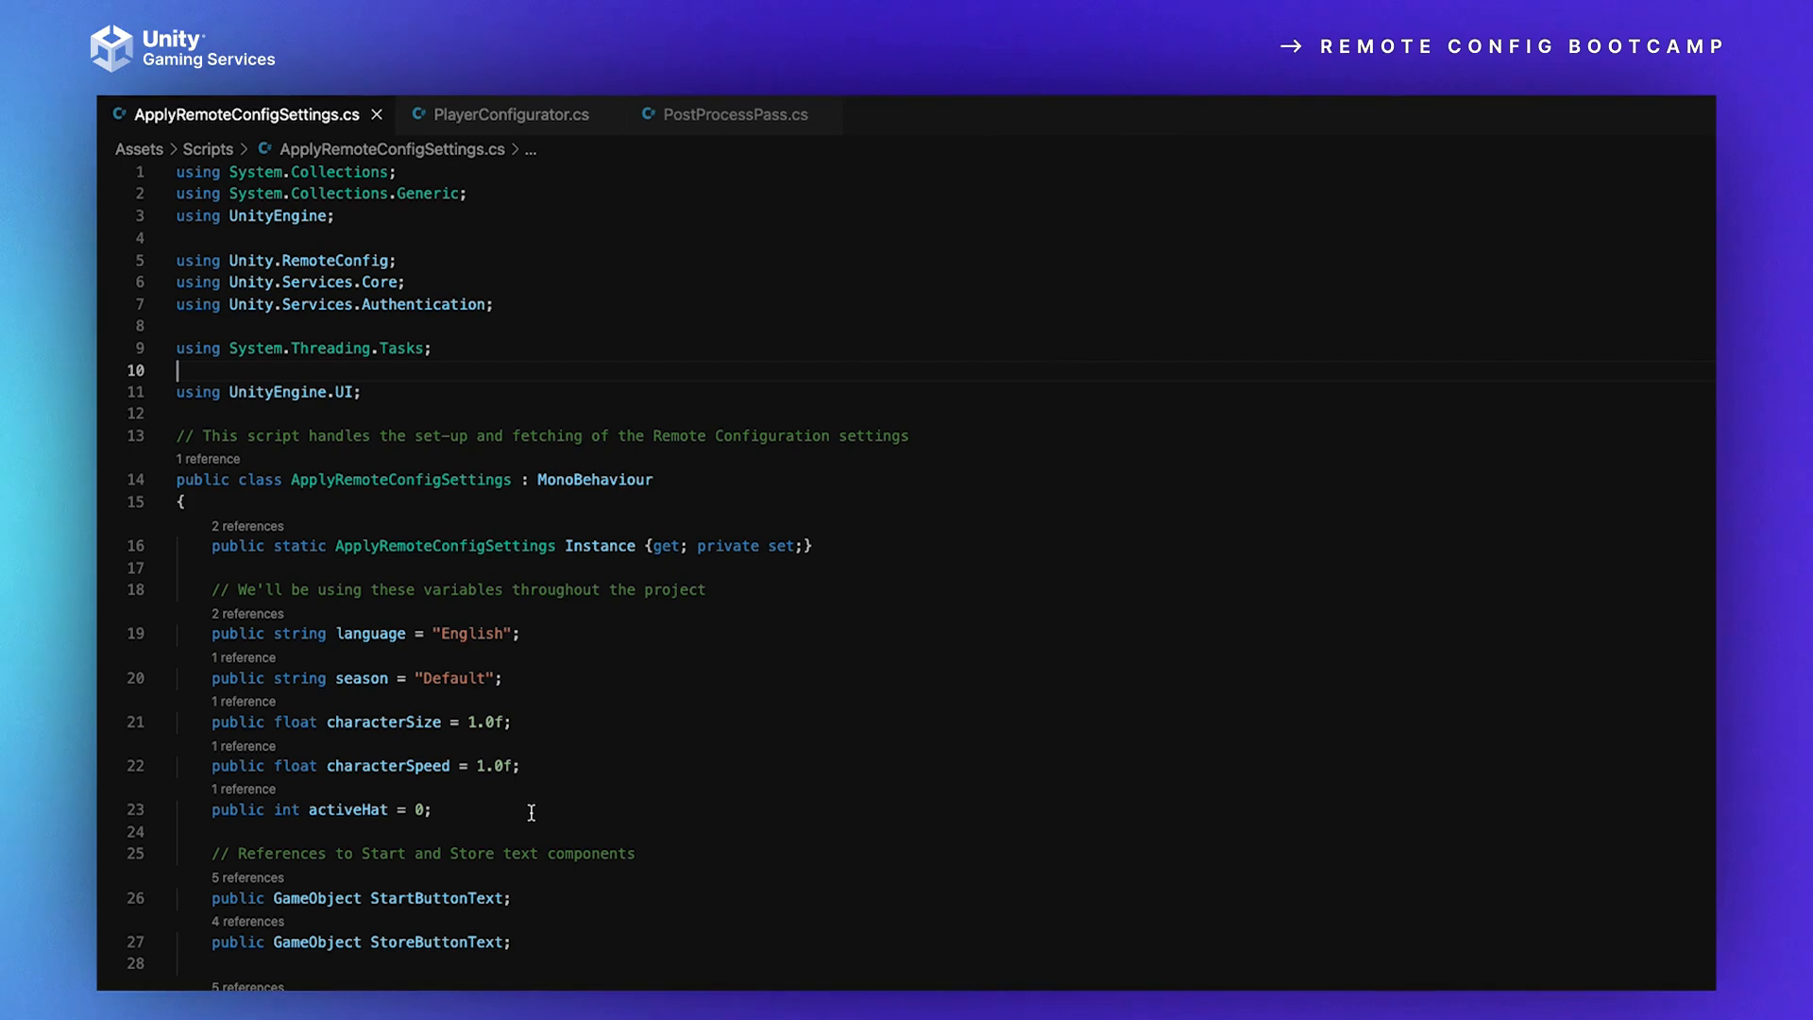
Step: Read through the variables, attribute structs, InitializeRemoteConfigAsync() and Awake() in ApplyRemoteConfigSettings.cs down to the Start() function
scroll(609, 959, down, 3)
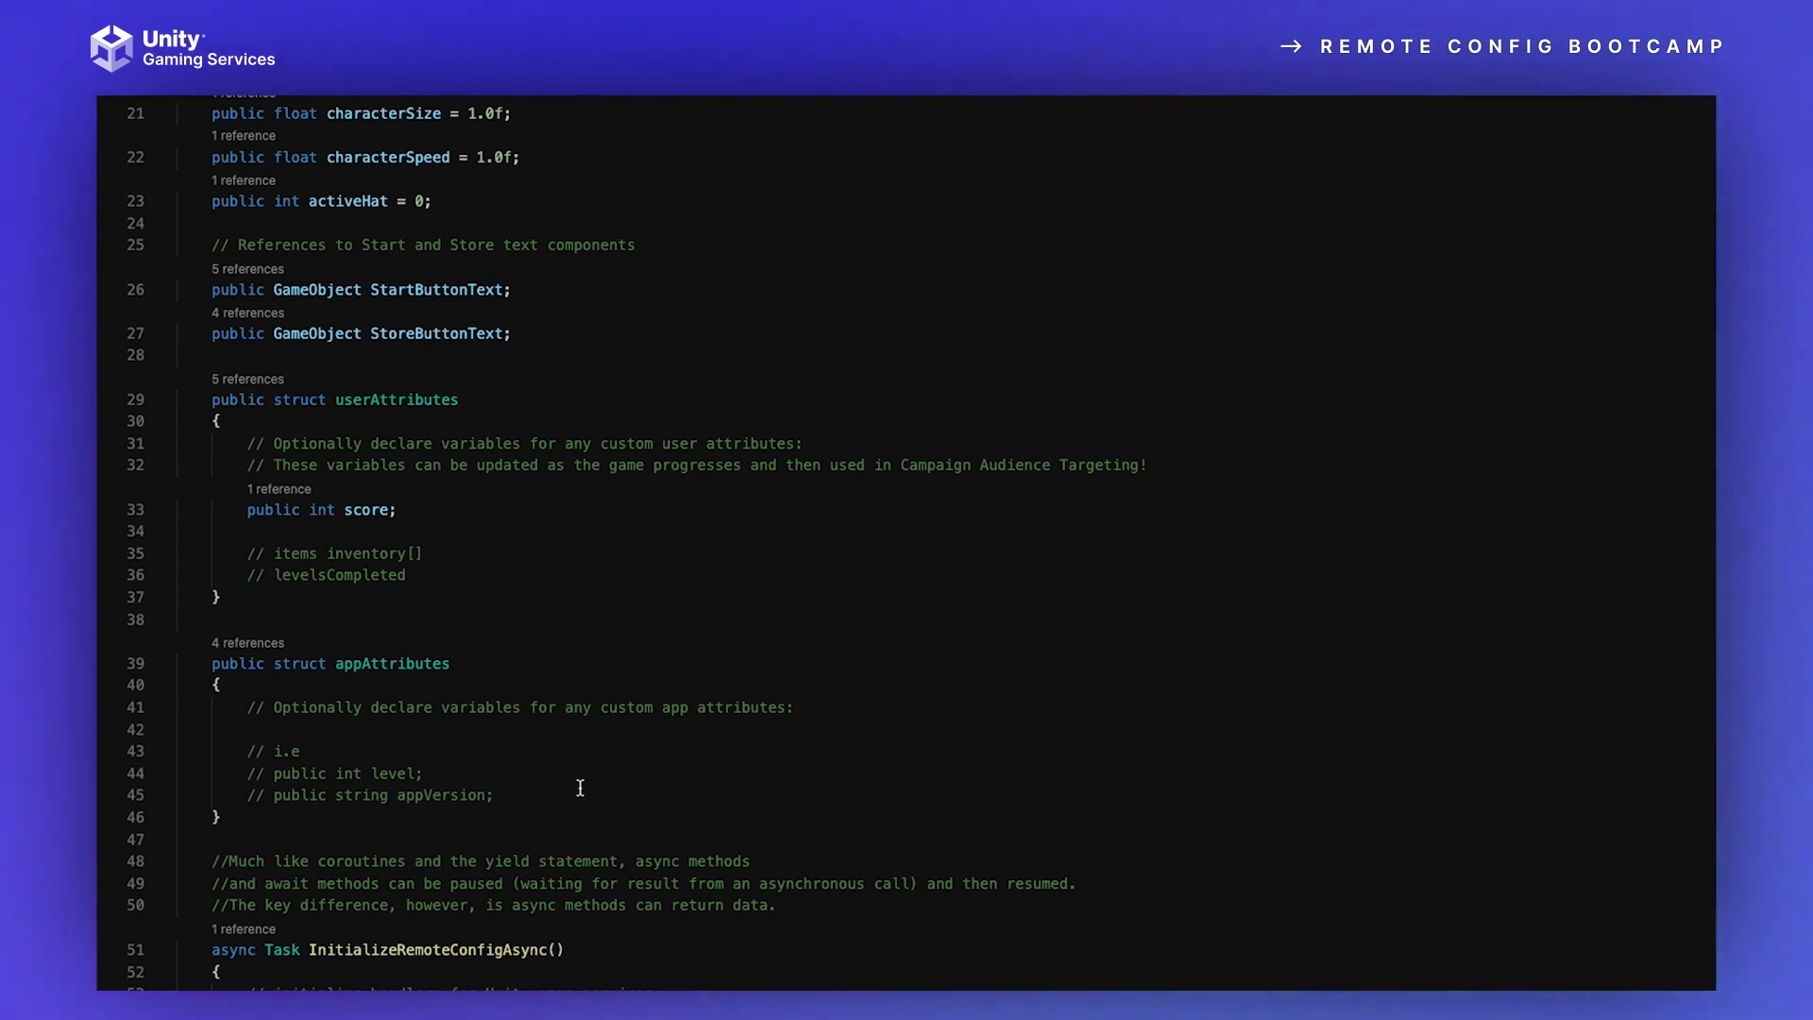
scroll(580, 788, down, 5)
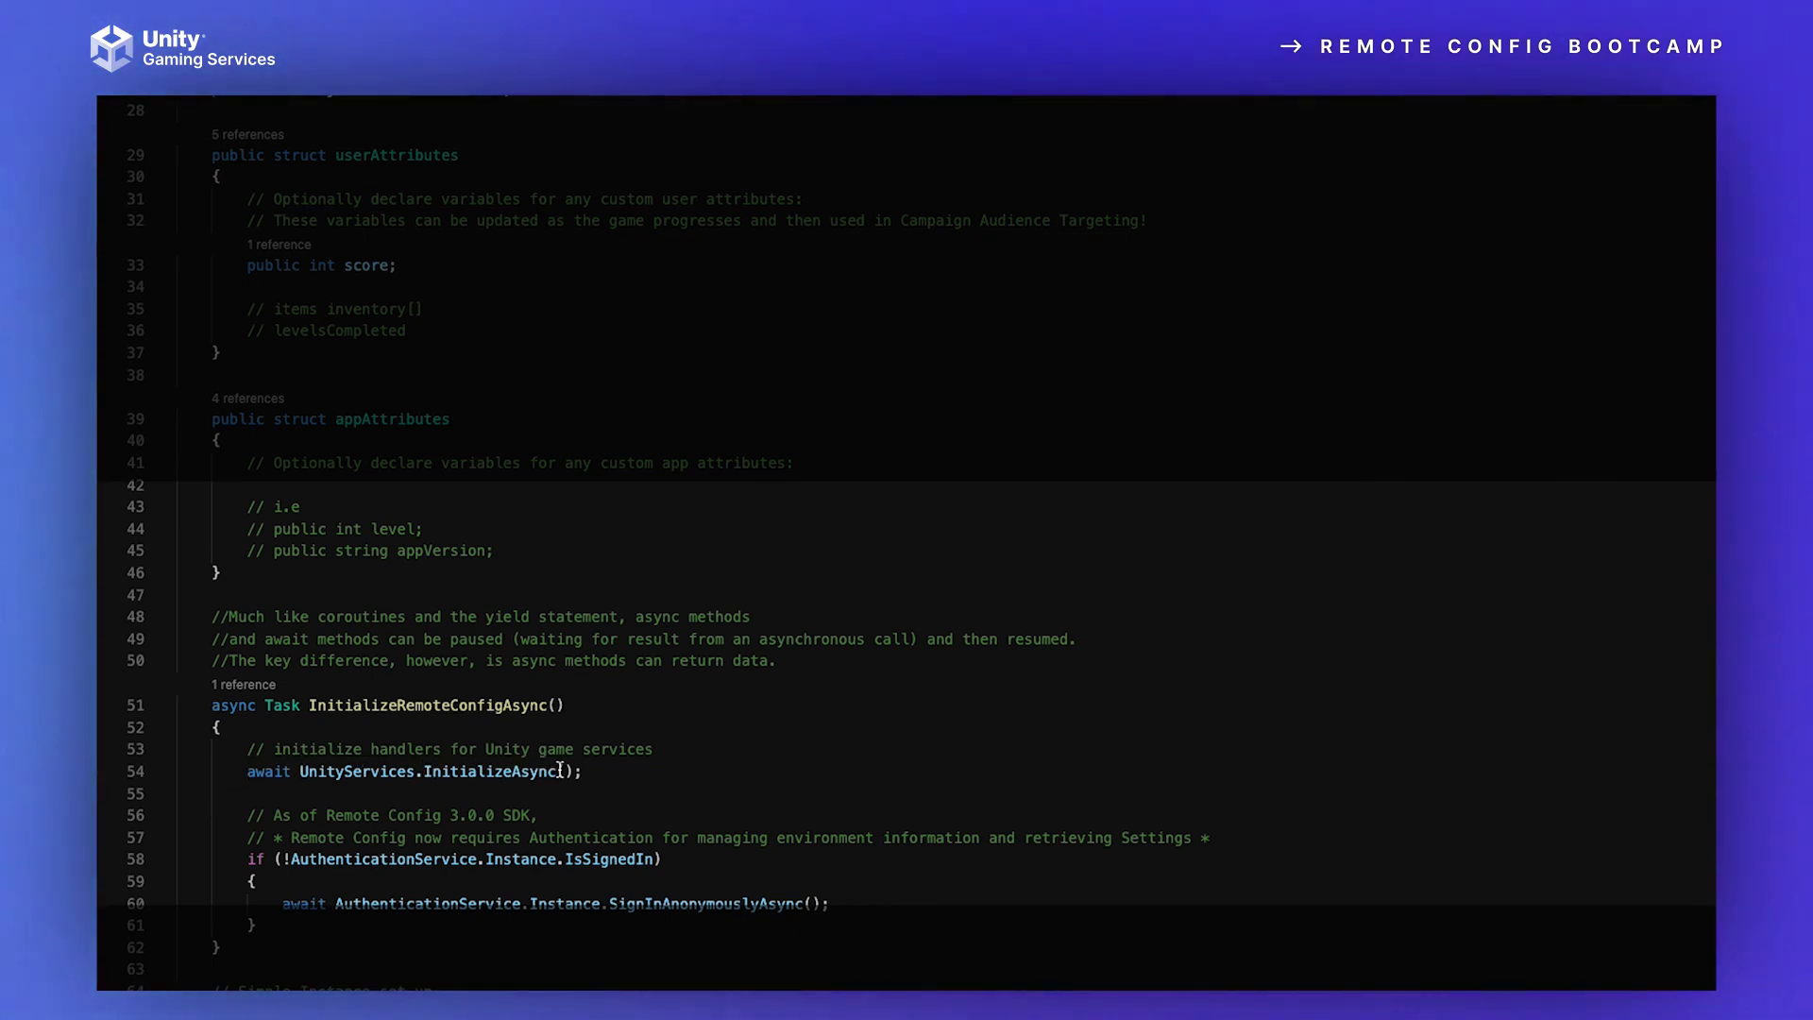
scroll(737, 771, down, 2)
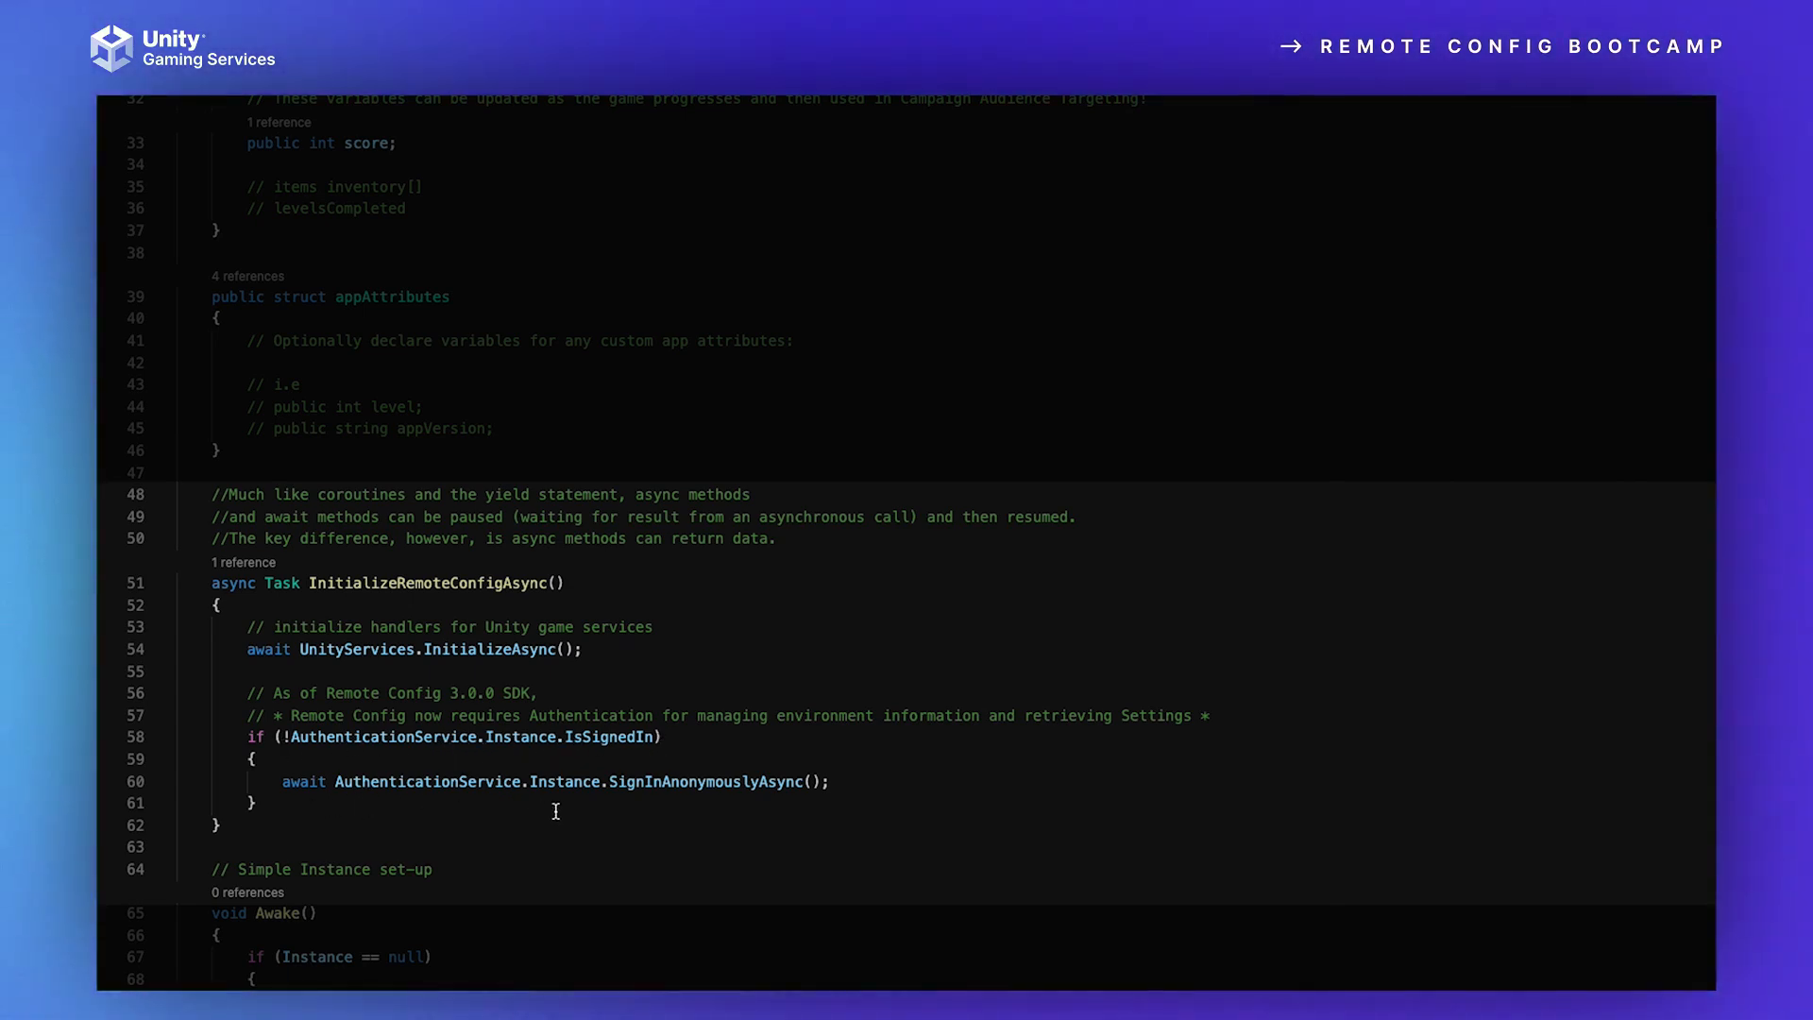
scroll(659, 858, down, 4)
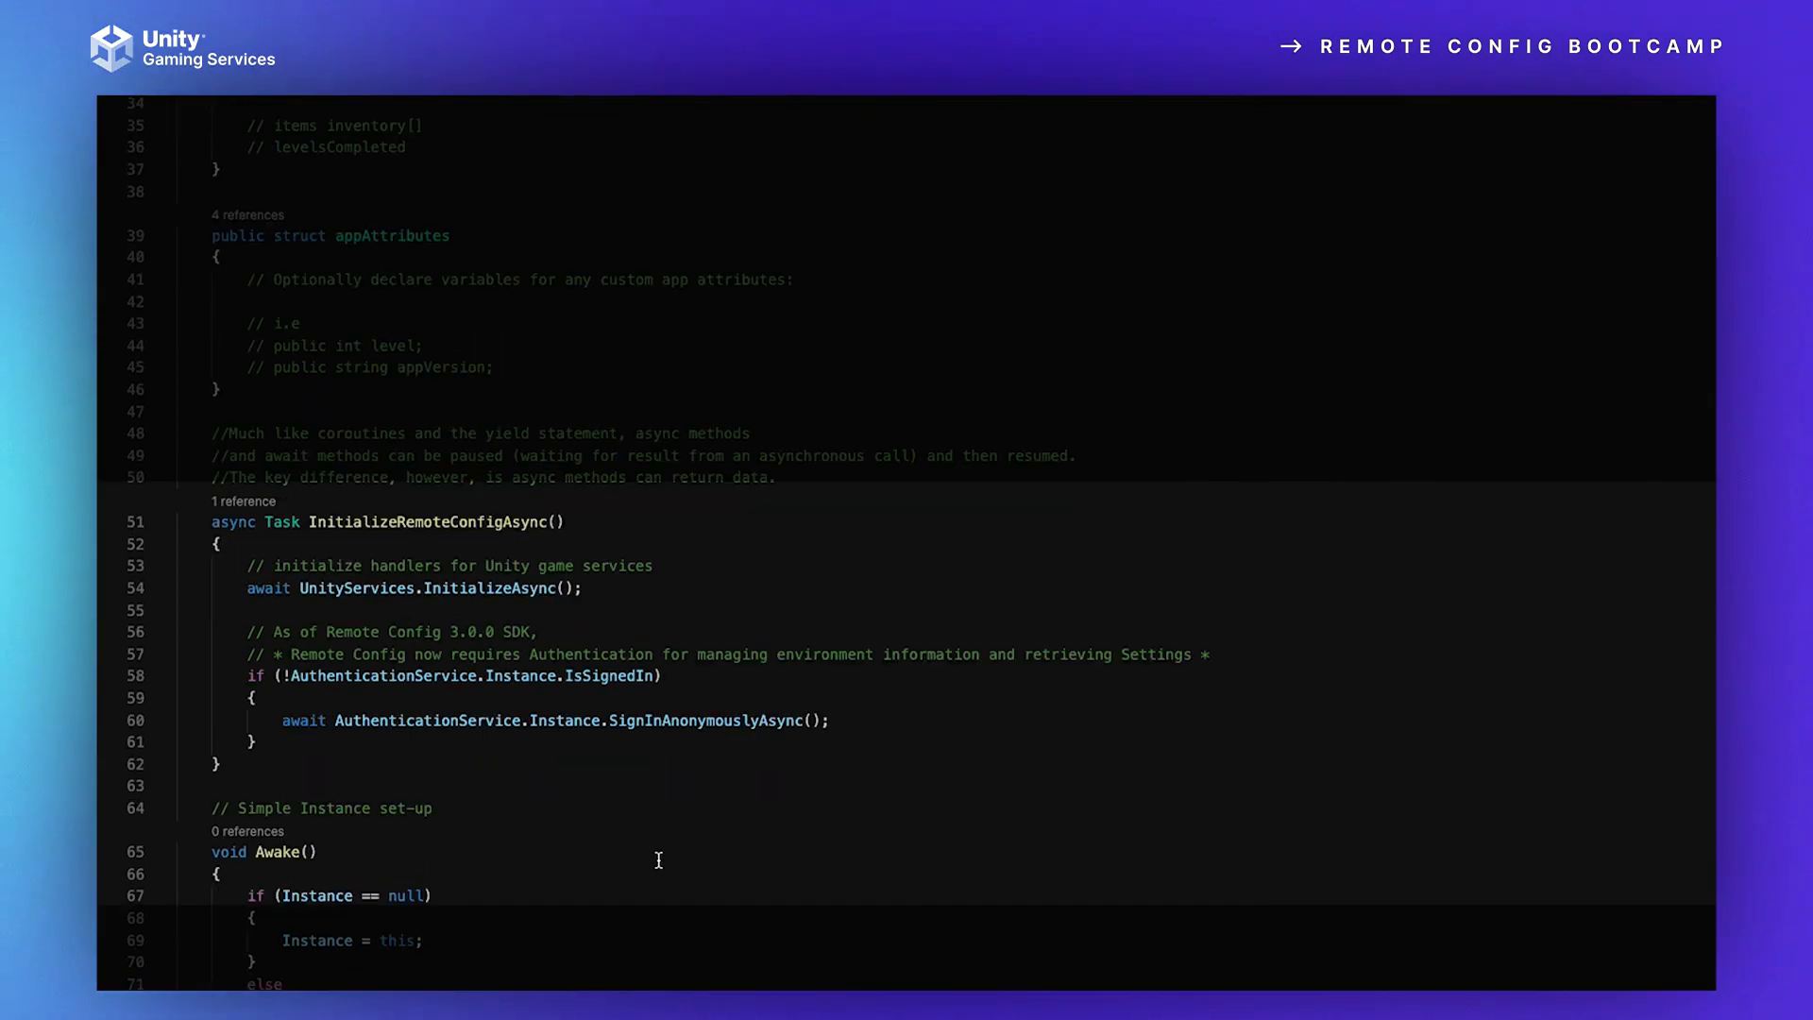
scroll(659, 857, down, 2)
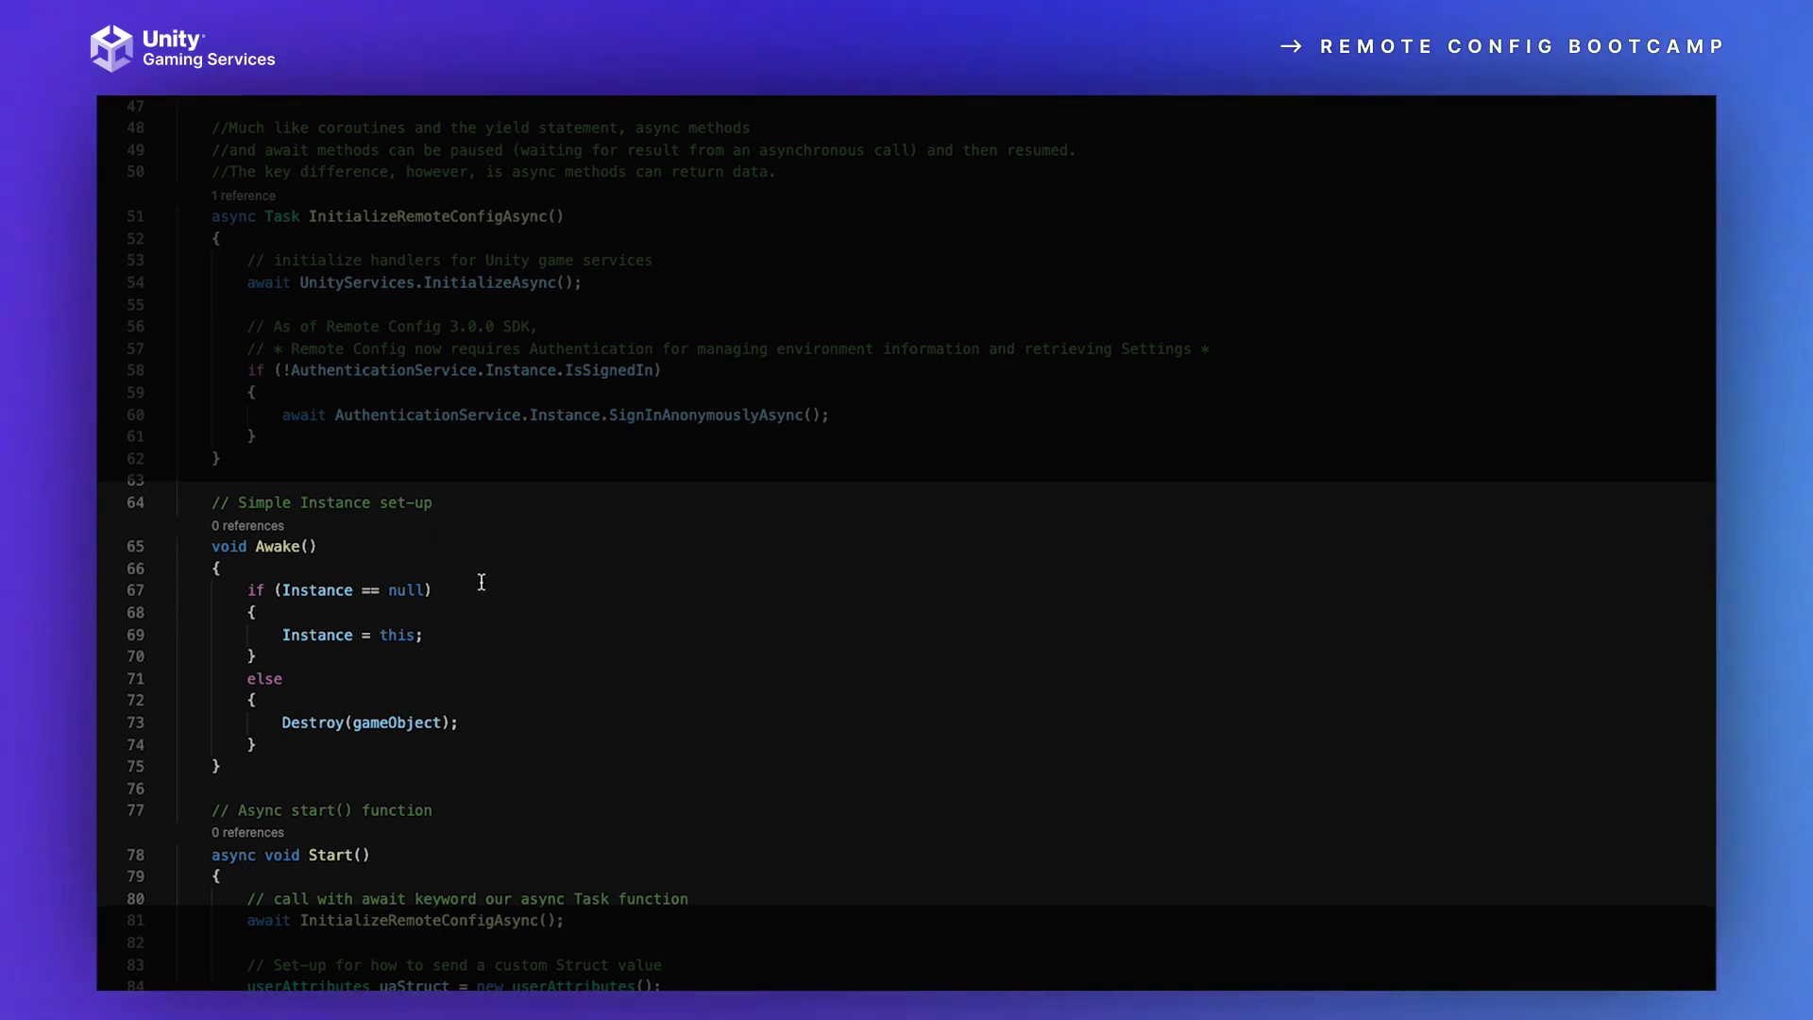
scroll(482, 582, down, 4)
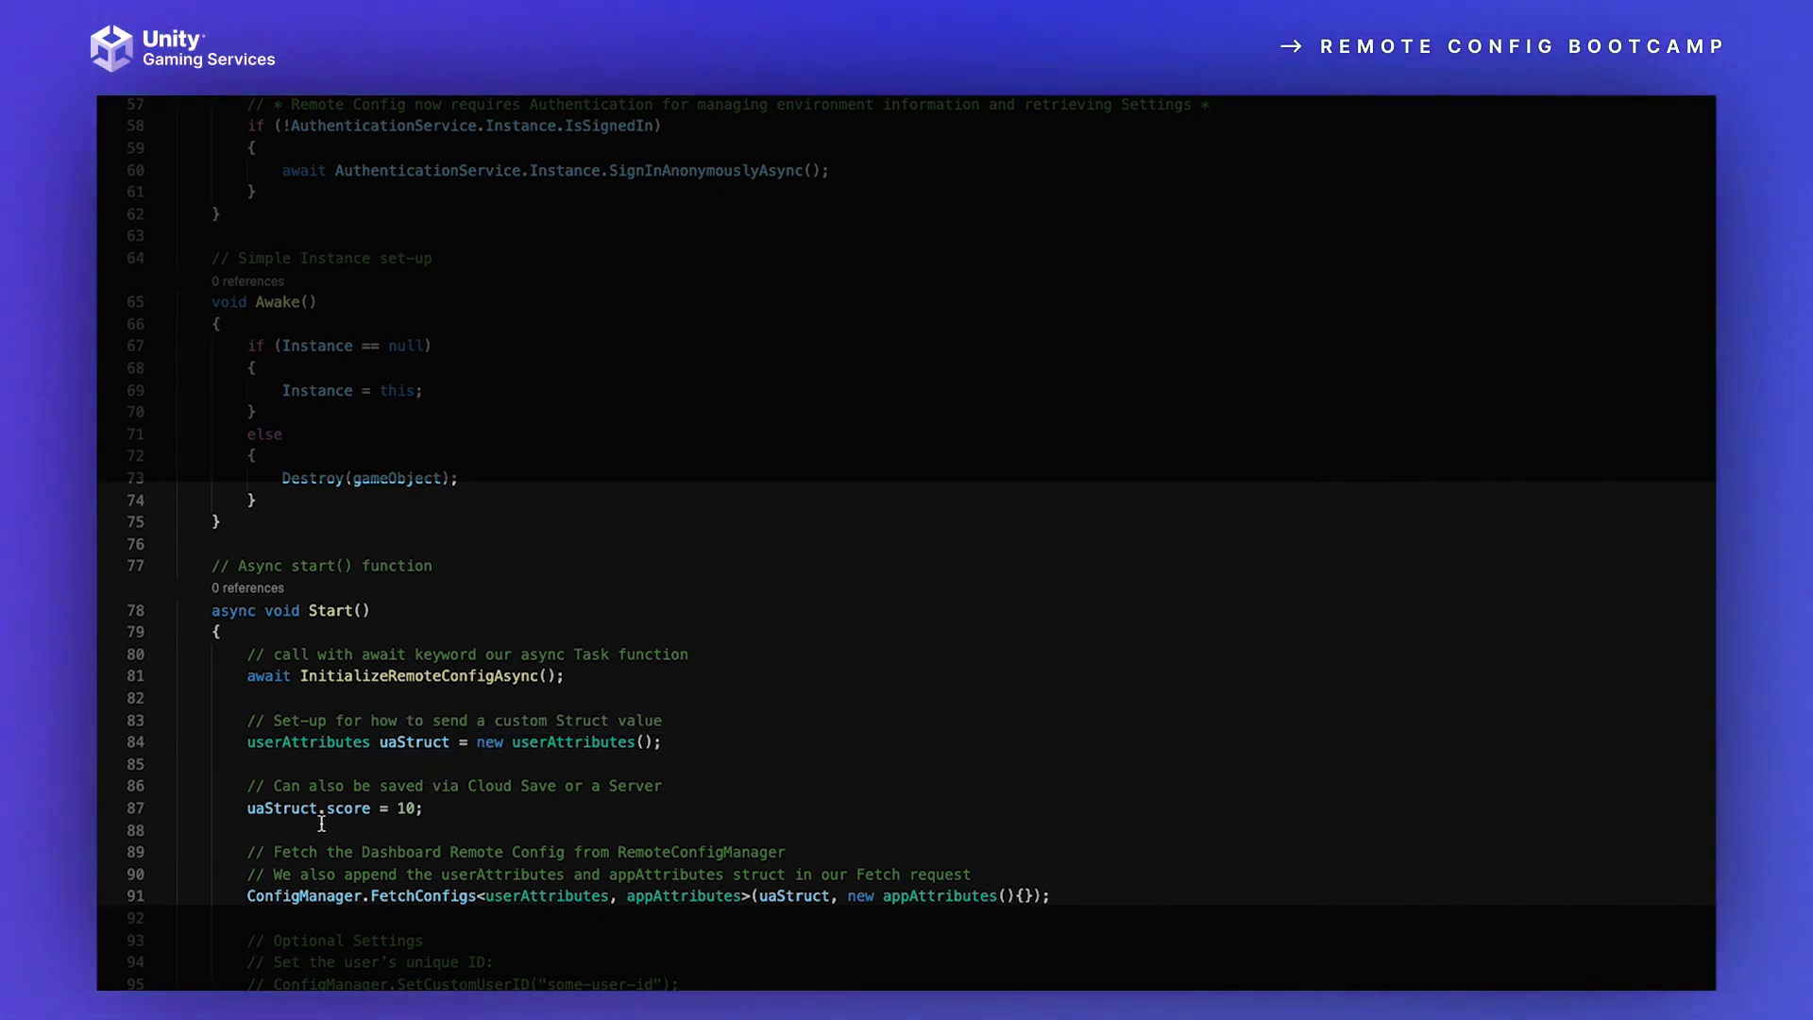
scroll(804, 770, down, 1)
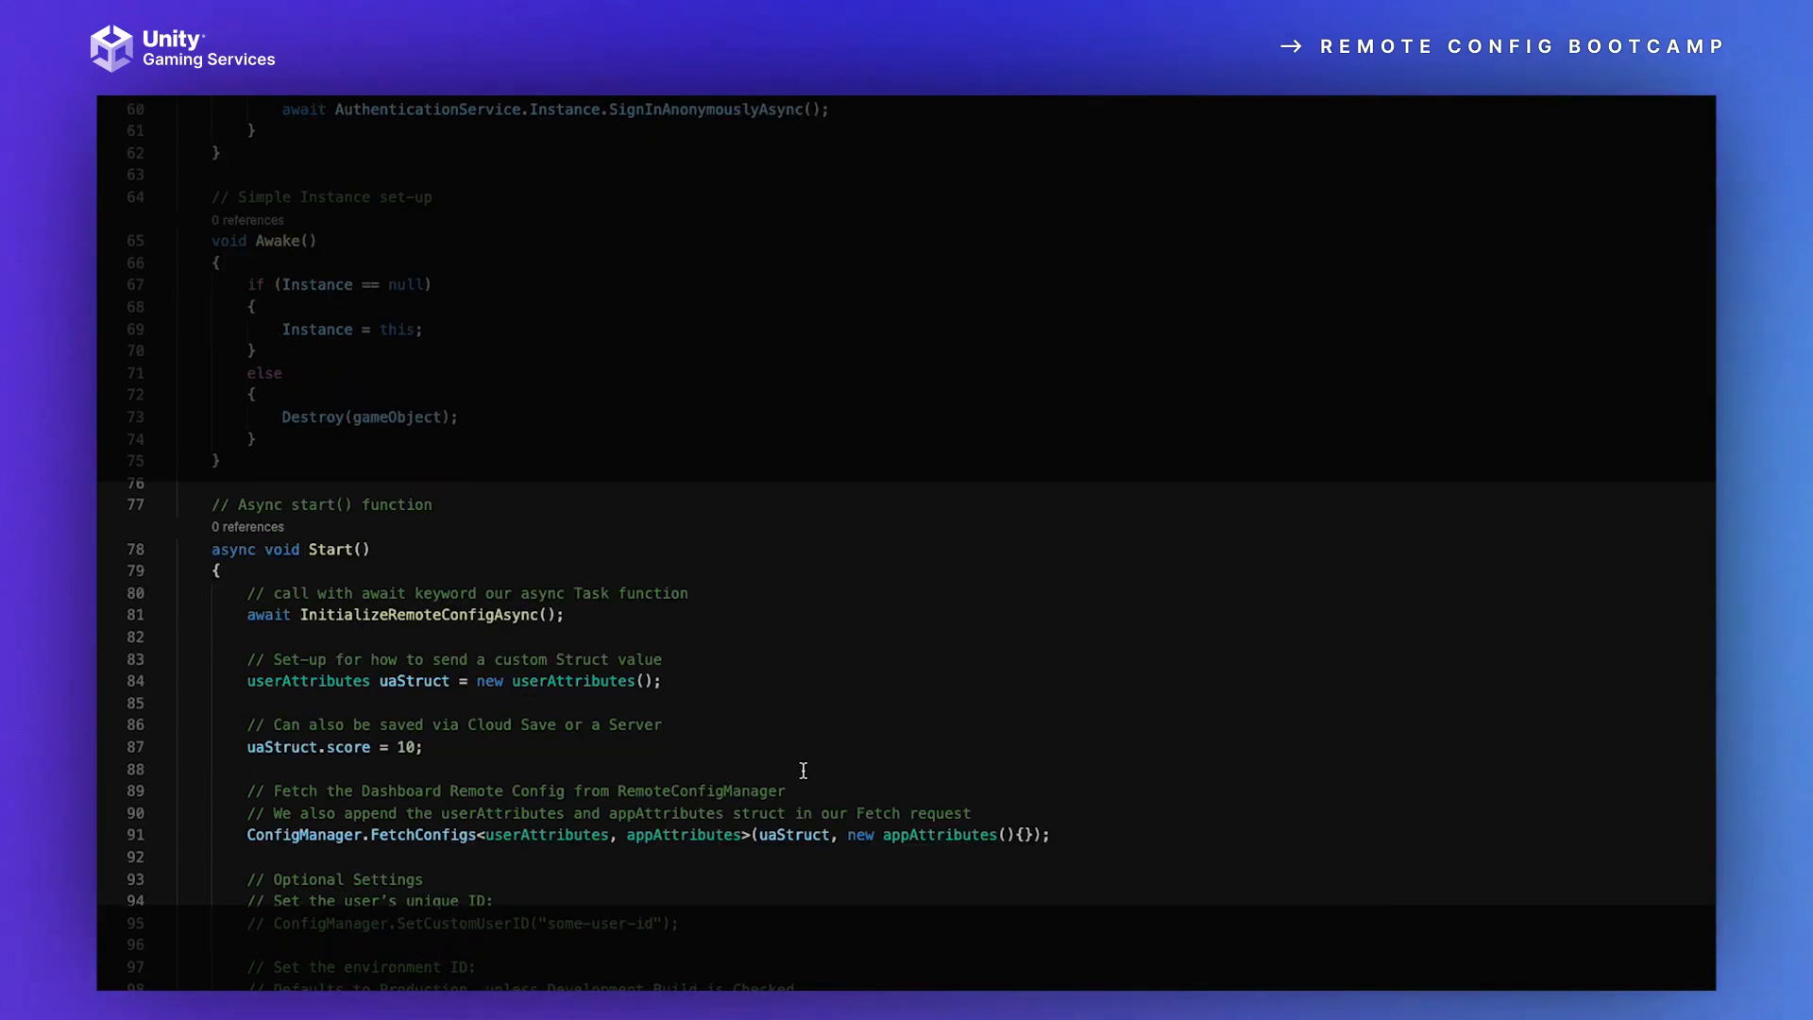
Step: Highlight the ConfigManager.FetchConfigs call in Start(), and point out the userAttributes uaStruct declaration it relies on
scroll(712, 782, down, 1)
drag(230, 780, 1056, 771)
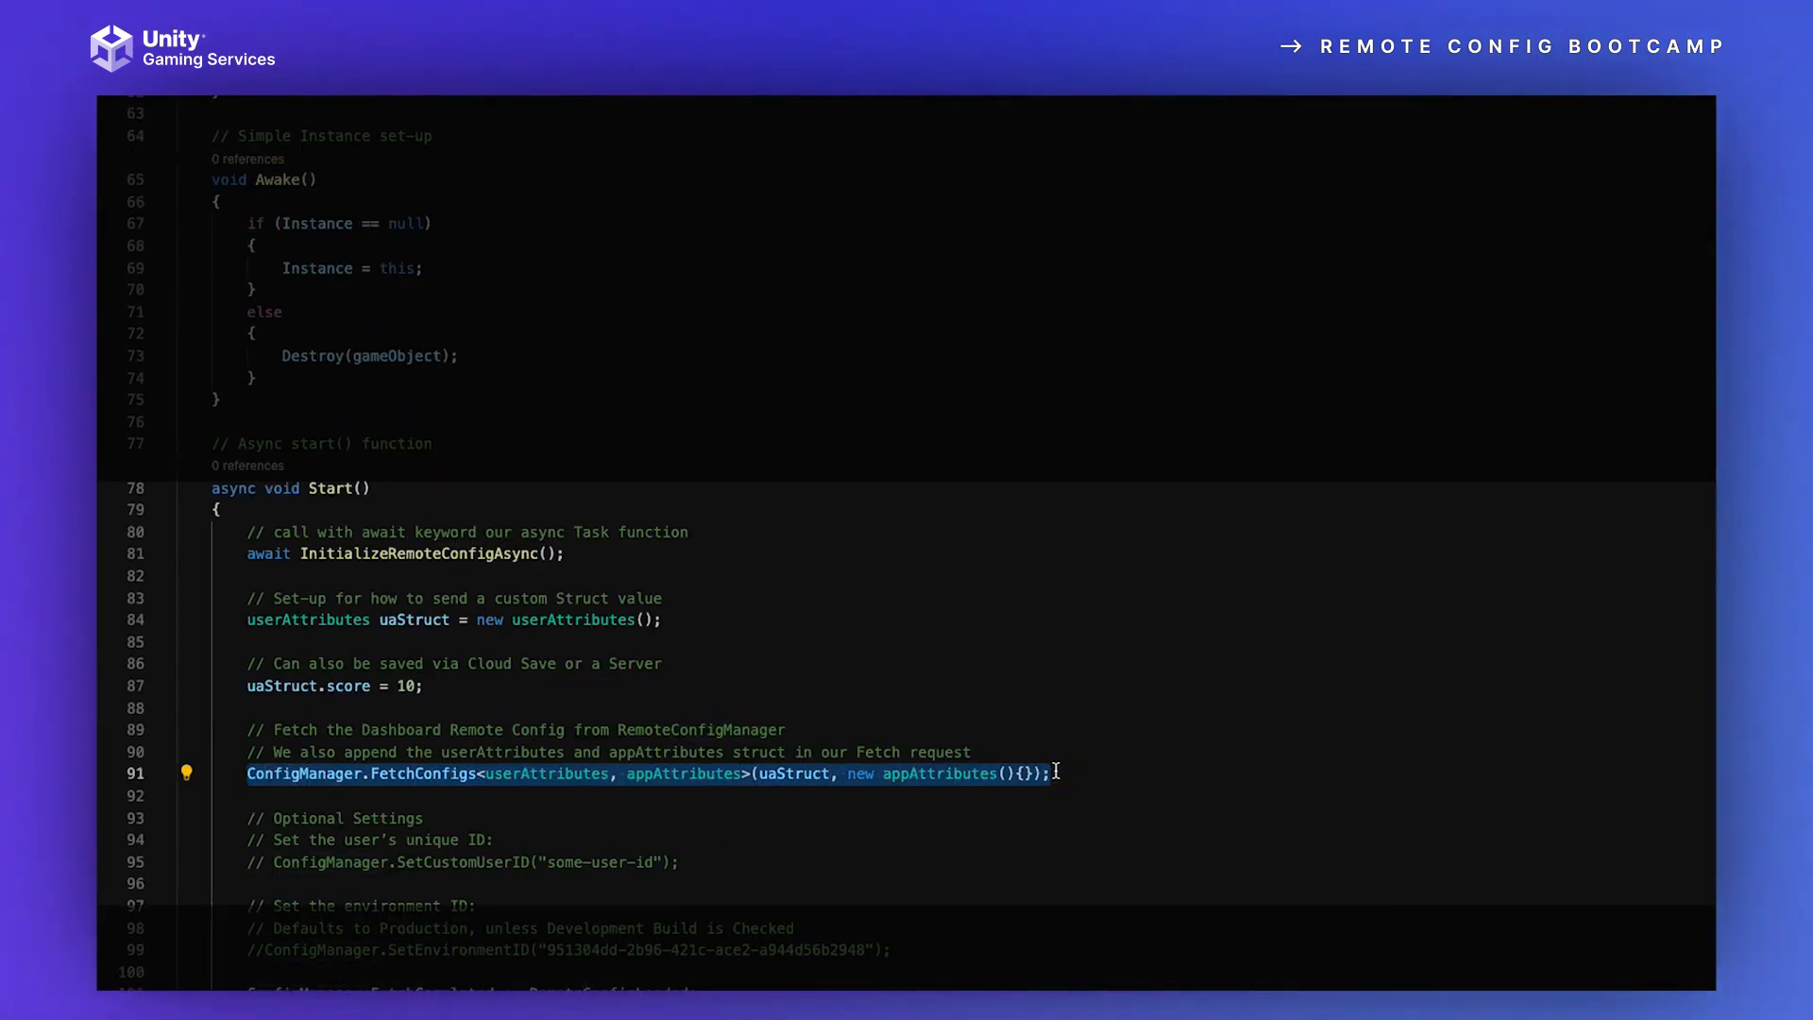
click(680, 822)
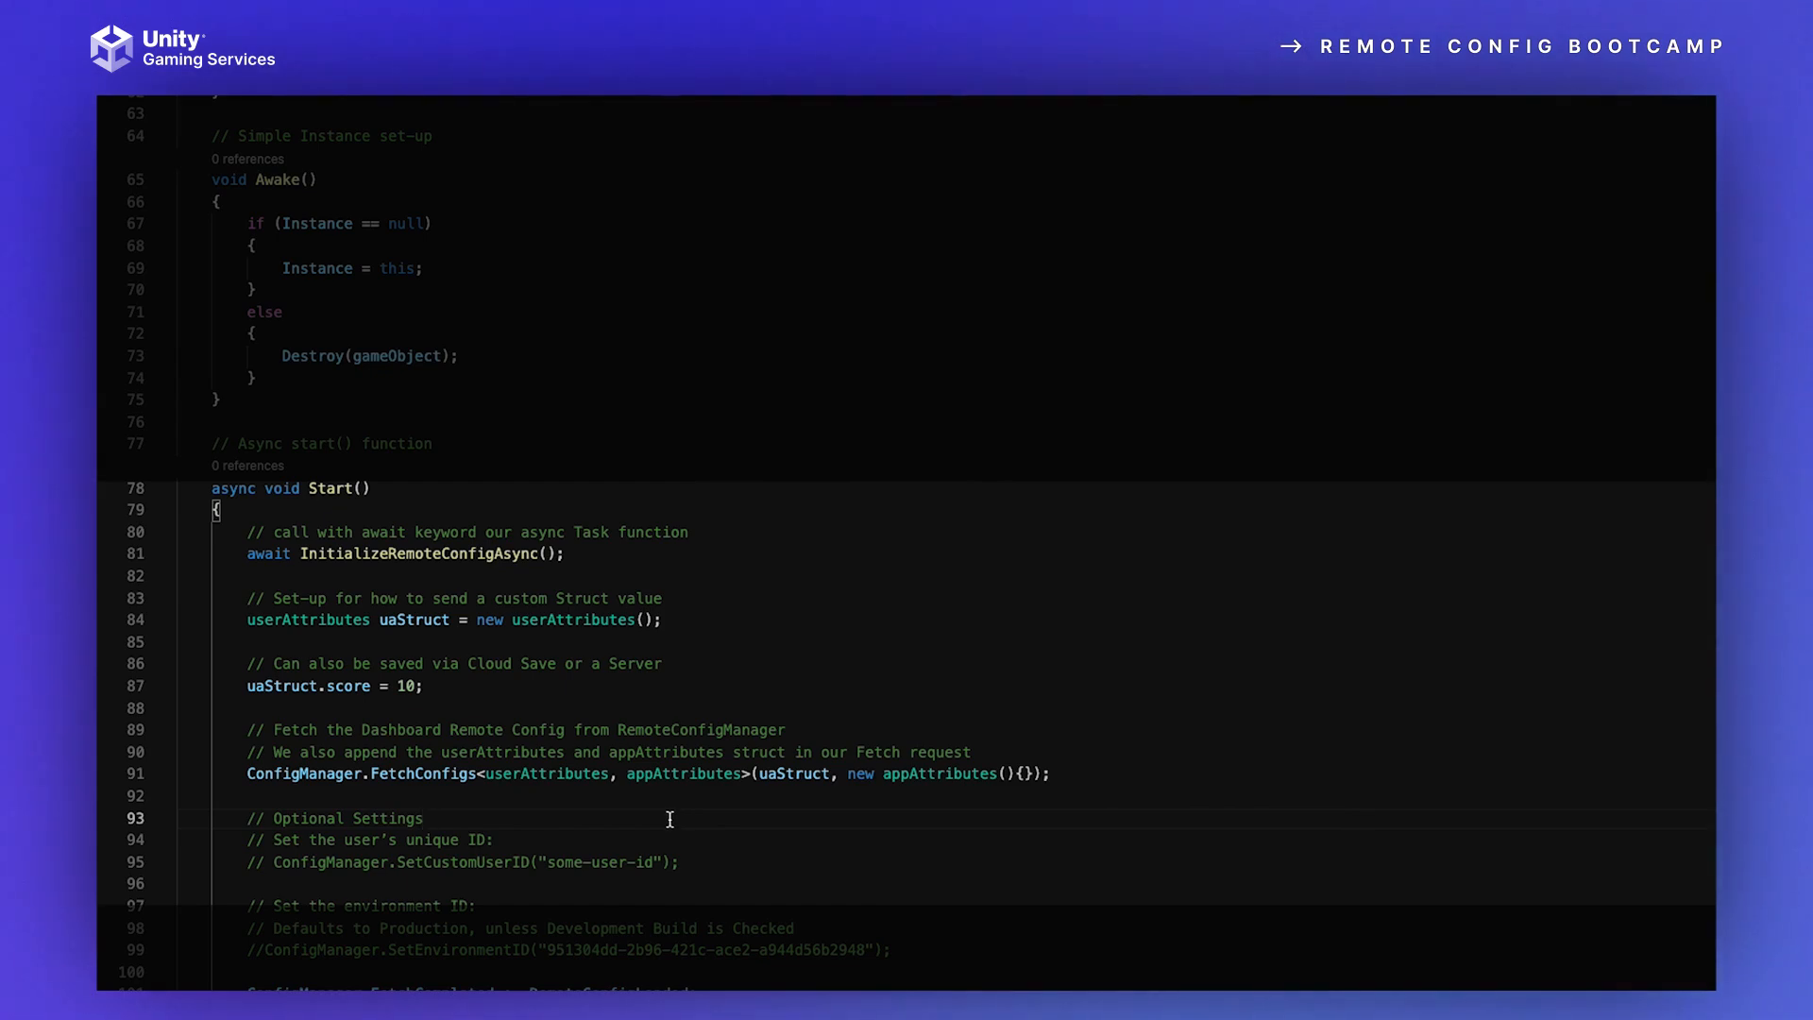
mouse_move(771, 770)
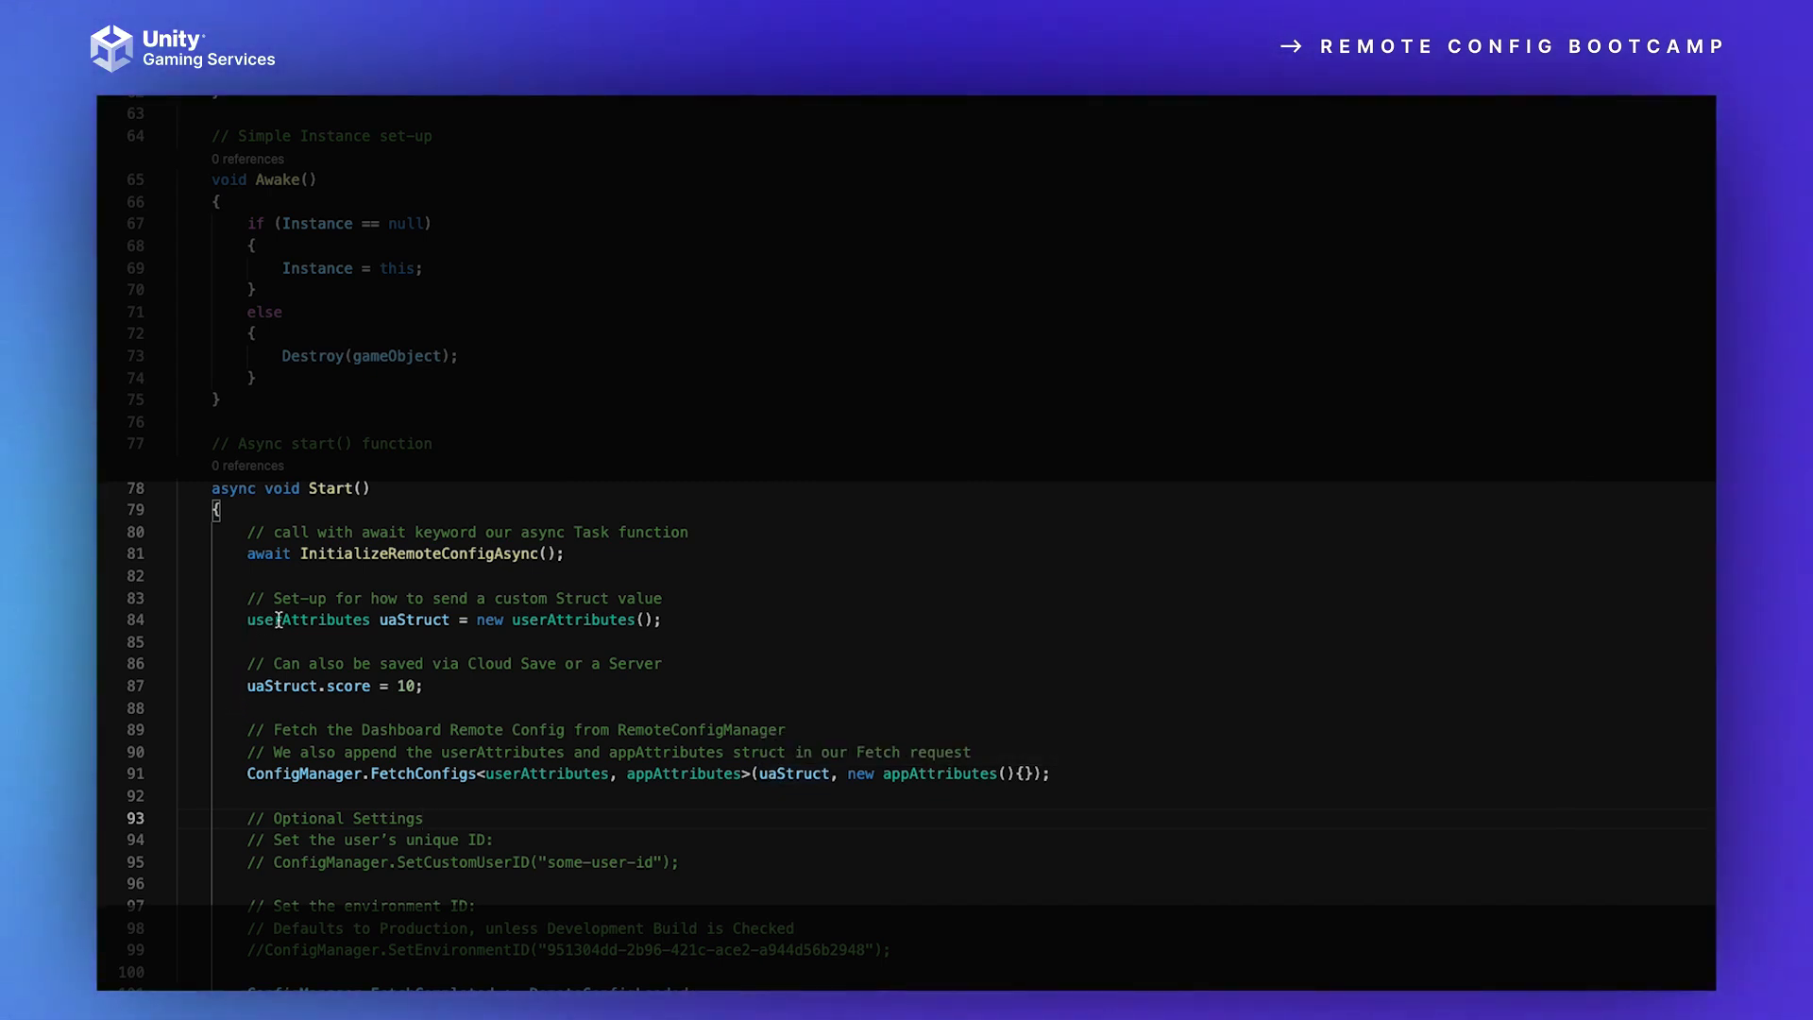
click(347, 619)
drag(348, 619, 712, 617)
click(919, 814)
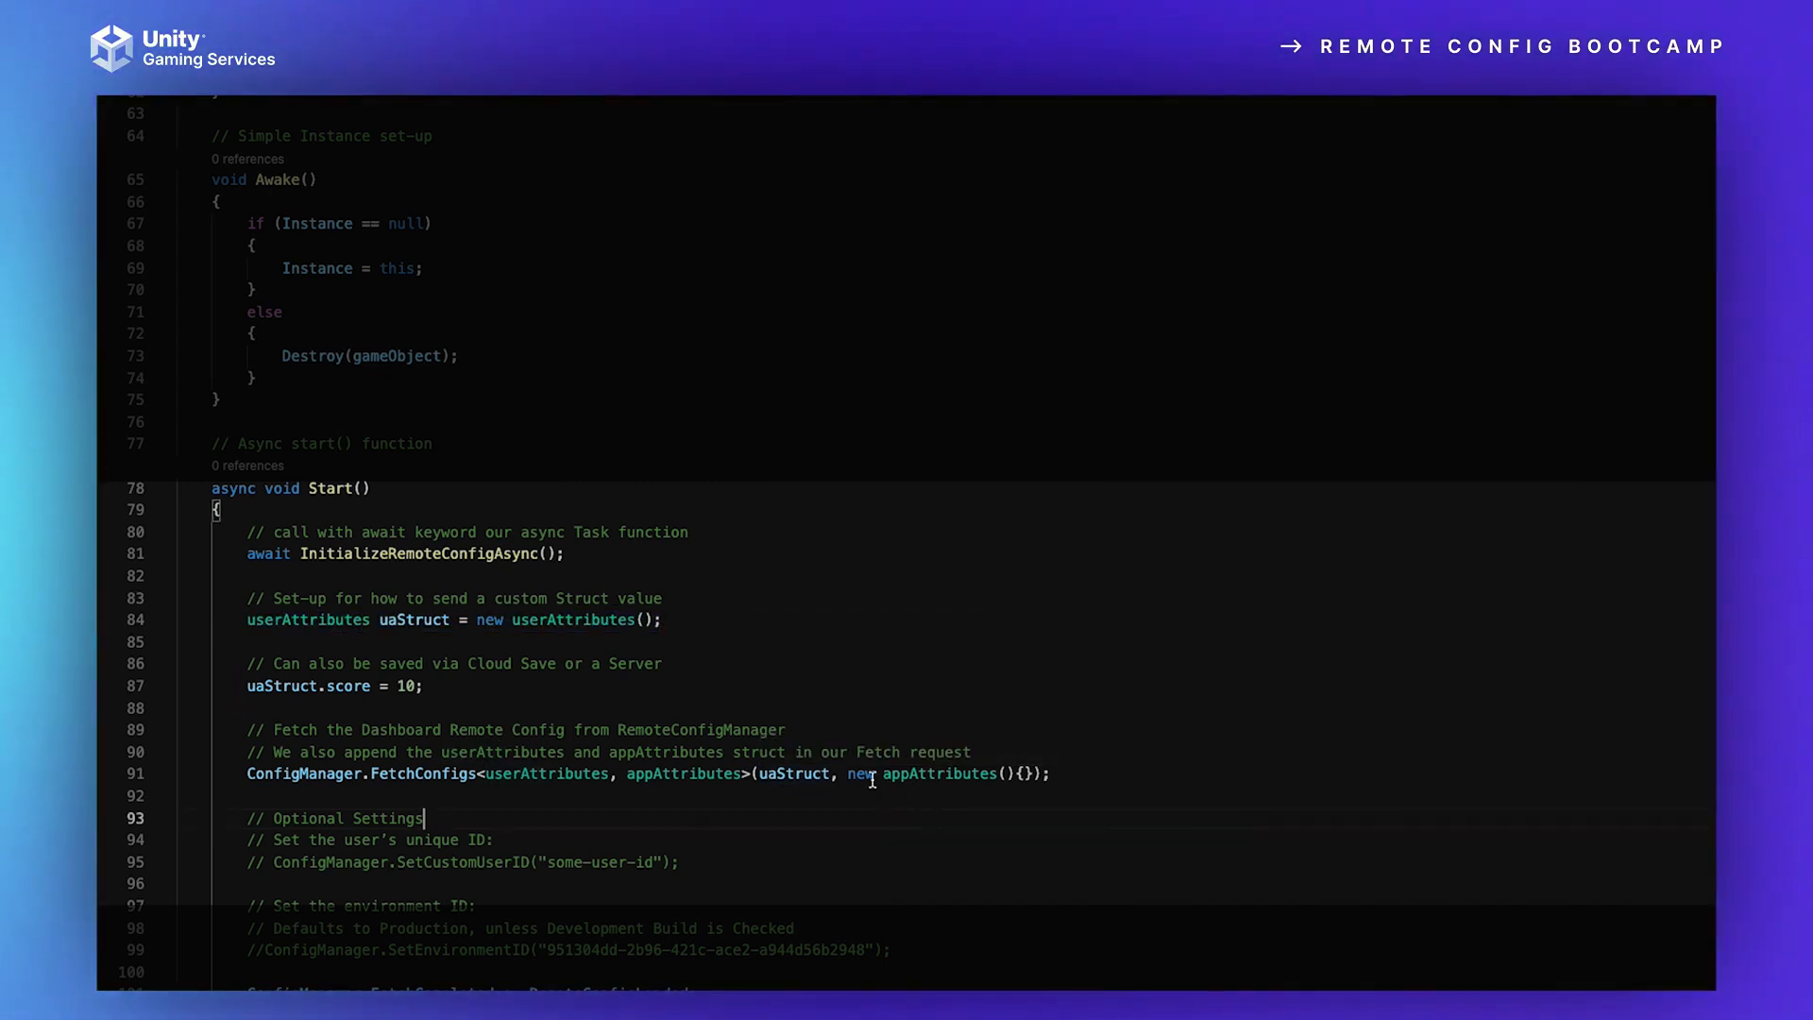
Step: Highlight the environment ID in the commented-out ConfigManager.SetEnvironmentID line, and clear the selection
scroll(870, 823, down, 1)
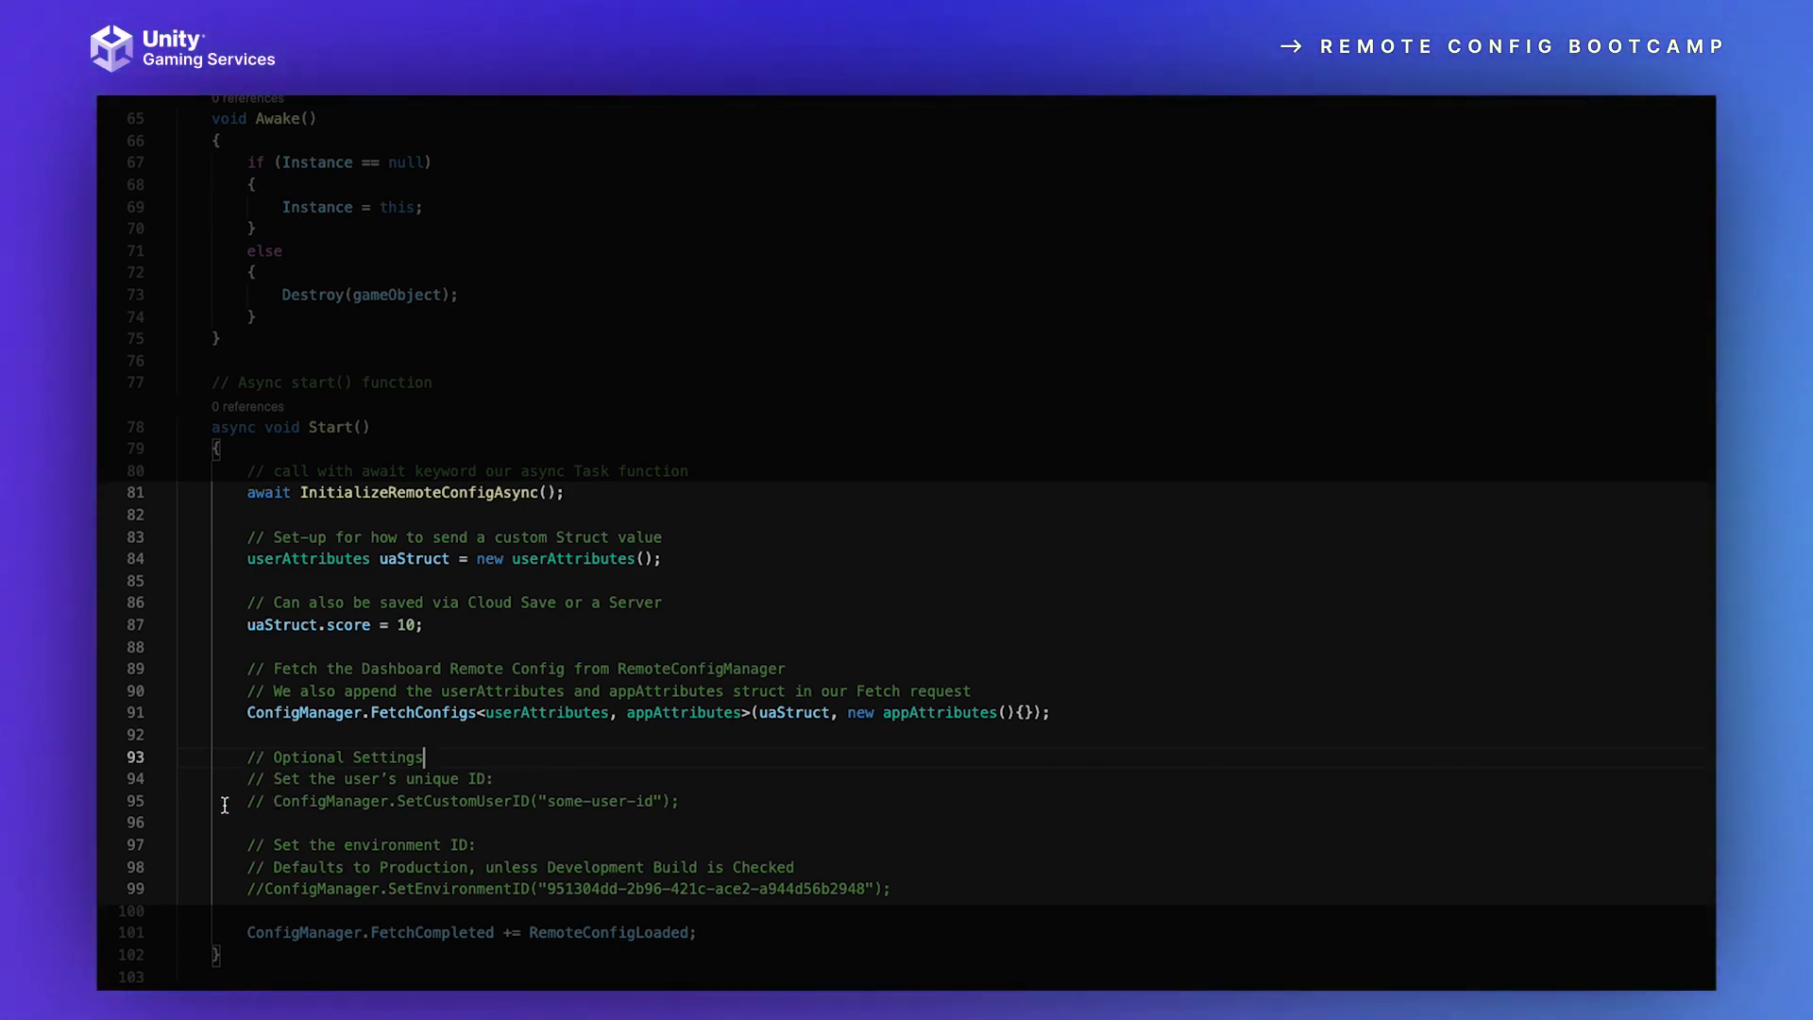
scroll(715, 804, down, 1)
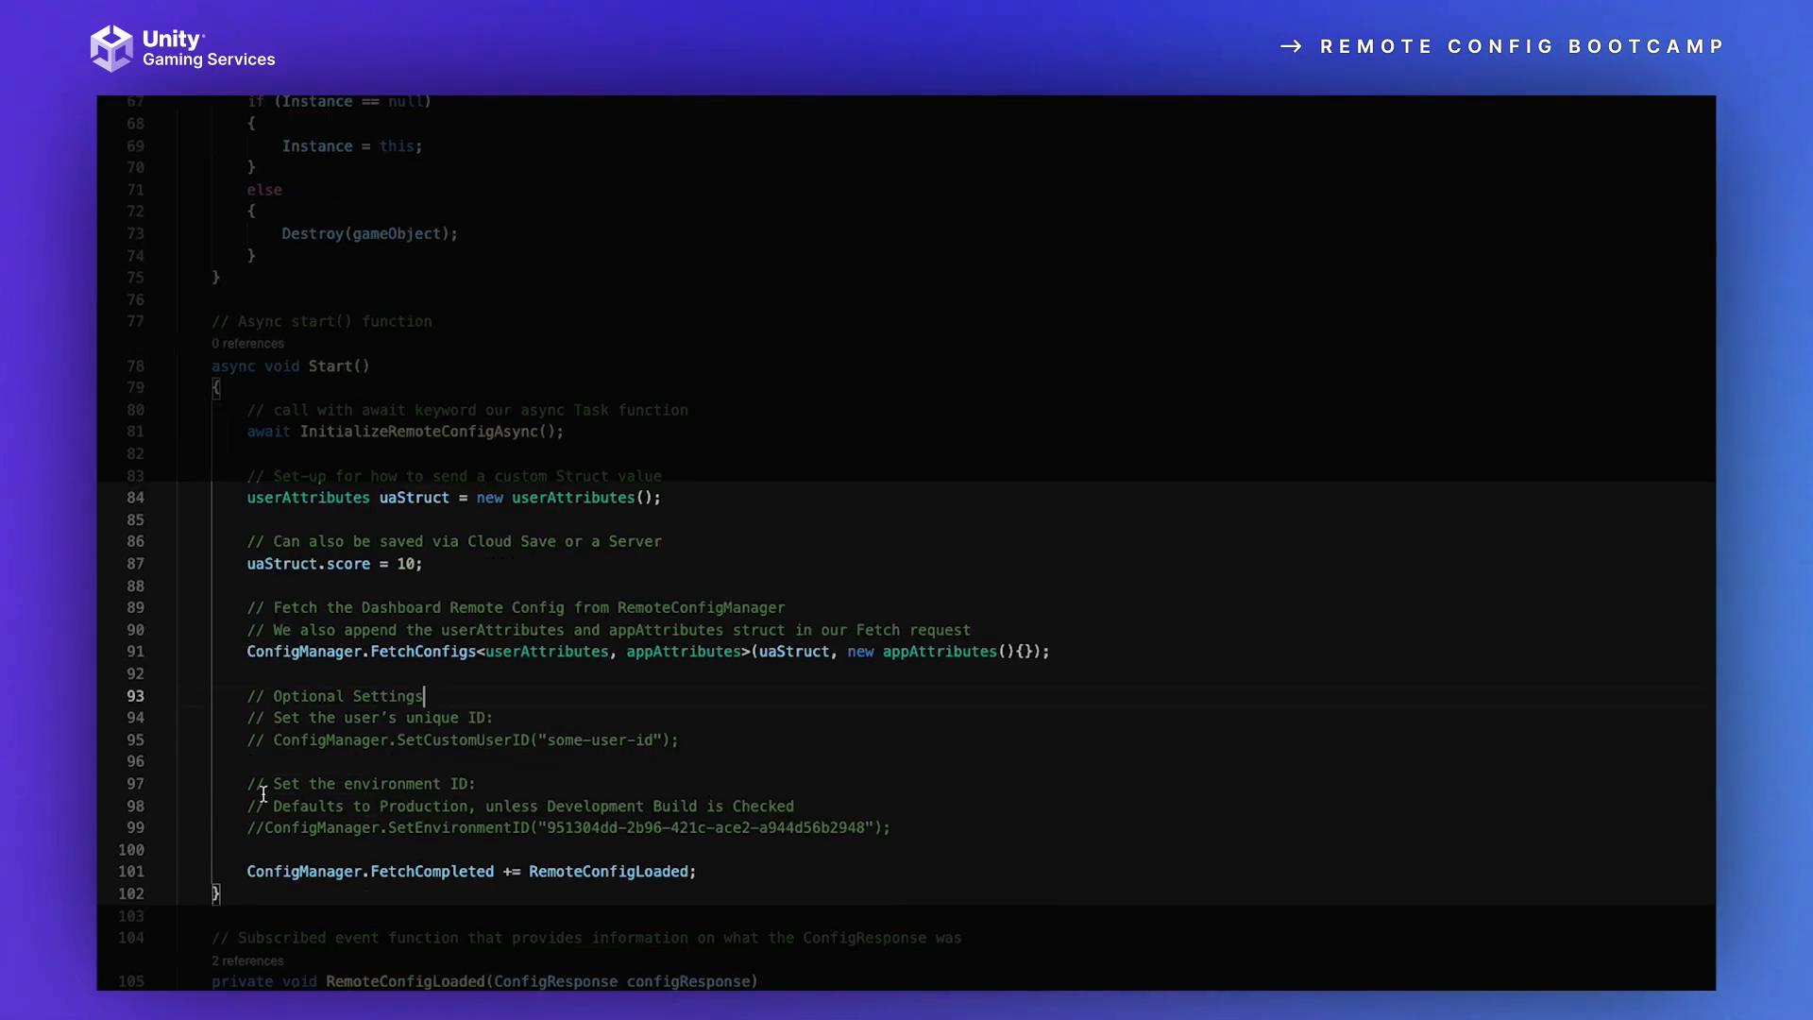
drag(273, 806, 870, 824)
click(509, 791)
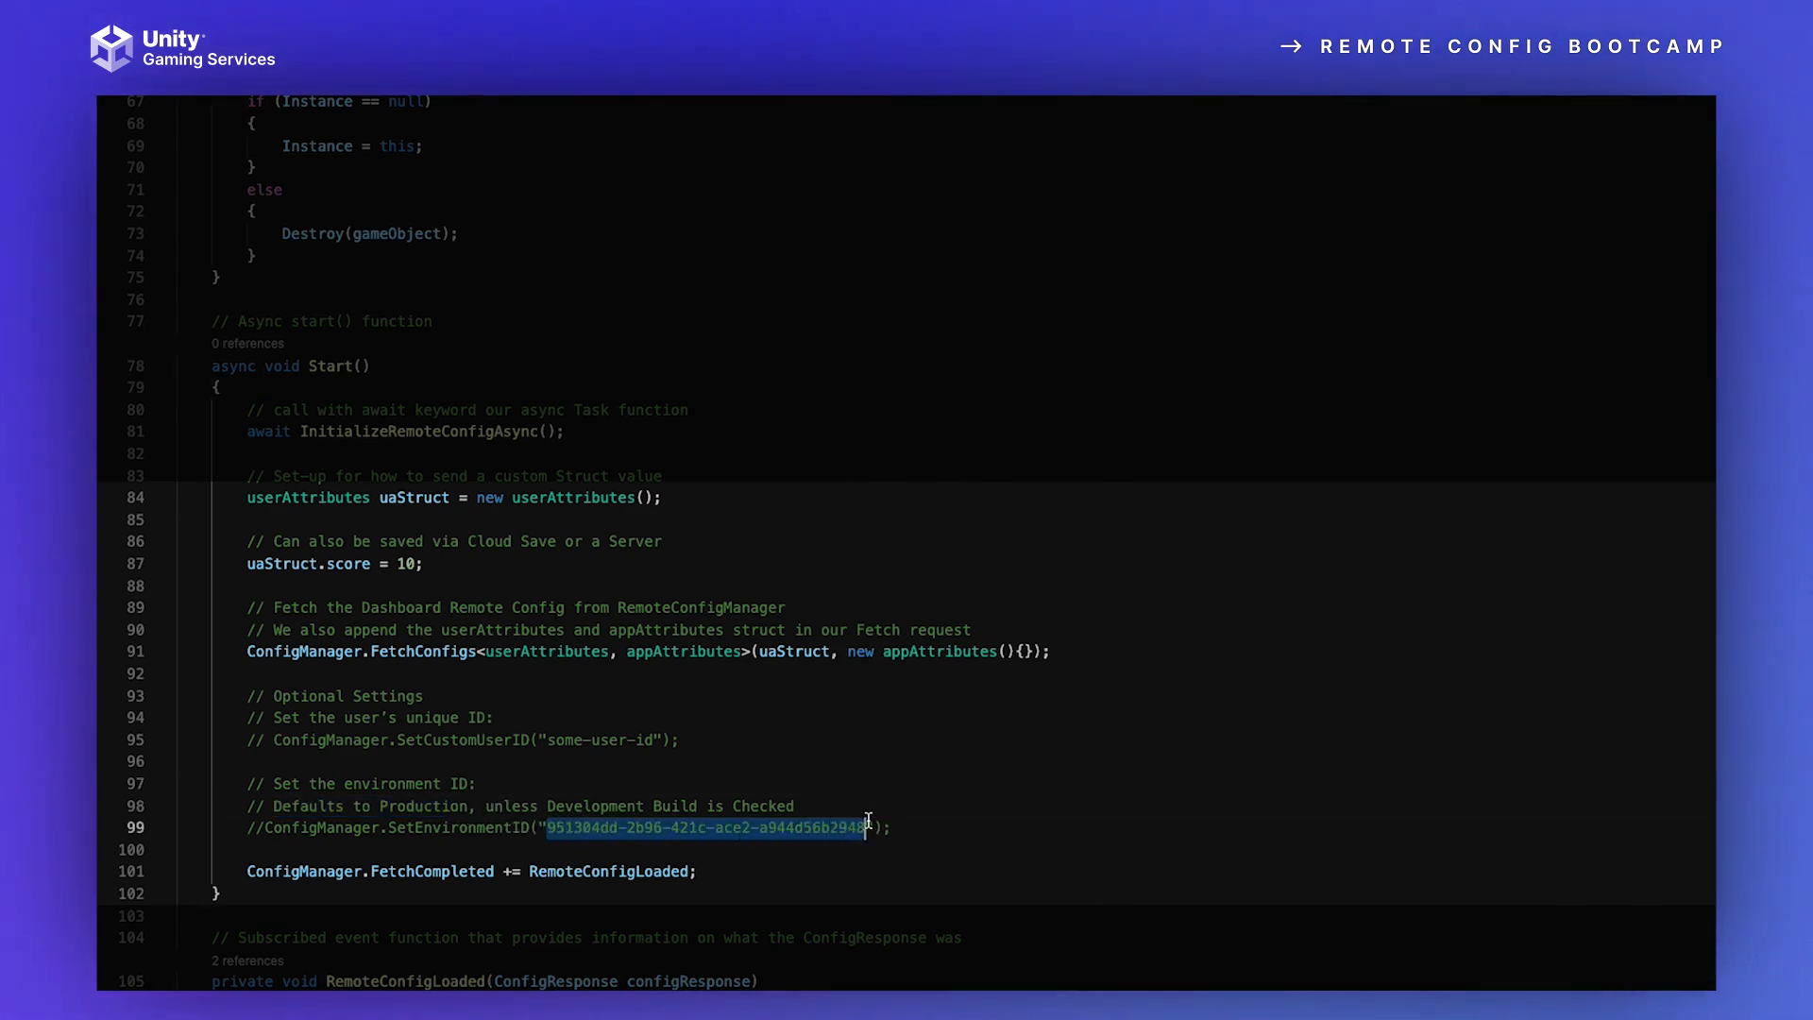
click(895, 753)
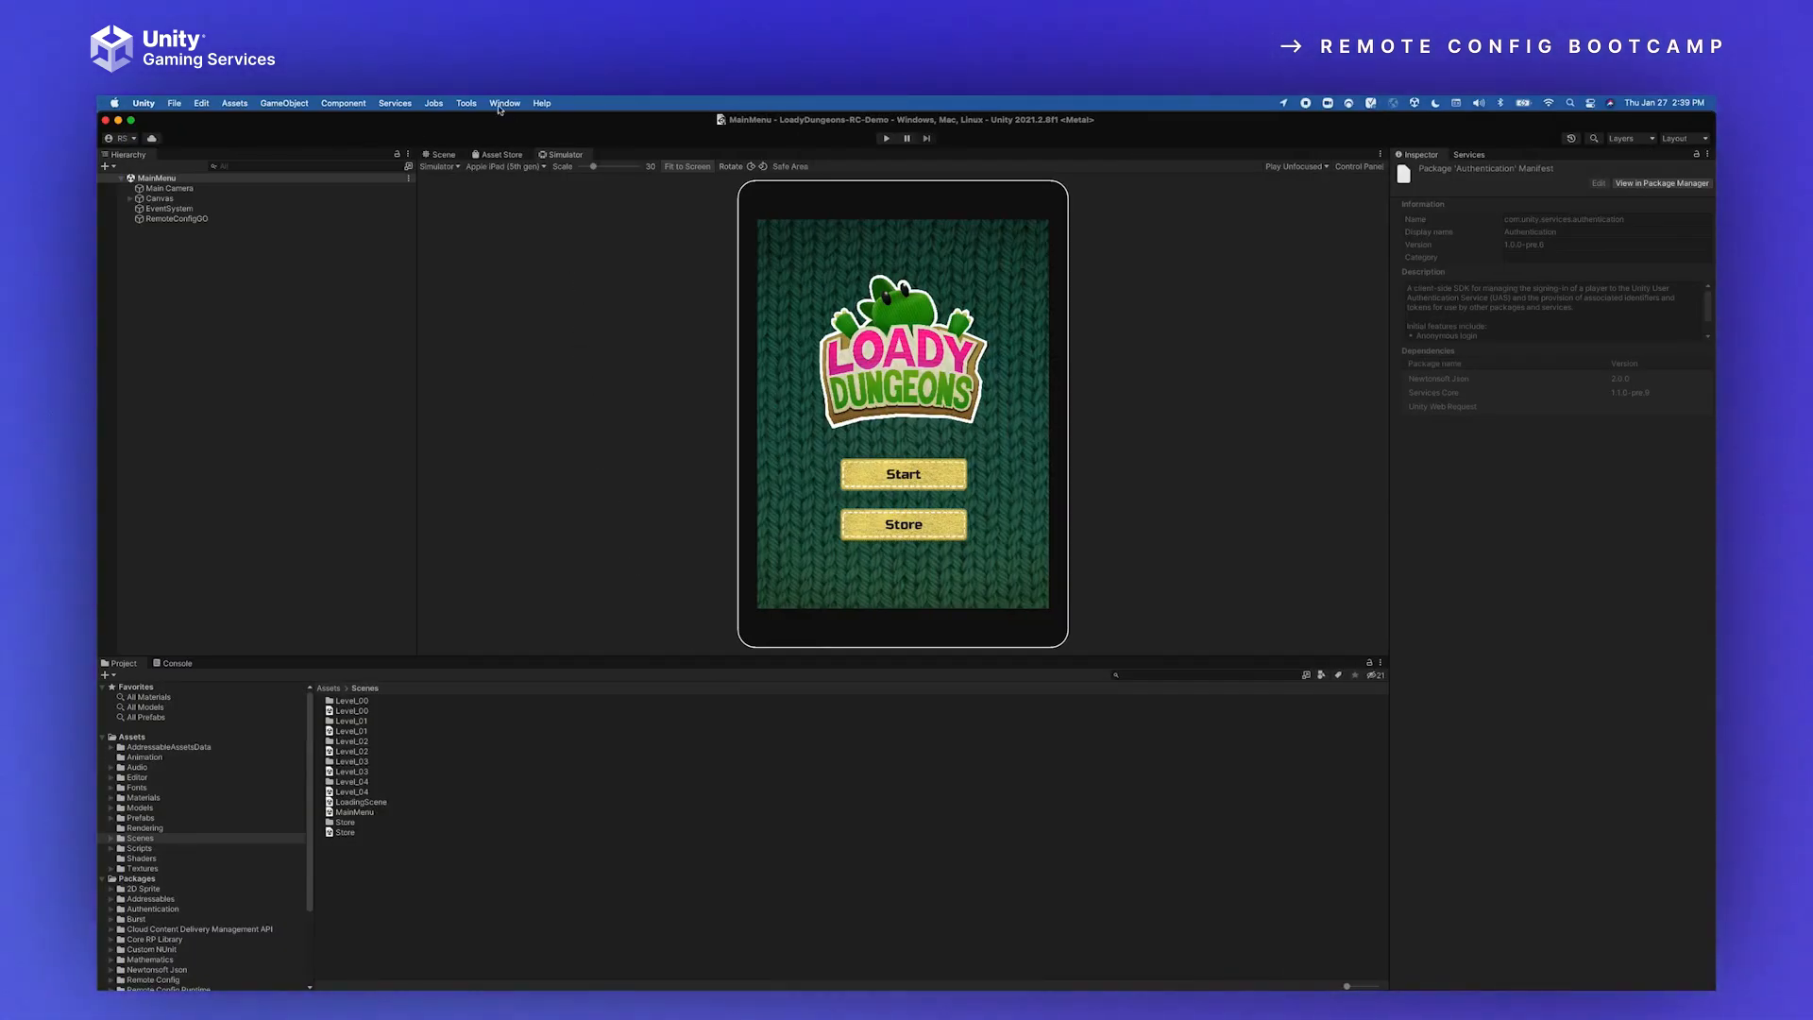
Step: In the Unity editor, open the Remote Config window, highlight its Environment Id, and return to the main editor window
click(505, 103)
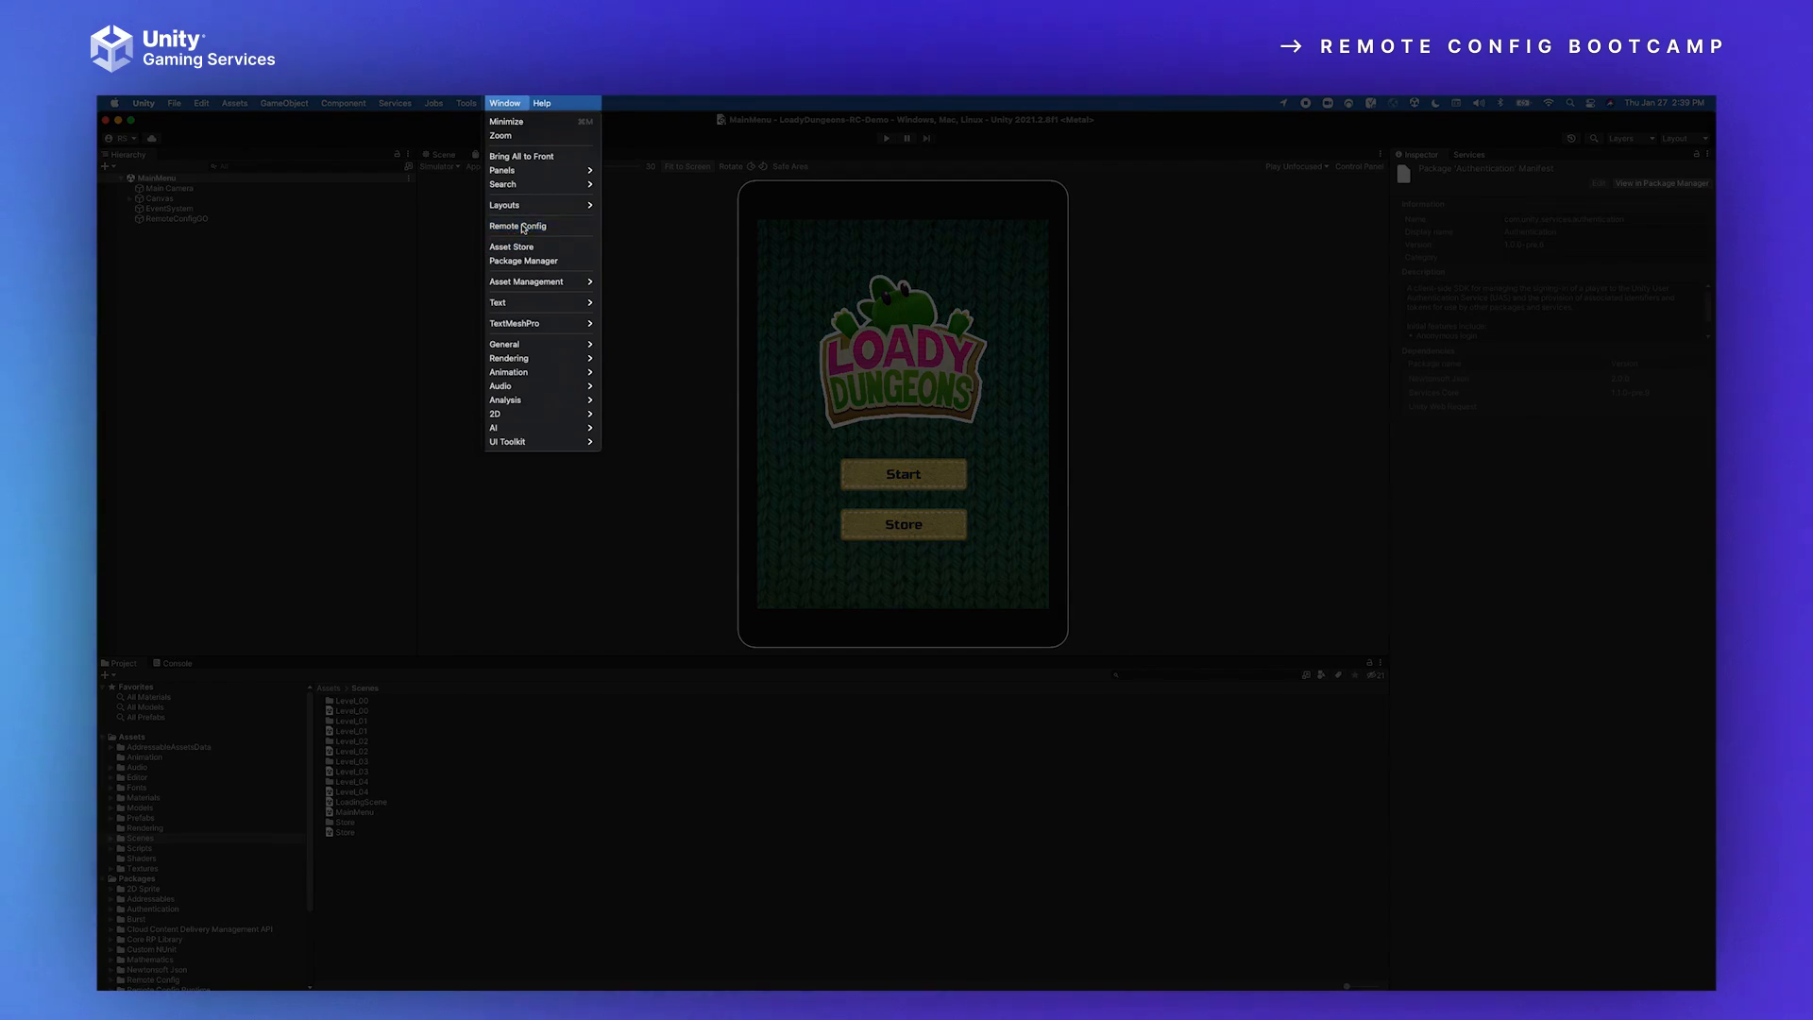
click(529, 224)
drag(1088, 415, 1201, 427)
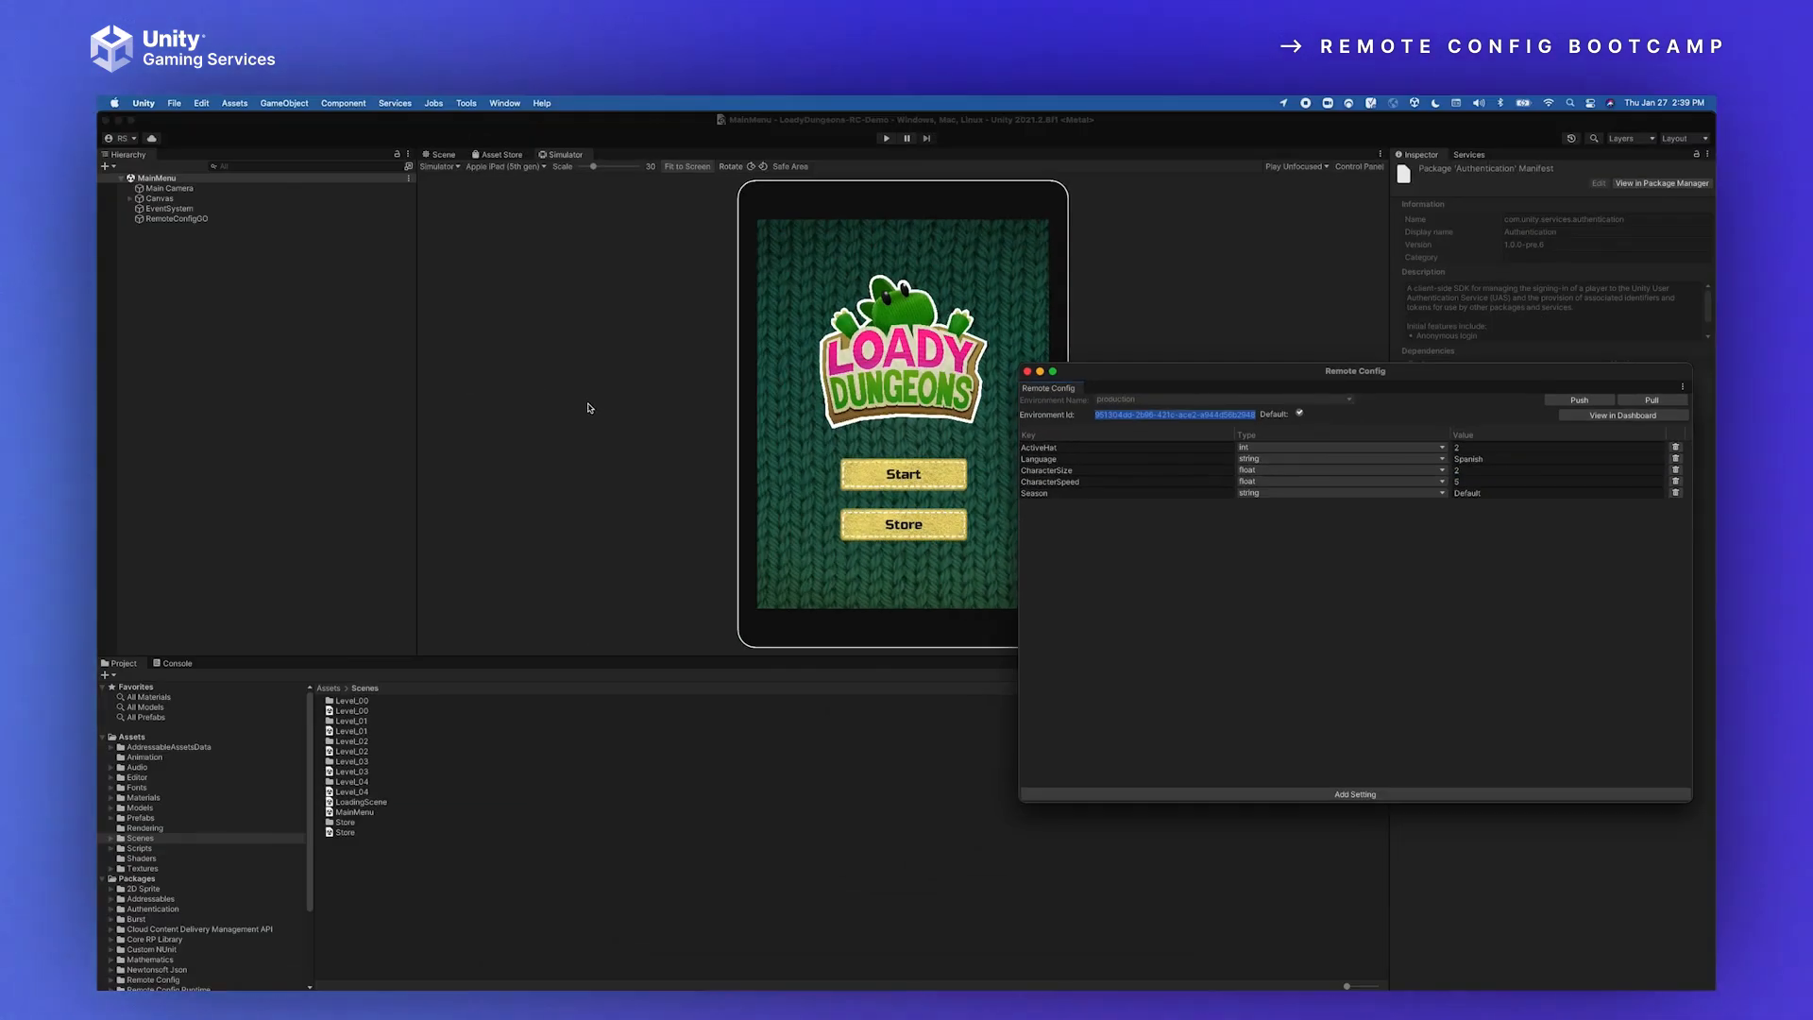
click(588, 408)
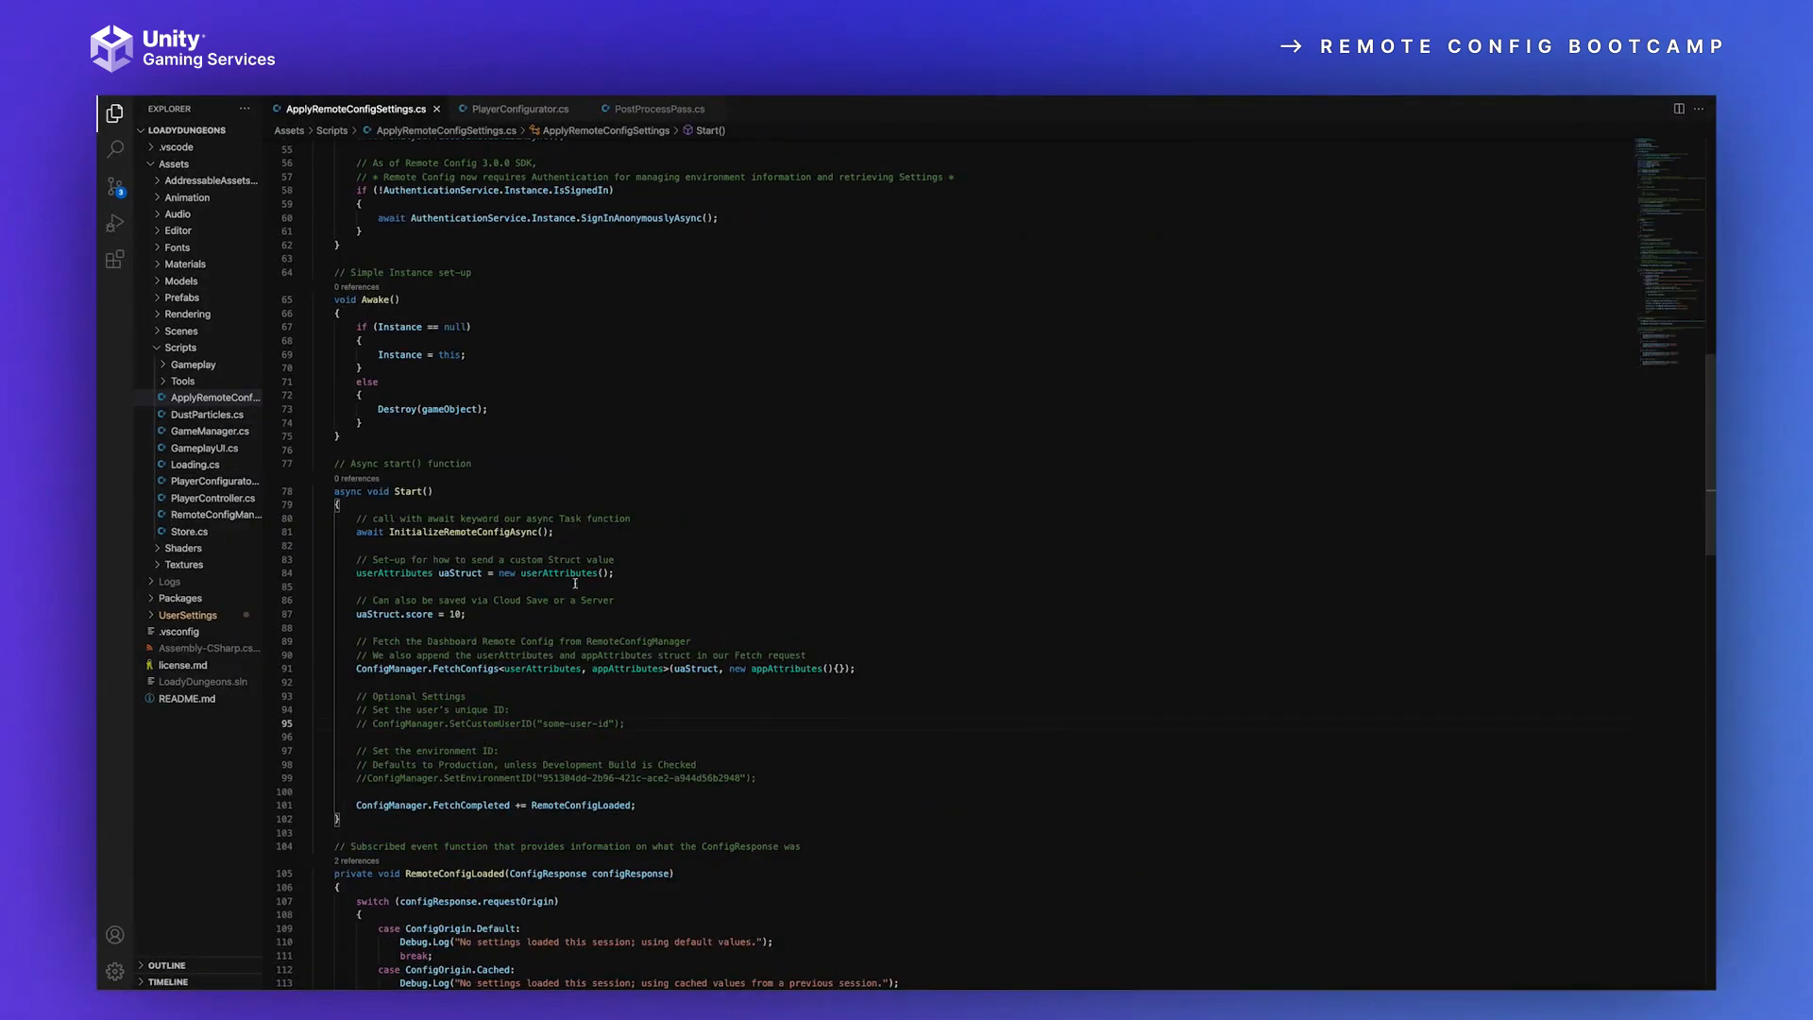
Step: Back in the code editor, highlight the RemoteConfigLoaded handler subscribed to ConfigManager.FetchCompleted at the end of Start()
scroll(516, 739, down, 2)
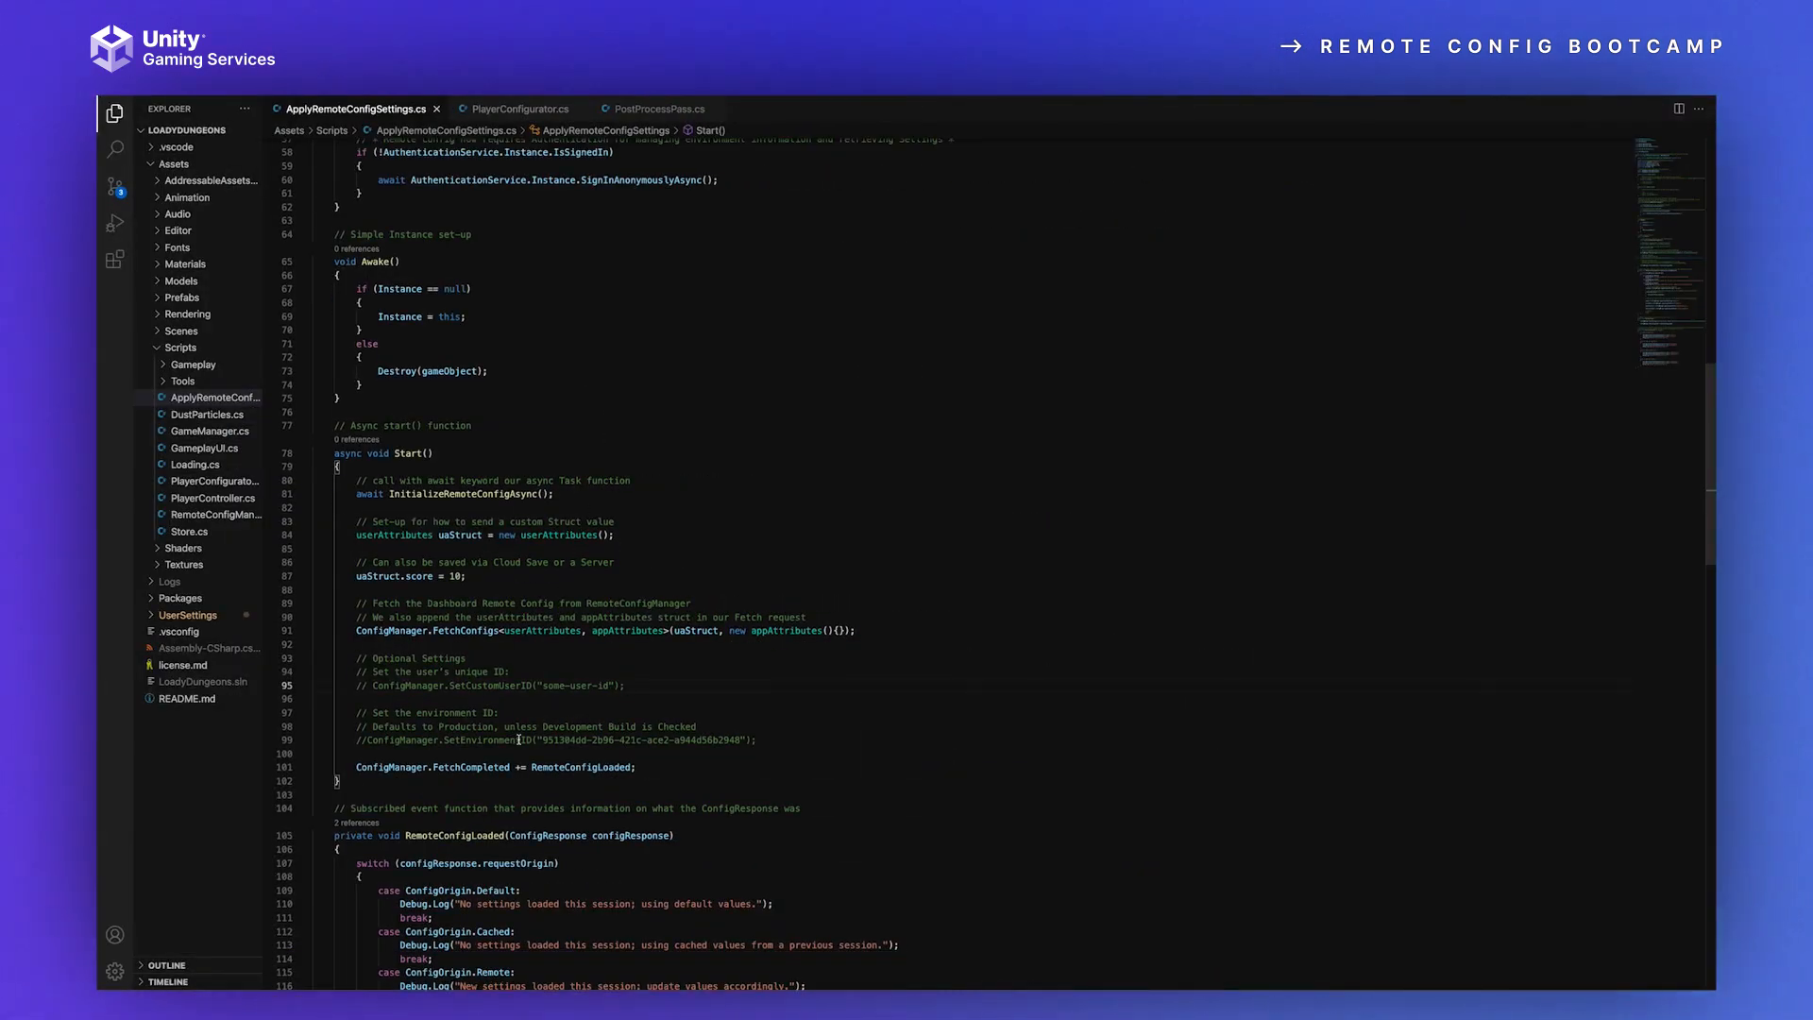
scroll(737, 739, down, 3)
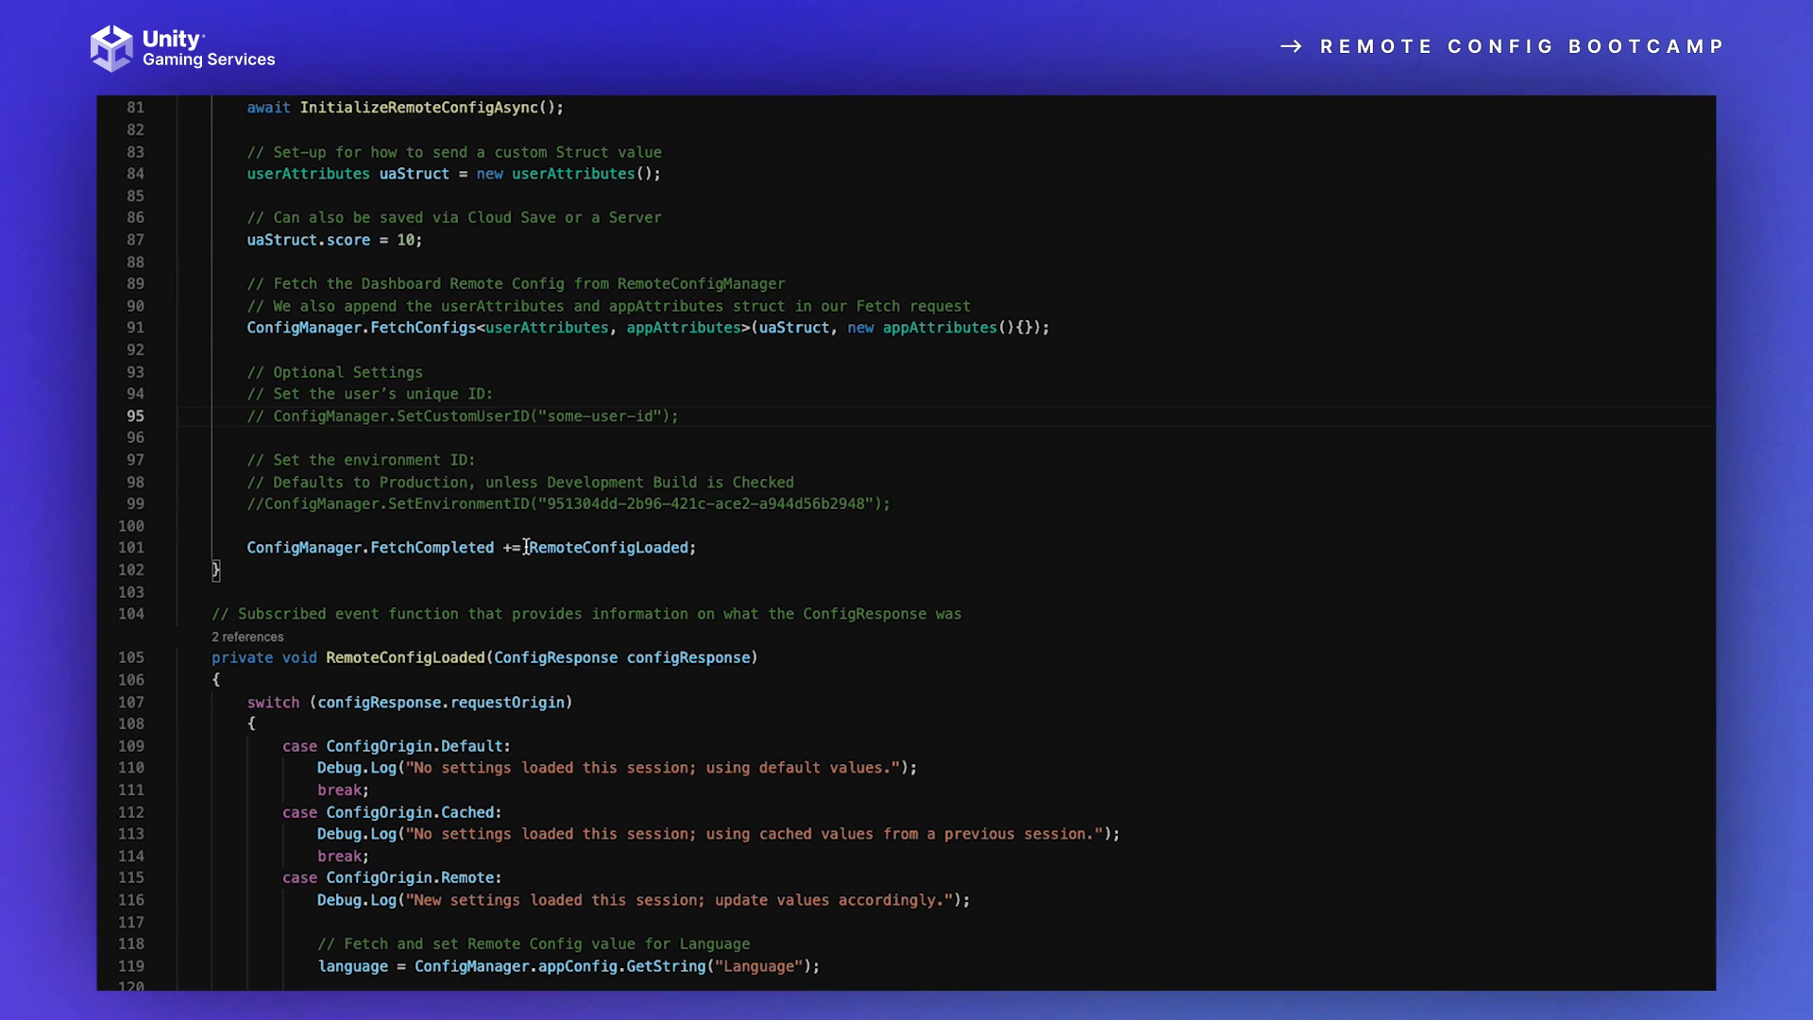
drag(529, 546, 689, 548)
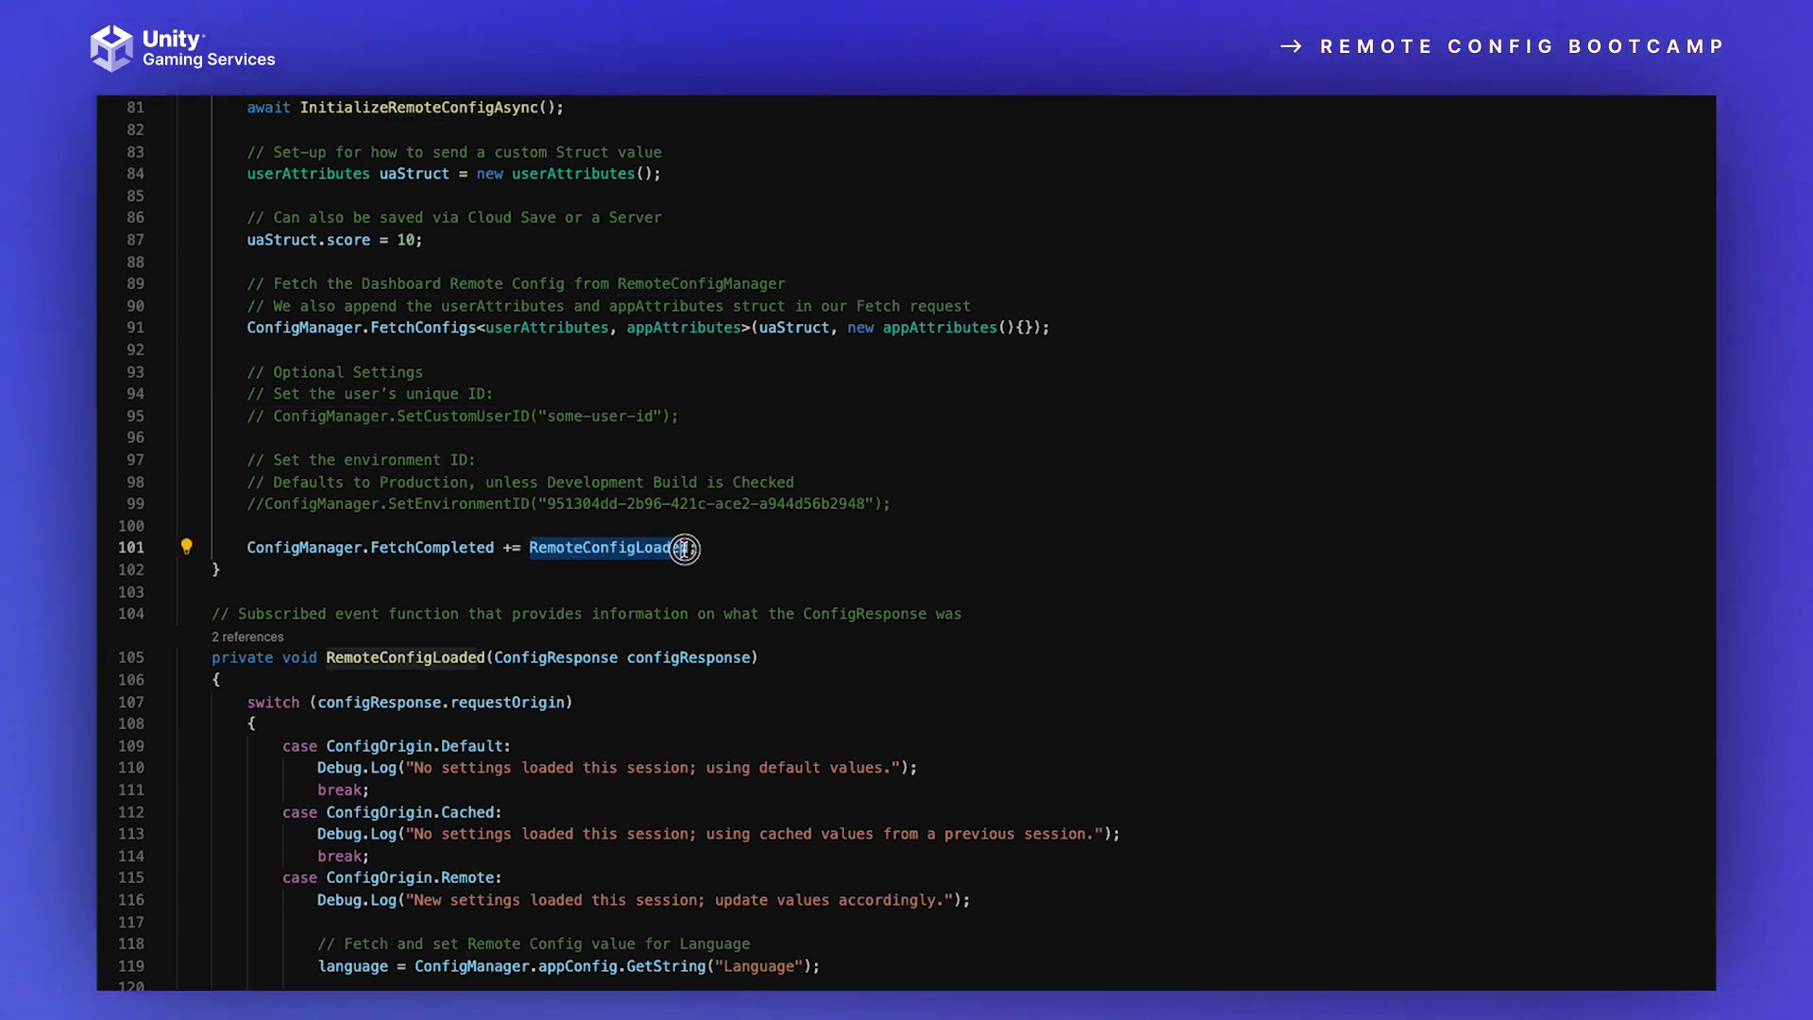
click(382, 635)
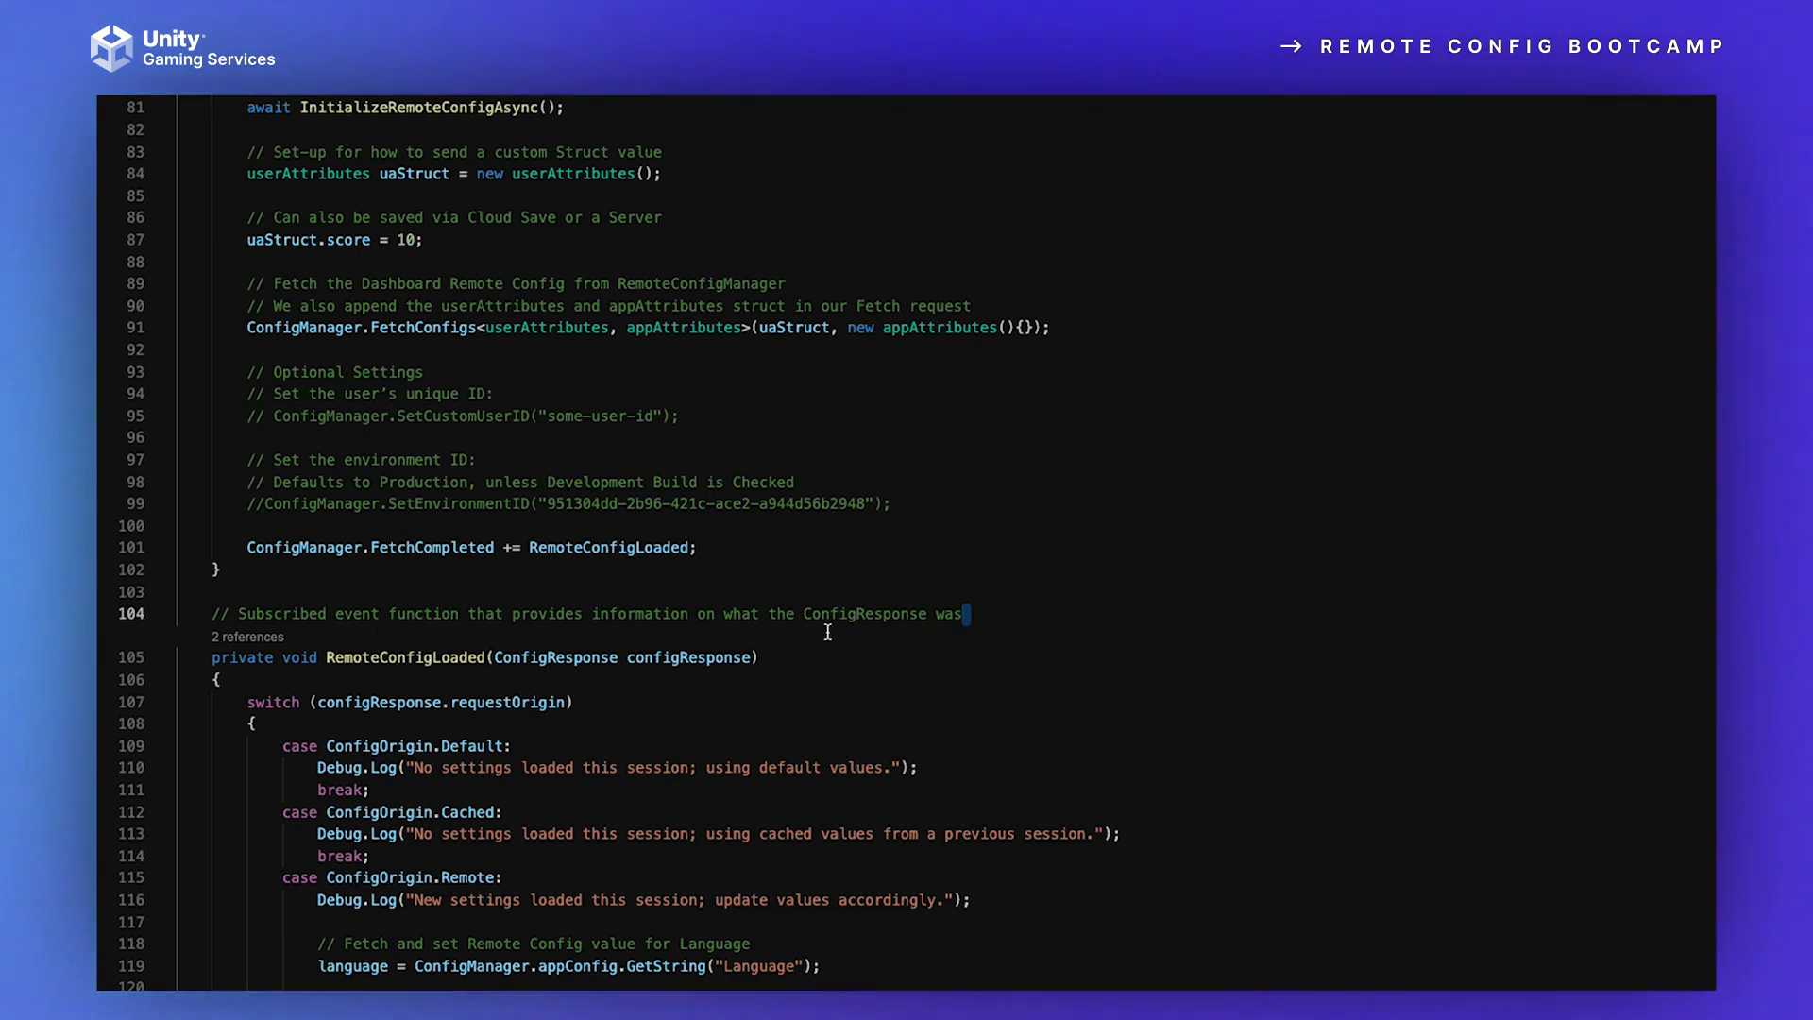
Step: Review the RemoteConfigLoaded response cases, and highlight the matching Language key on the Default Config page of the Unity dashboard in Chrome
scroll(430, 652, down, 2)
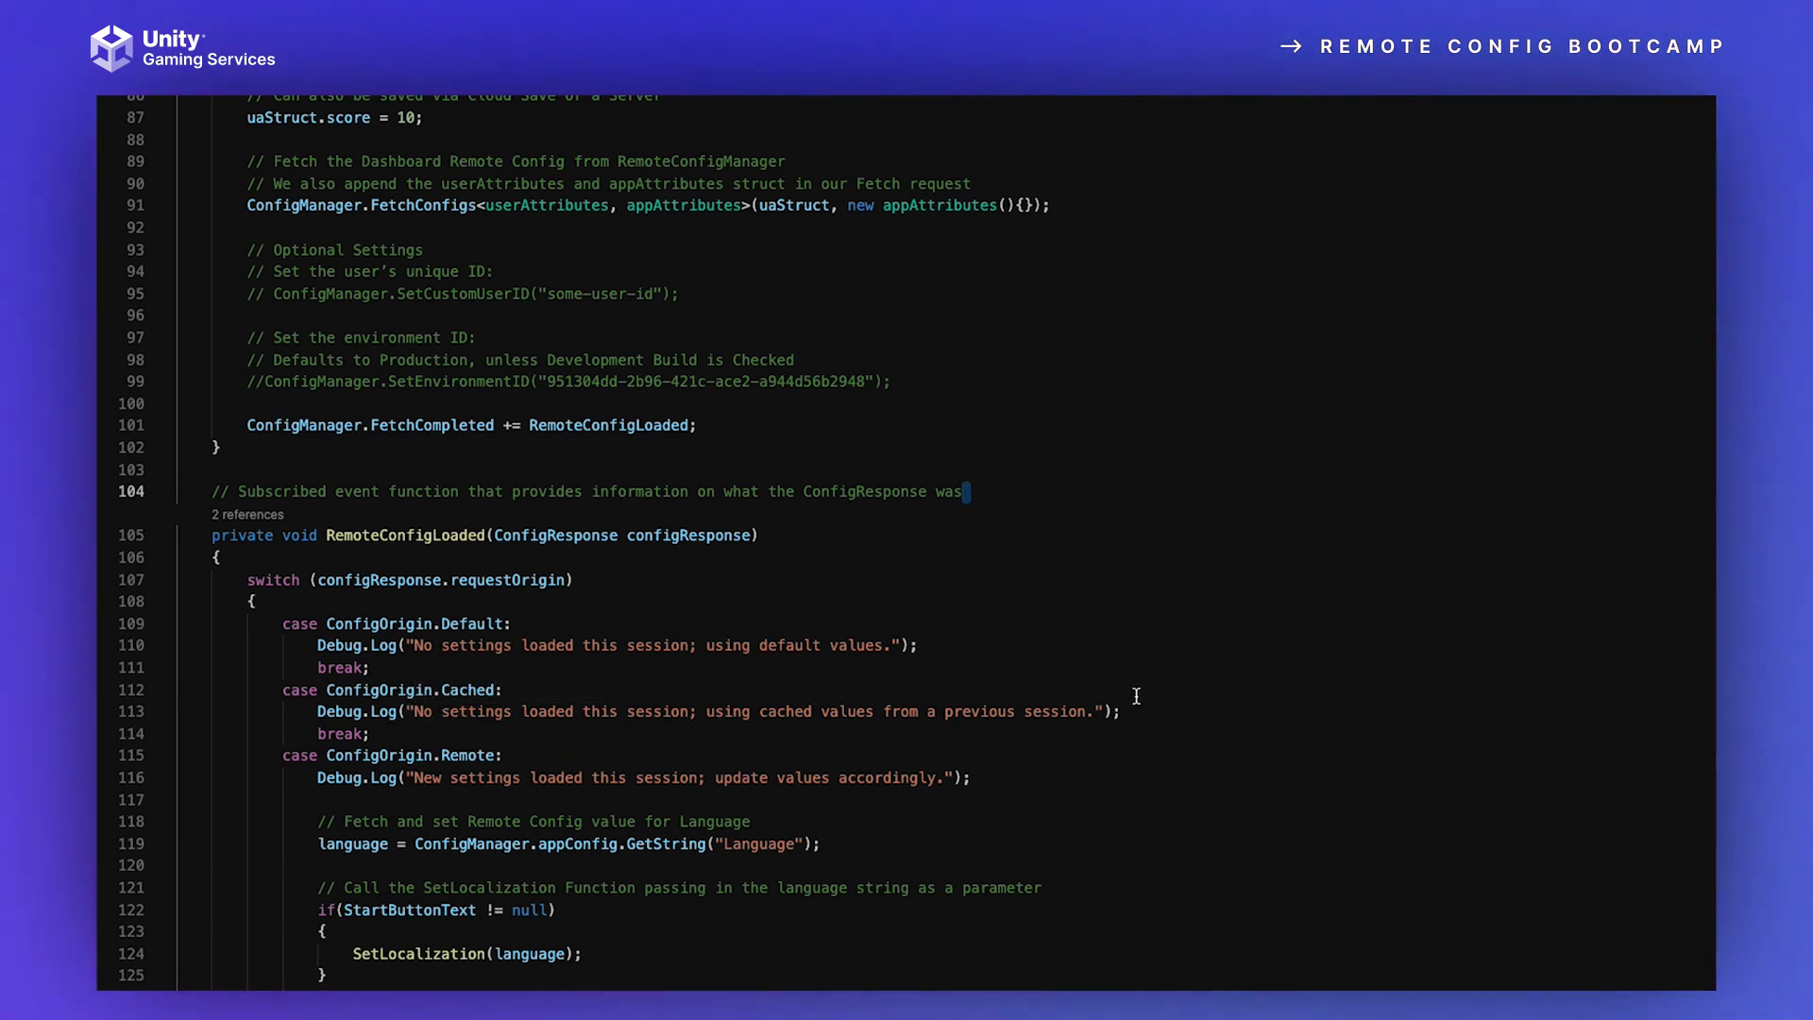
scroll(424, 793, down, 3)
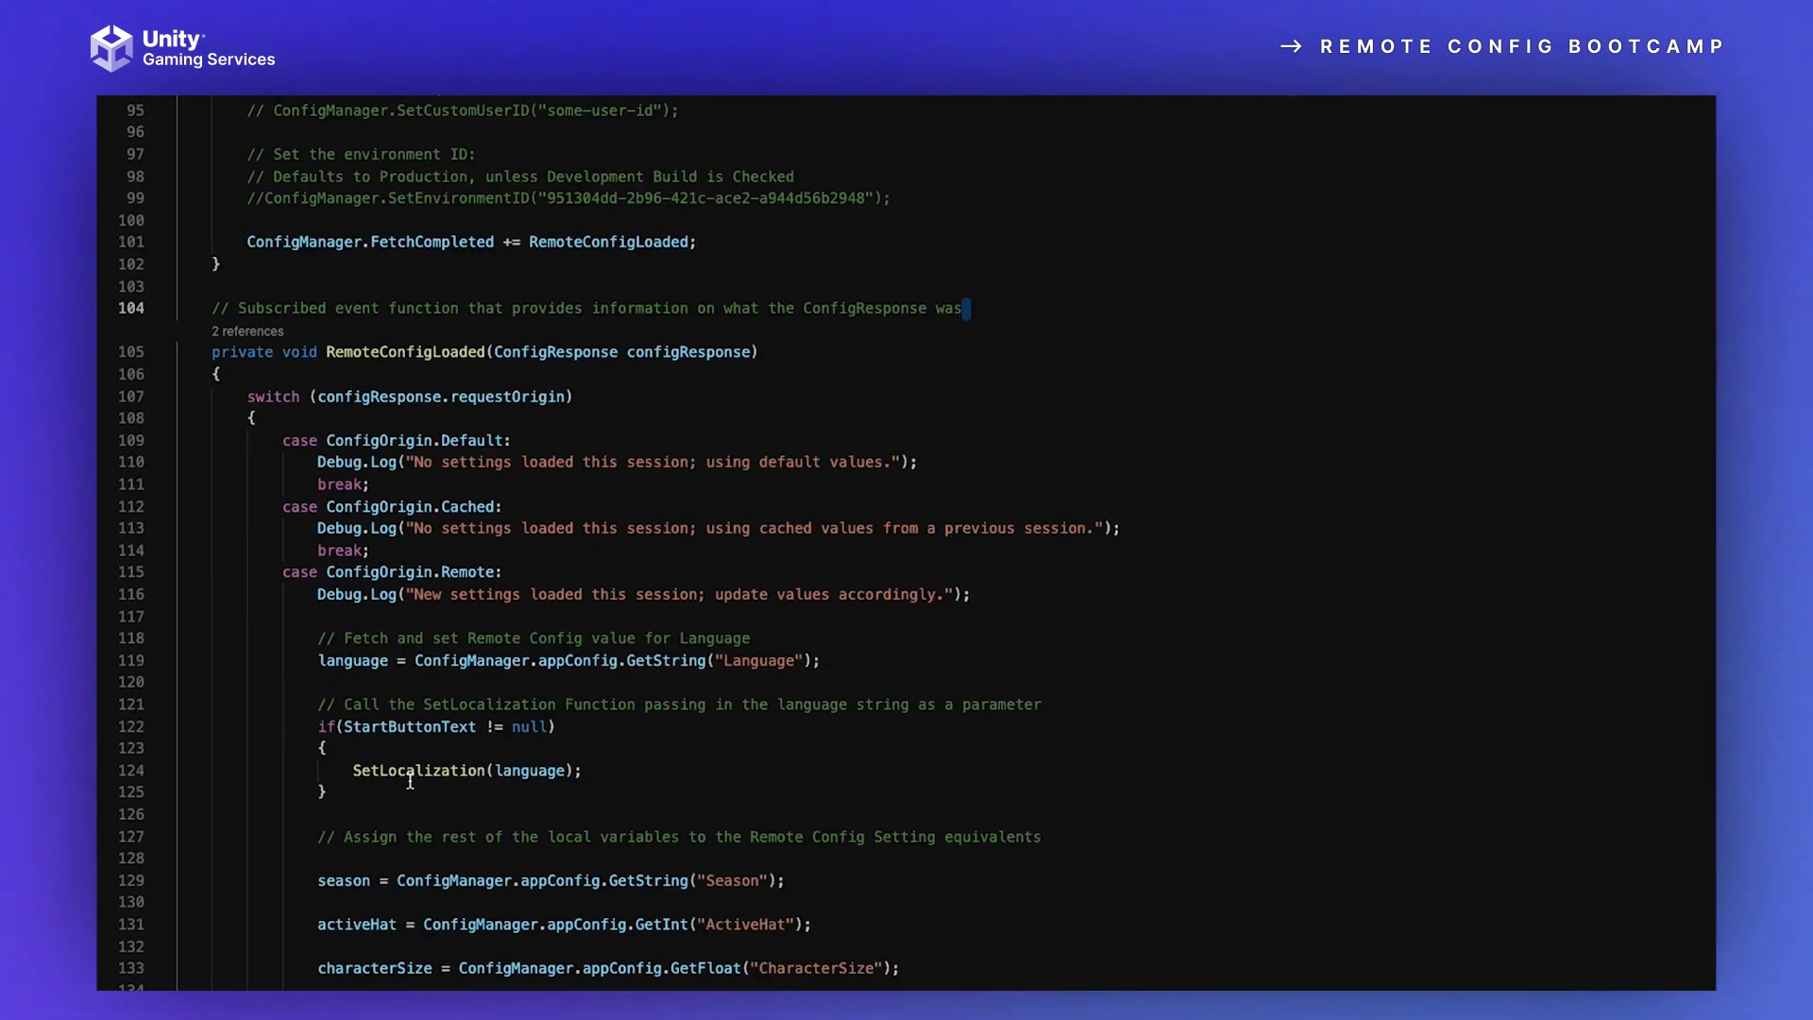
scroll(410, 783, down, 1)
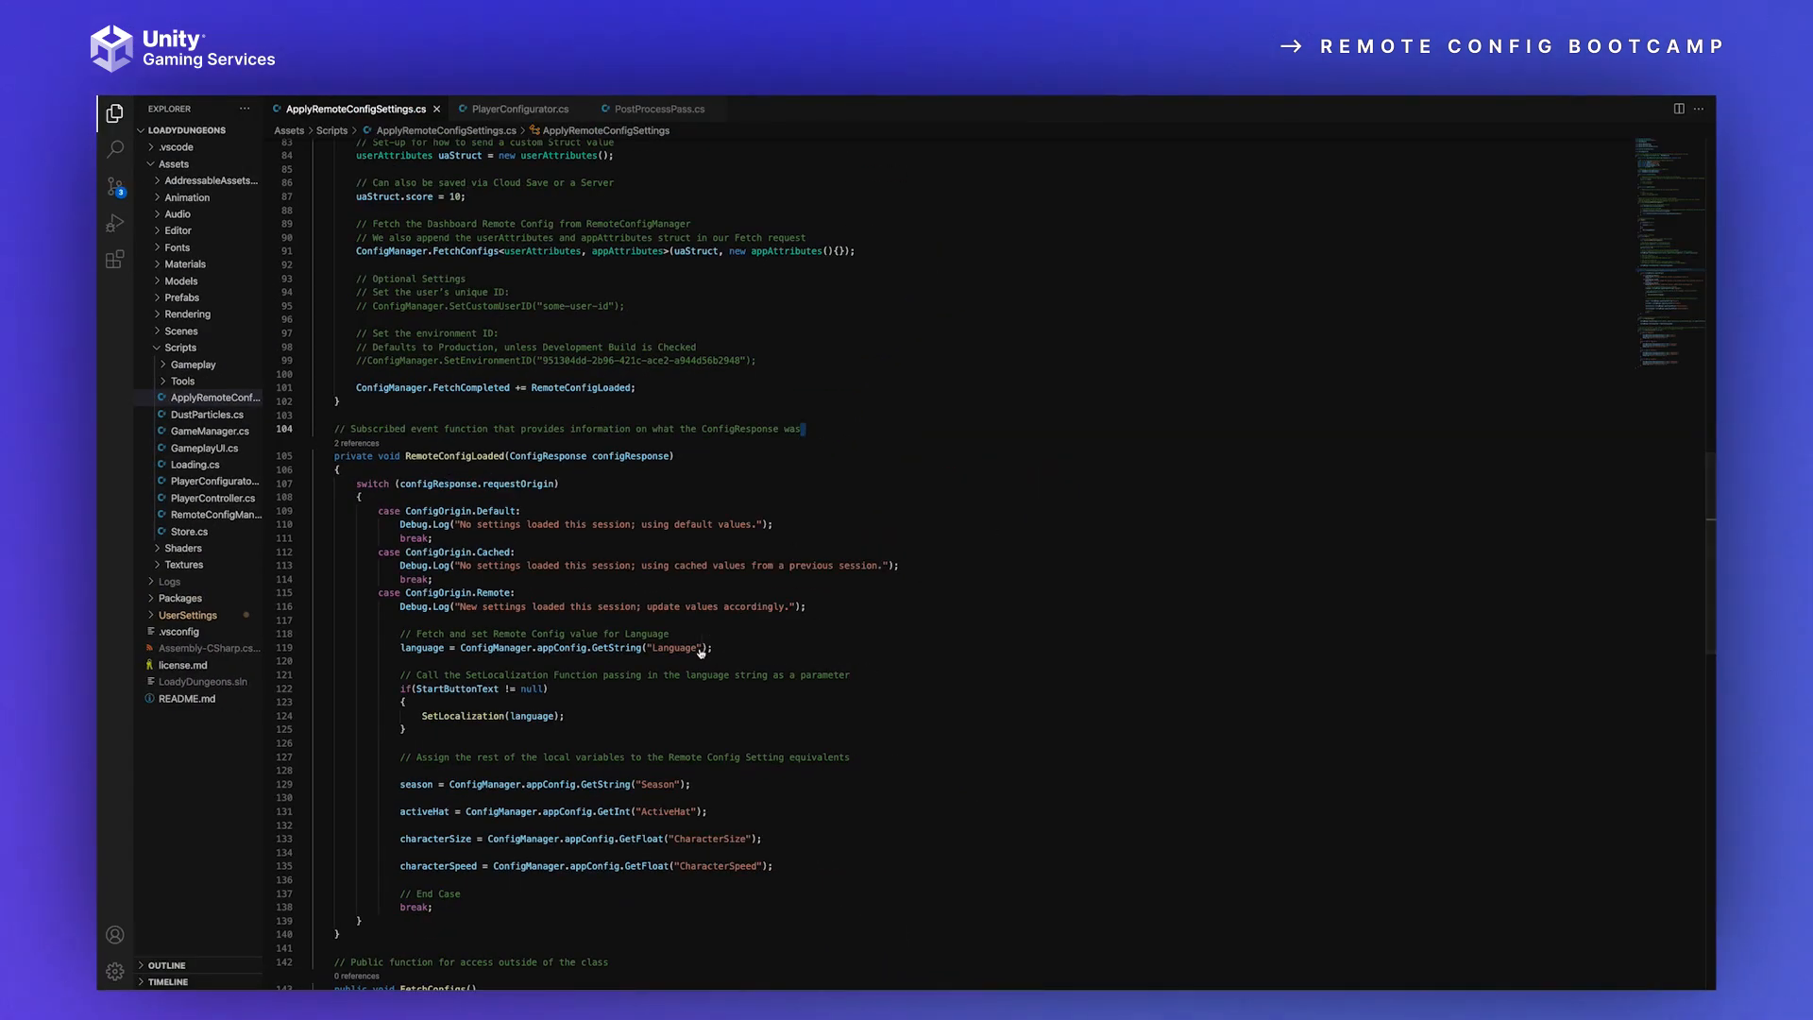
key(ctrl+Left)
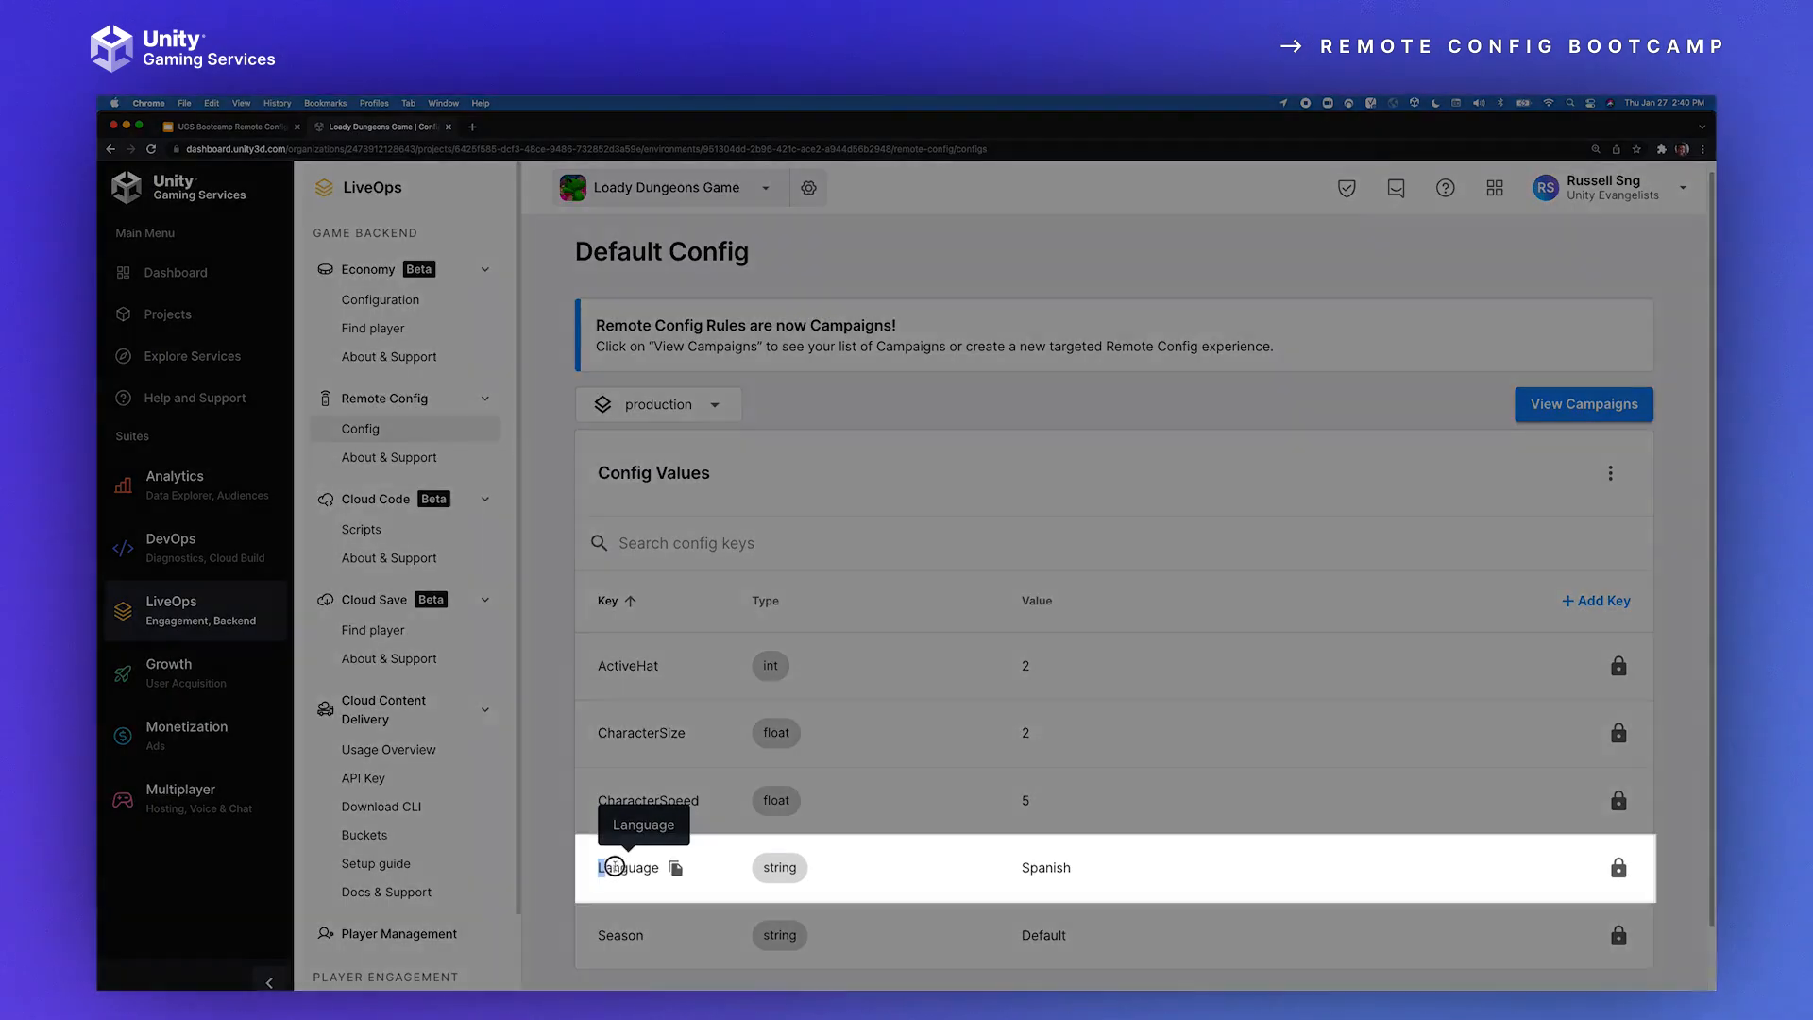
drag(600, 867, 665, 867)
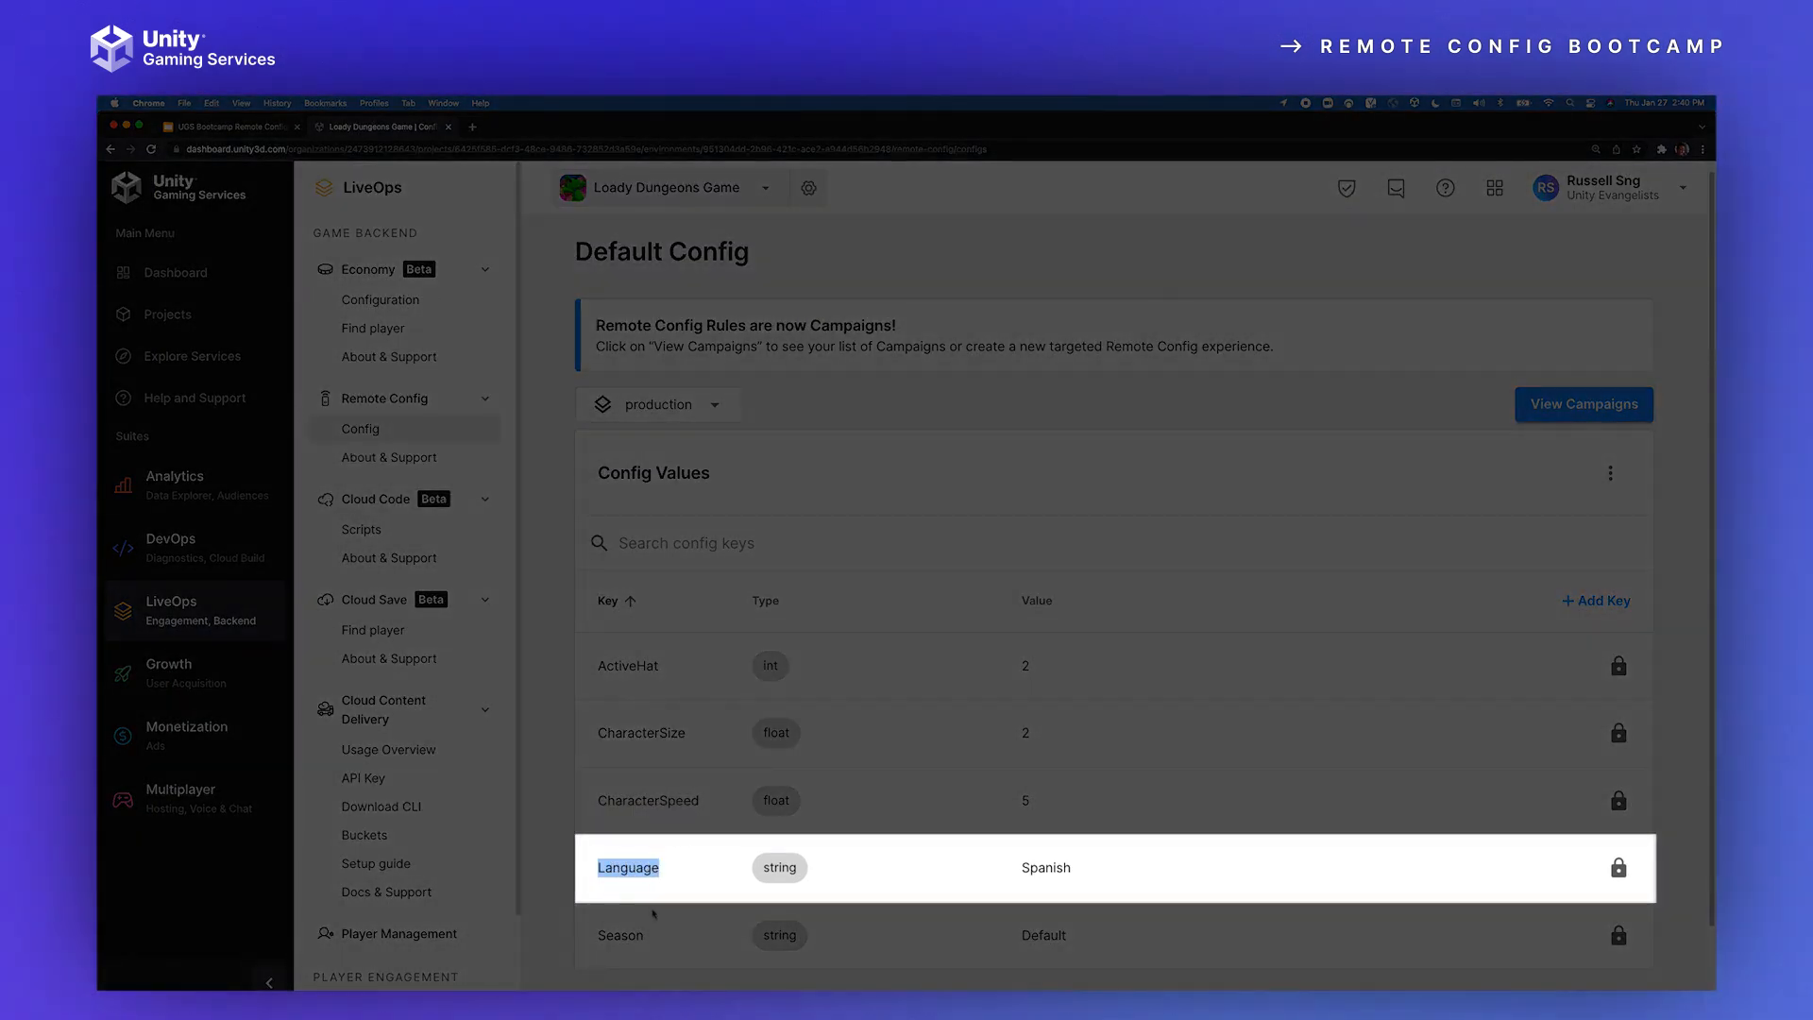
click(655, 896)
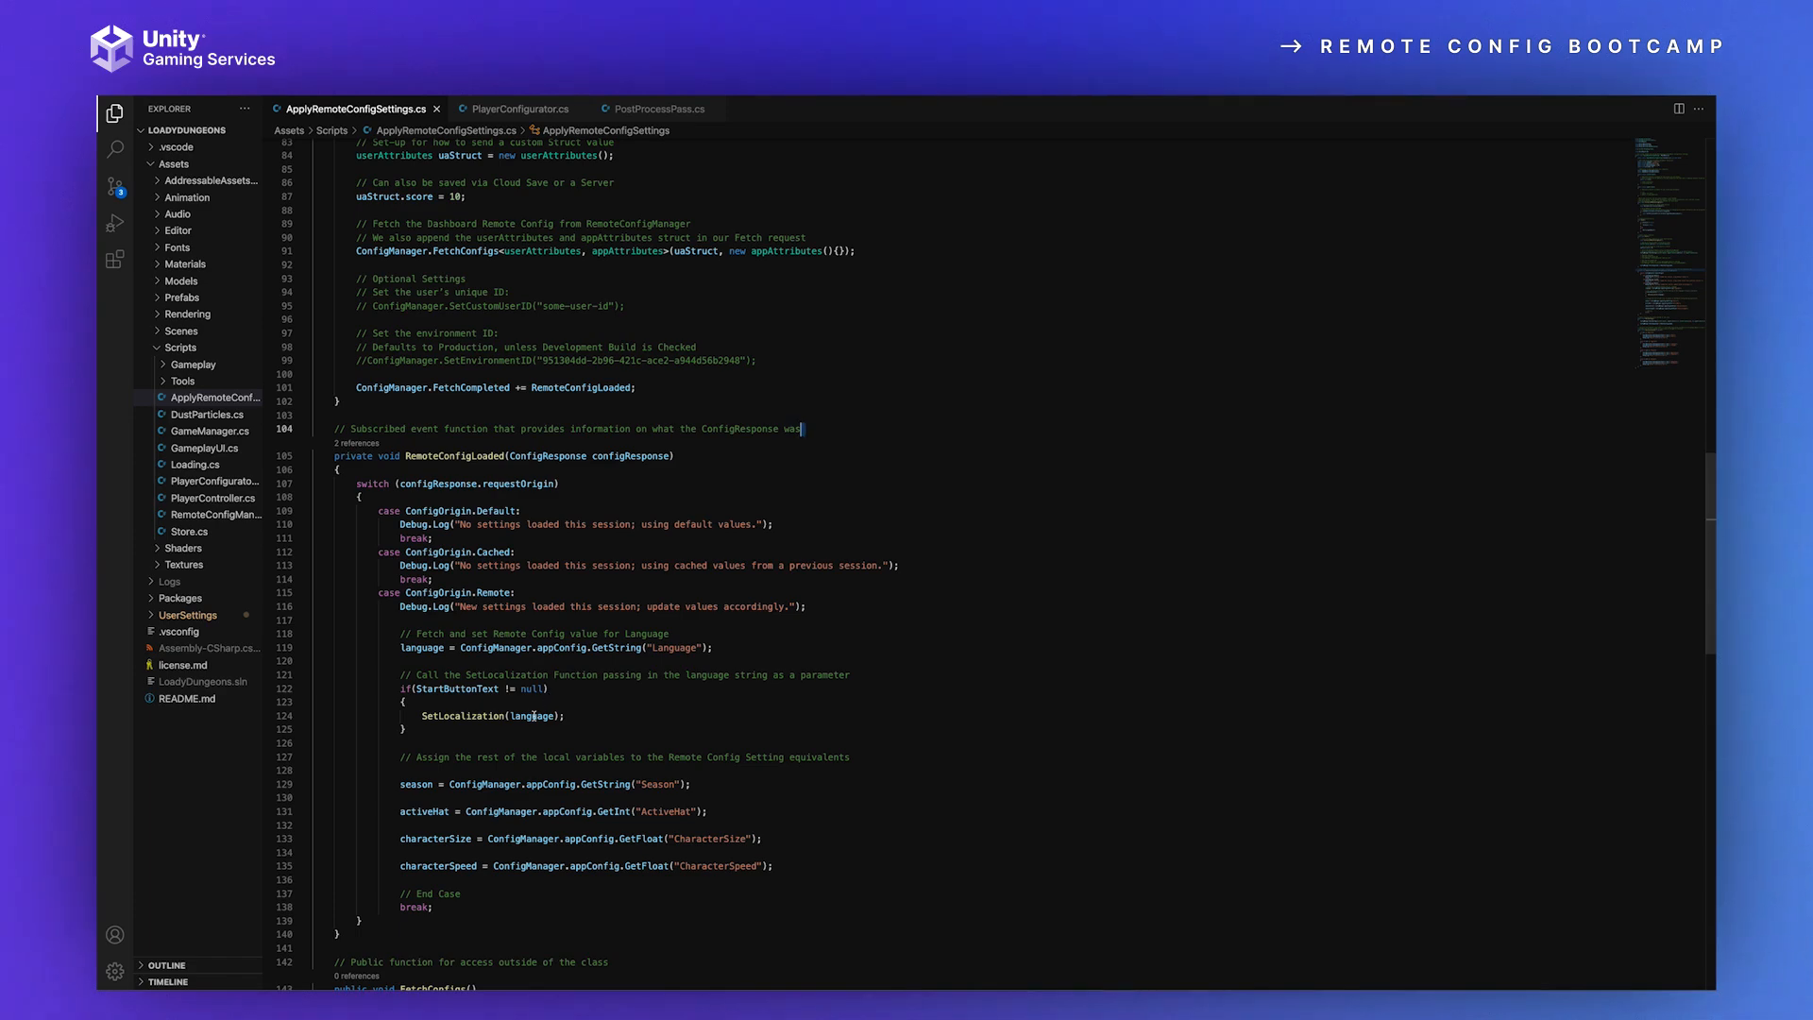
Step: Back in the code editor, highlight the language argument passed to SetLocalization and read the function's English, Spanish, French and German branches
mouse_move(441, 715)
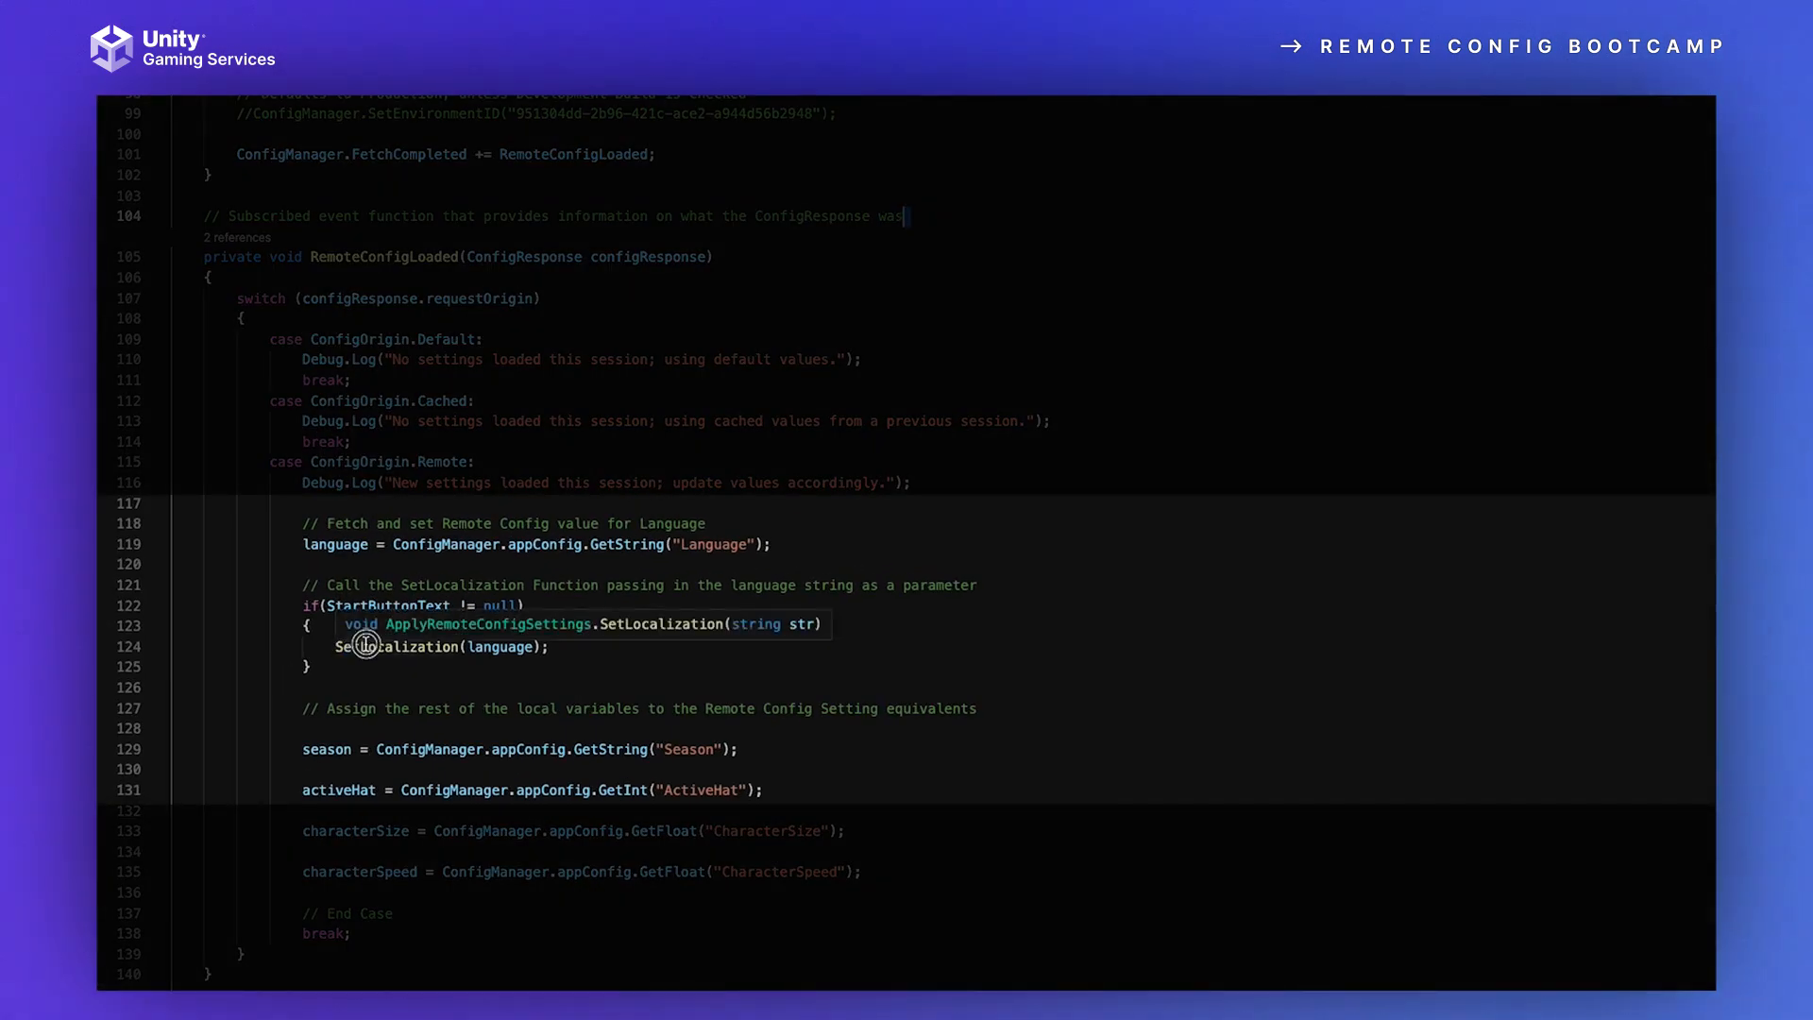
double_click(366, 644)
drag(464, 646, 531, 646)
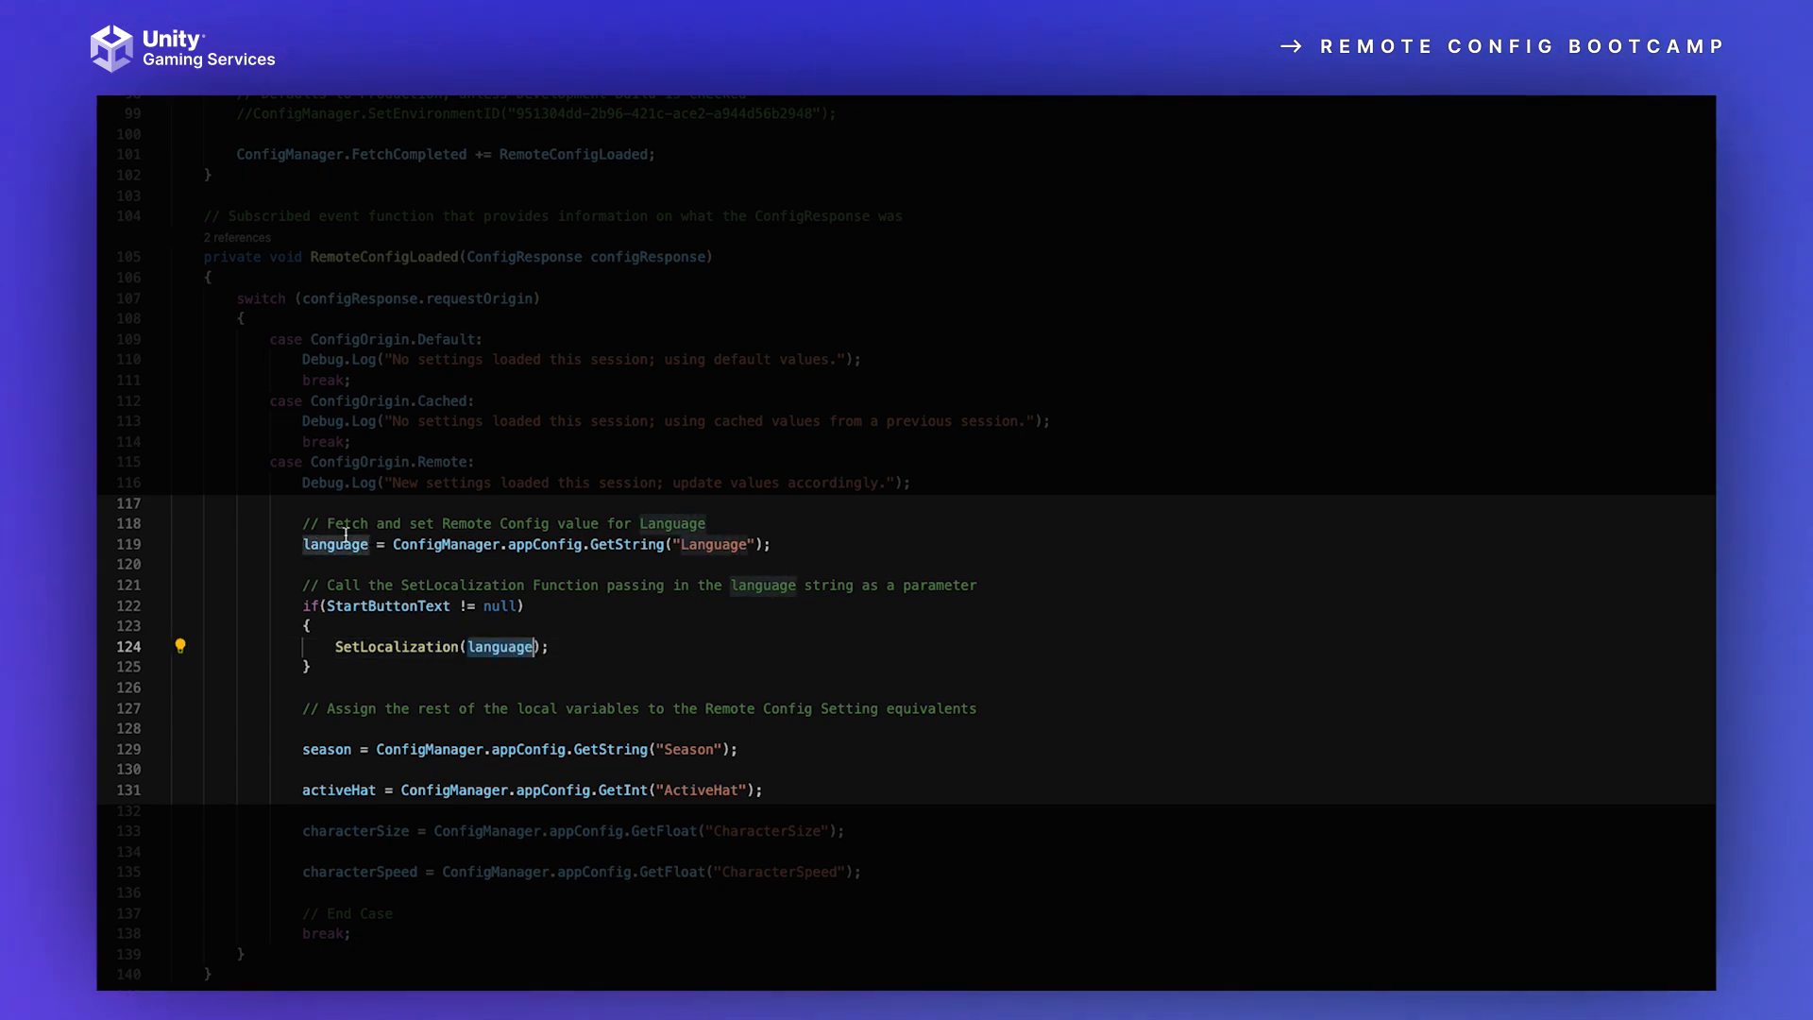
scroll(535, 648, down, 12)
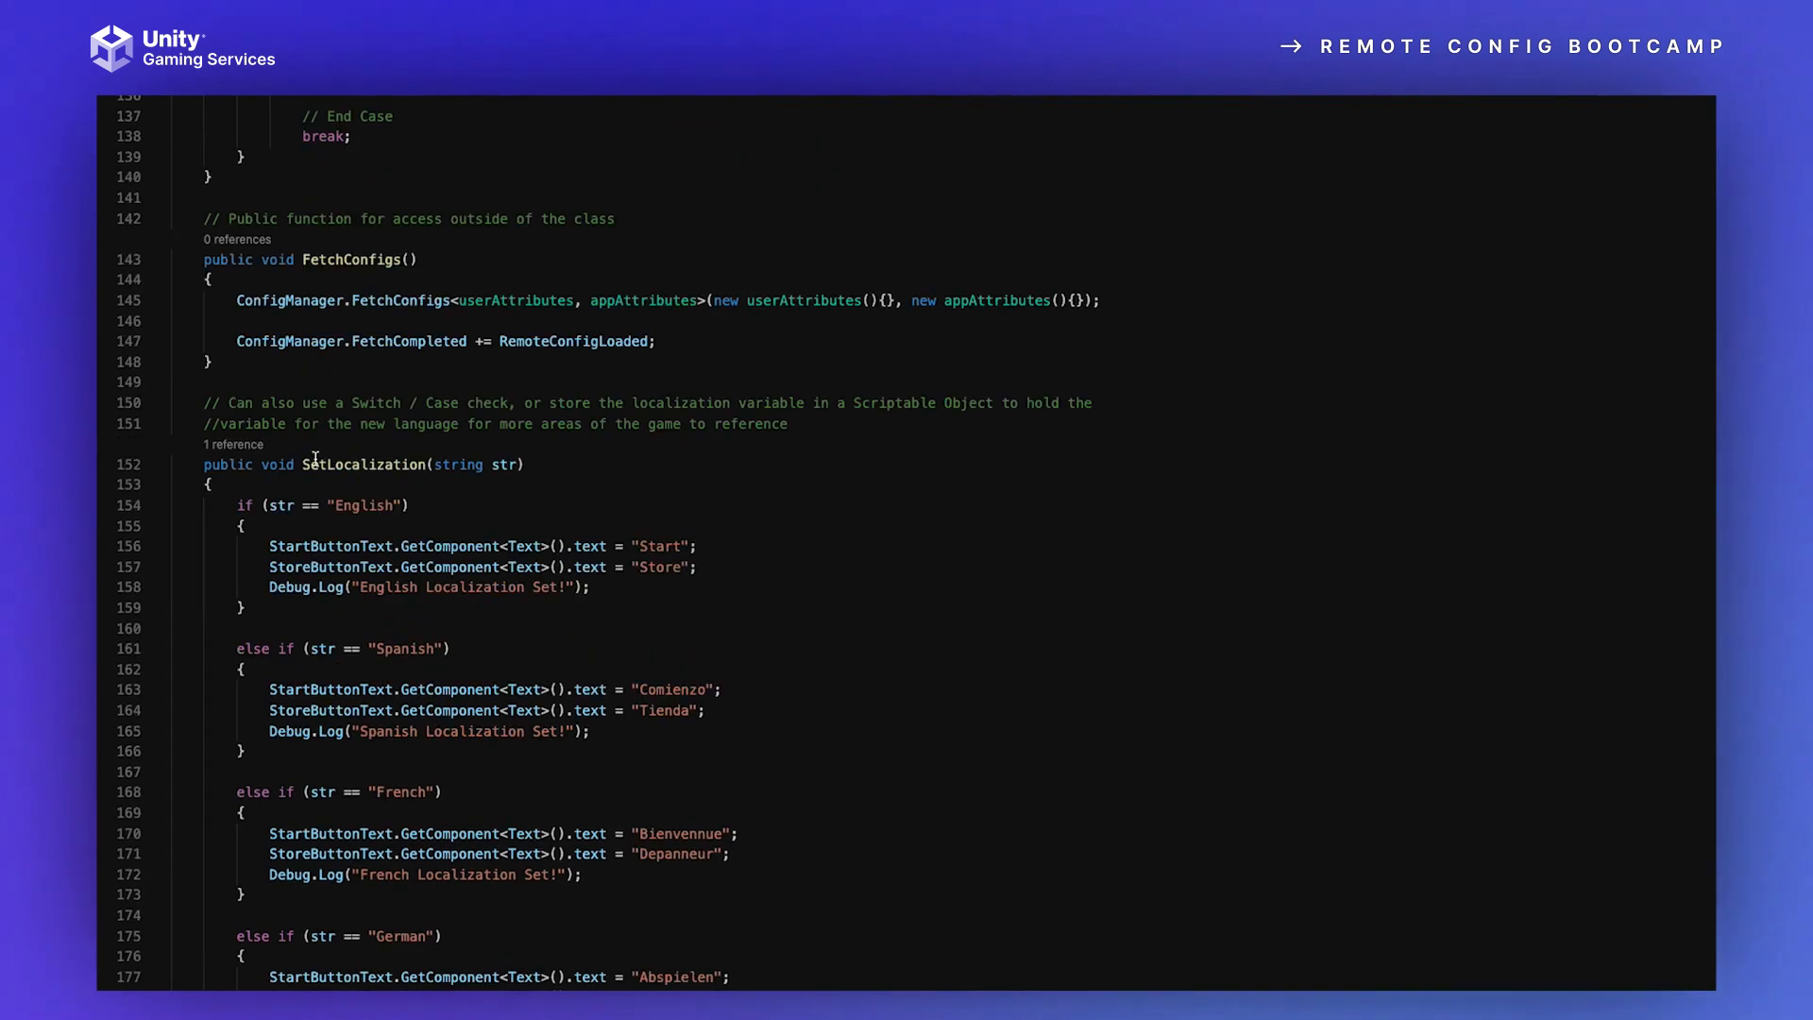
scroll(448, 487, down, 2)
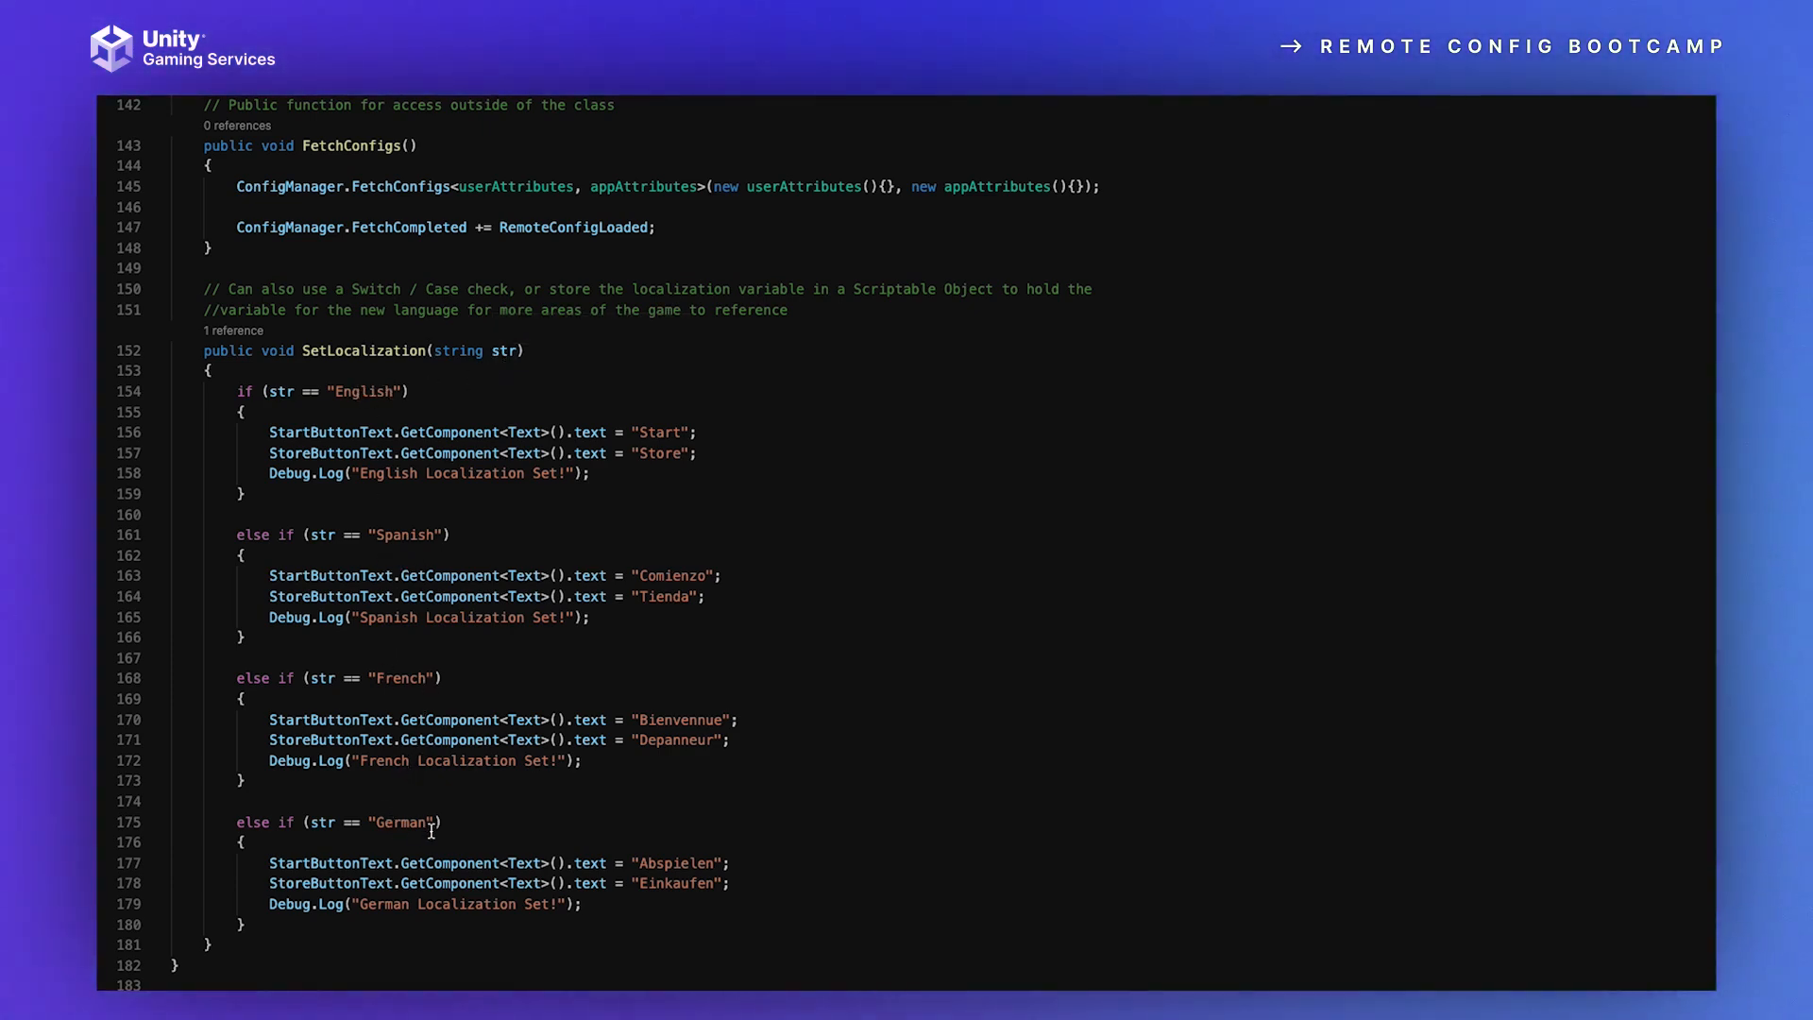
Step: Highlight ConfigManager.appConfig in the season assignment, and go back up to the beginning of the RemoteConfigLoaded function
scroll(959, 580, up, 10)
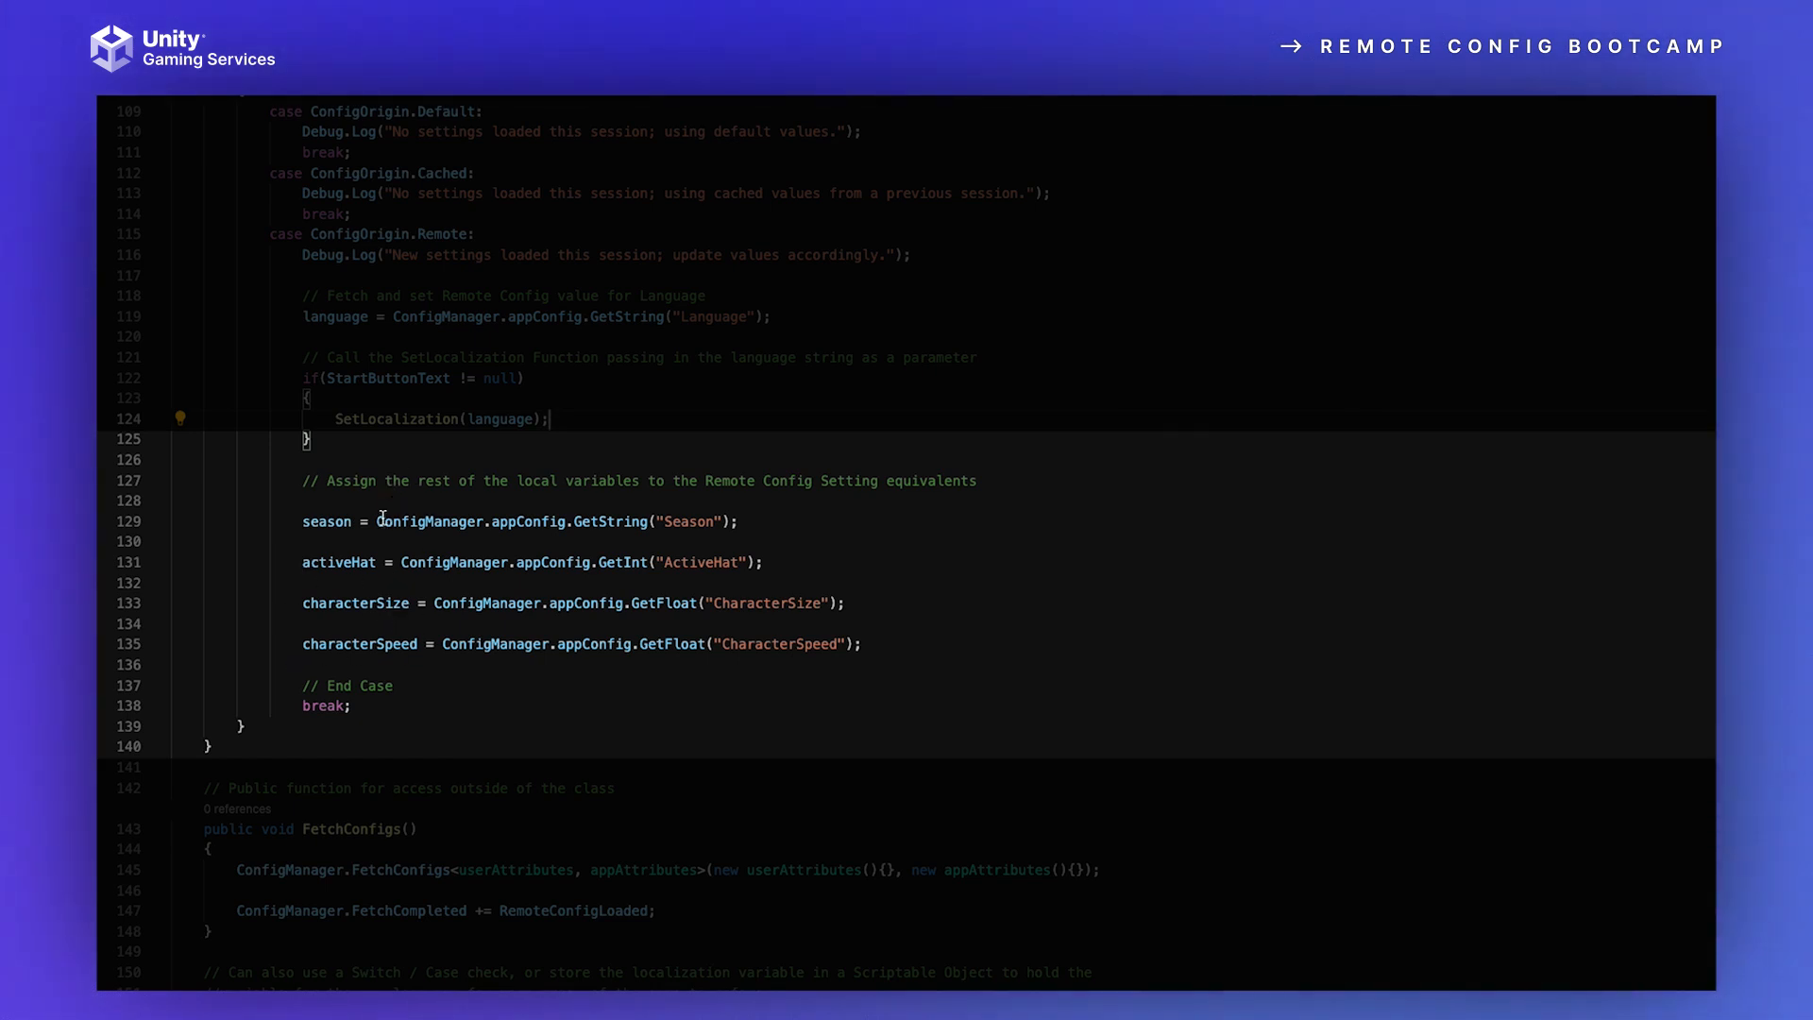
drag(377, 520, 564, 518)
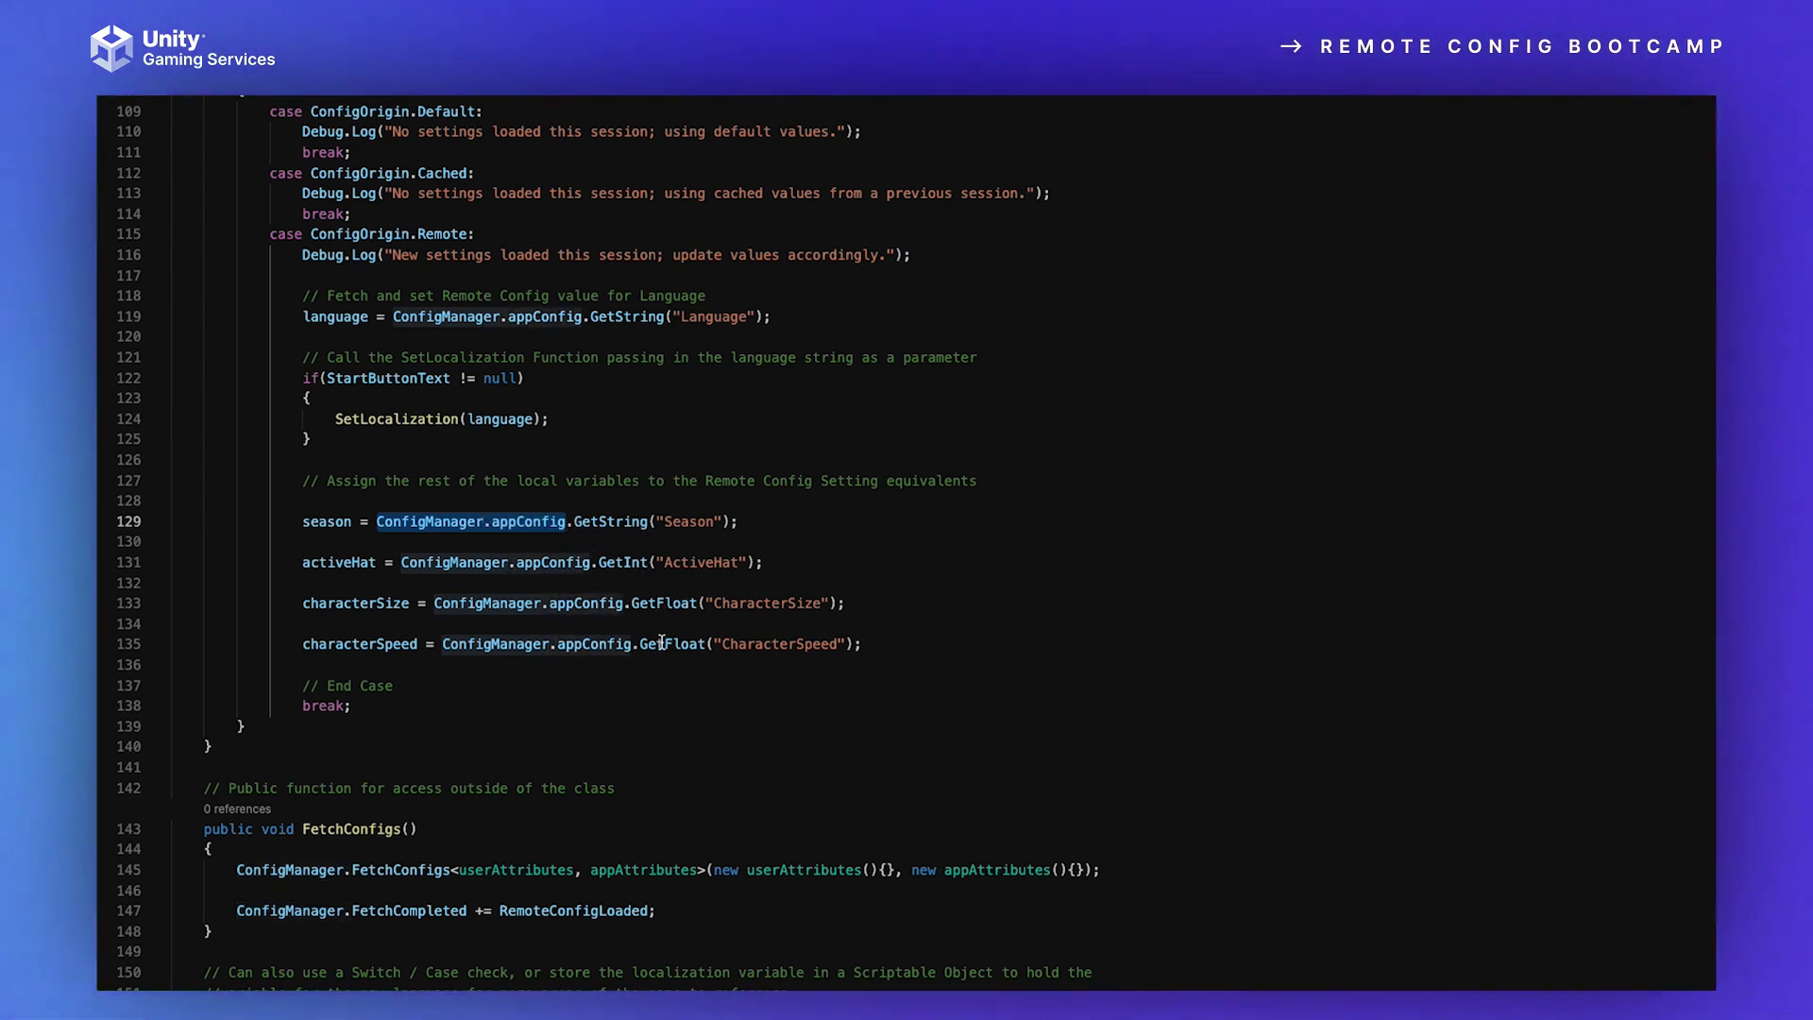
scroll(400, 249, up, 1)
scroll(400, 250, up, 10)
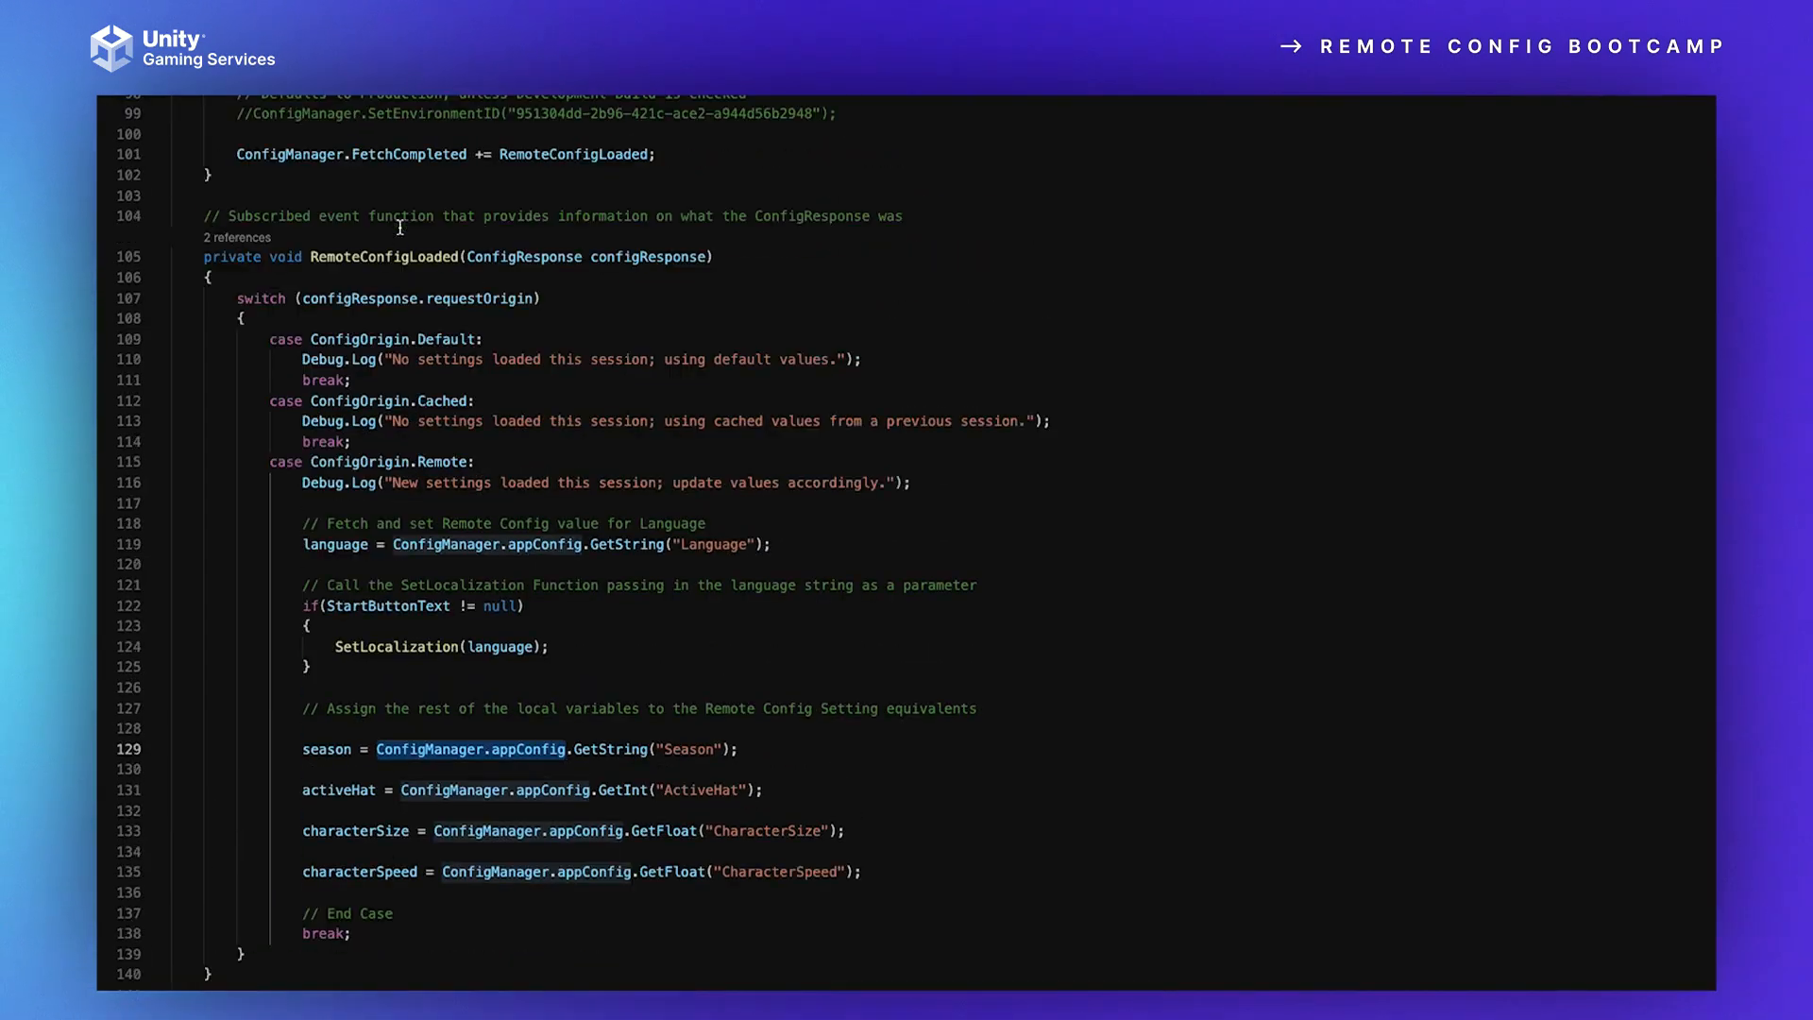
scroll(406, 209, up, 20)
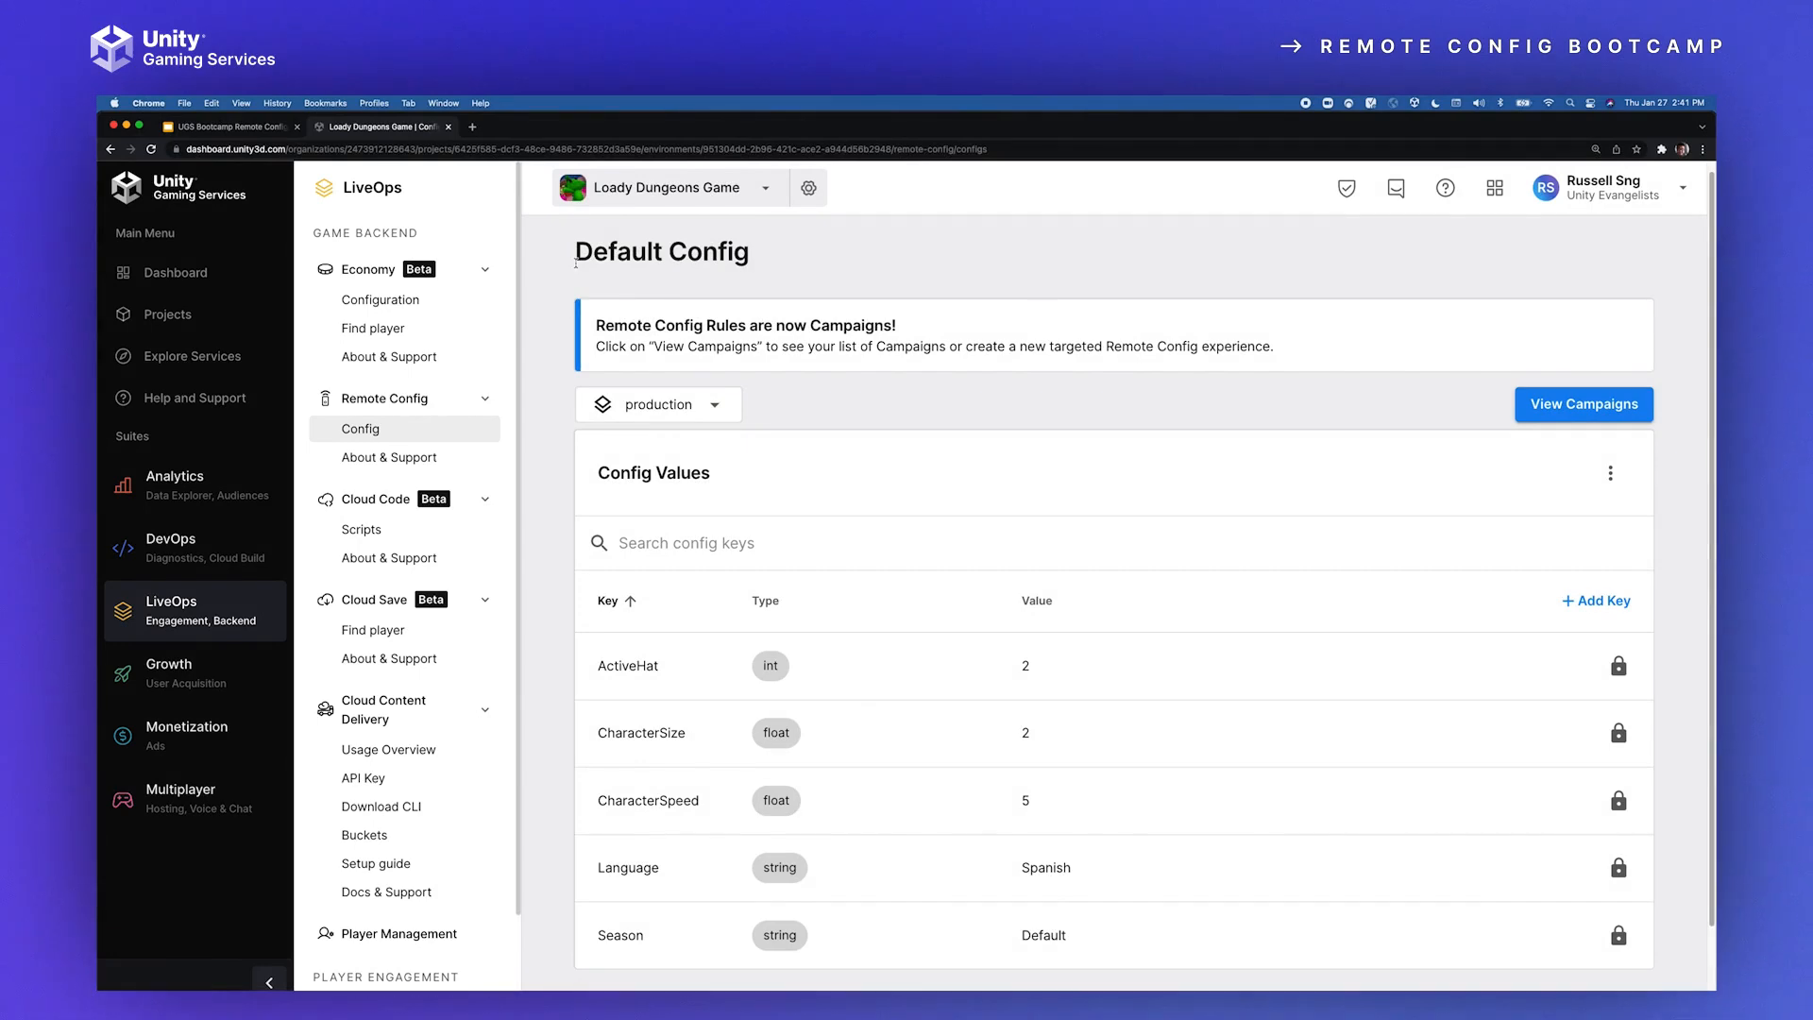
Step: Highlight the Default Config title and the Config Values heading on the Unity dashboard's Remote Config page
drag(576, 263, 753, 275)
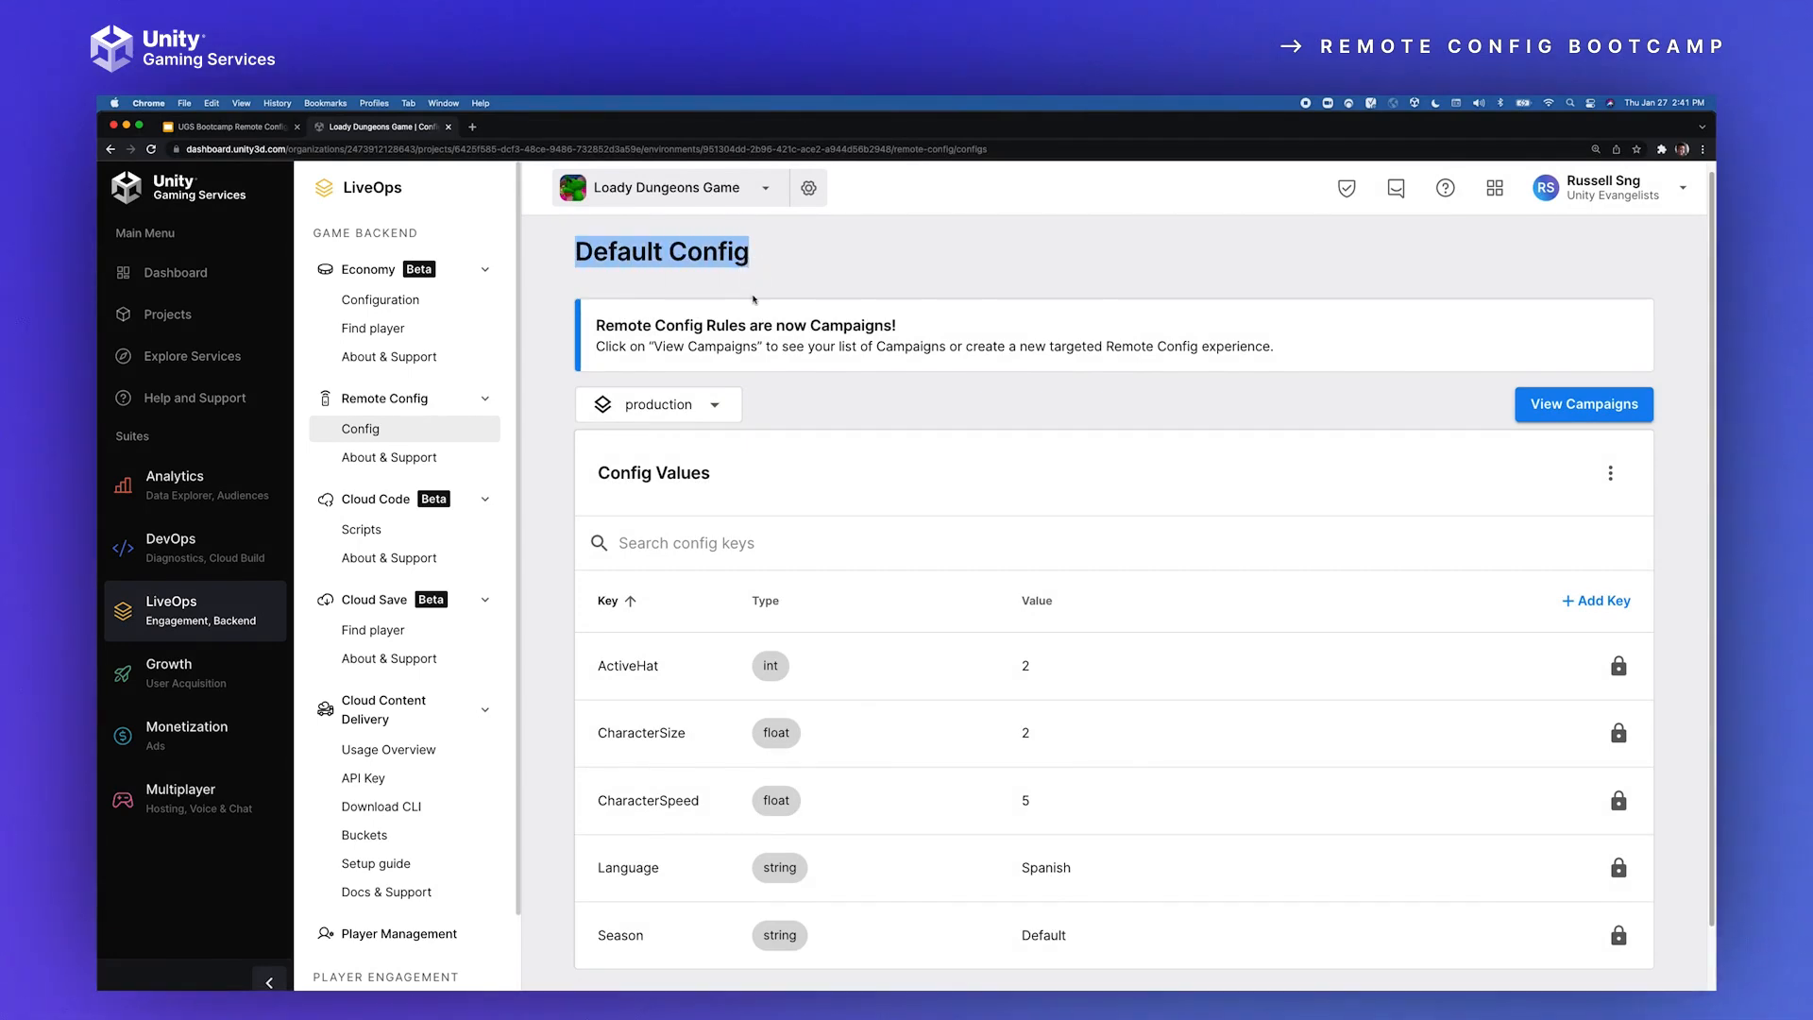
drag(593, 480, 706, 479)
click(706, 478)
Step: Set the value of the Language key to English in the default config
scroll(670, 613, down, 1)
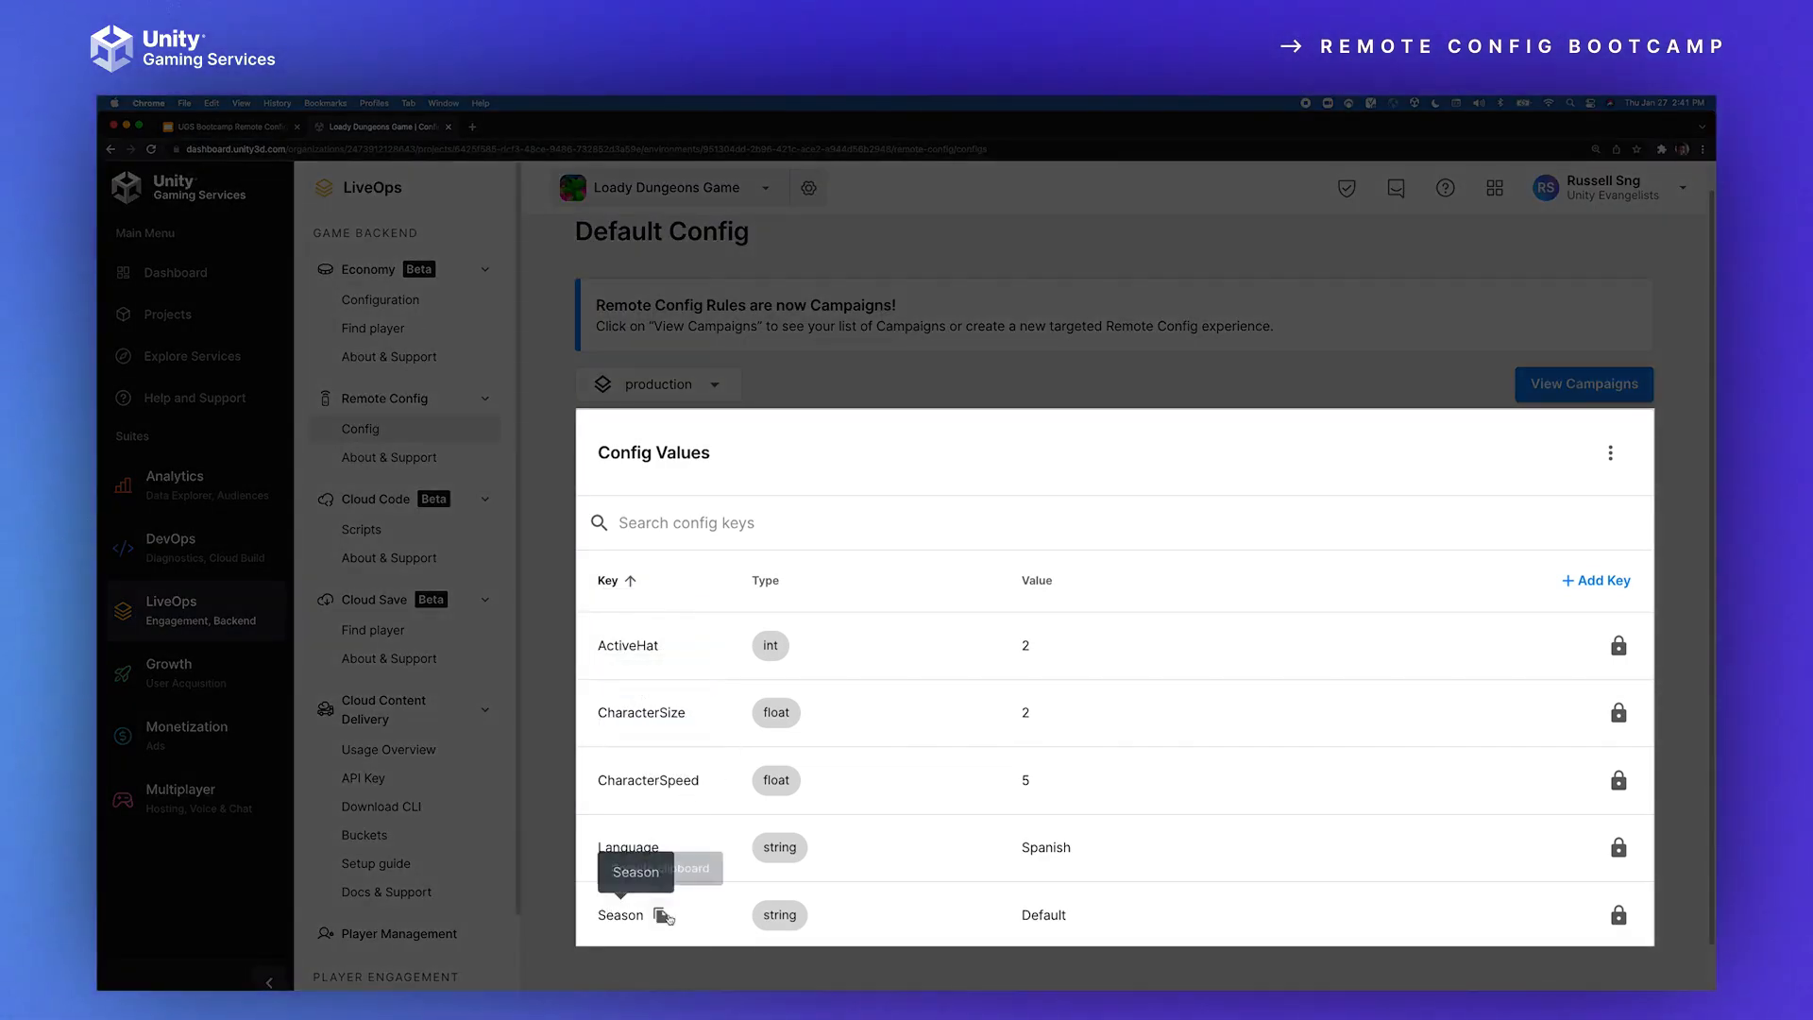
click(1088, 849)
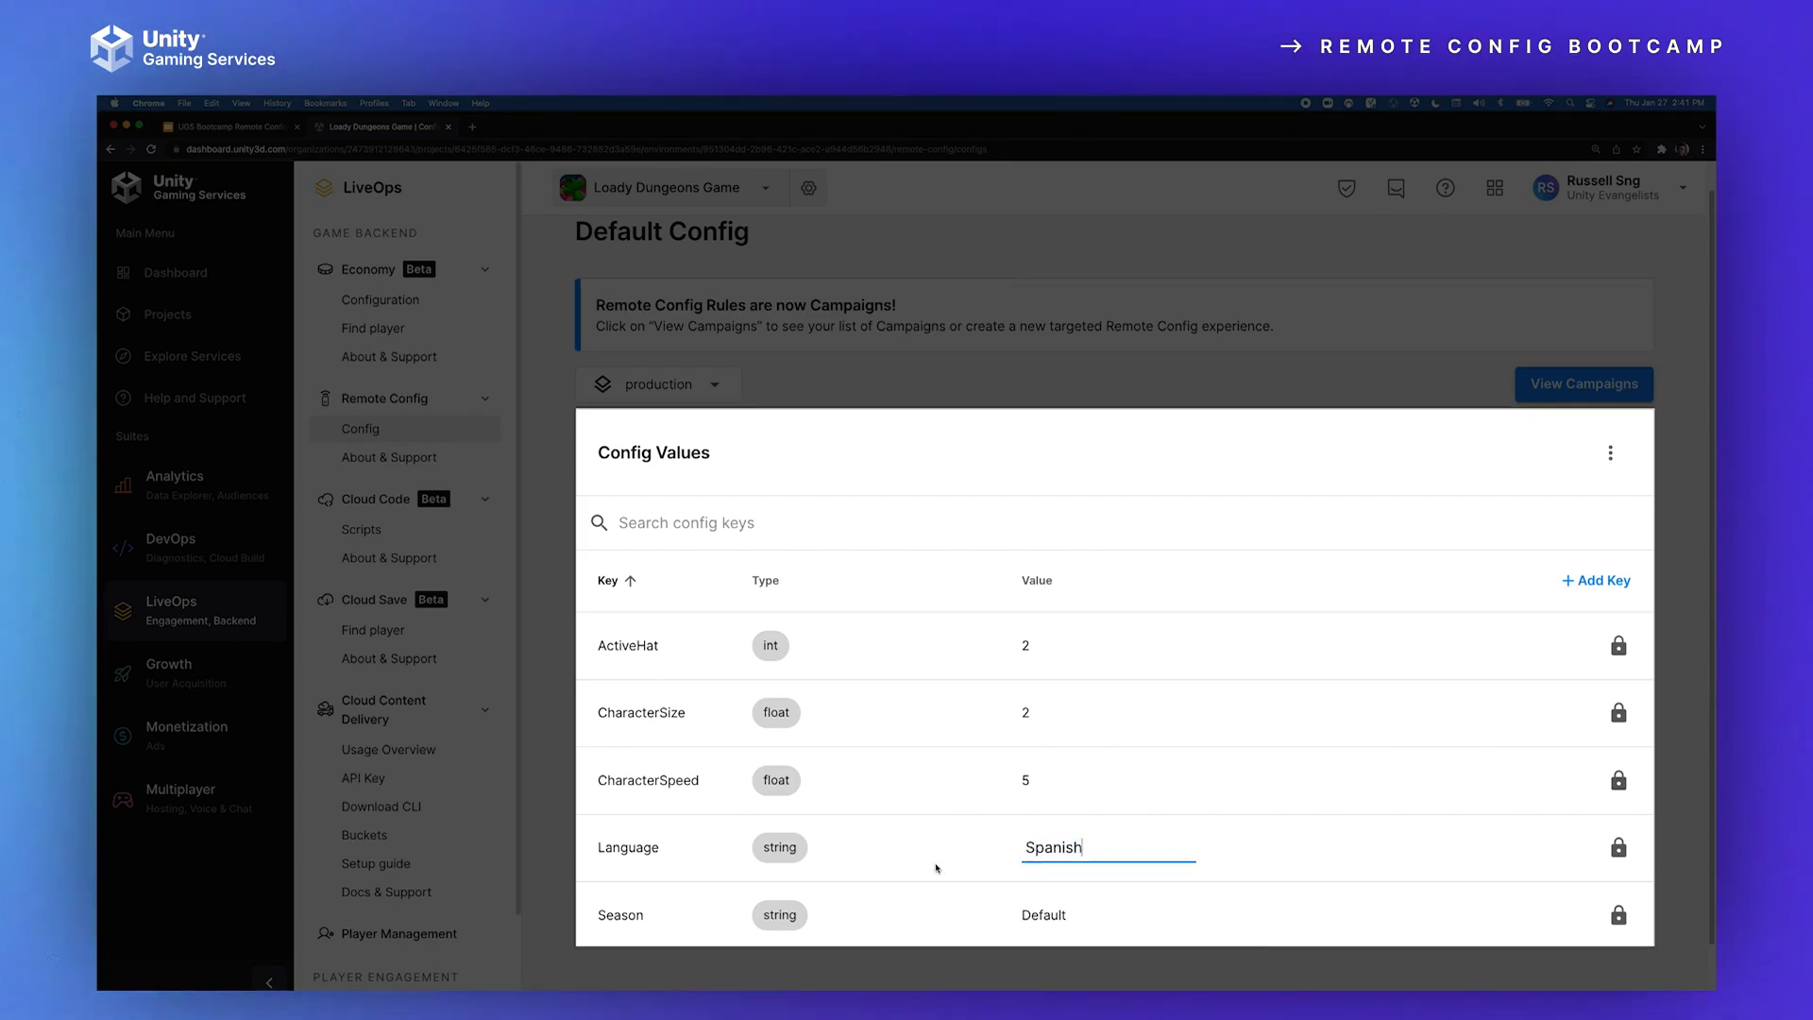
text(Engl)
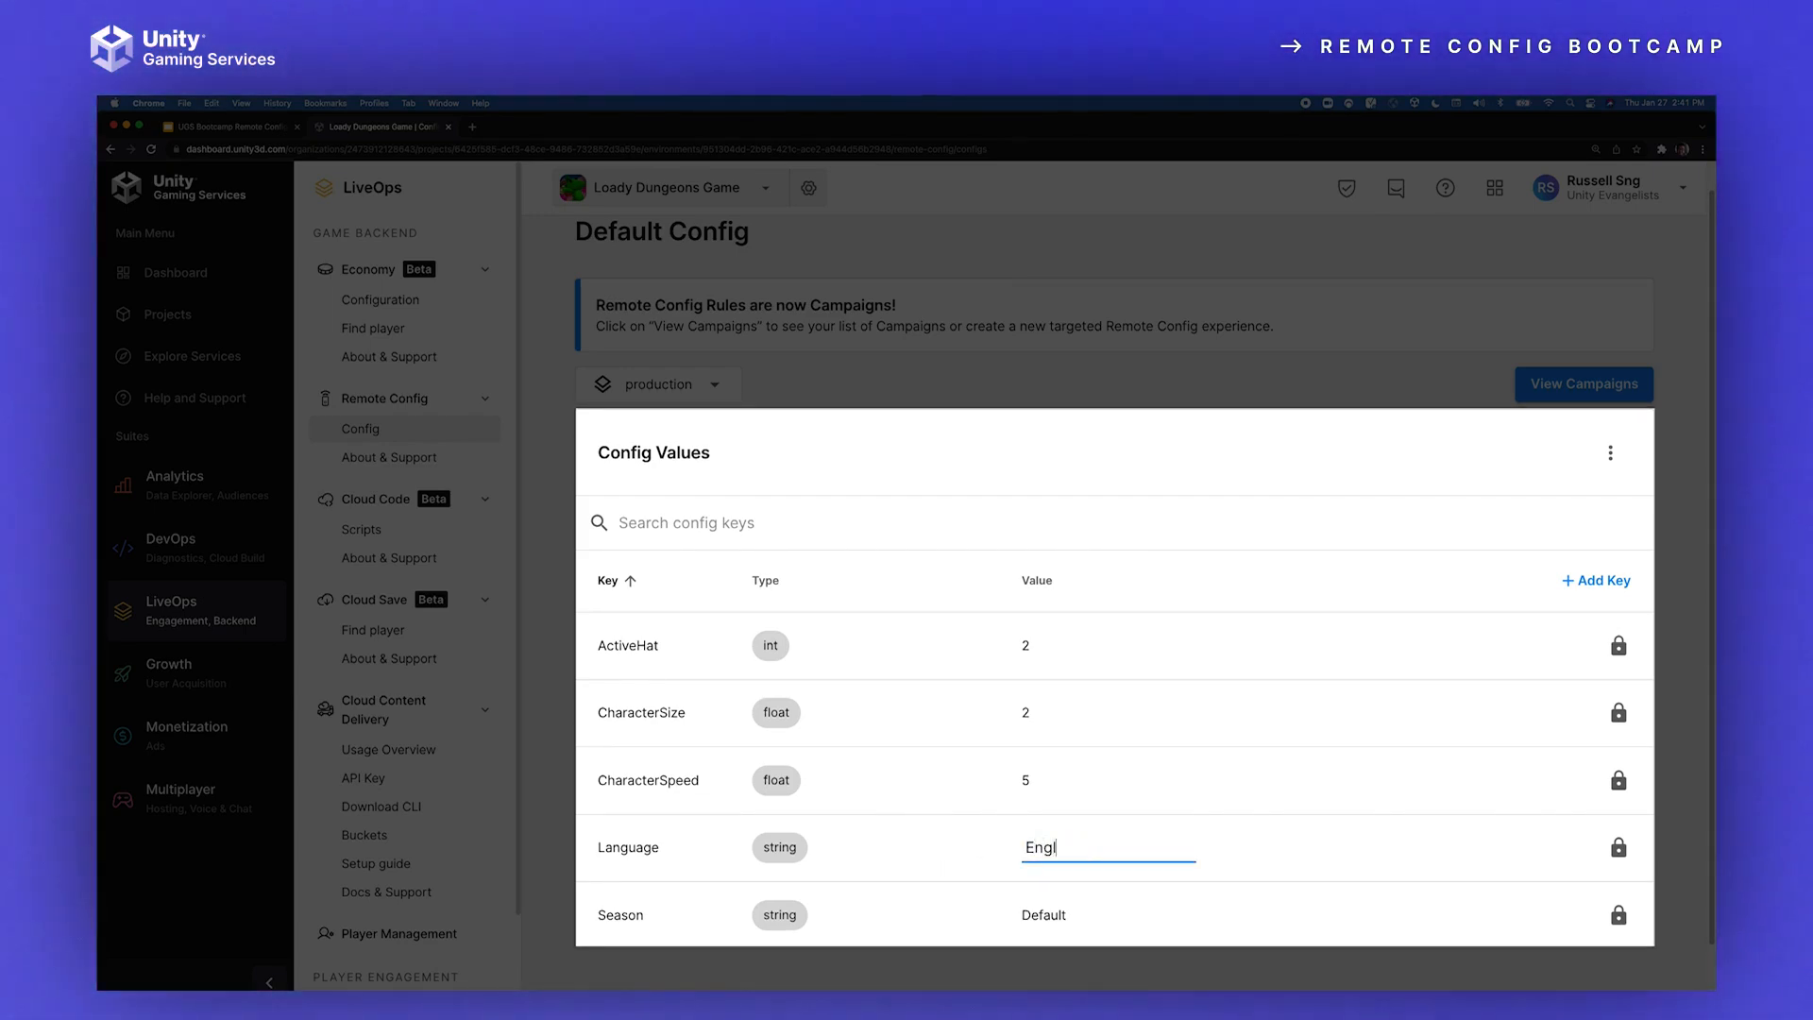
key(Return)
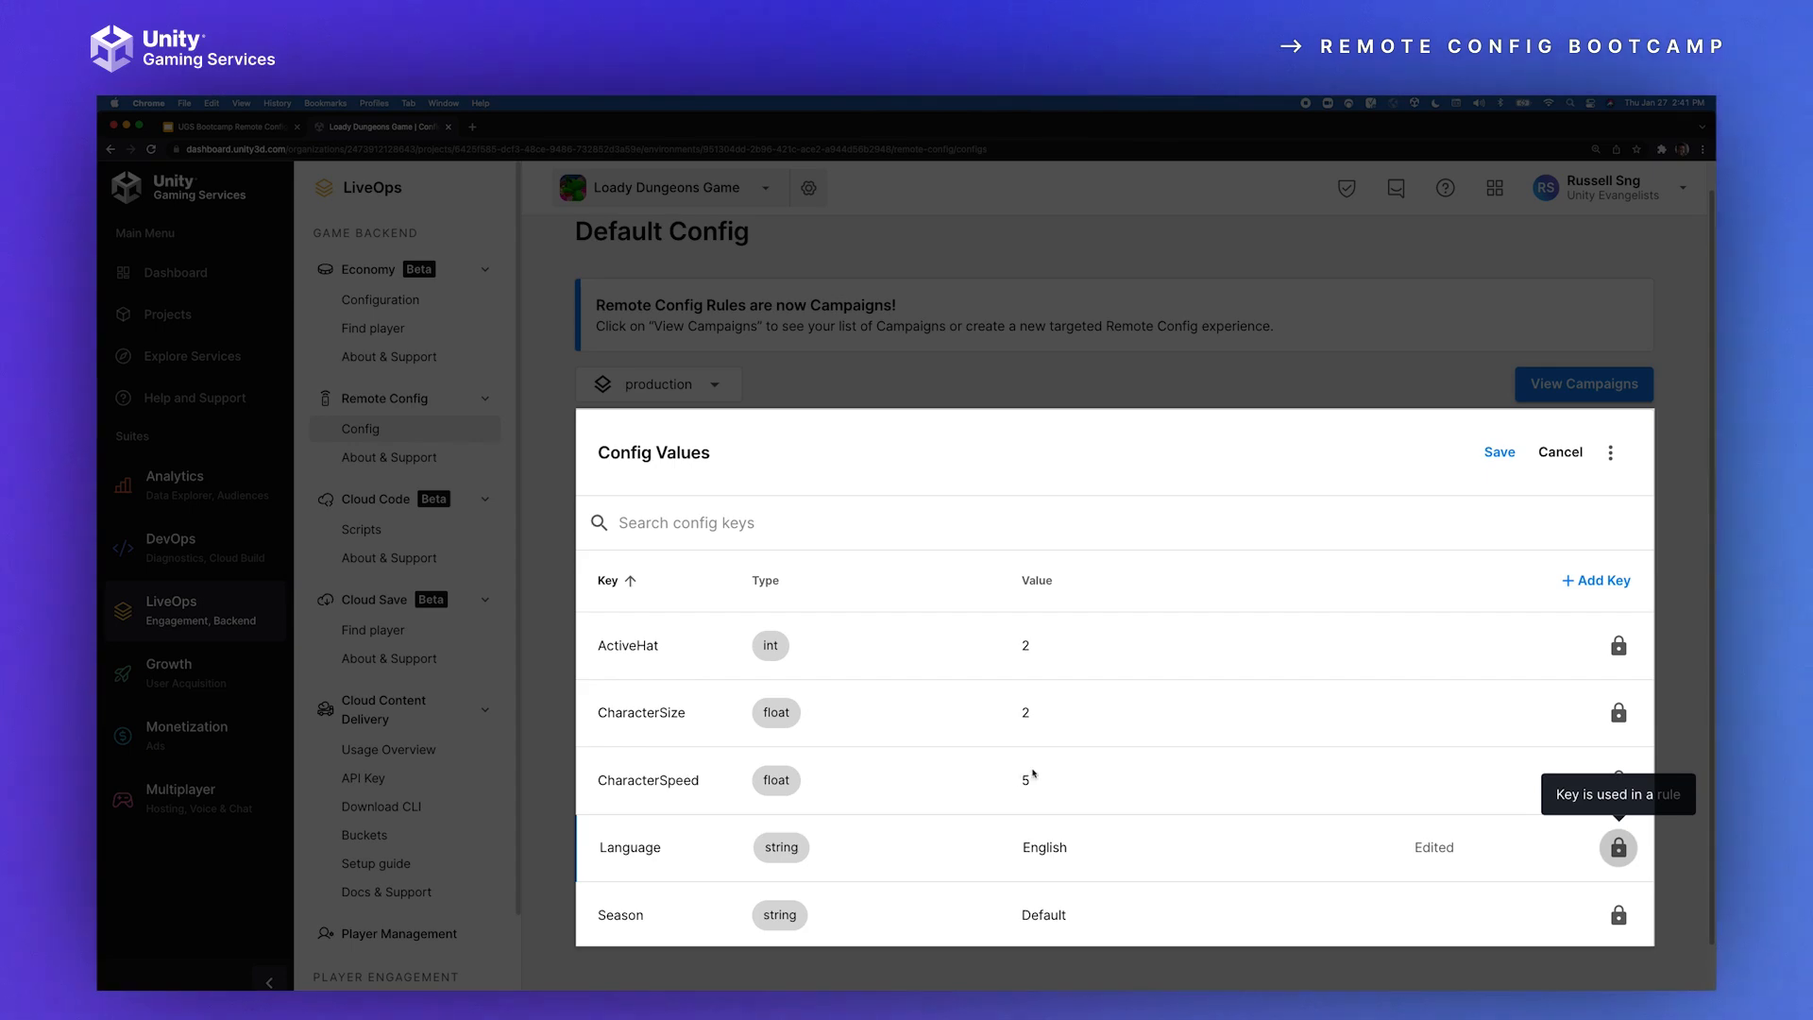
Step: Set the CharacterSize and ActiveHat values to 1, and save the config changes
click(1002, 712)
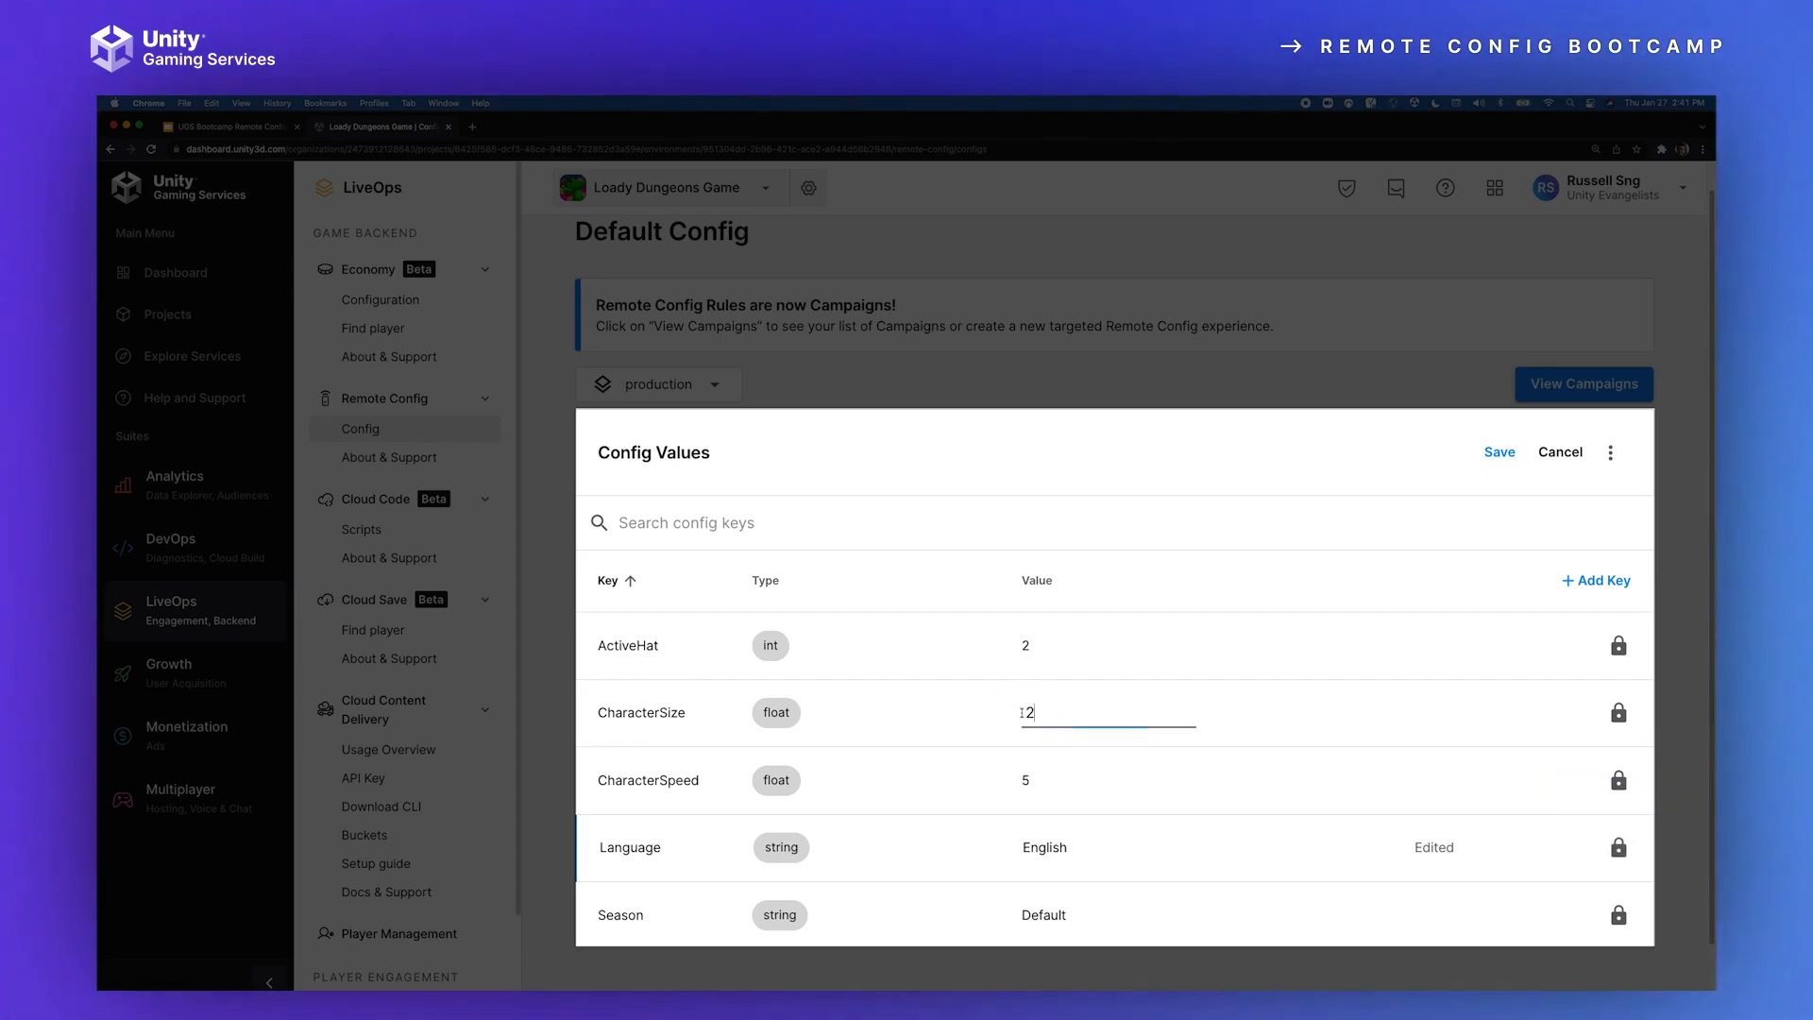
text(1)
click(1038, 646)
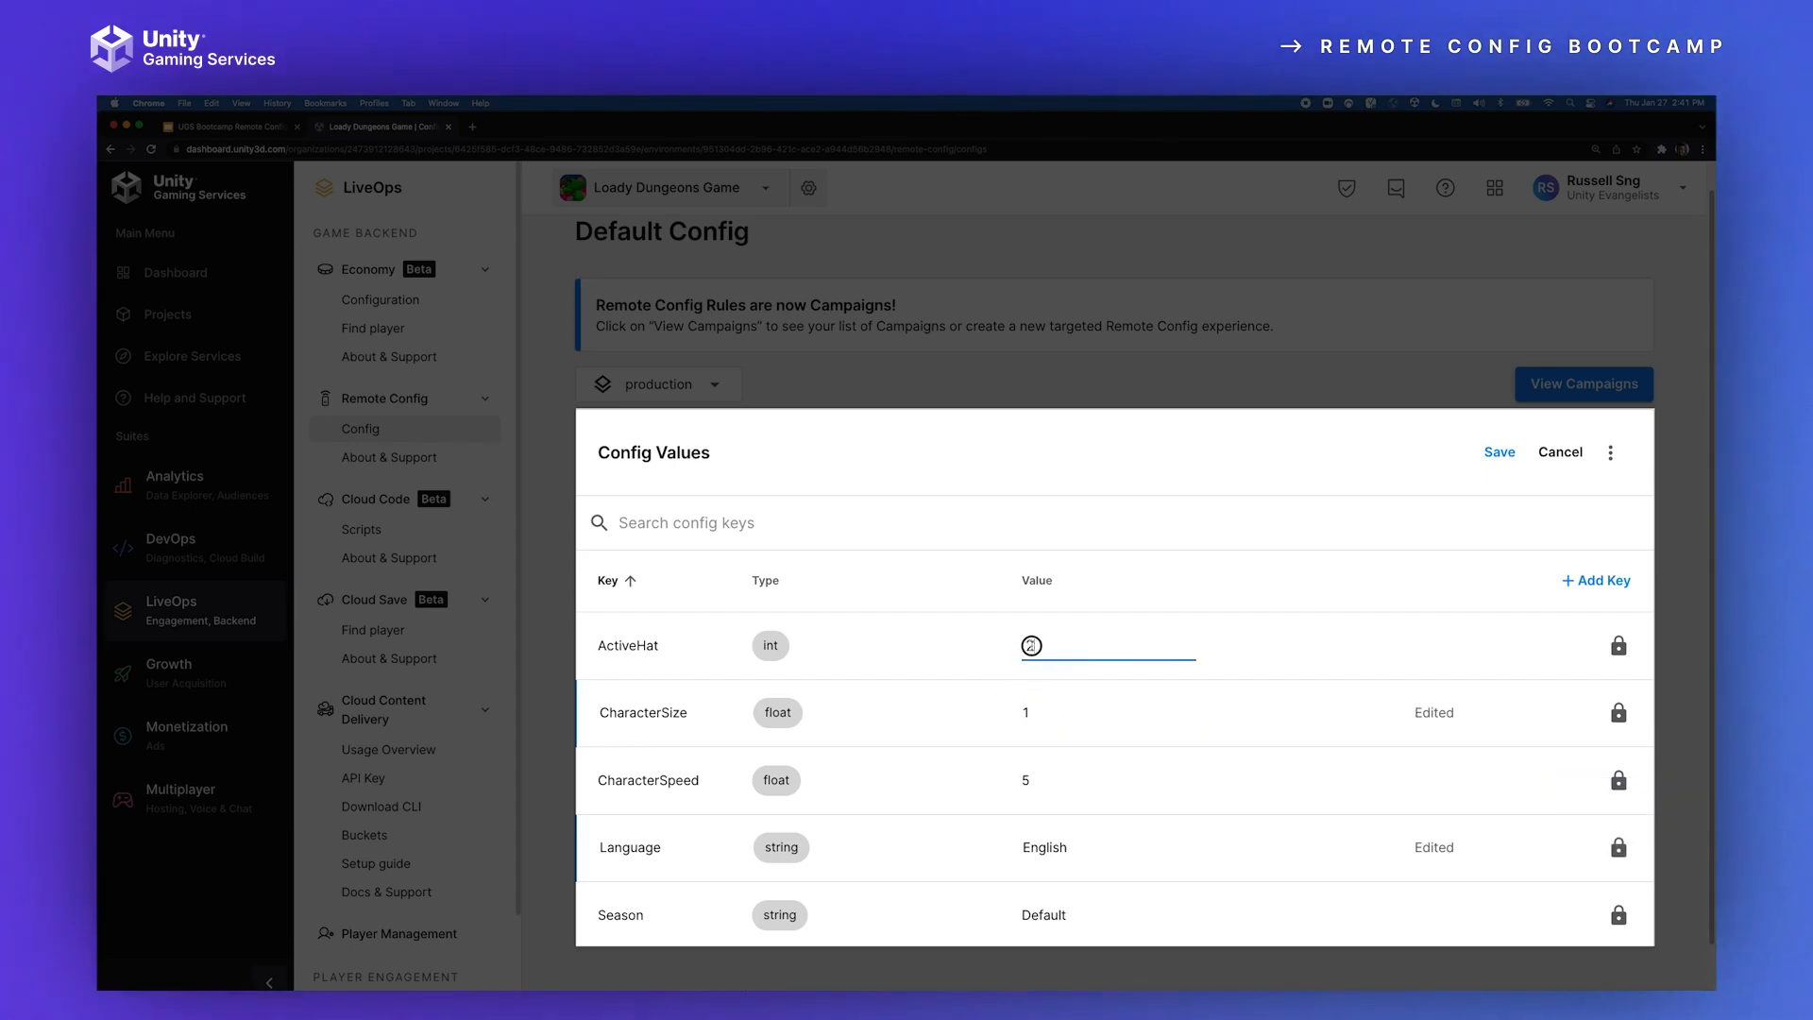
text(1)
key(Return)
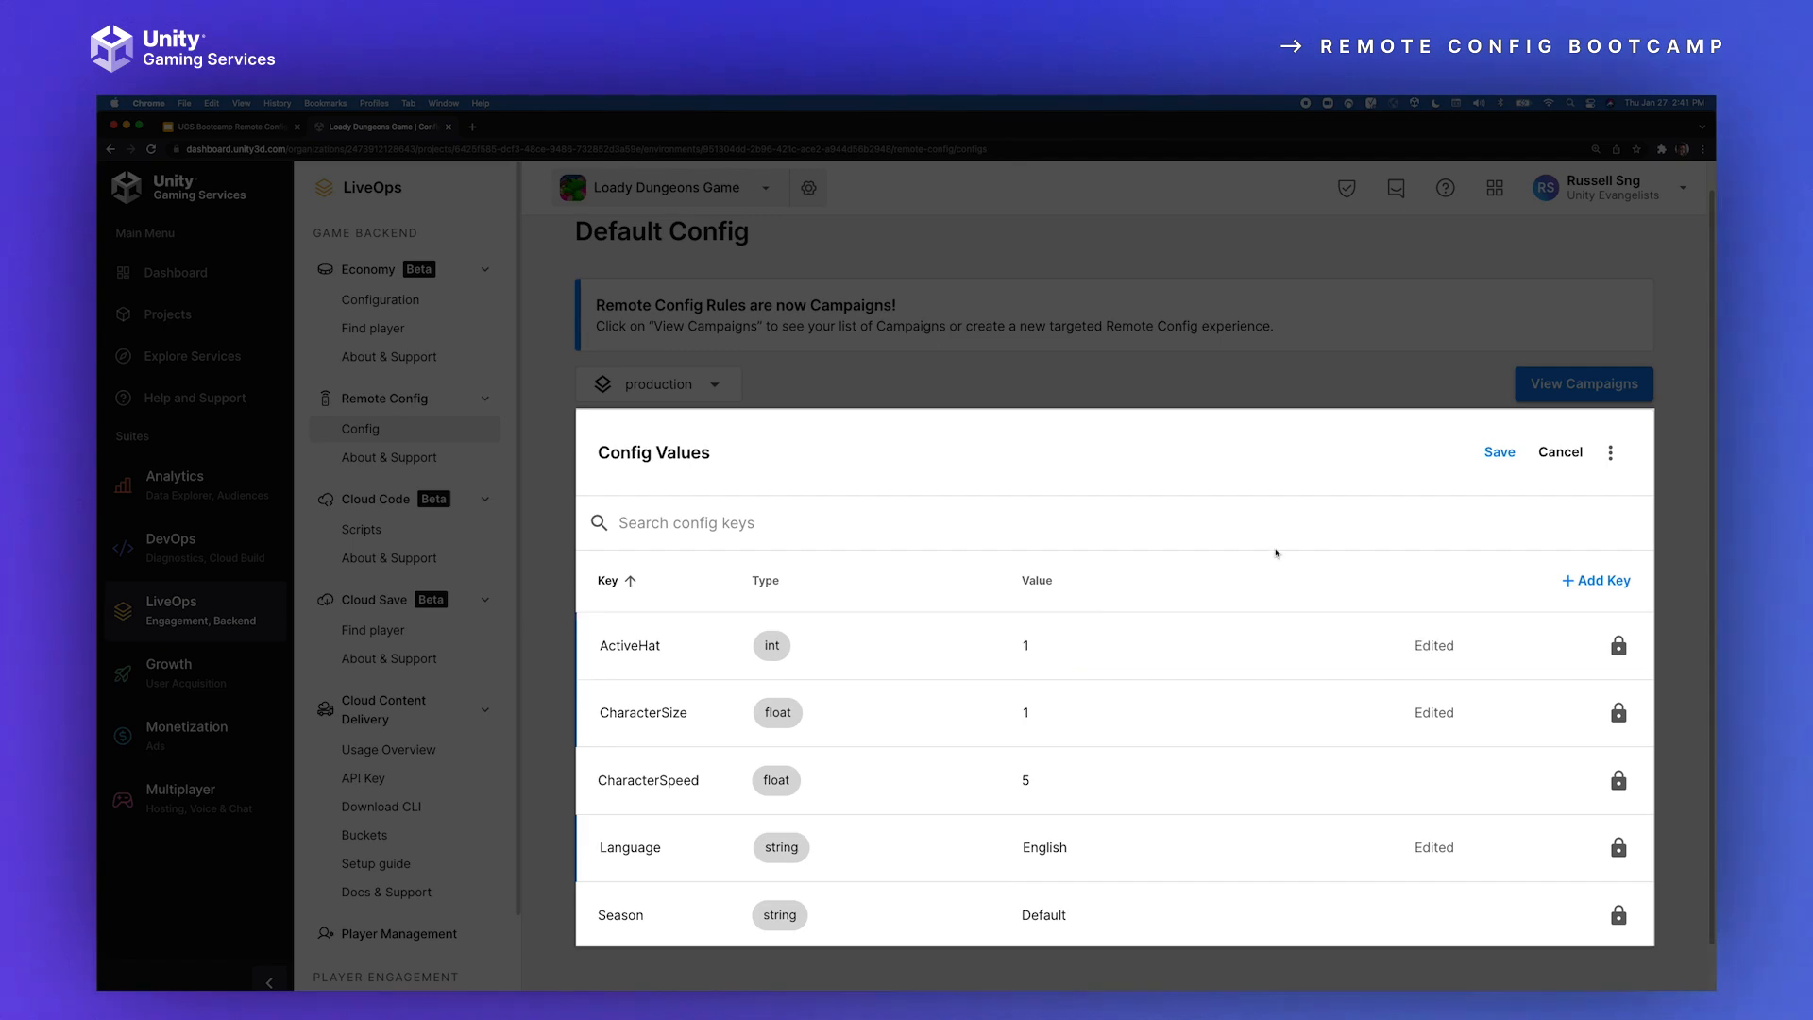
click(1500, 455)
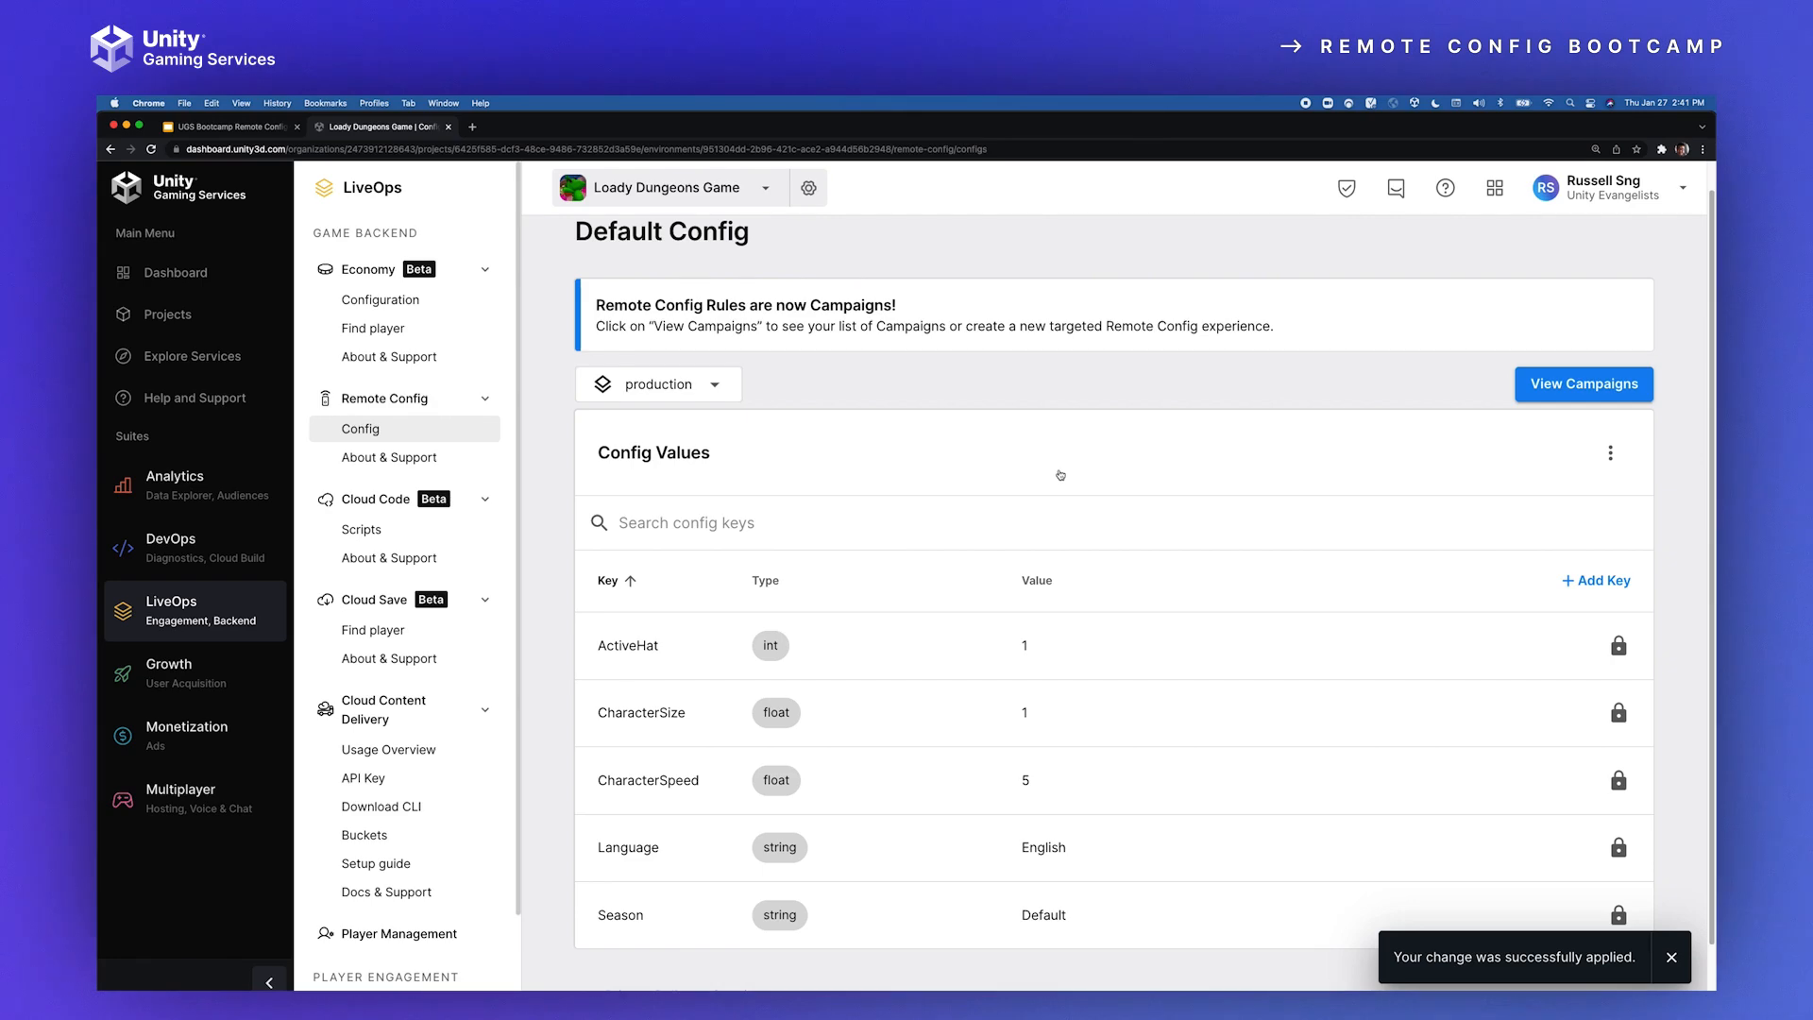
Step: Switch to the Unity editor, open the Remote Config window over the project area, and pull the dashboard settings
key(super+Tab)
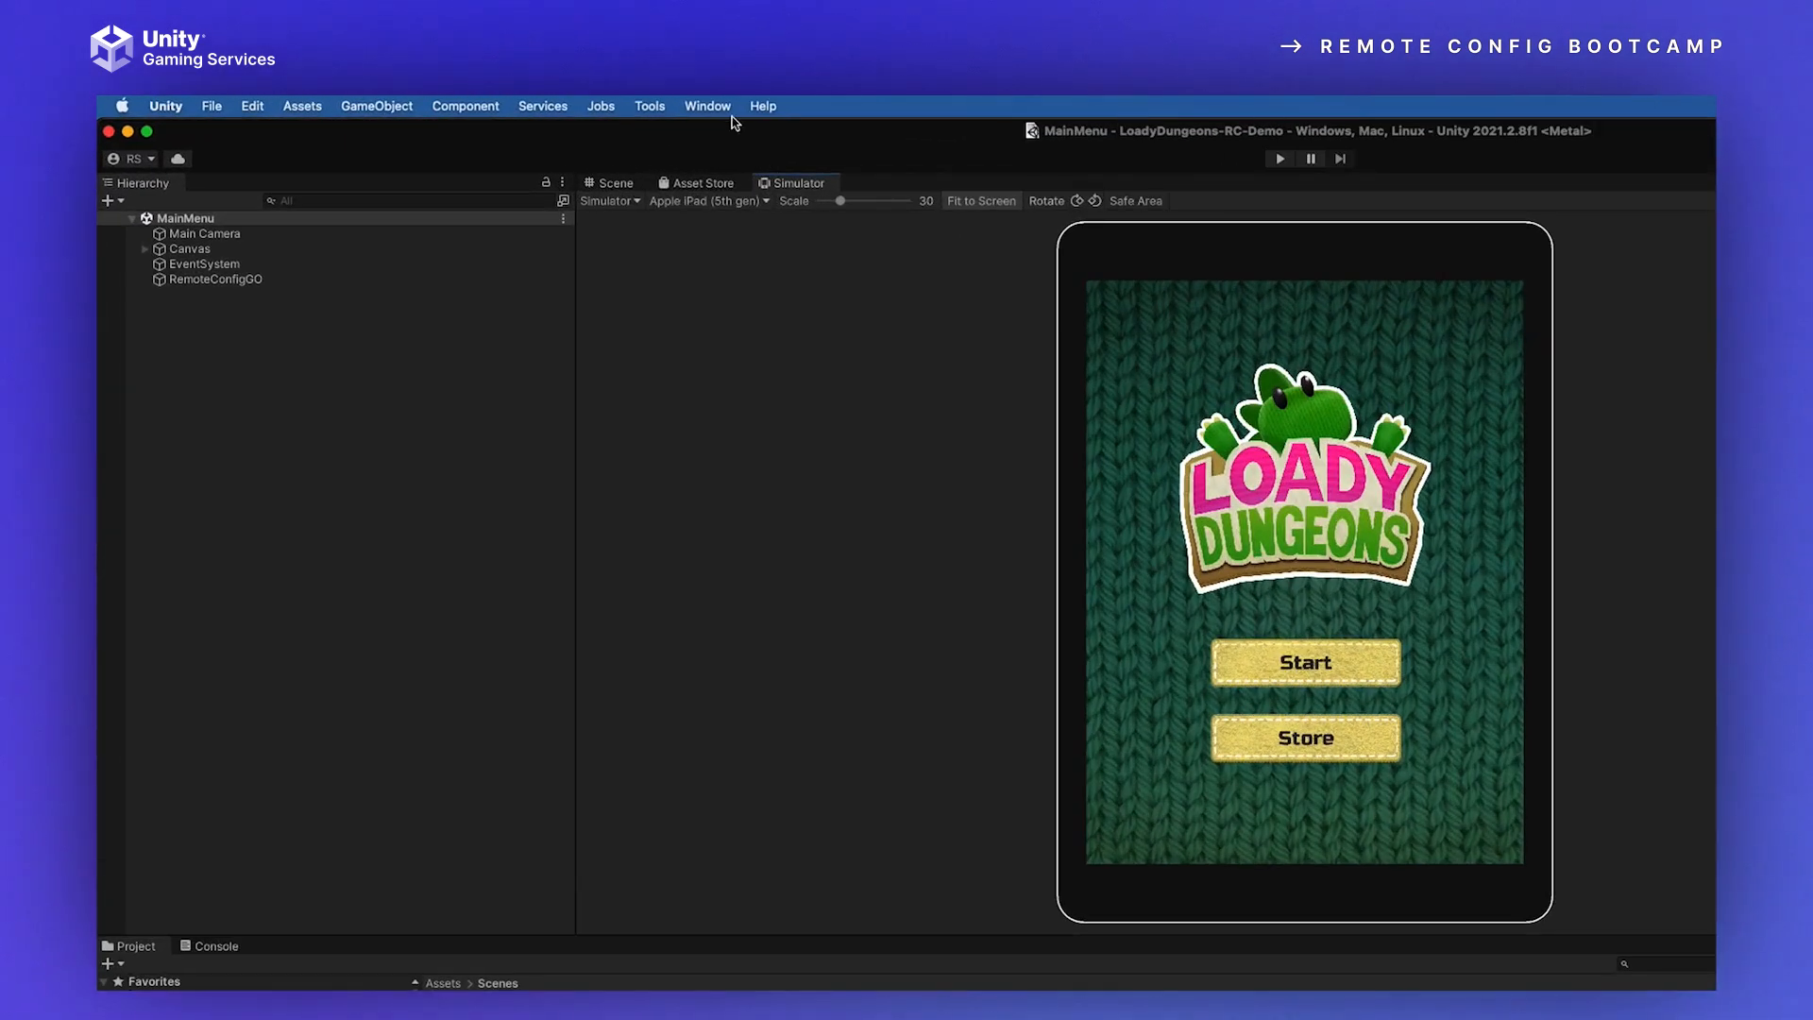
click(504, 103)
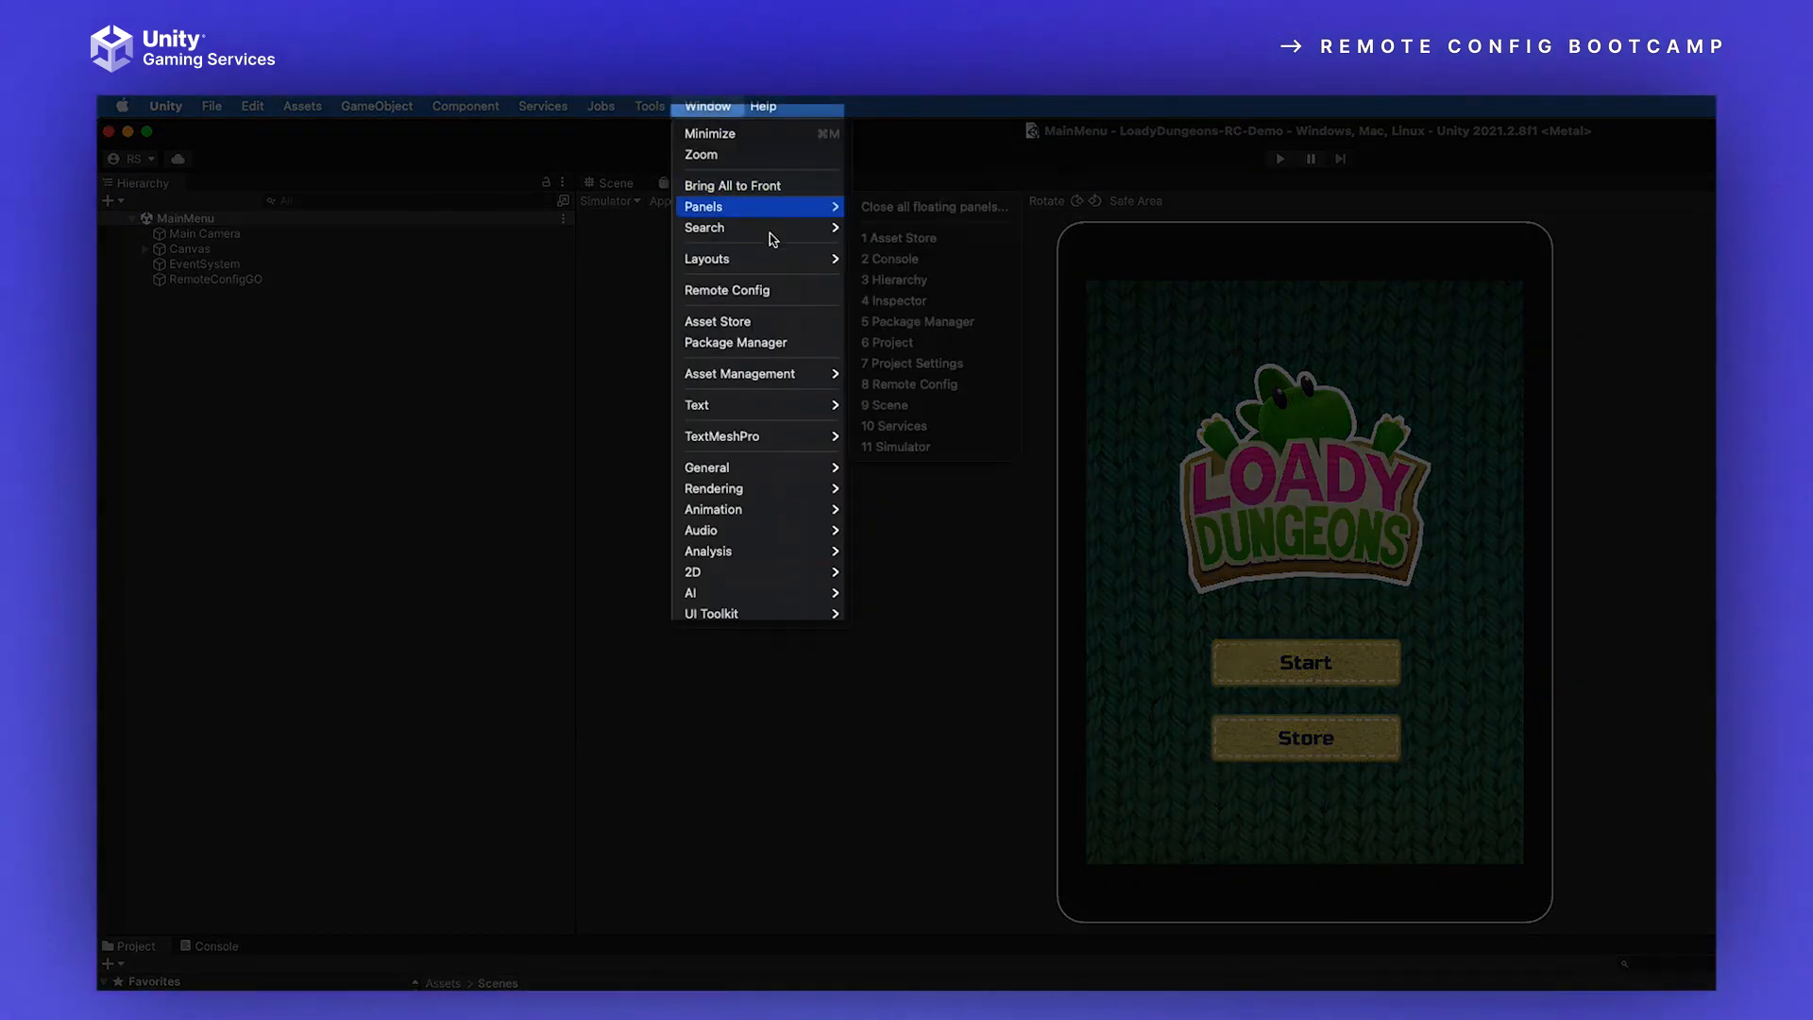
click(727, 290)
drag(1368, 409, 730, 579)
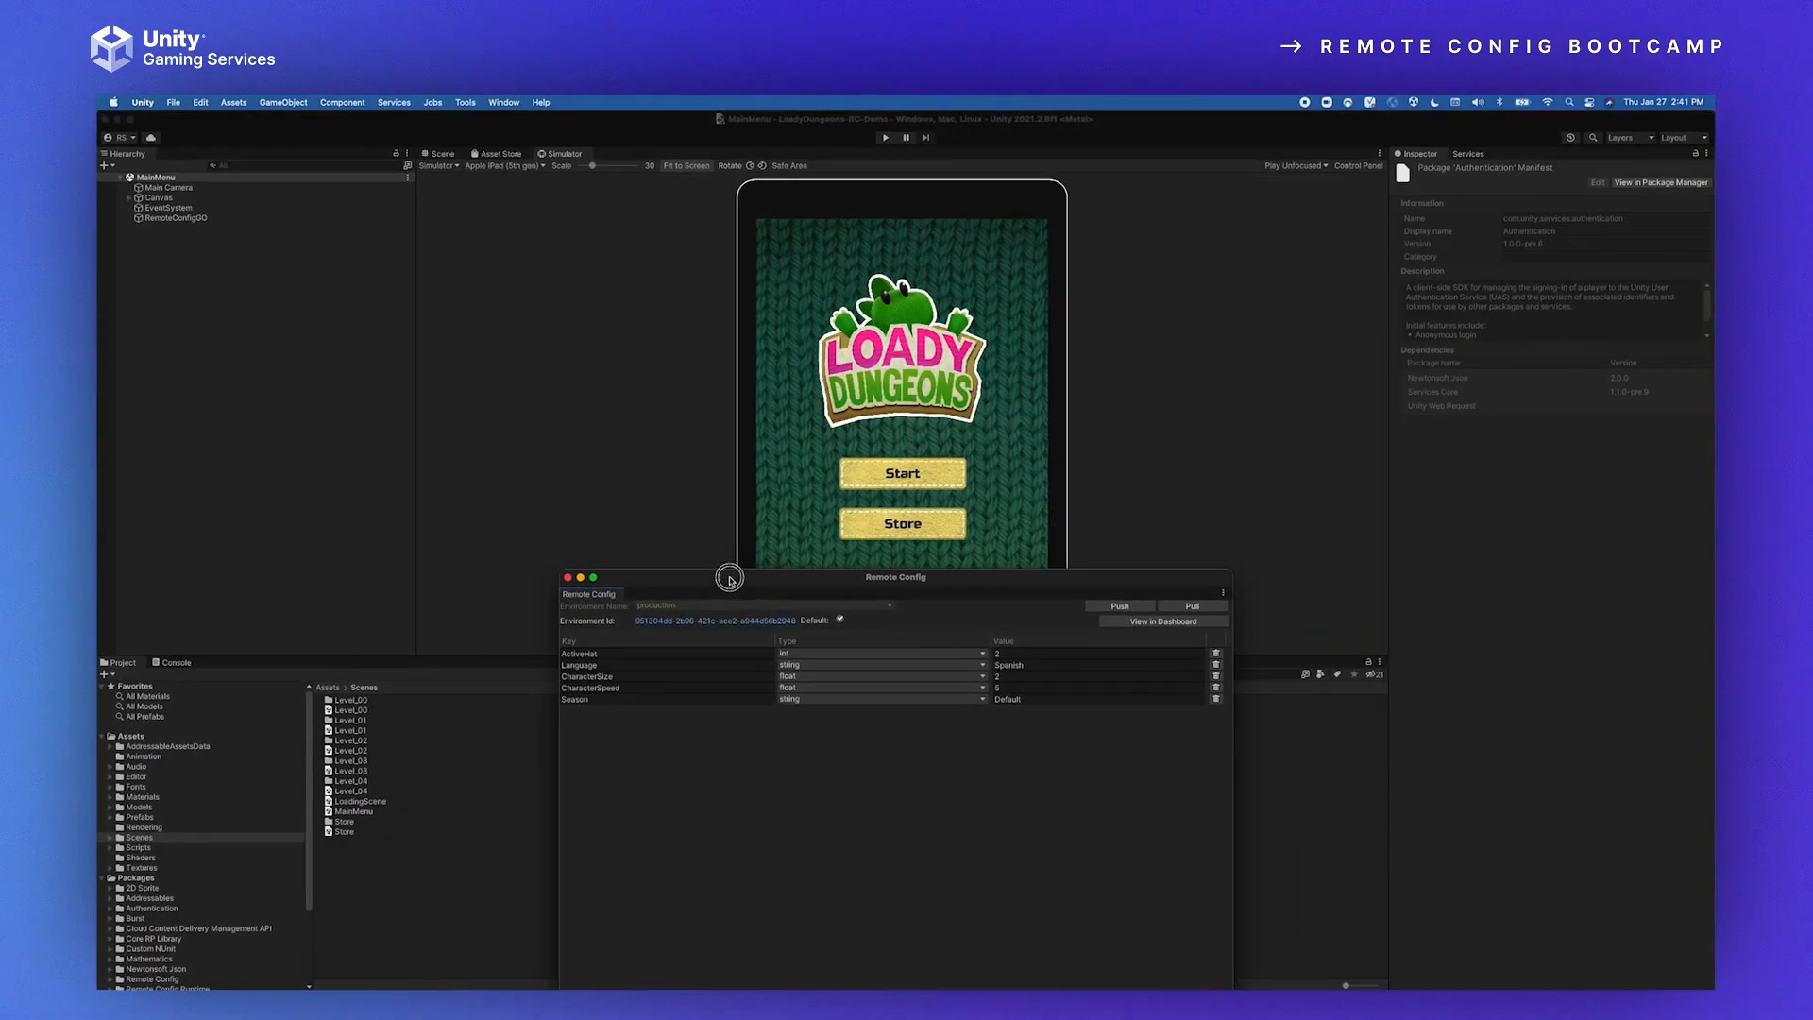
click(1182, 606)
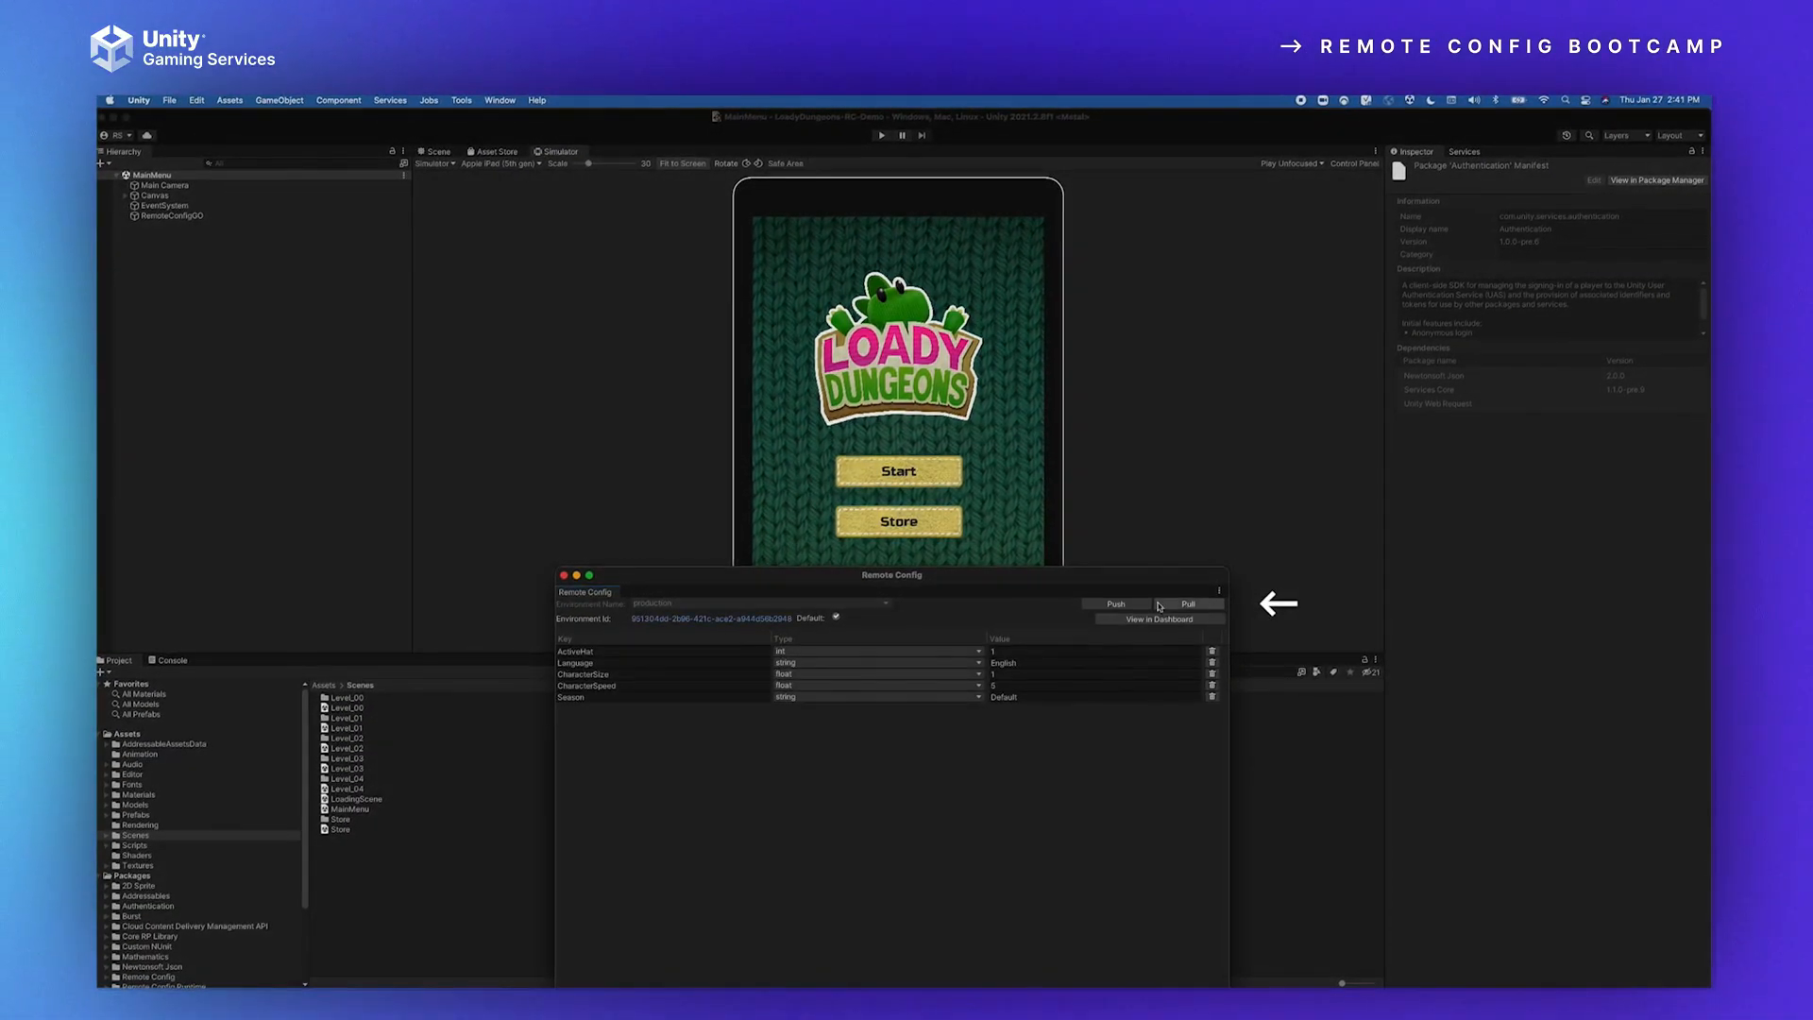
Step: Run Loady Dungeons, start the first level to check the pulled settings, and stop the game
click(877, 135)
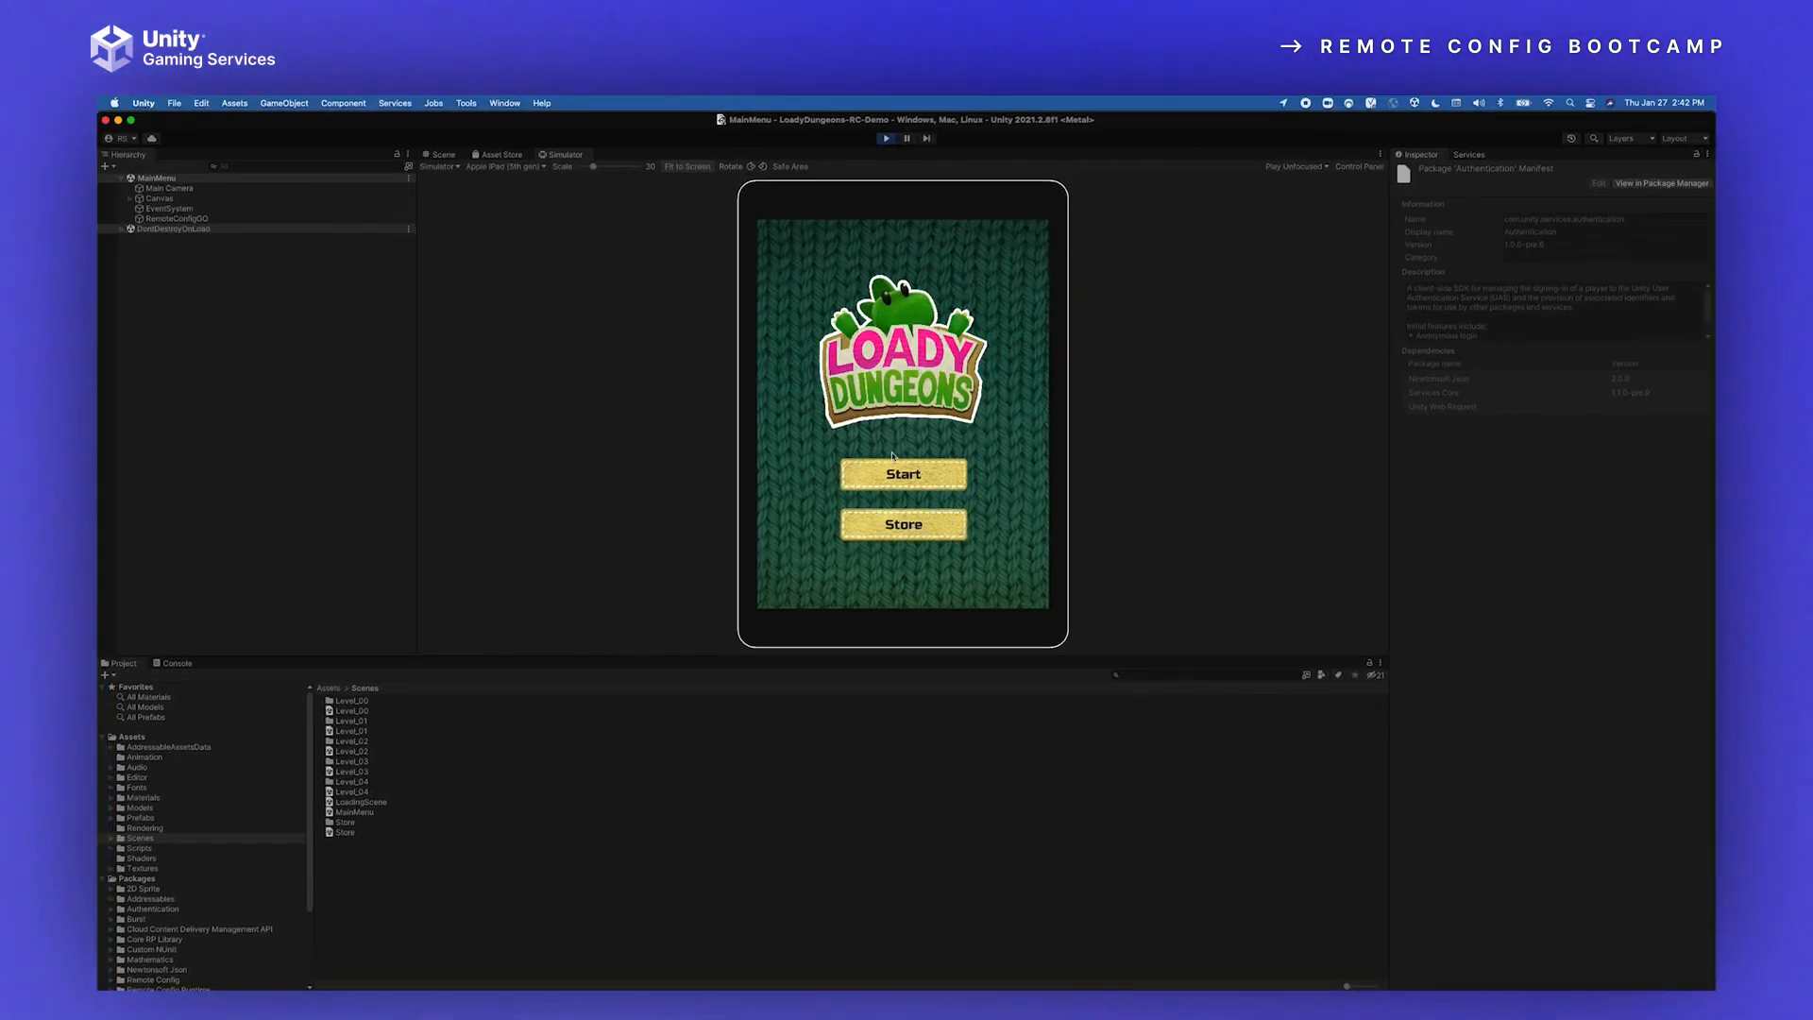
click(914, 480)
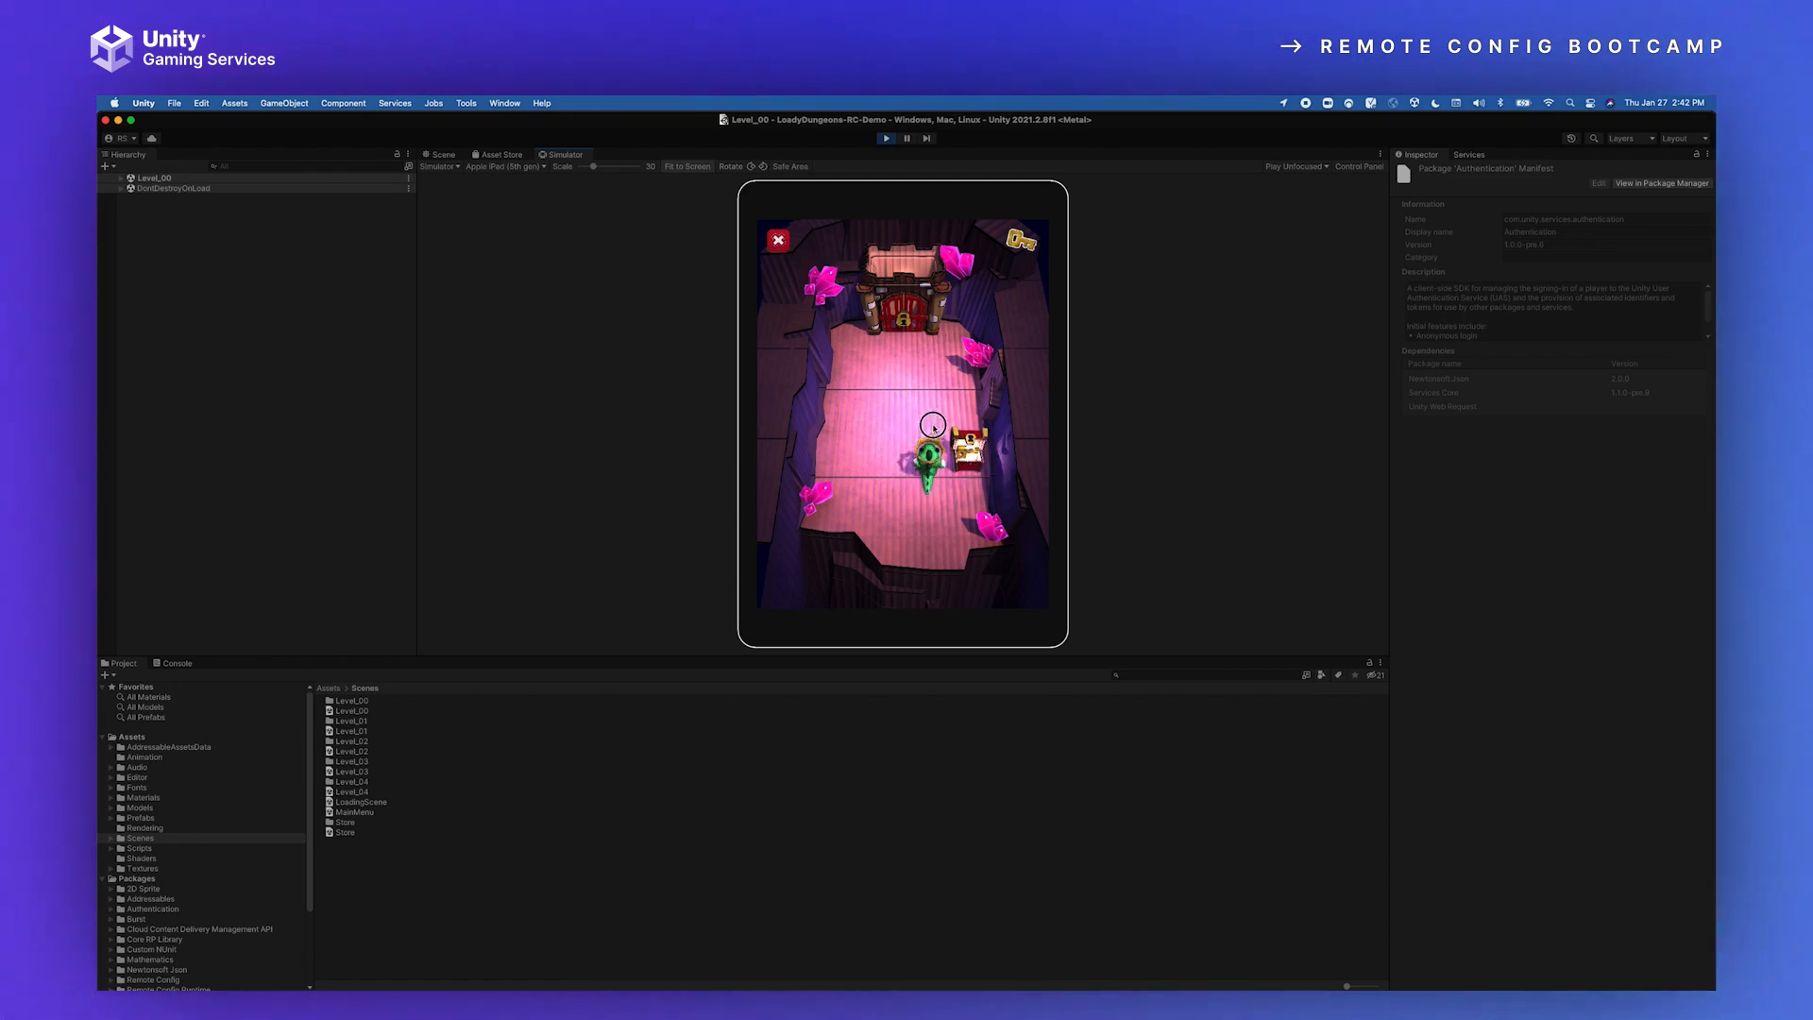
click(885, 139)
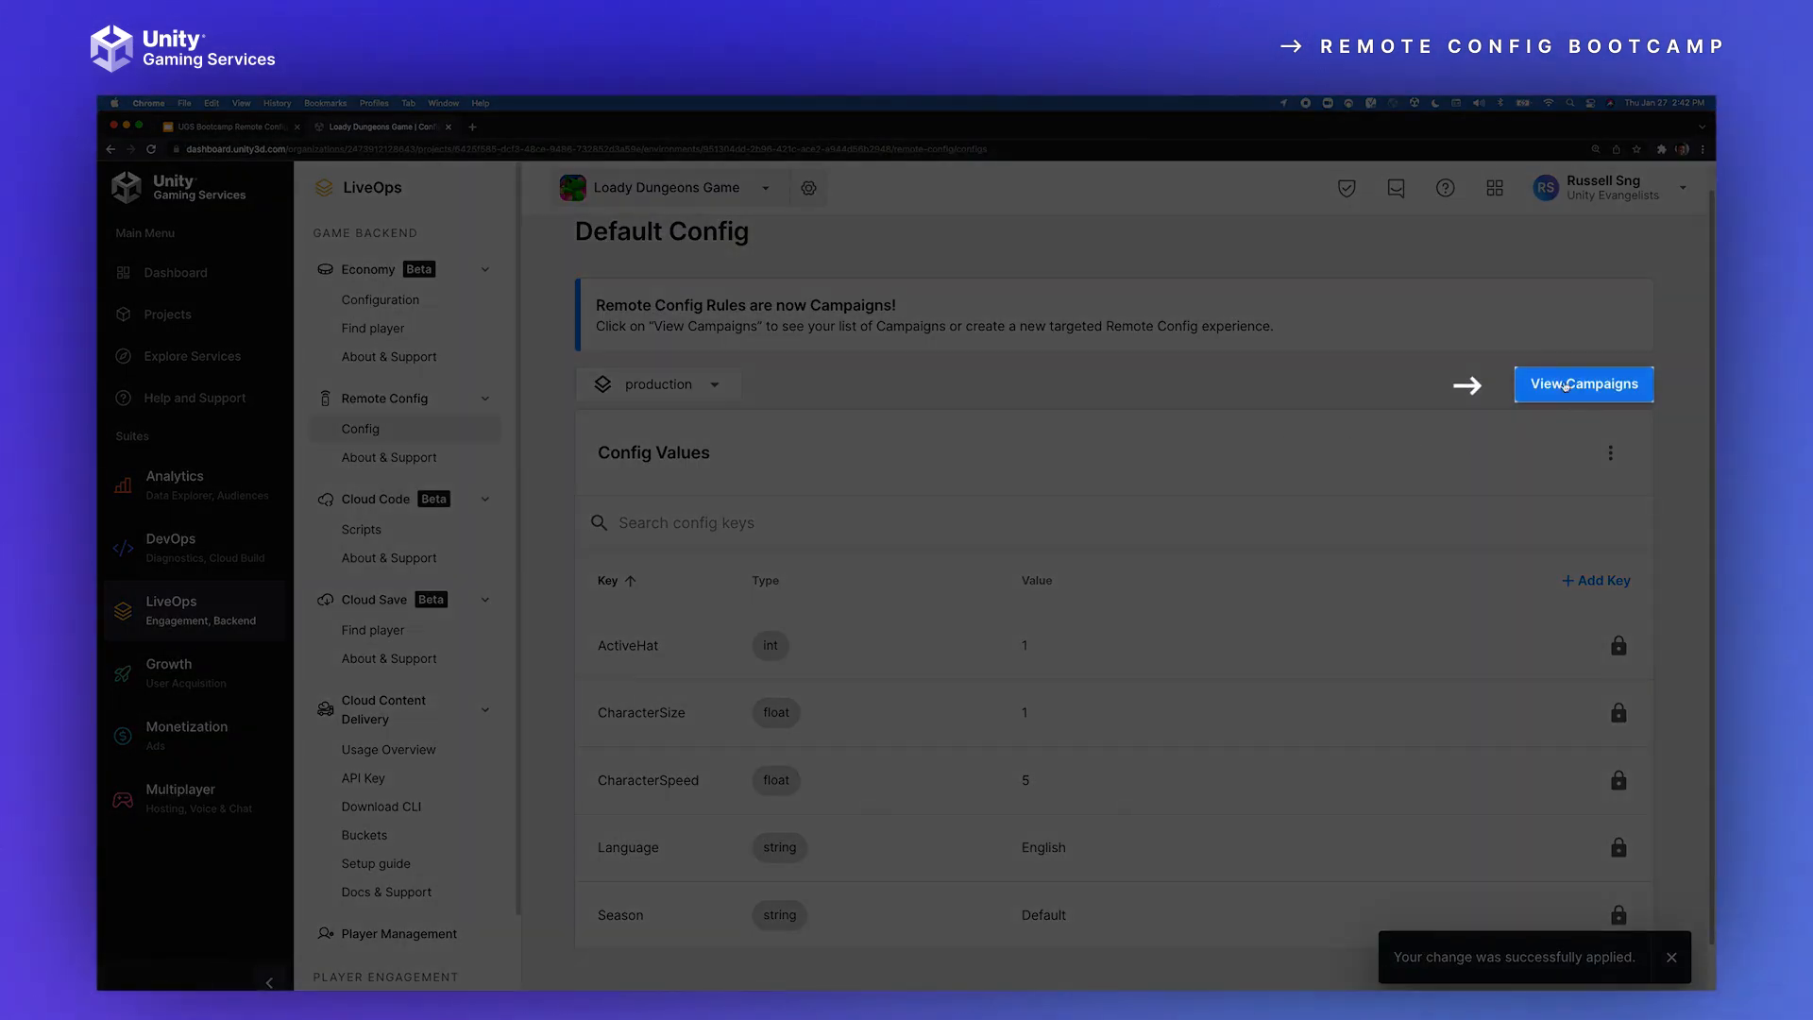
Step: Open the campaigns list in the Unity dashboard in Chrome, and inspect the impacted keys of the Character Speed and Halloween campaigns
click(1565, 384)
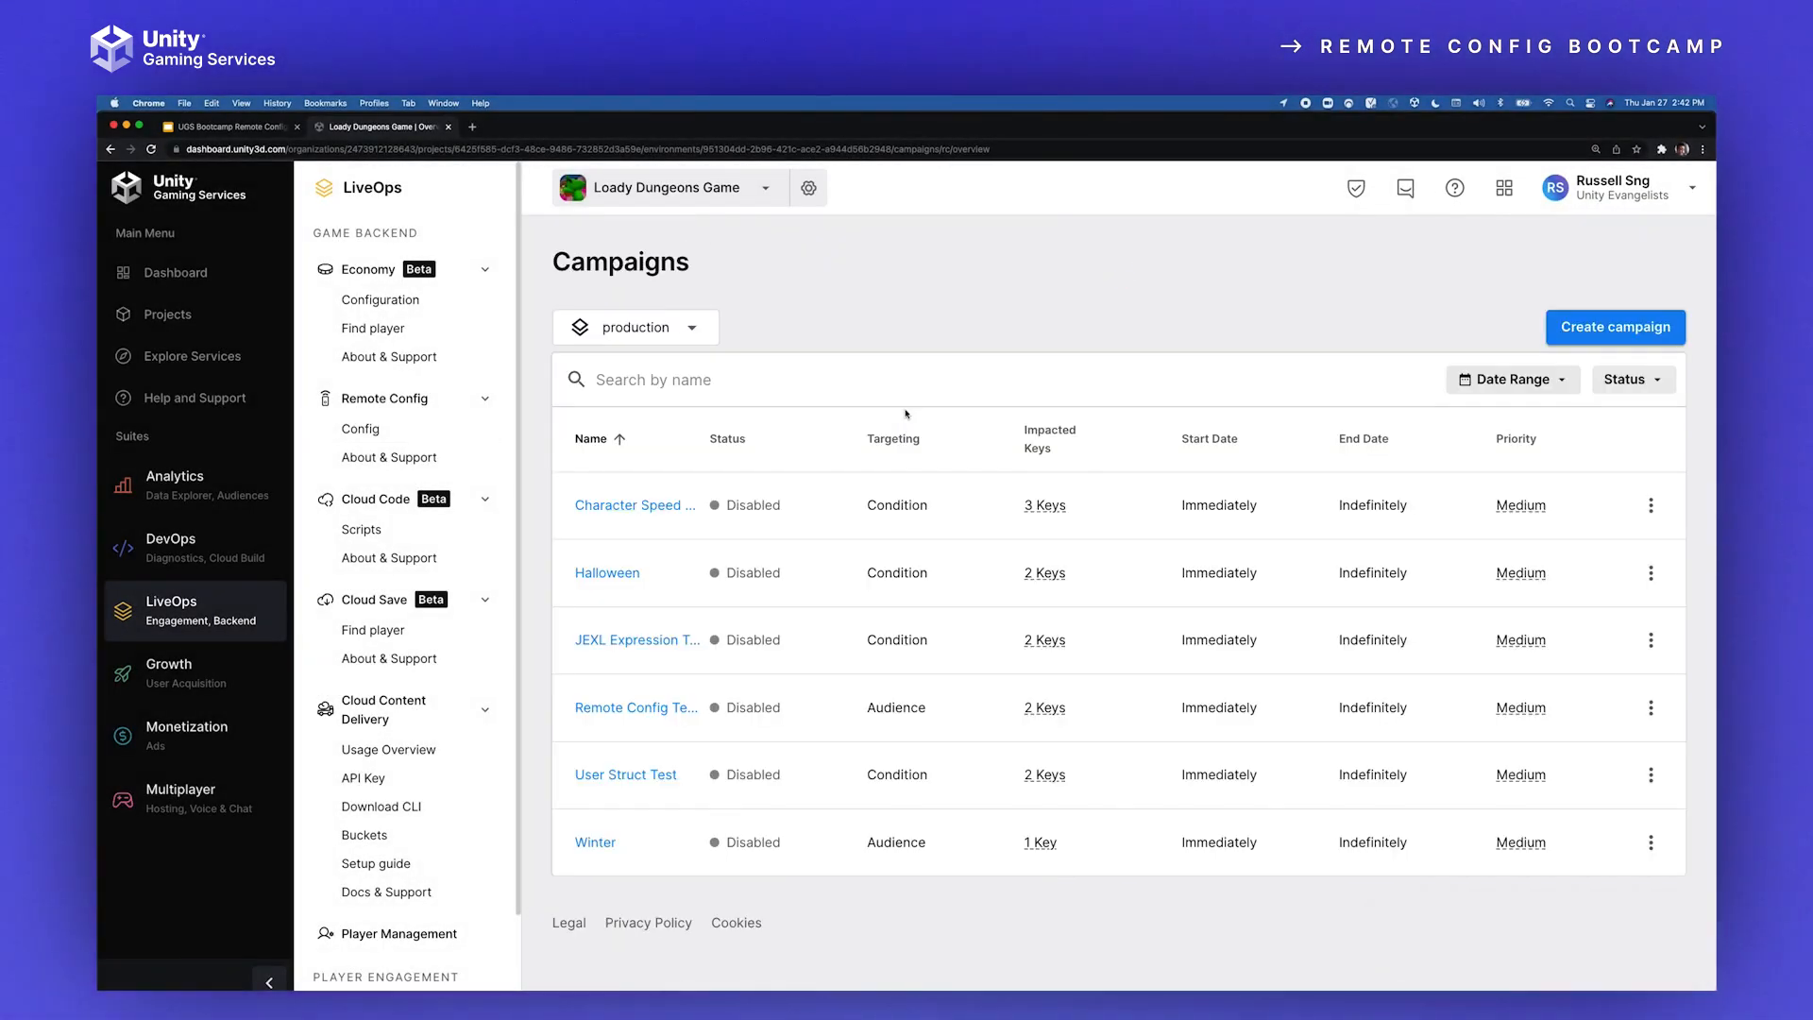
scroll(378, 831, down, 2)
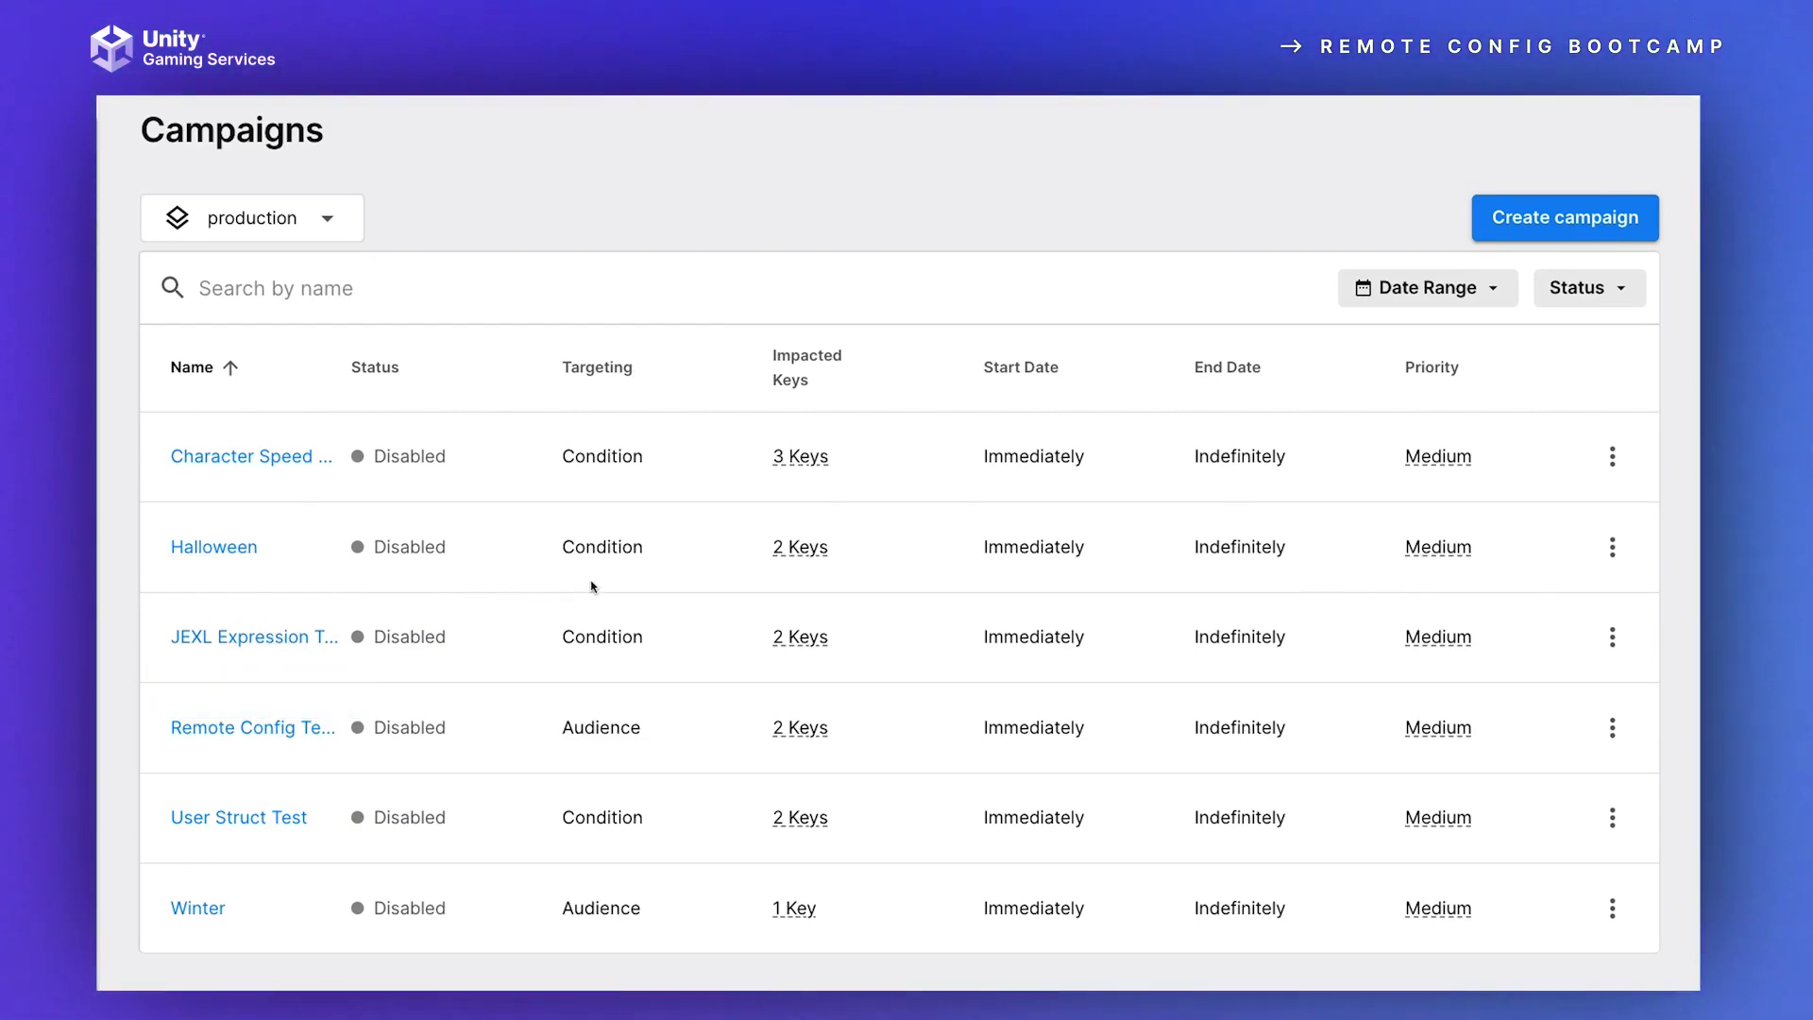
mouse_move(791, 461)
mouse_move(798, 548)
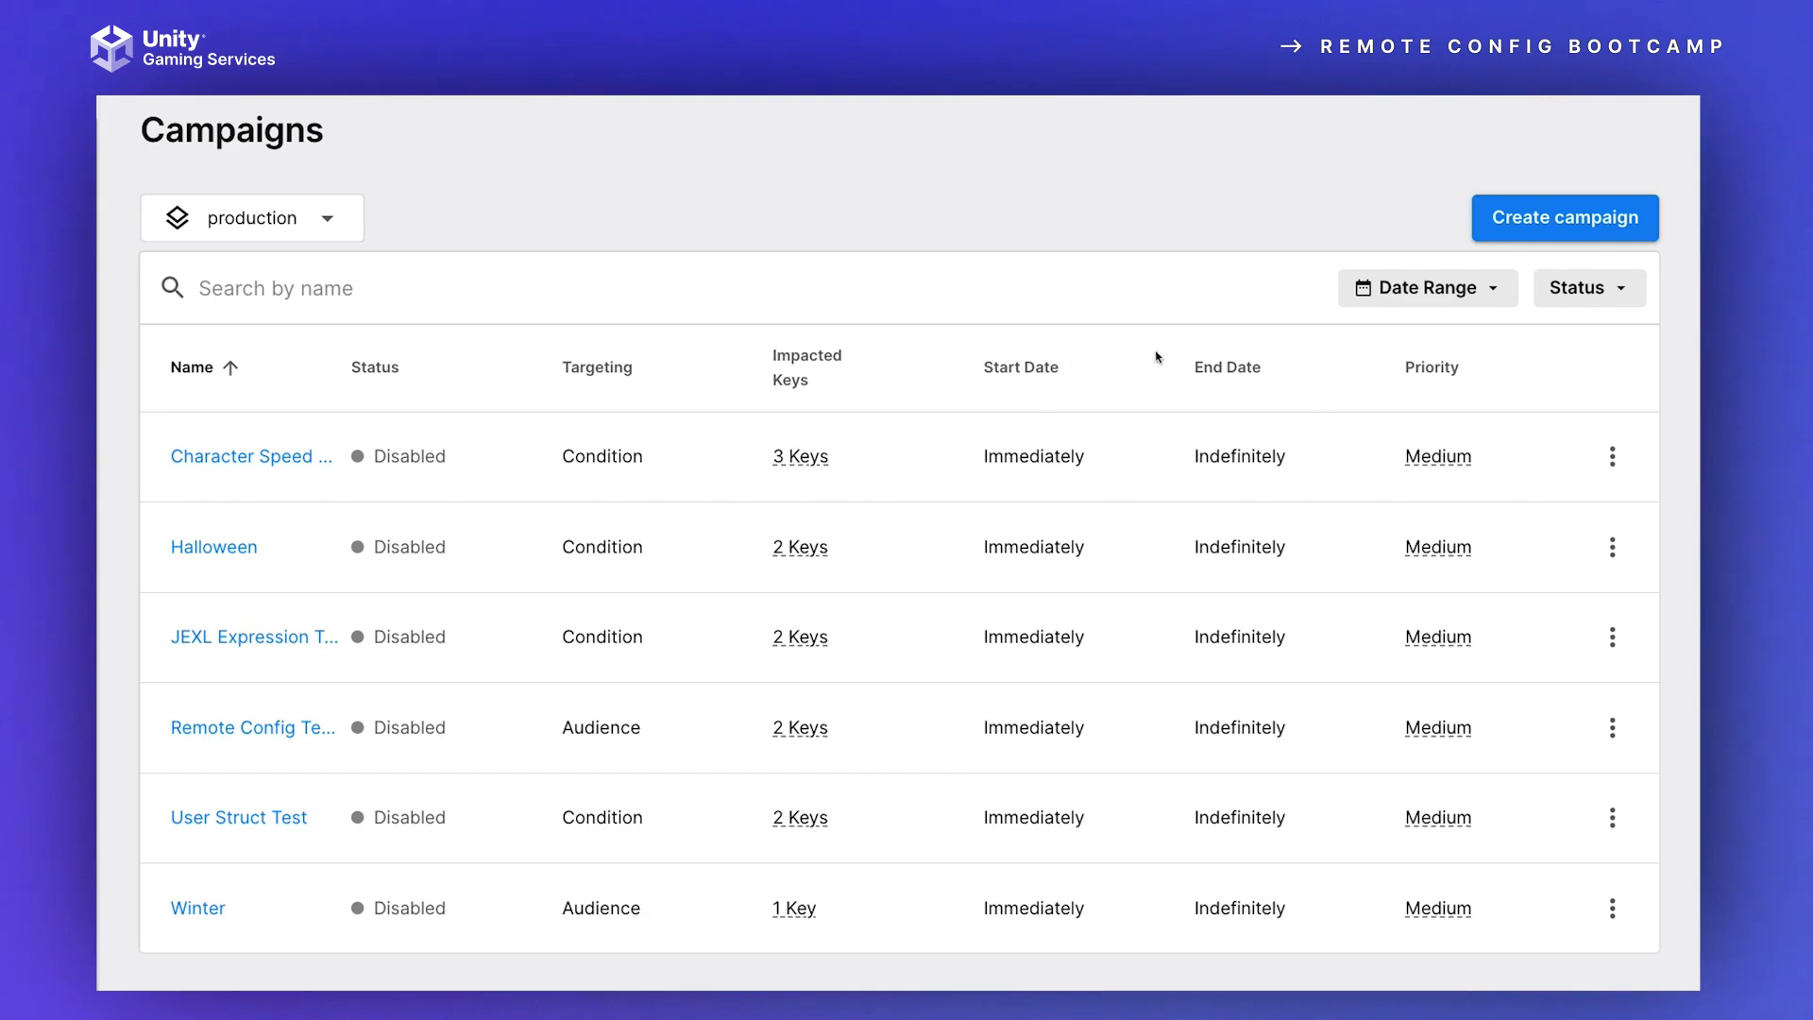
Step: Create a new campaign named Remote Config Test, and continue to its targeting settings
click(1554, 215)
click(698, 391)
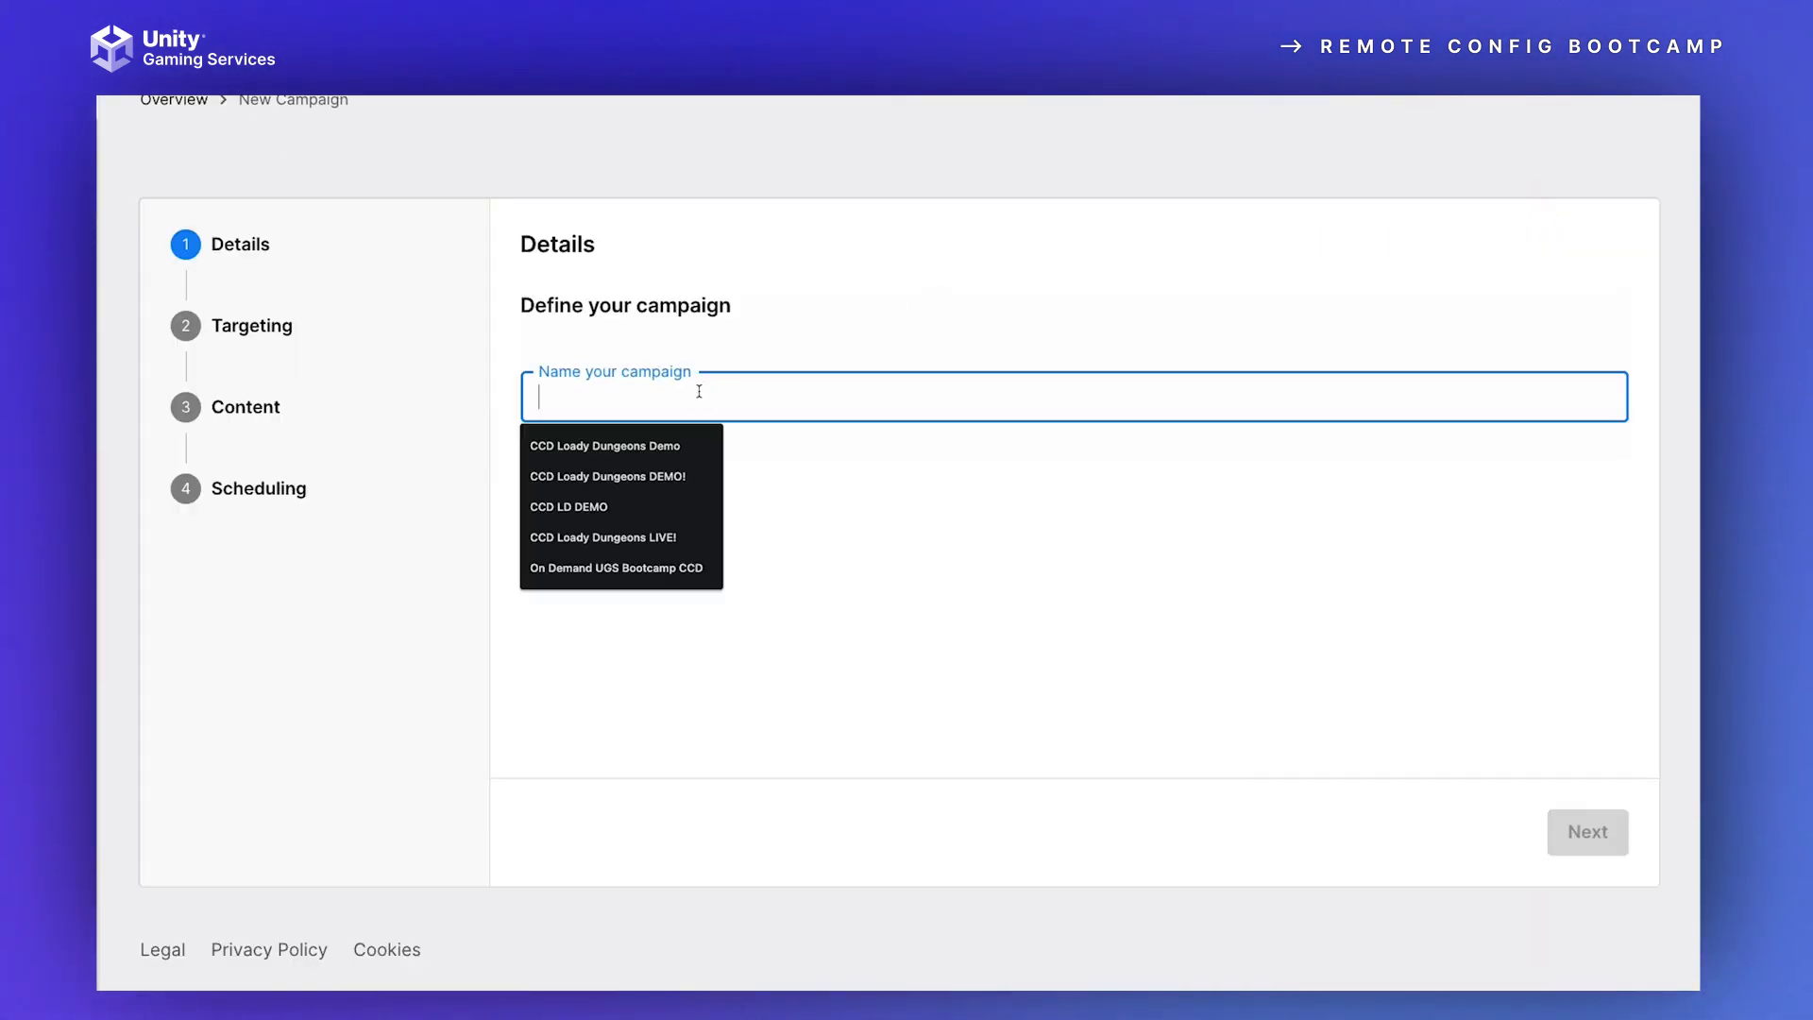
text(Remote Config Test)
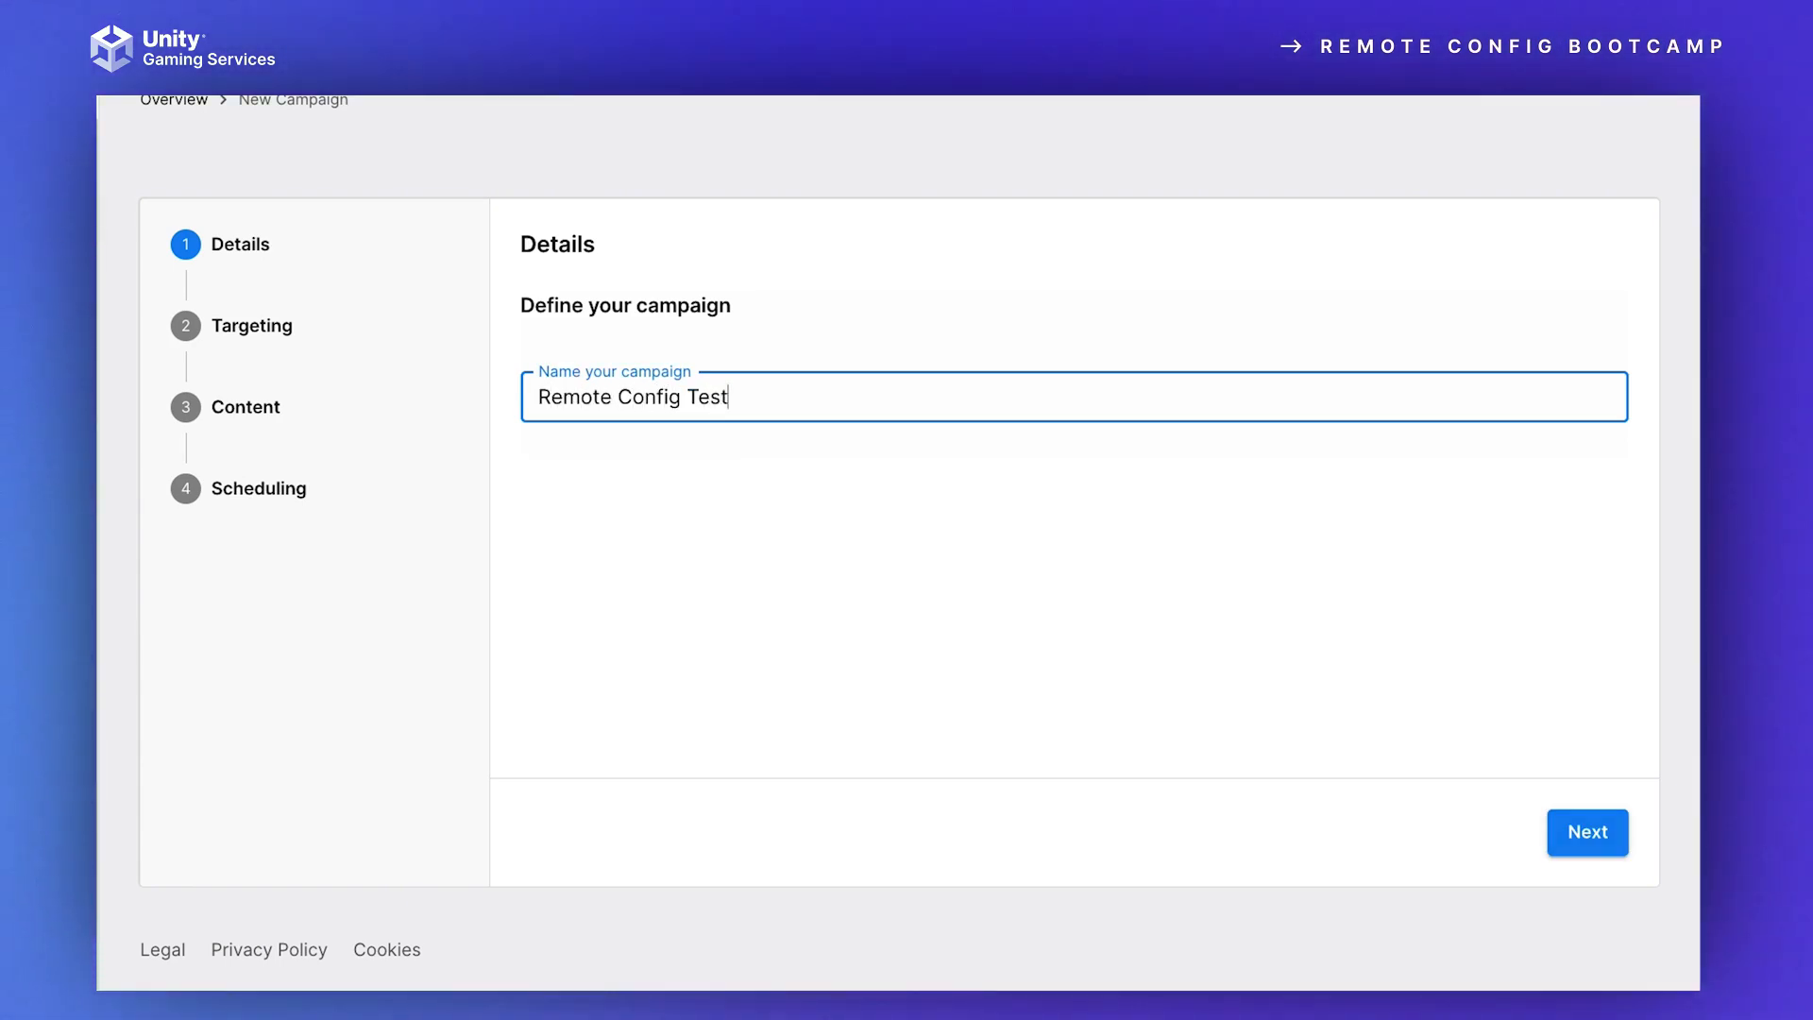
click(1577, 829)
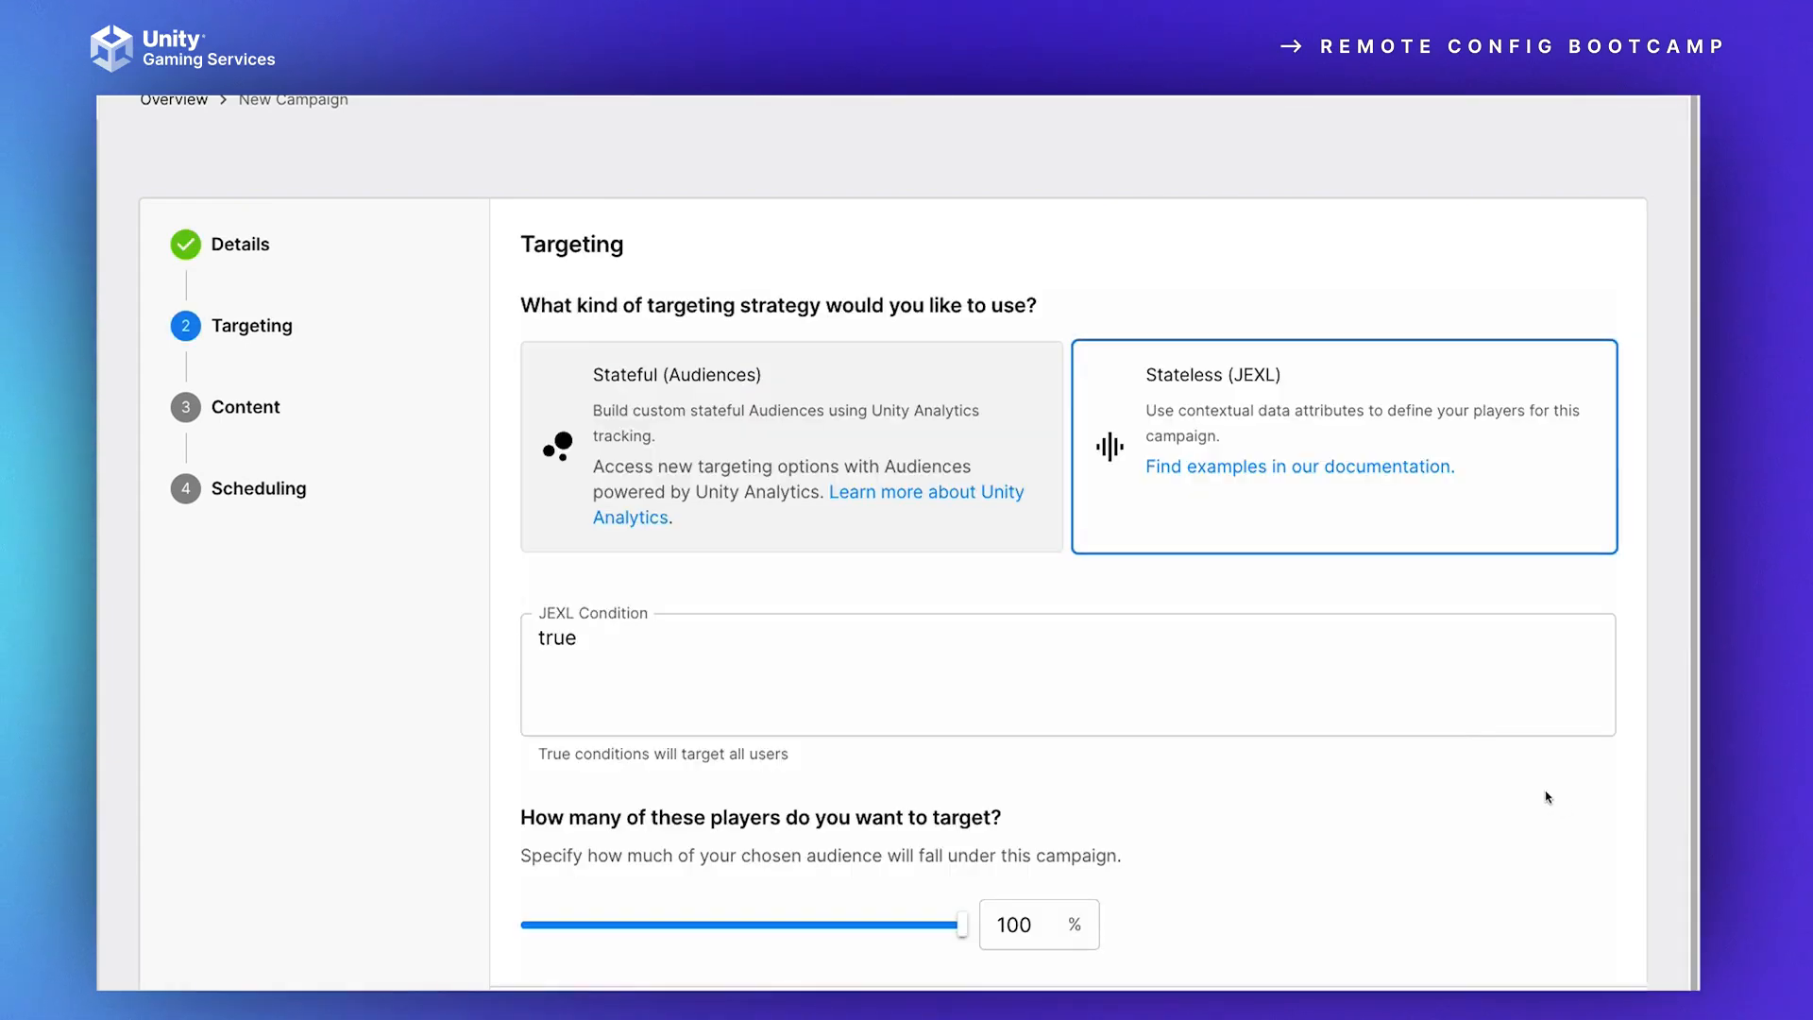
Step: Choose the Stateful (Audiences) targeting strategy, and select the Recently Active Players and Existing Players audiences
click(732, 390)
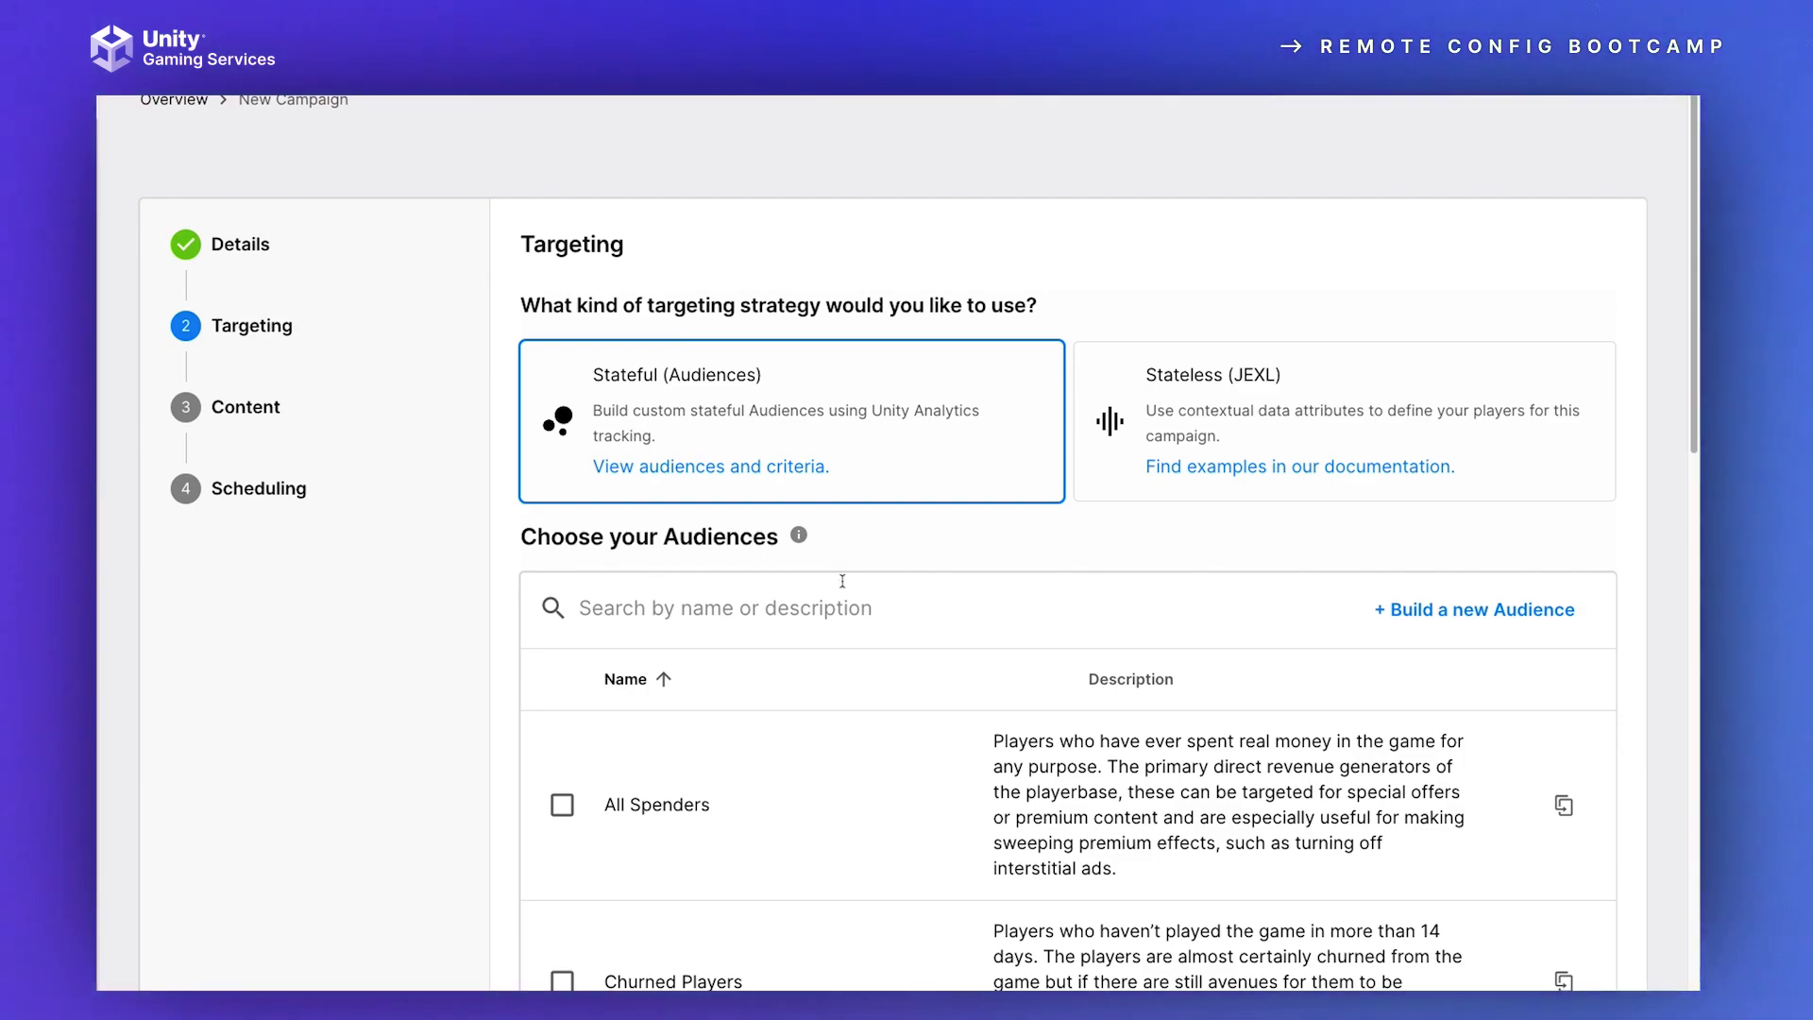
scroll(830, 688, down, 6)
scroll(820, 697, down, 5)
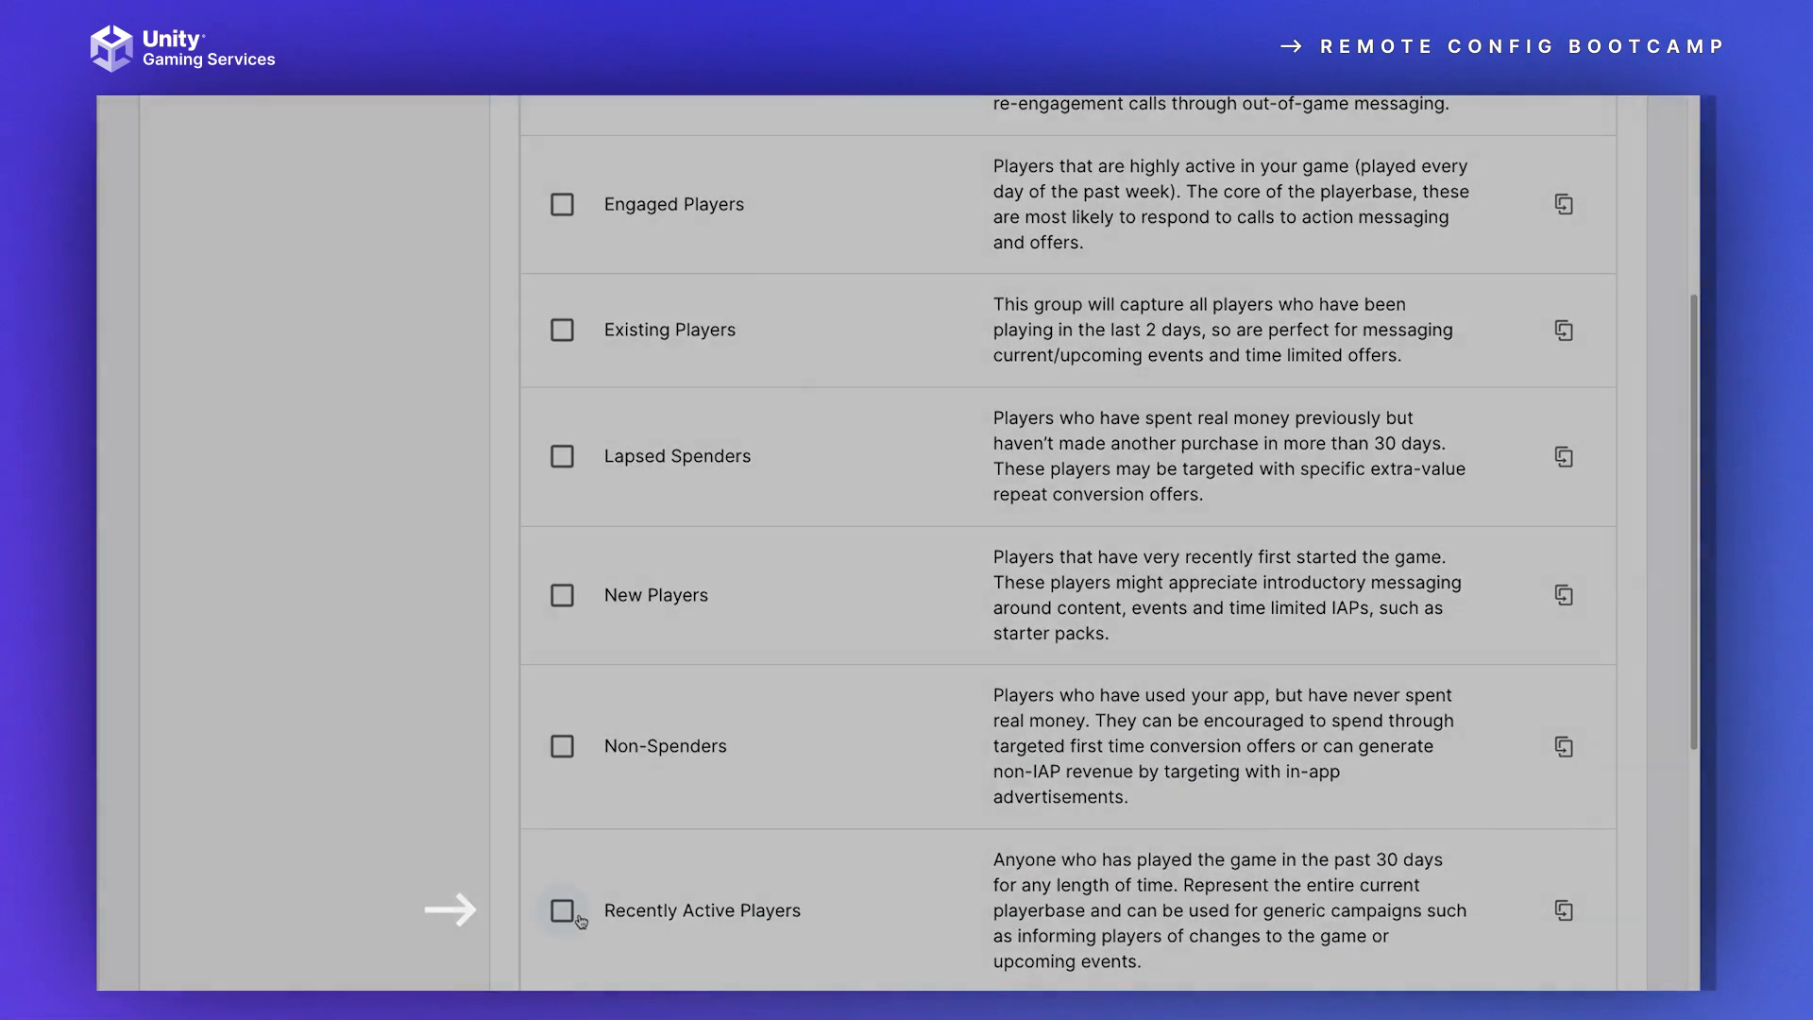
click(562, 910)
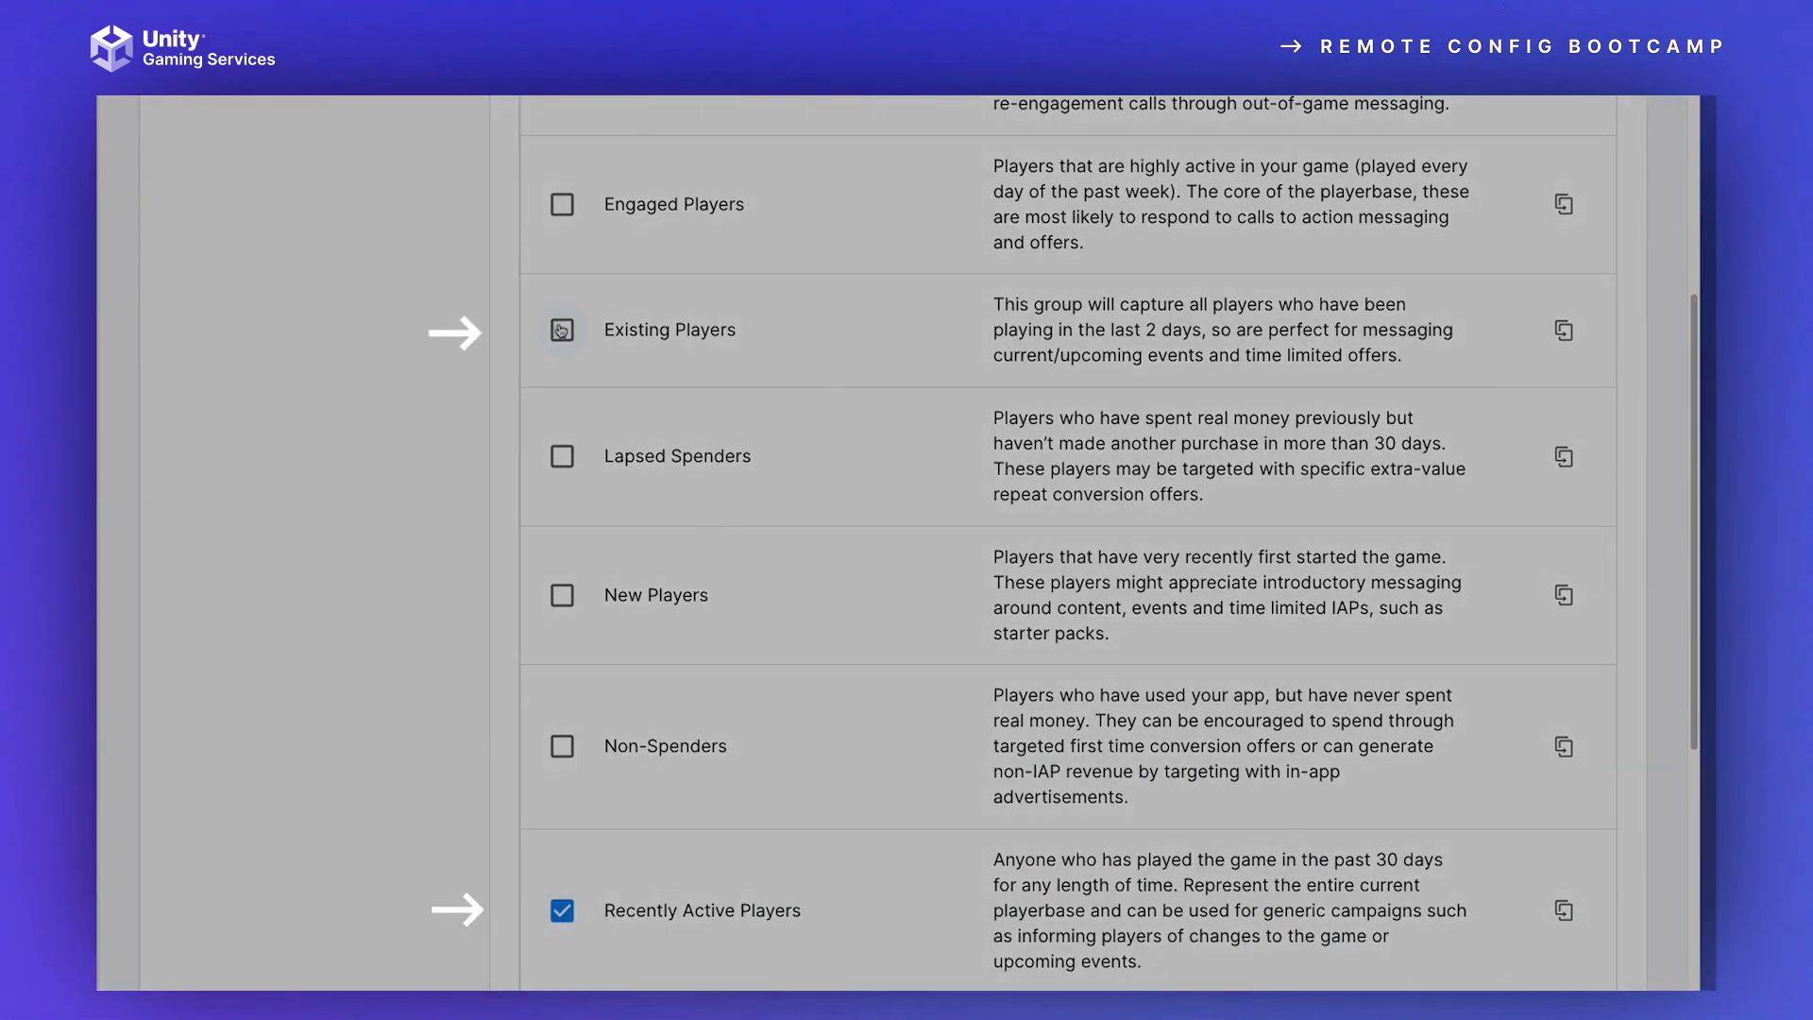
click(561, 329)
scroll(859, 486, up, 8)
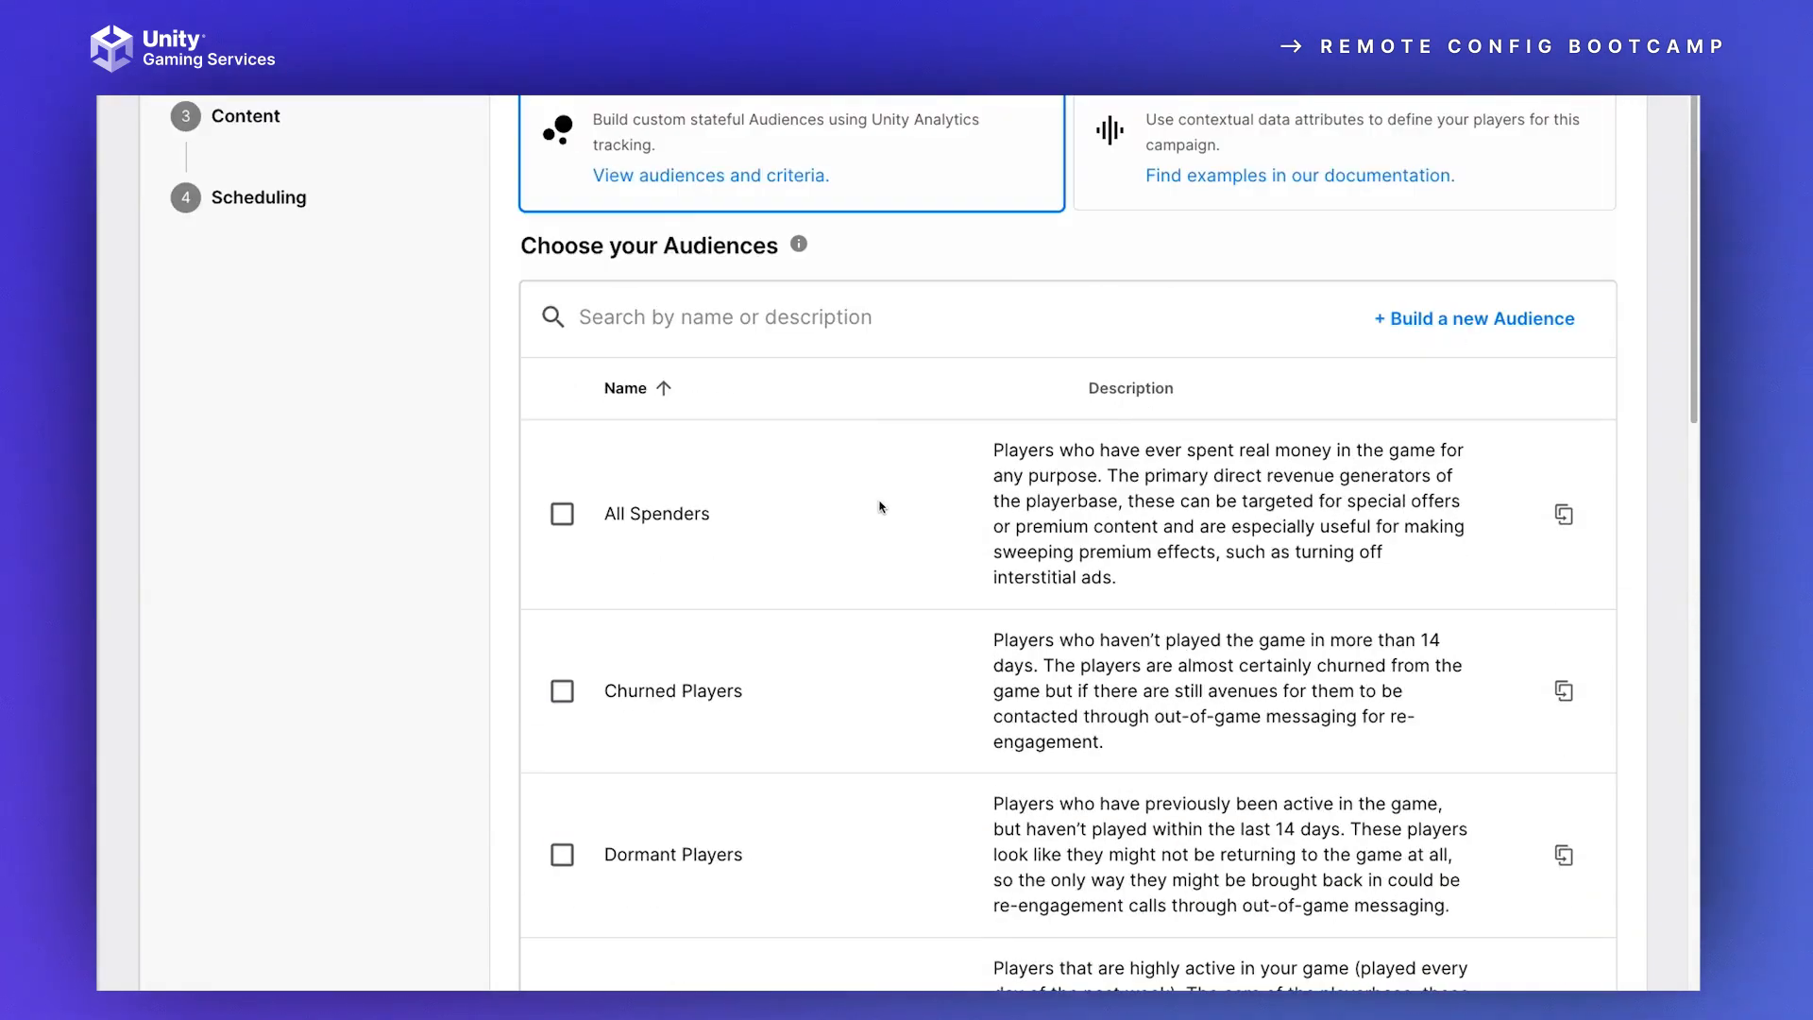
scroll(878, 506, up, 3)
scroll(1208, 399, up, 3)
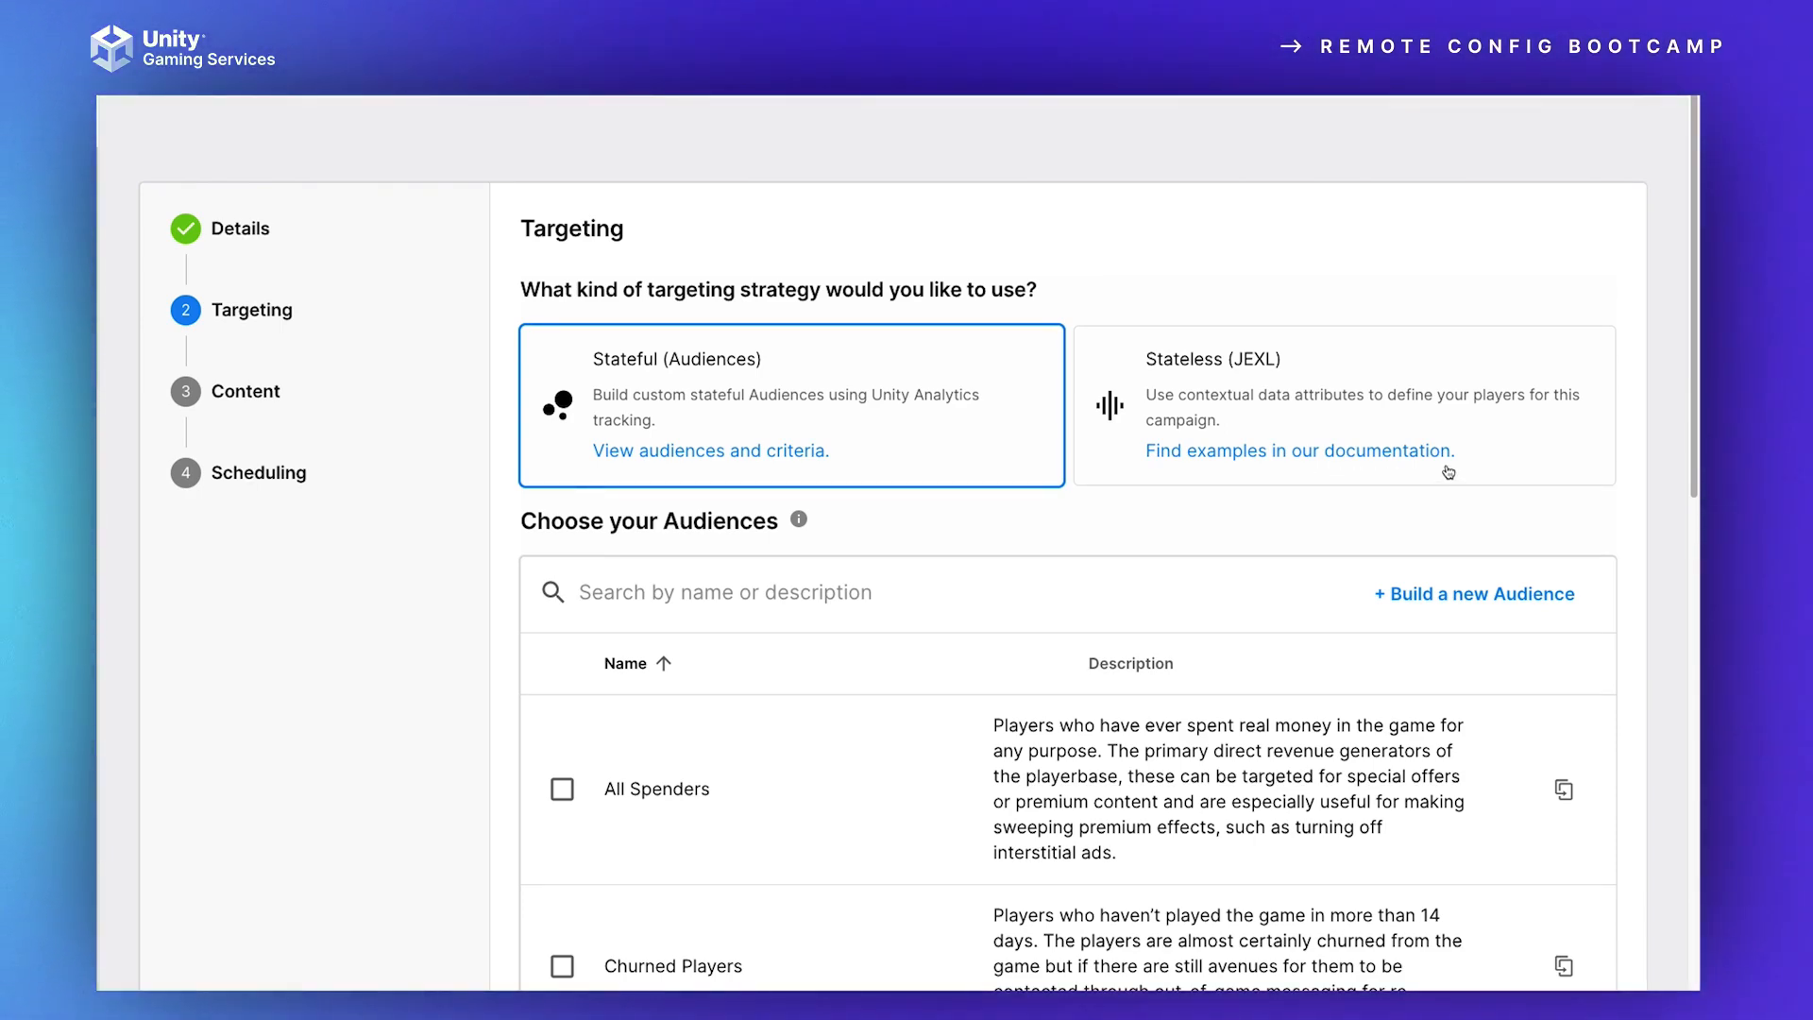
Step: Keep the campaign targeting 100% of the chosen players, and continue to its content settings
scroll(1336, 544, down, 15)
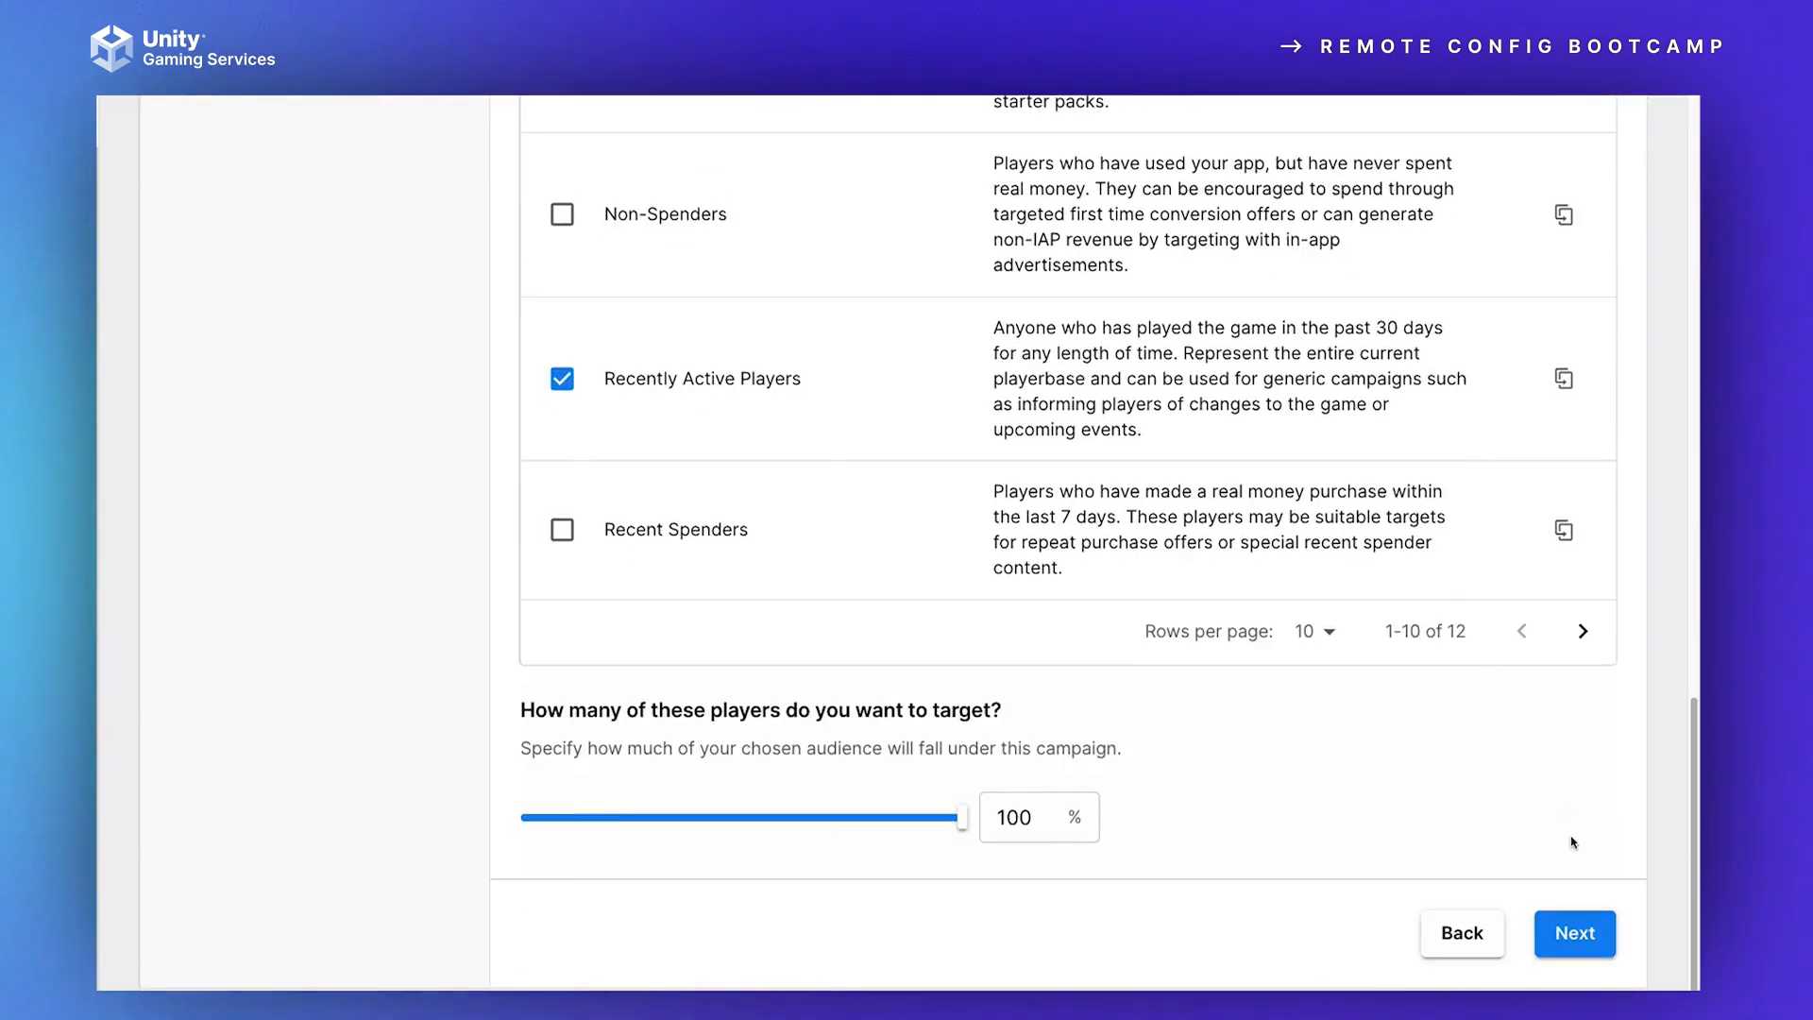
click(967, 828)
drag(968, 827, 1081, 822)
click(1570, 931)
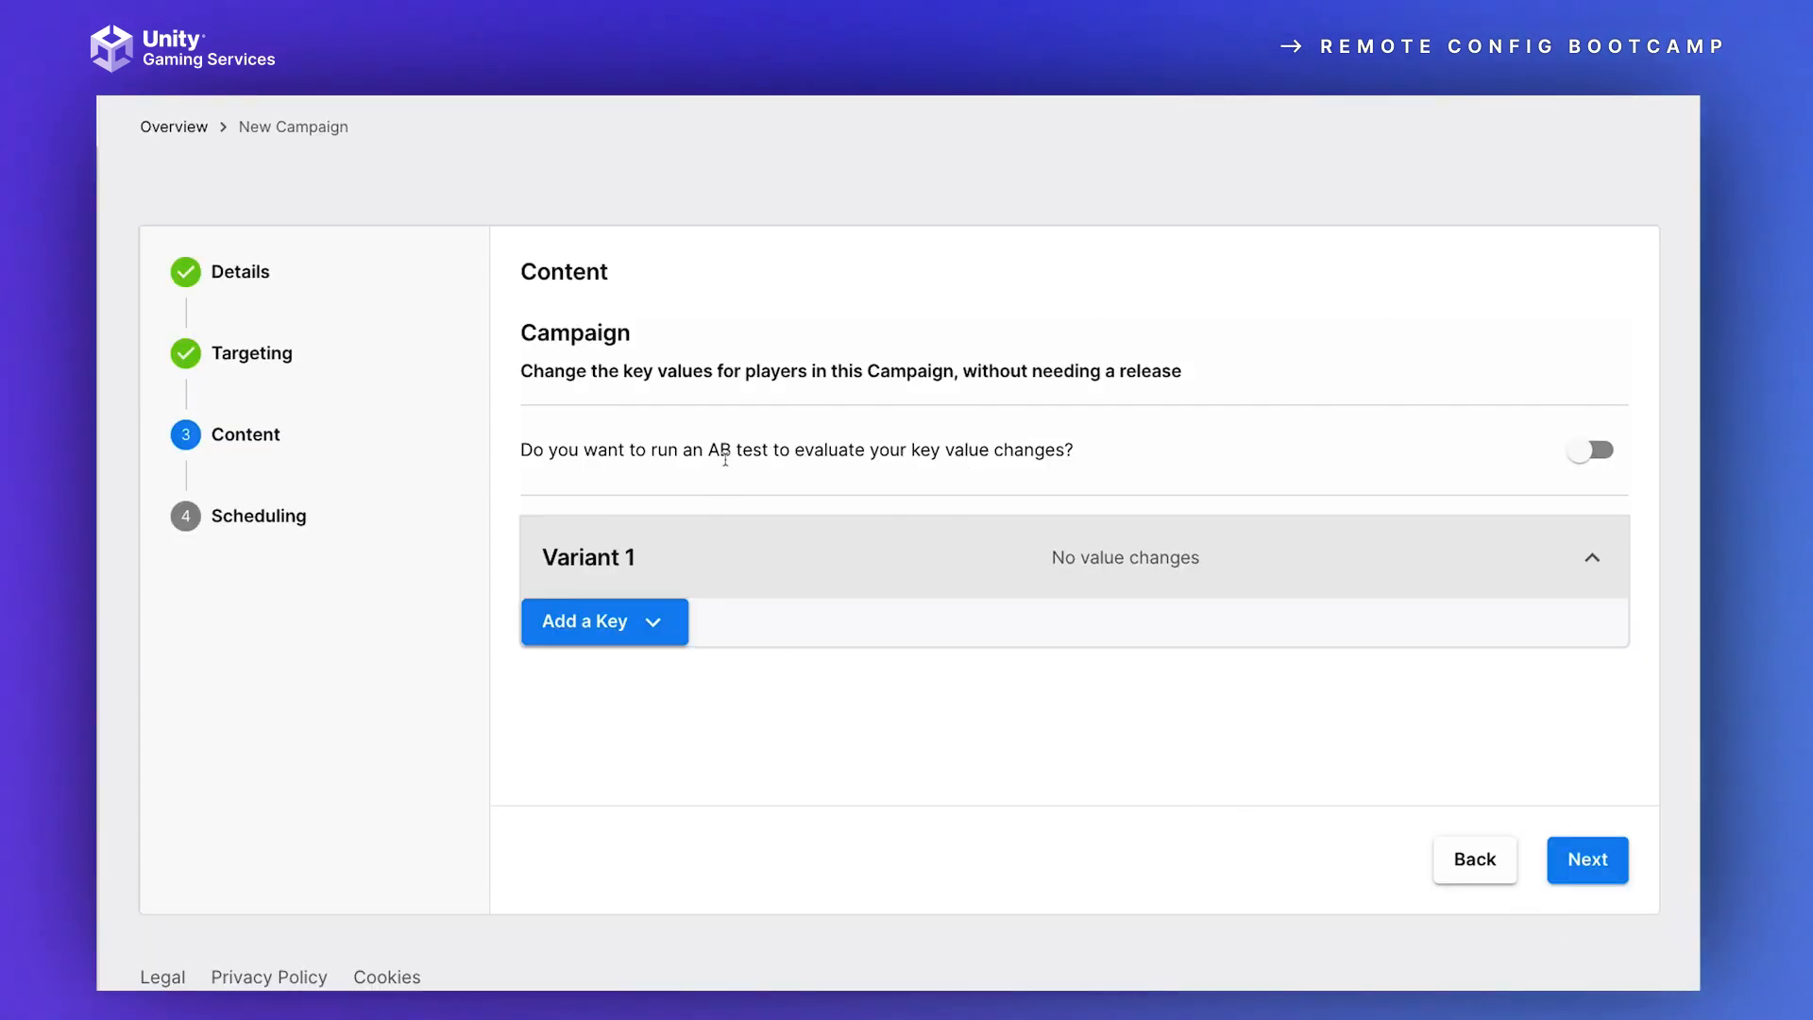
Step: Add the ActiveHat key to Variant 1 with value 3, and enable the AB test for the campaign
click(652, 623)
click(630, 641)
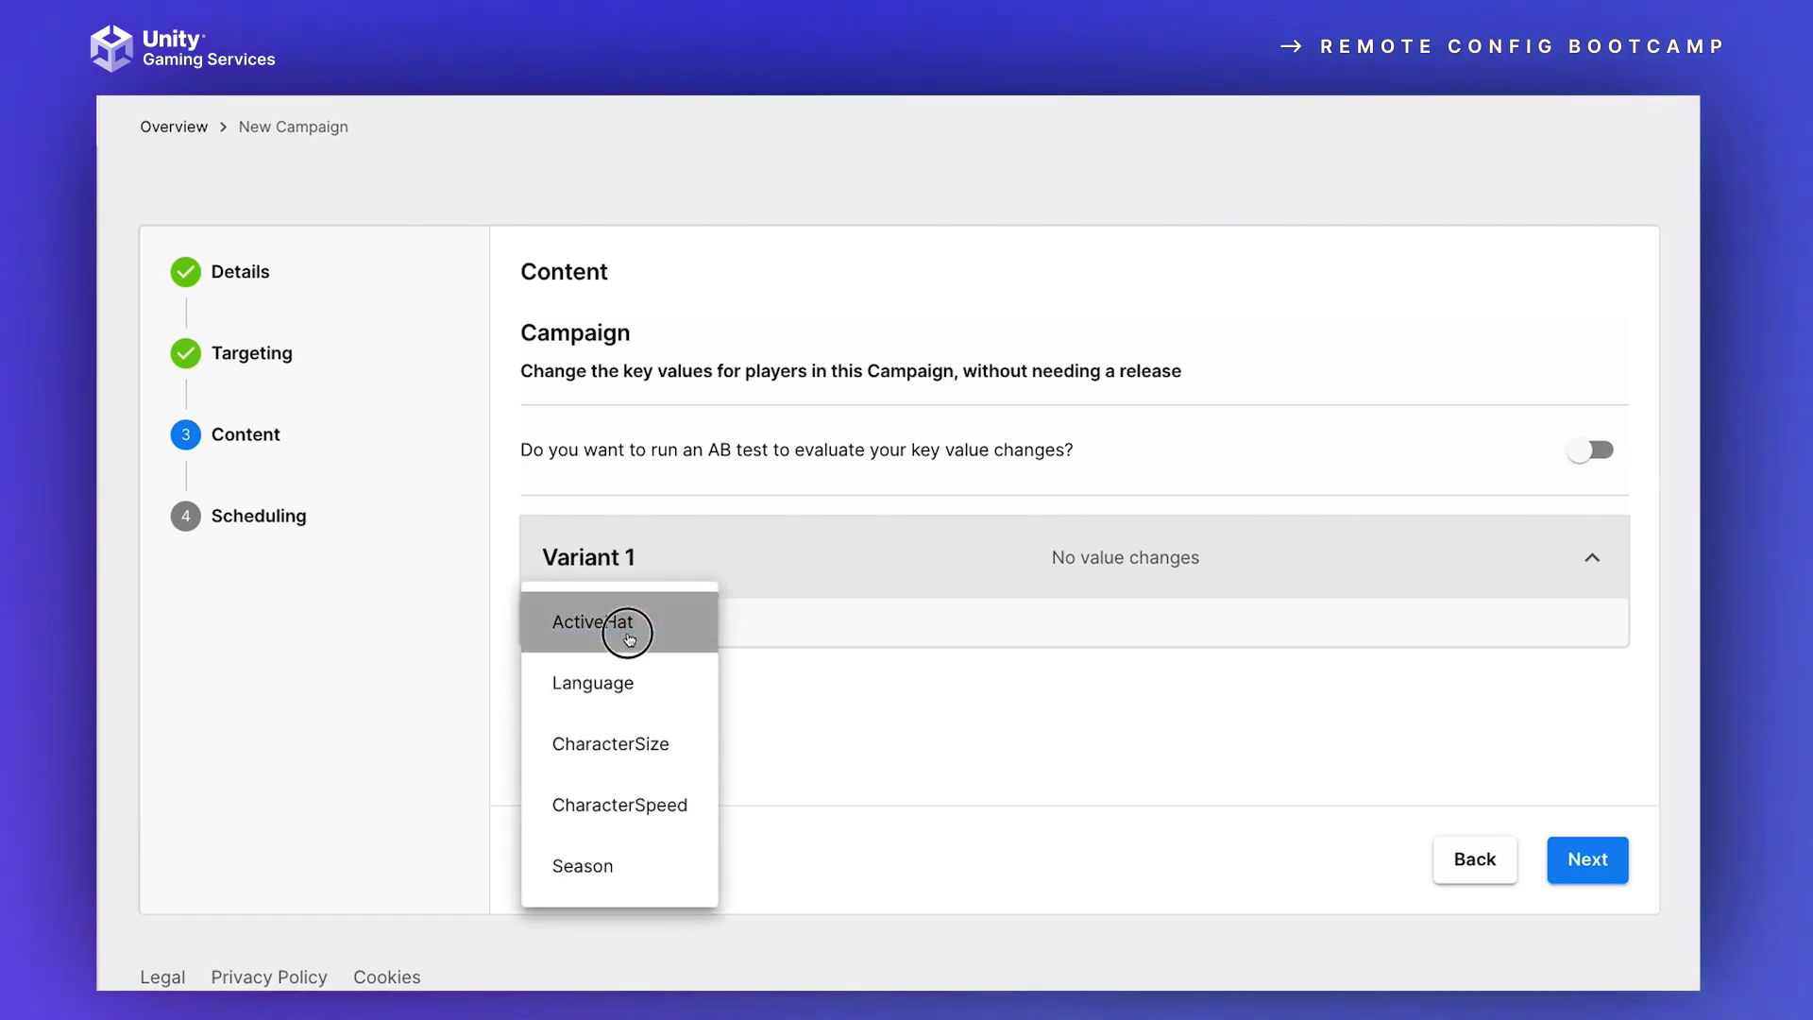
click(635, 643)
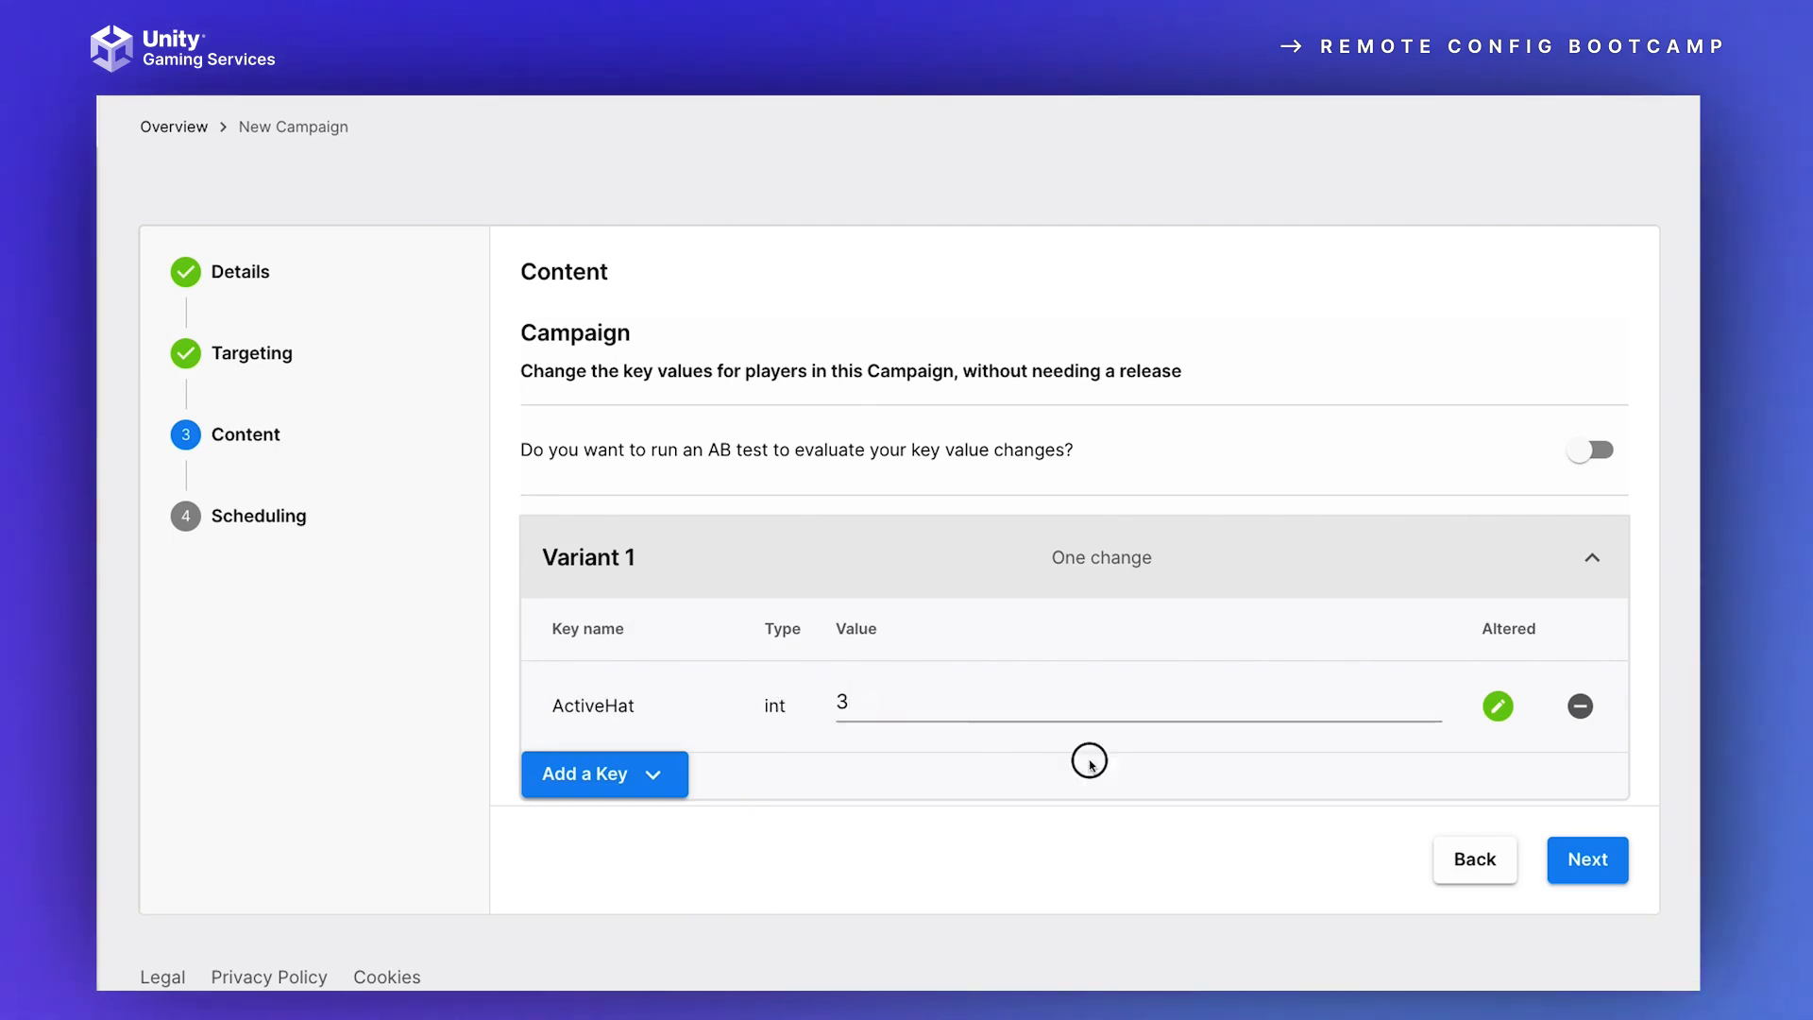
click(1591, 450)
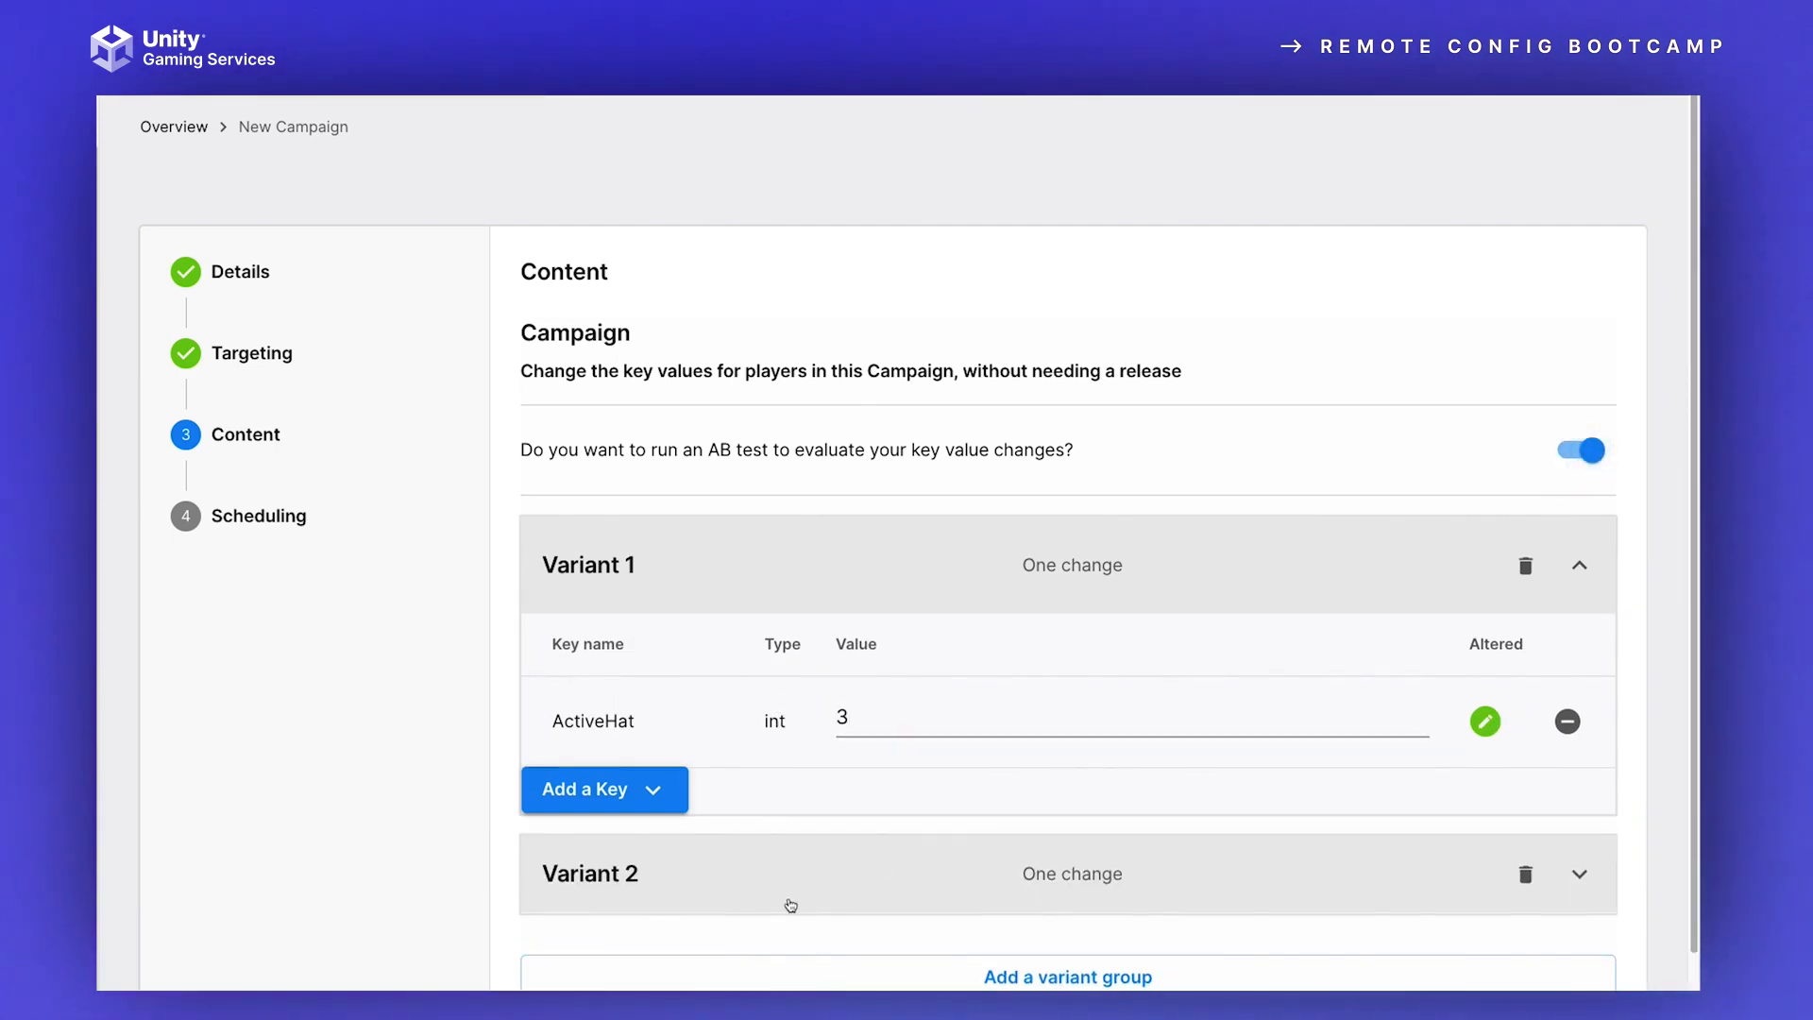
Step: Add a third variant group to the AB test, and delete it
scroll(1124, 975, down, 2)
click(1029, 841)
scroll(960, 806, down, 2)
click(1526, 720)
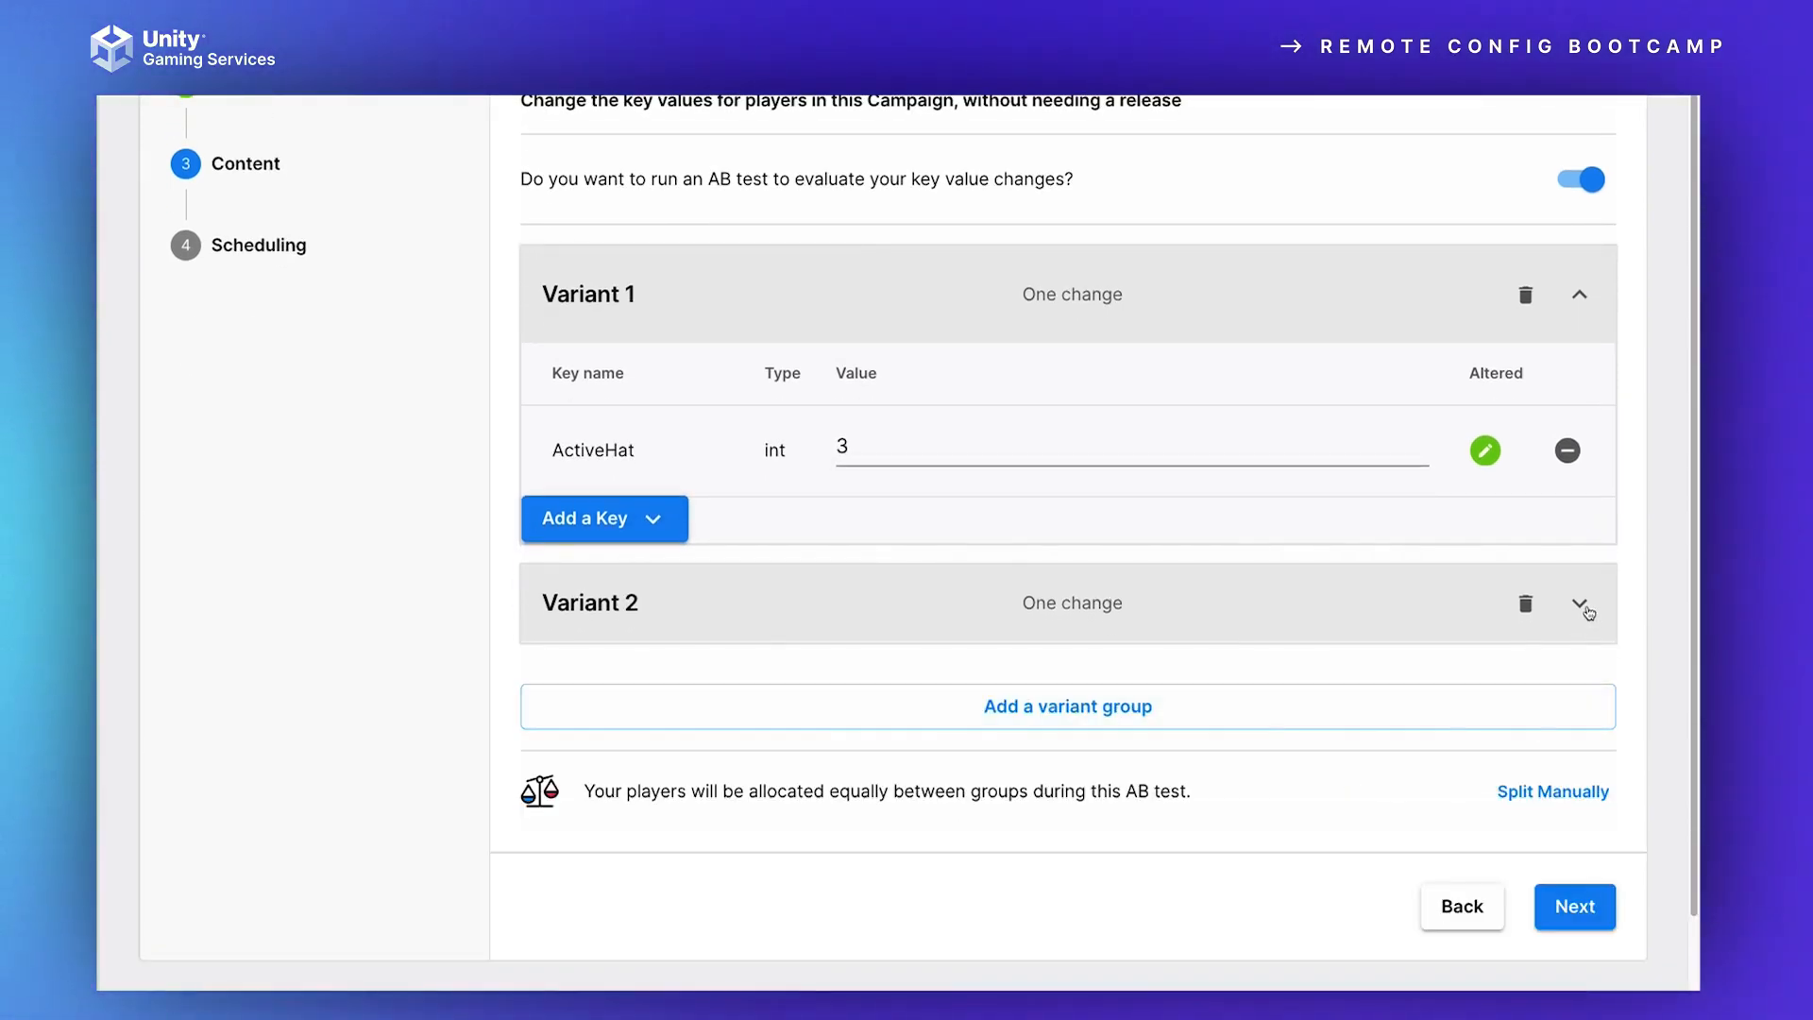
Step: Expand Variant 2 and set its ActiveHat value to 4
click(1579, 609)
double_click(814, 763)
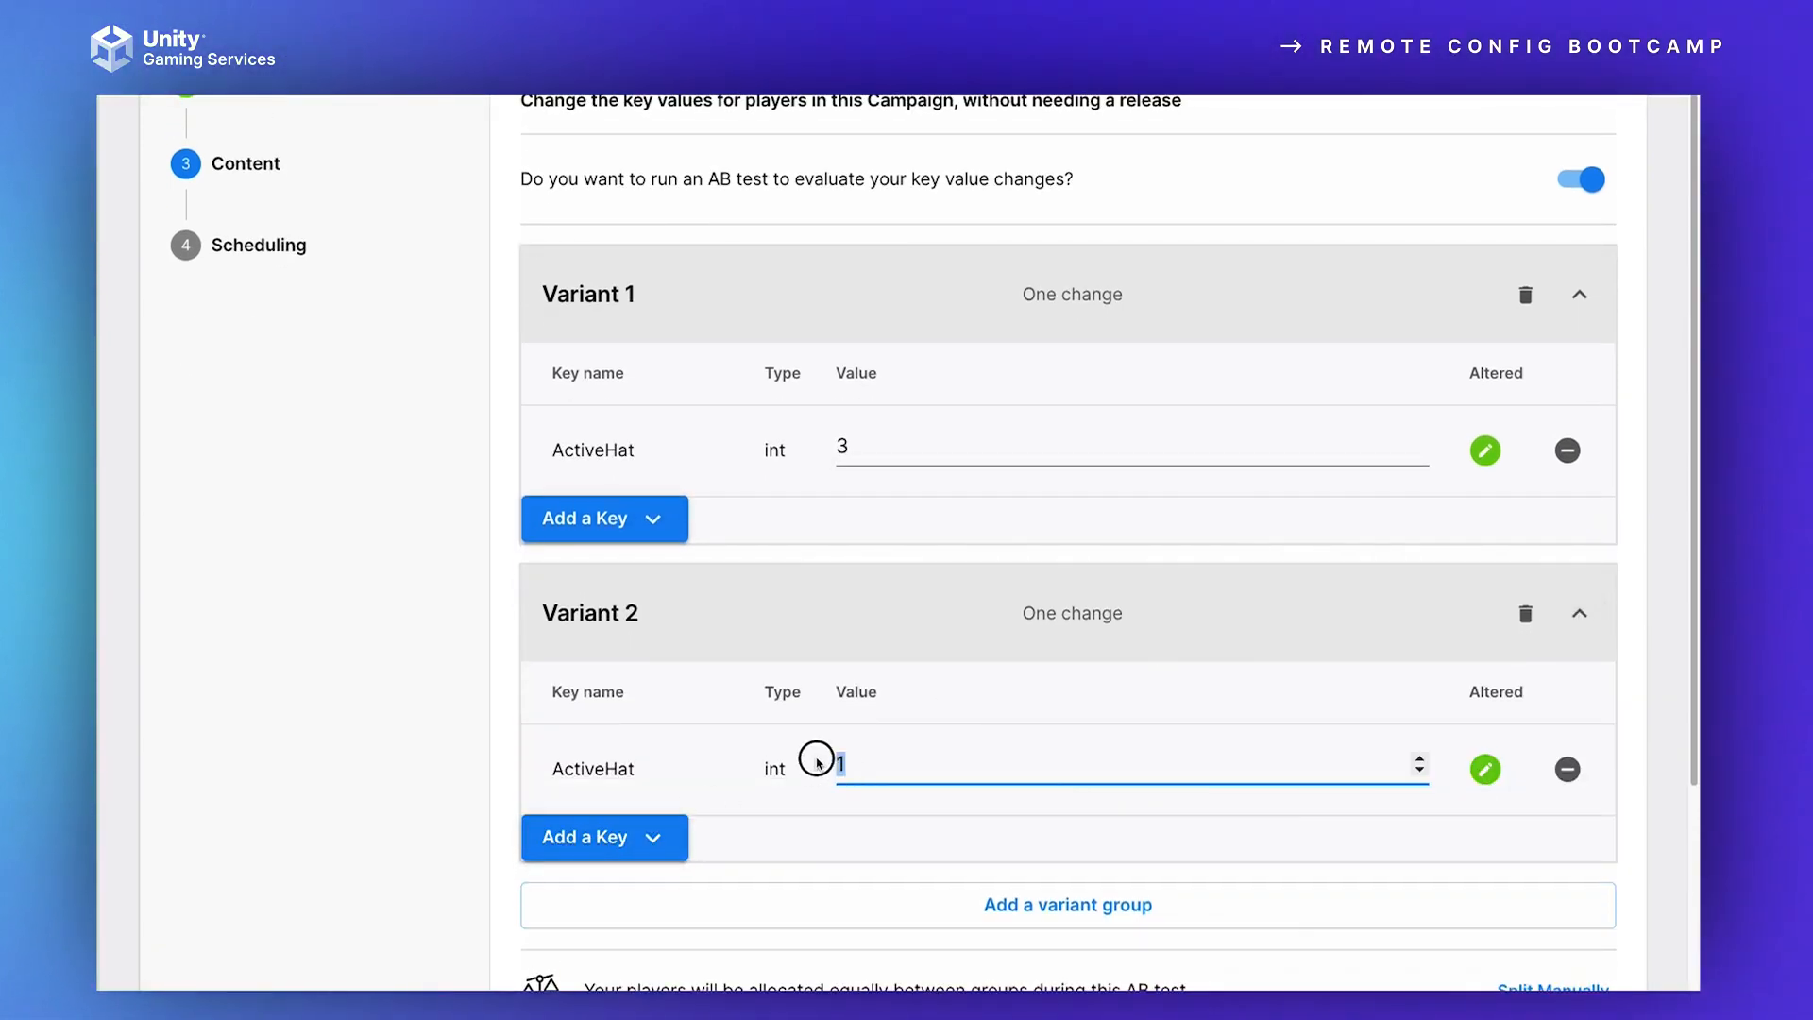
text(4)
click(472, 666)
Step: Switch the AB test's player allocation to a manual split between the two variants
scroll(944, 841, down, 1)
click(1508, 877)
scroll(1133, 839, down, 1)
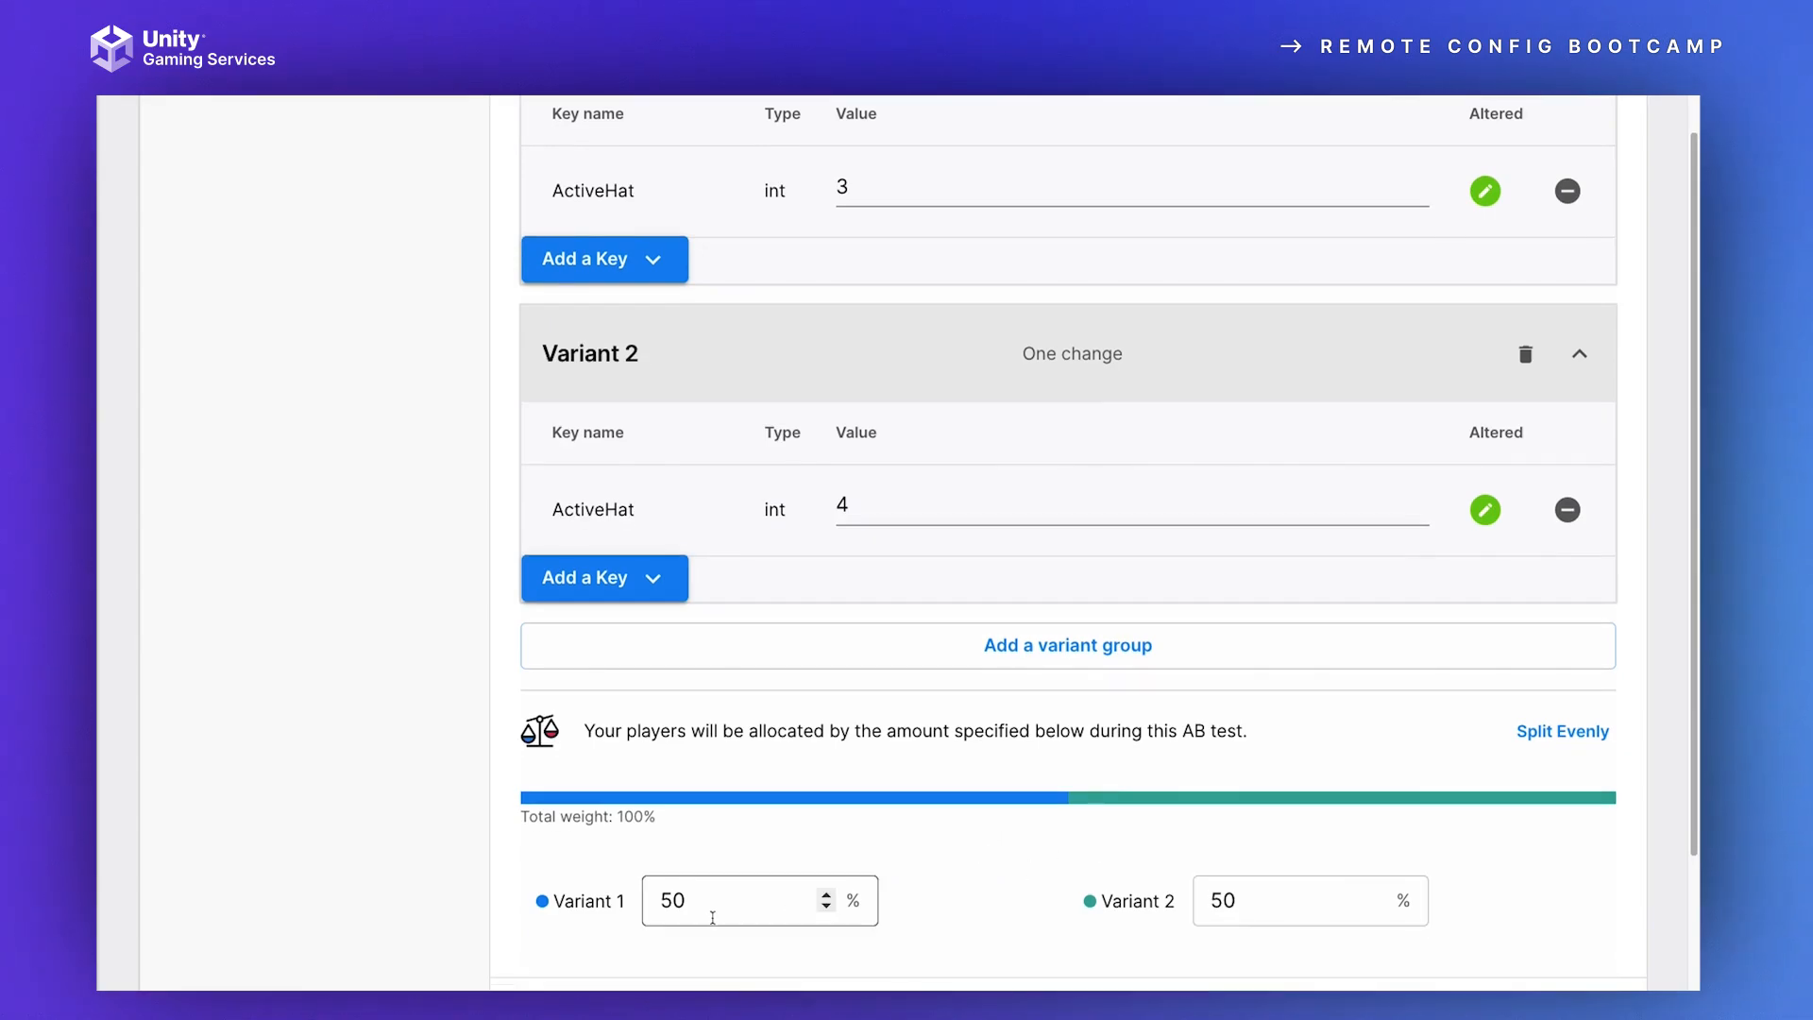
Step: Add a third variant group to the AB test and expand its key list
click(998, 646)
scroll(1227, 661, down, 1)
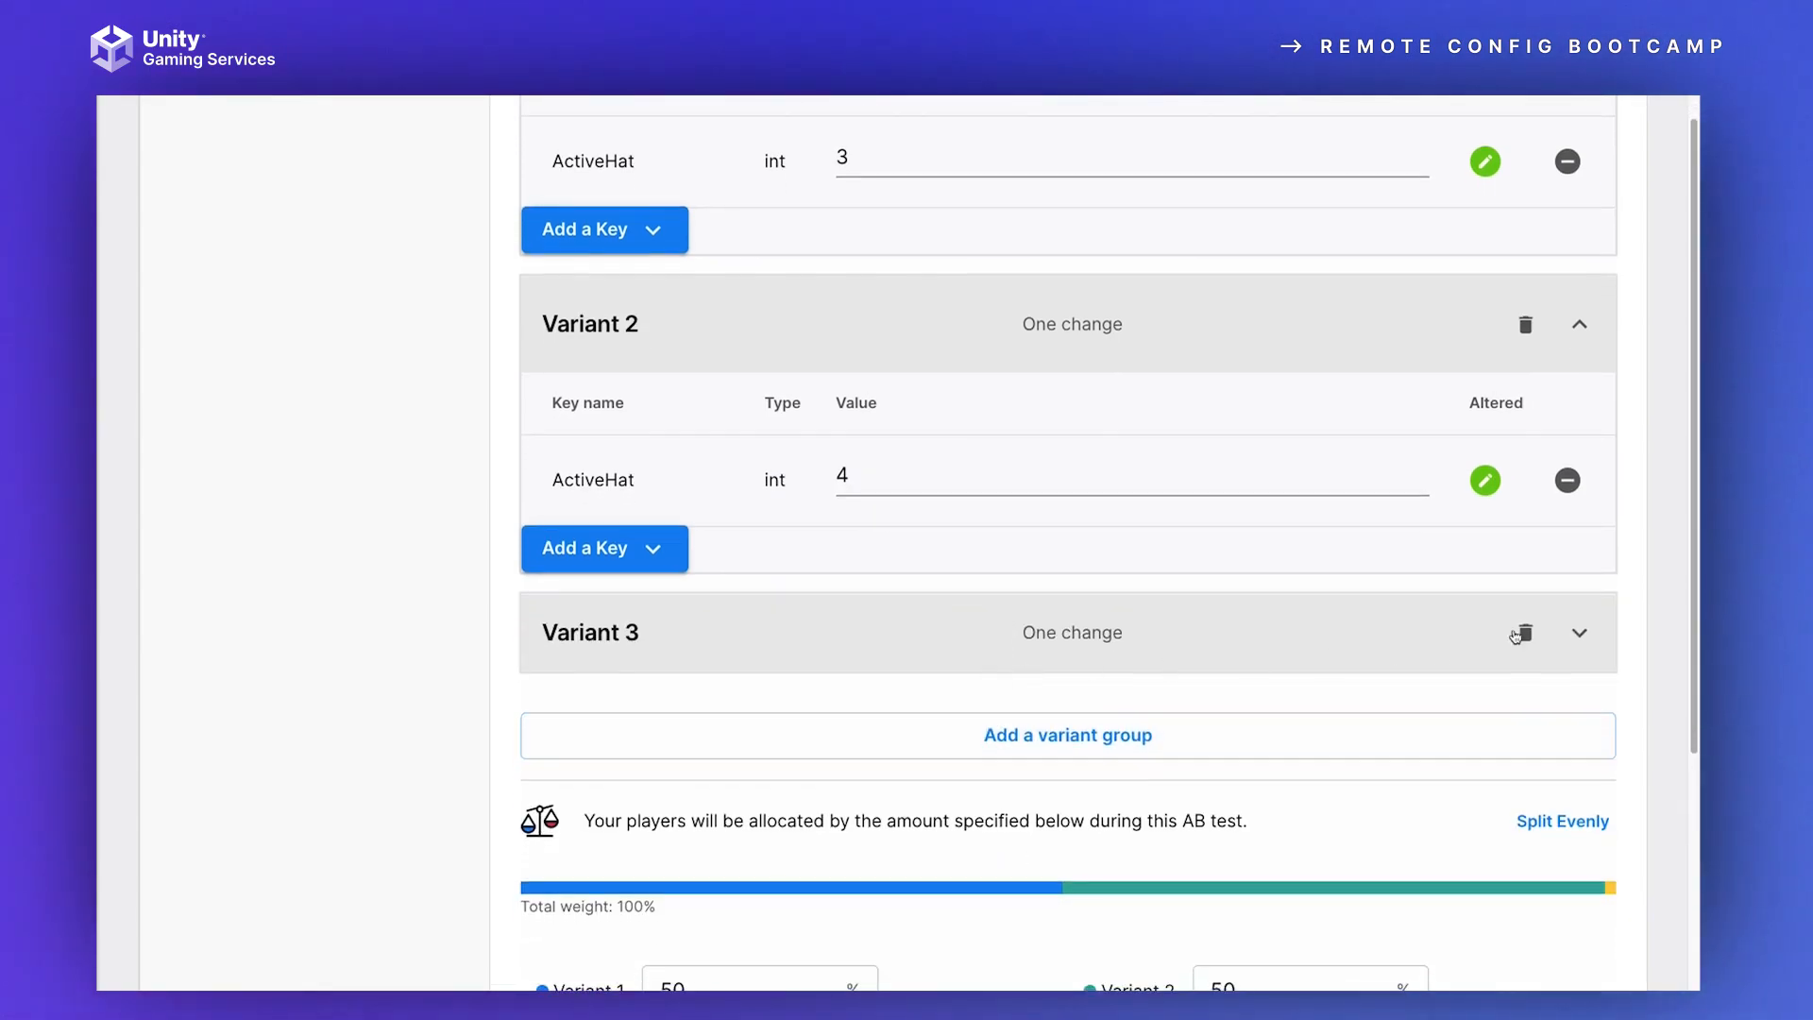
click(1563, 631)
Step: Set the player allocation to 33% for Variants 1 and 3 and 32% for Variant 2
scroll(1254, 696, down, 5)
click(704, 817)
text(33)
click(642, 696)
text(33)
key(Tab)
click(1184, 699)
click(1231, 754)
scroll(1231, 754, down, 1)
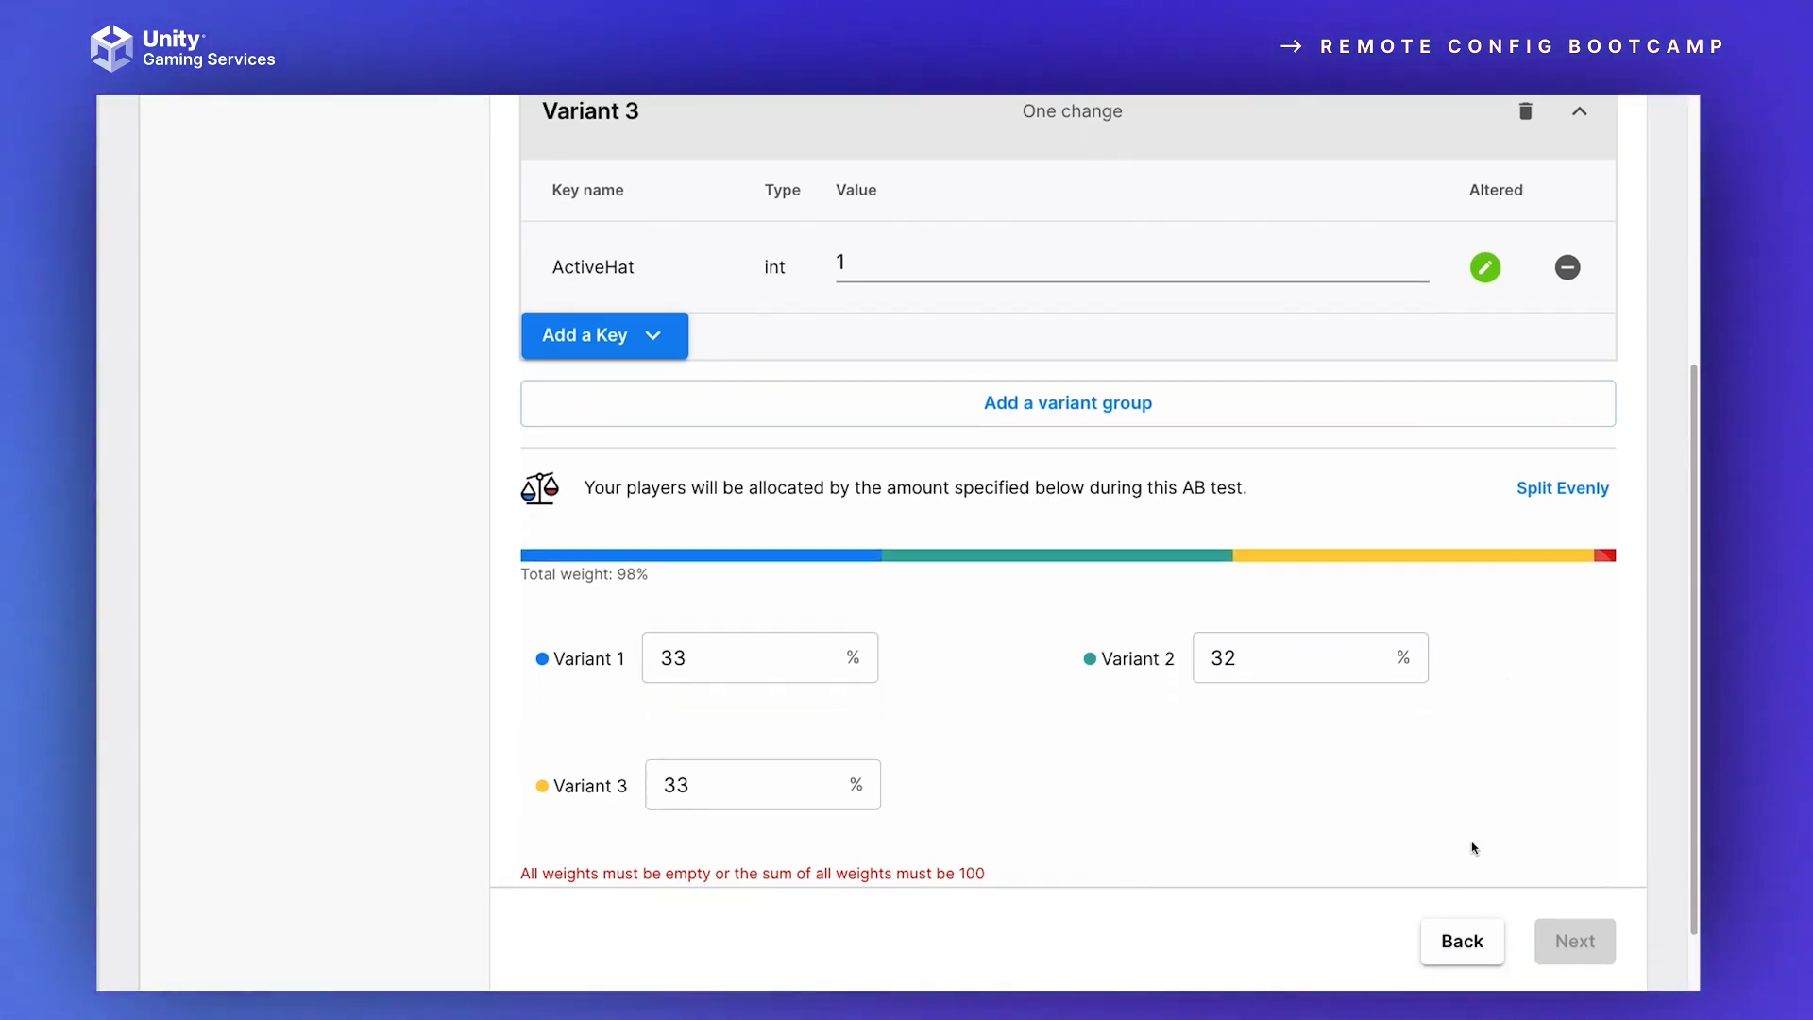
Step: Set Variant 2's allocation to 33%, and switch the player split to even and back to manual
click(1248, 658)
key(BackSpace)
text(3)
click(1273, 668)
click(1584, 489)
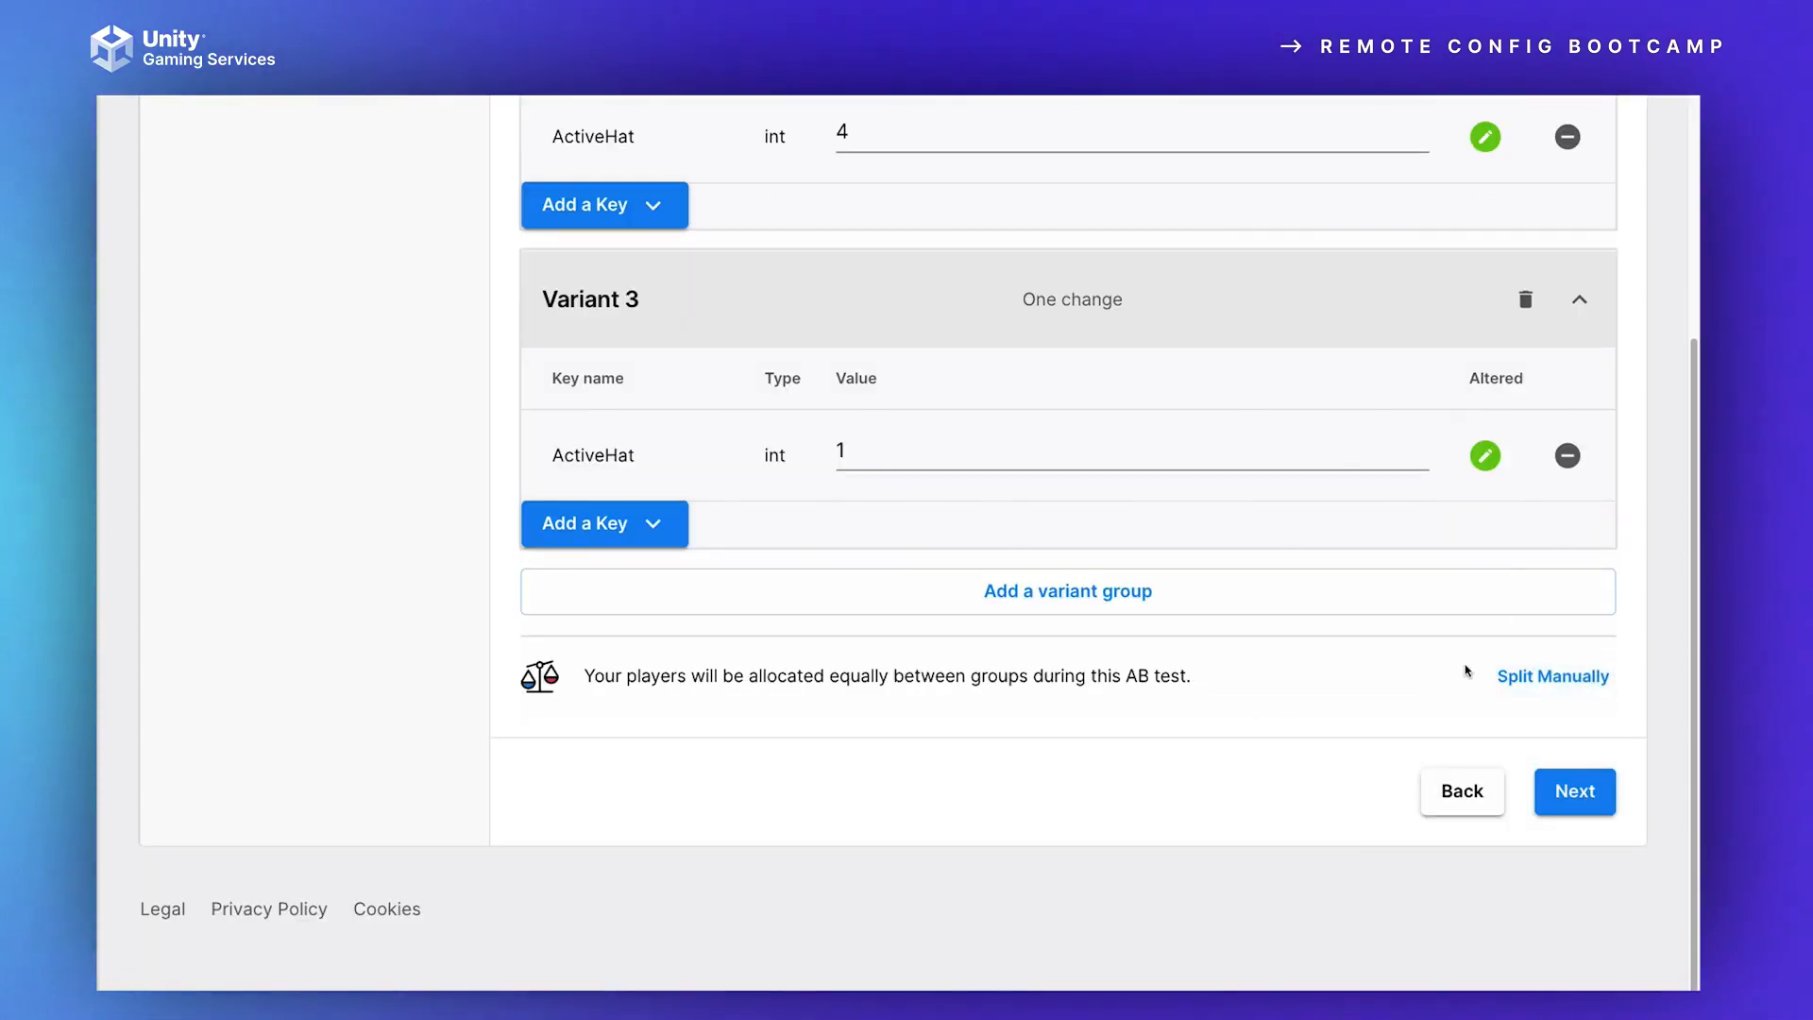
click(1498, 685)
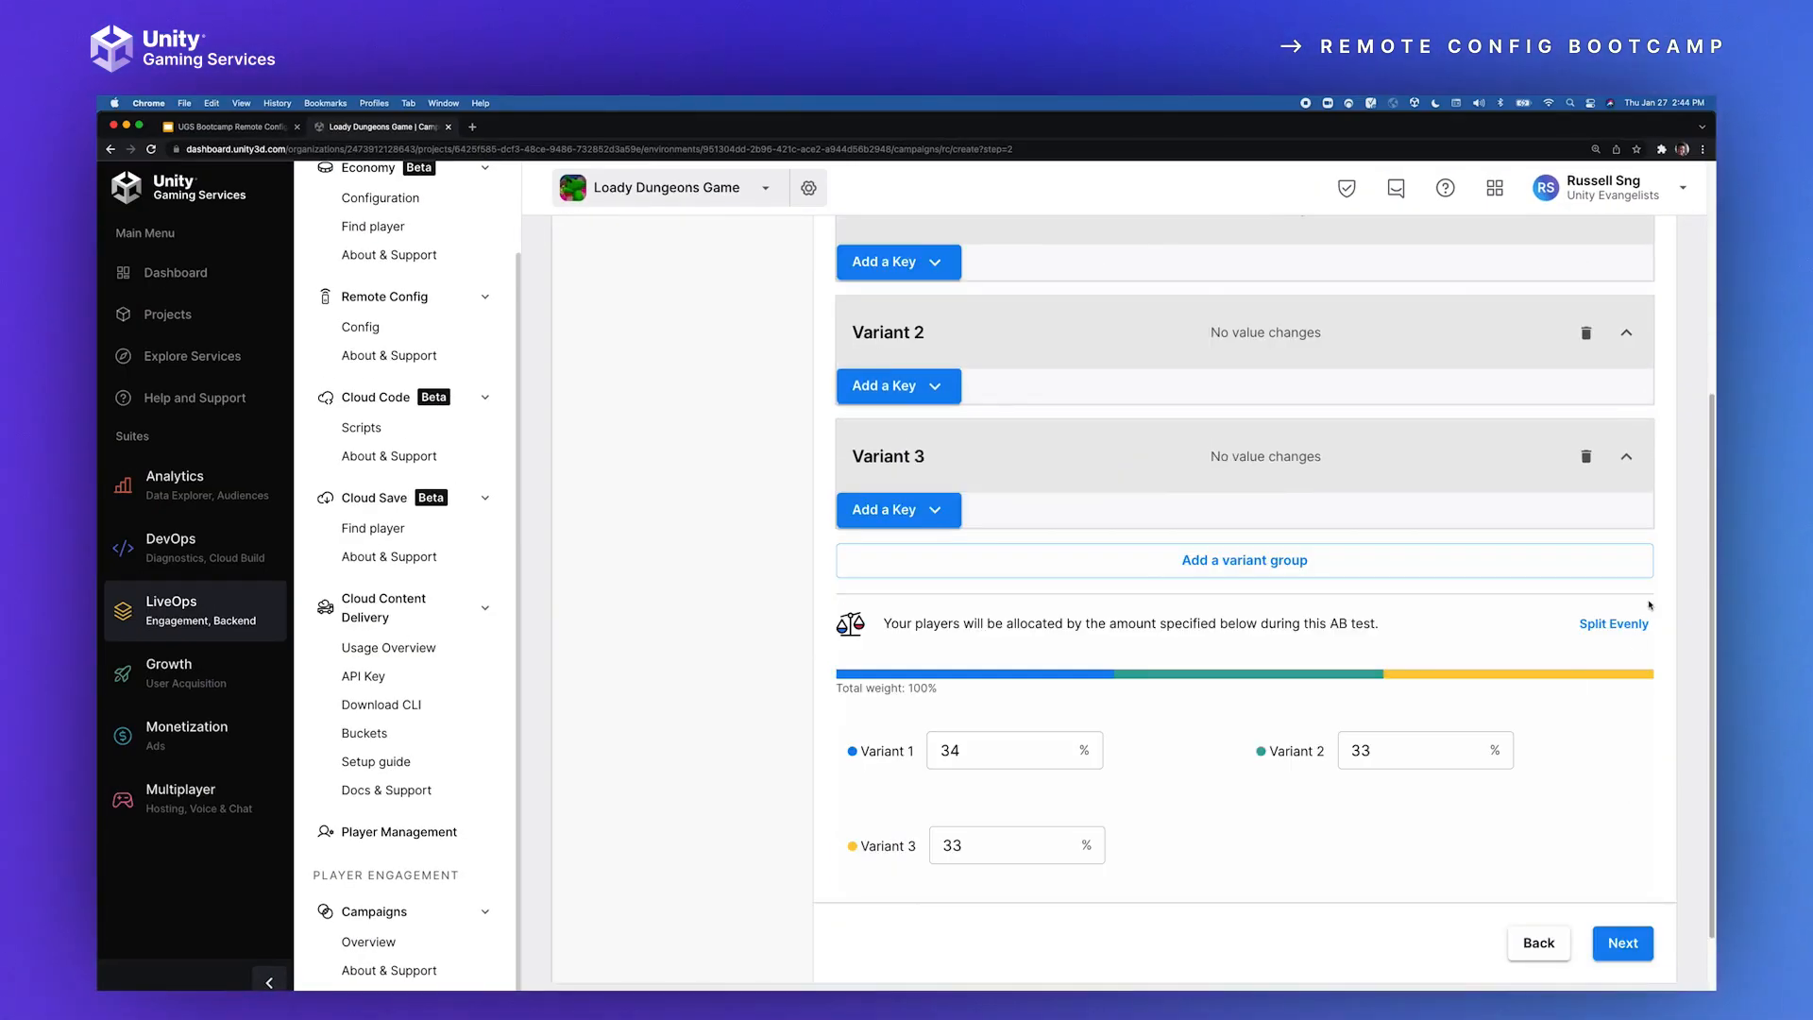
Step: Turn off the AB test, and add the ActiveHat key to Variant 1 with value 3
scroll(1431, 698, up, 5)
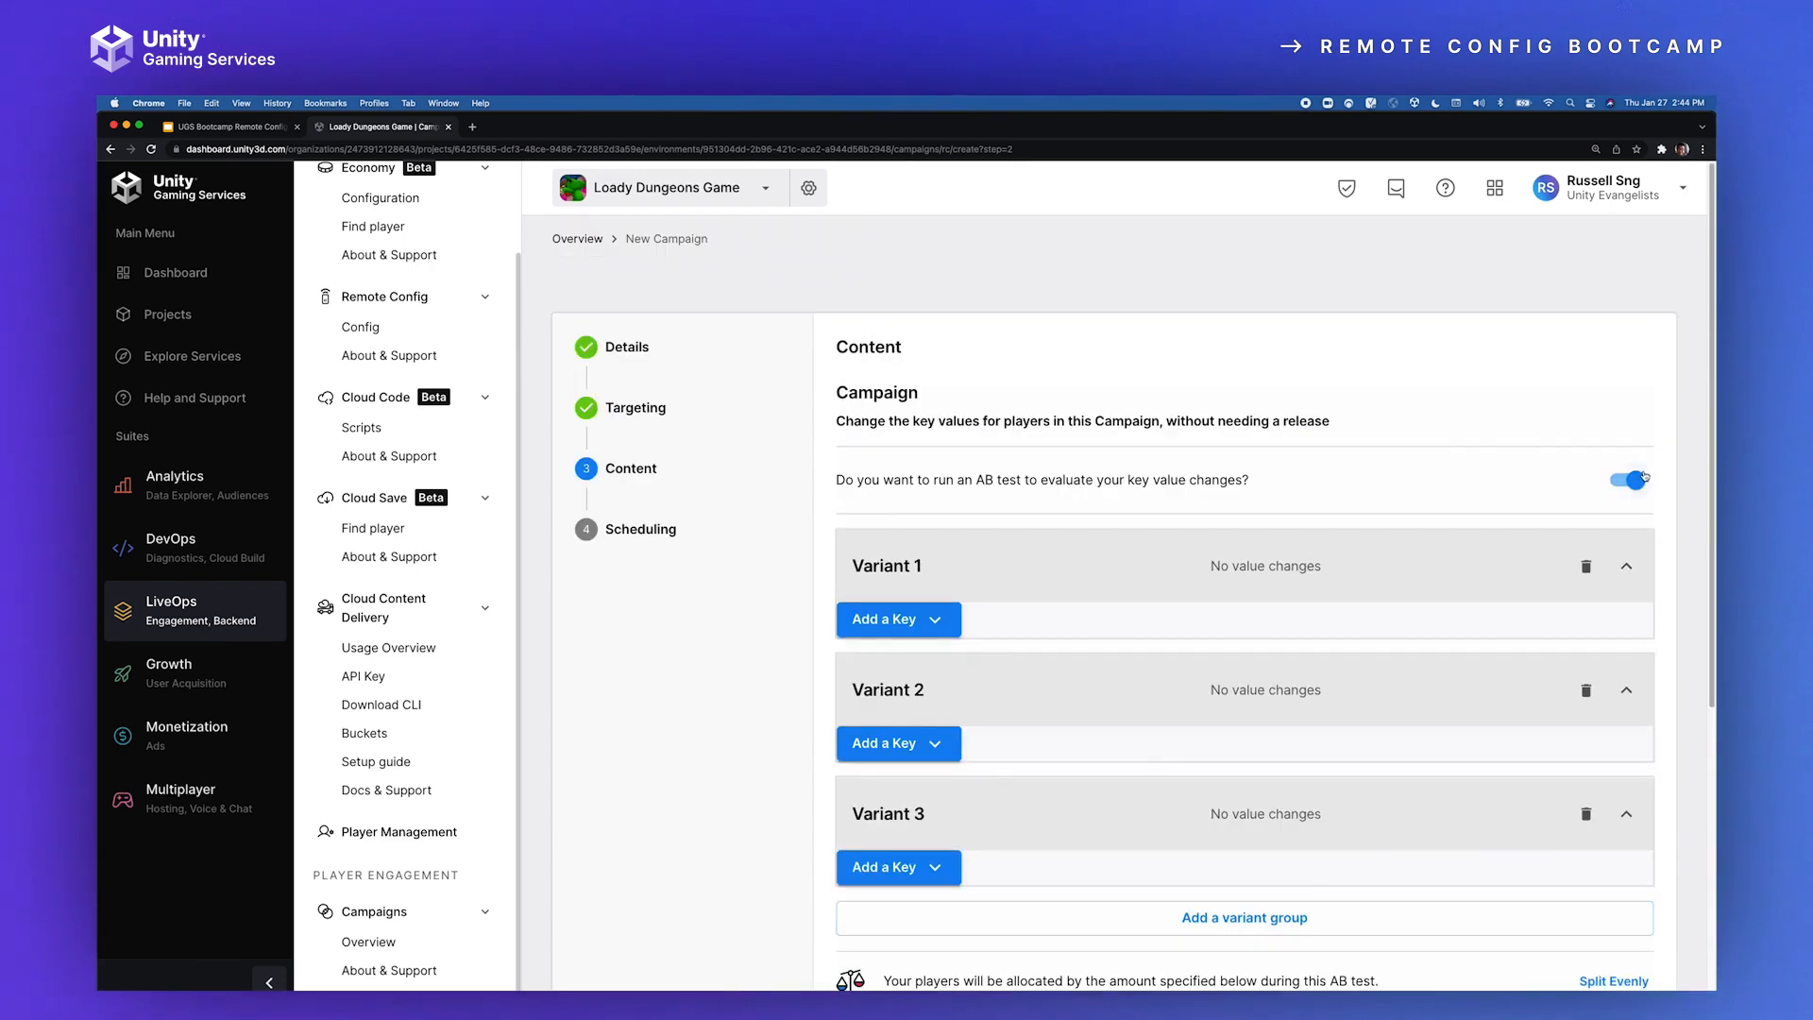
click(1643, 478)
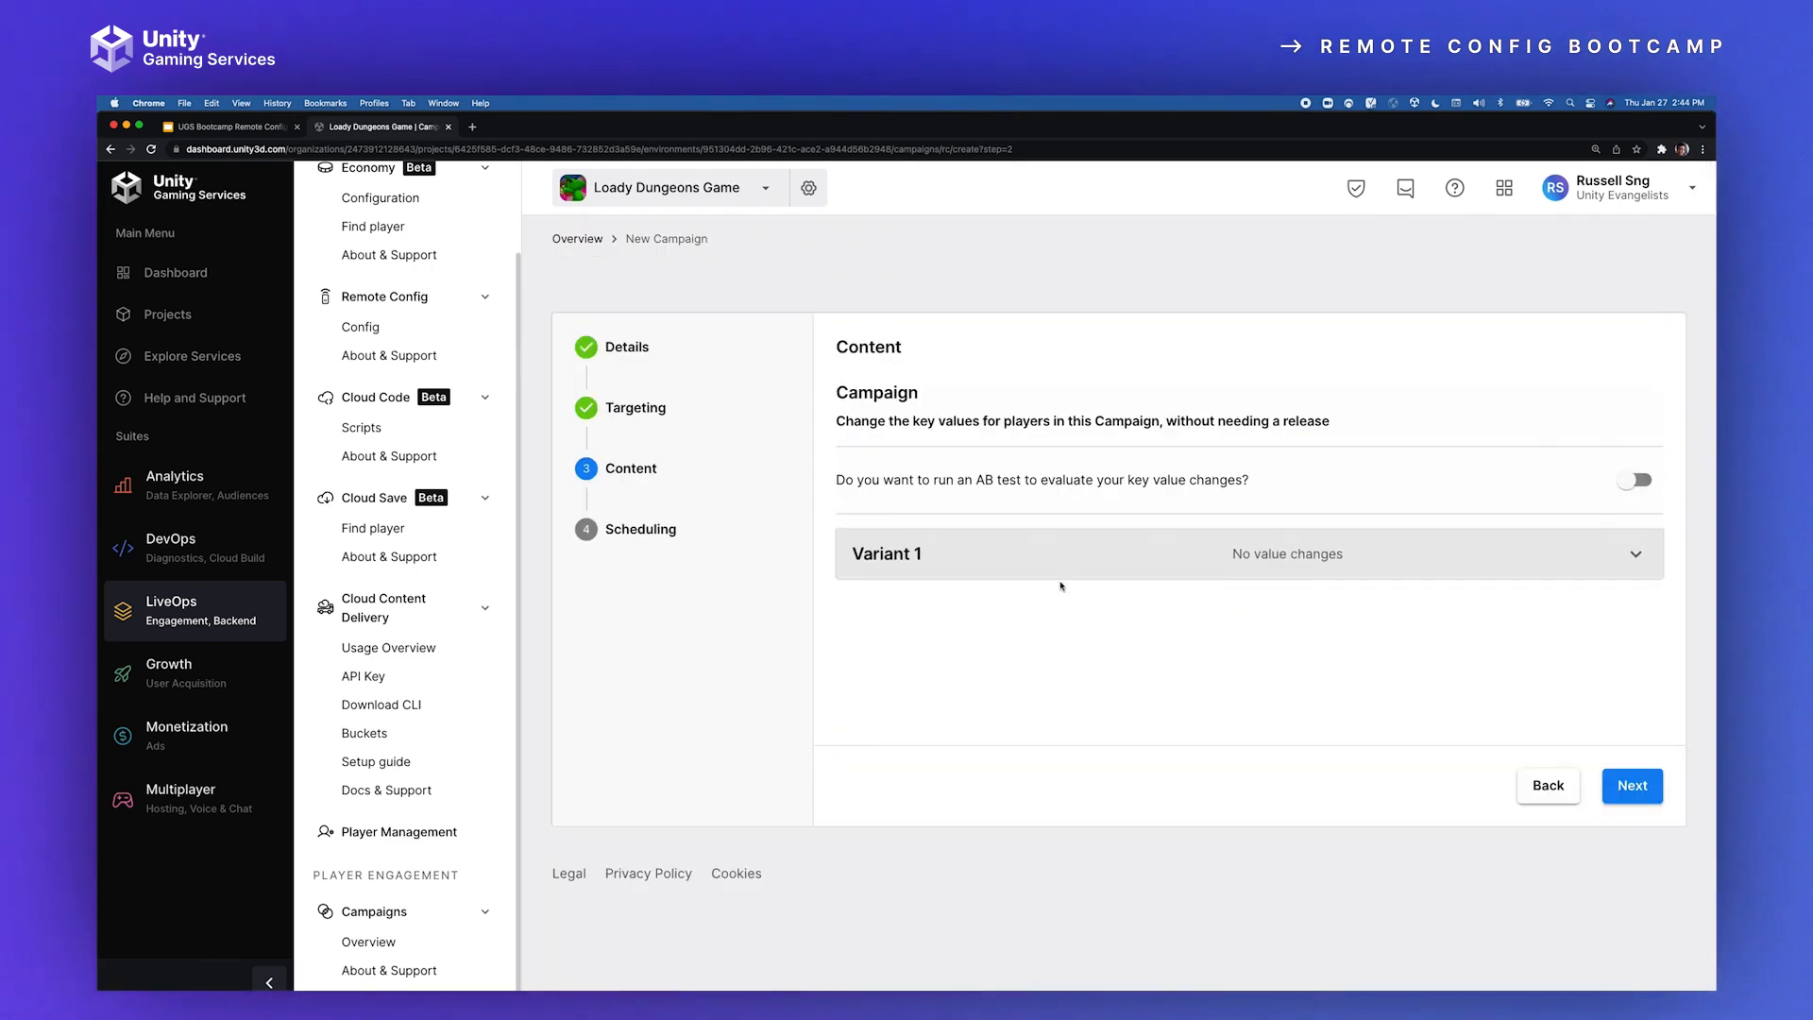
click(921, 605)
click(921, 605)
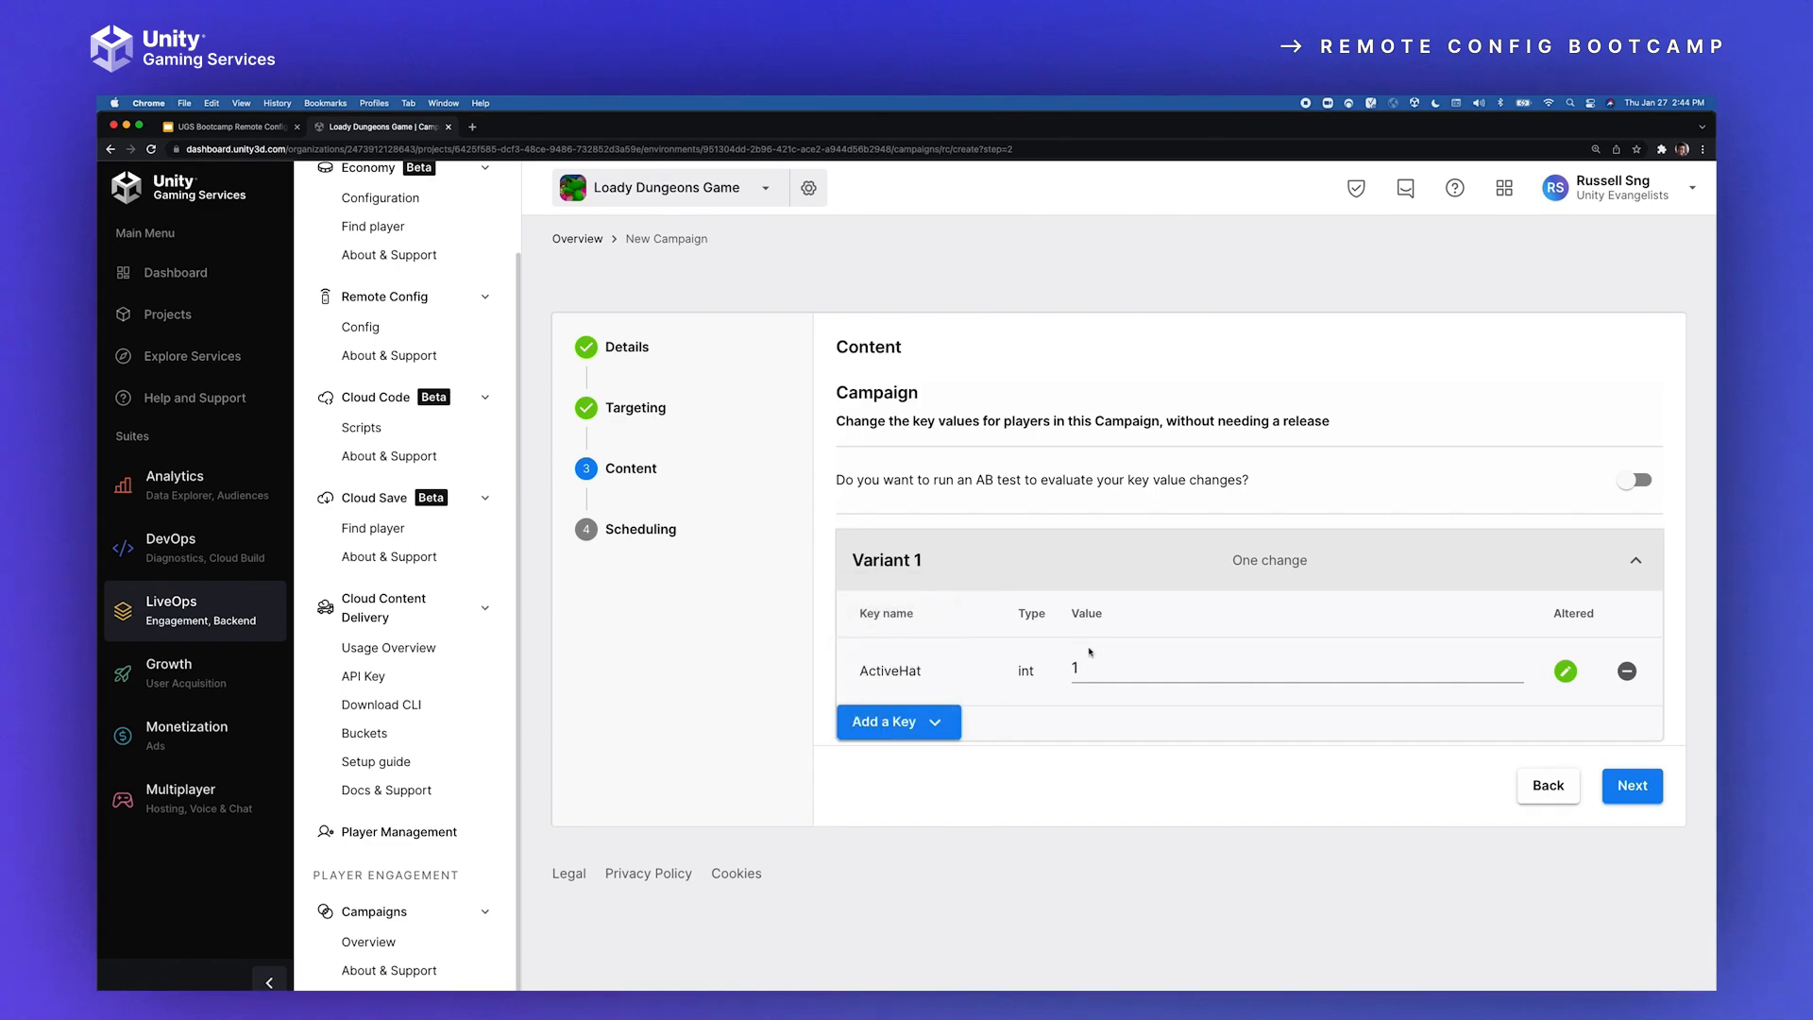
Step: Schedule the campaign to start immediately and run indefinitely at Medium (default) priority, and finish creating it
click(1632, 785)
click(938, 494)
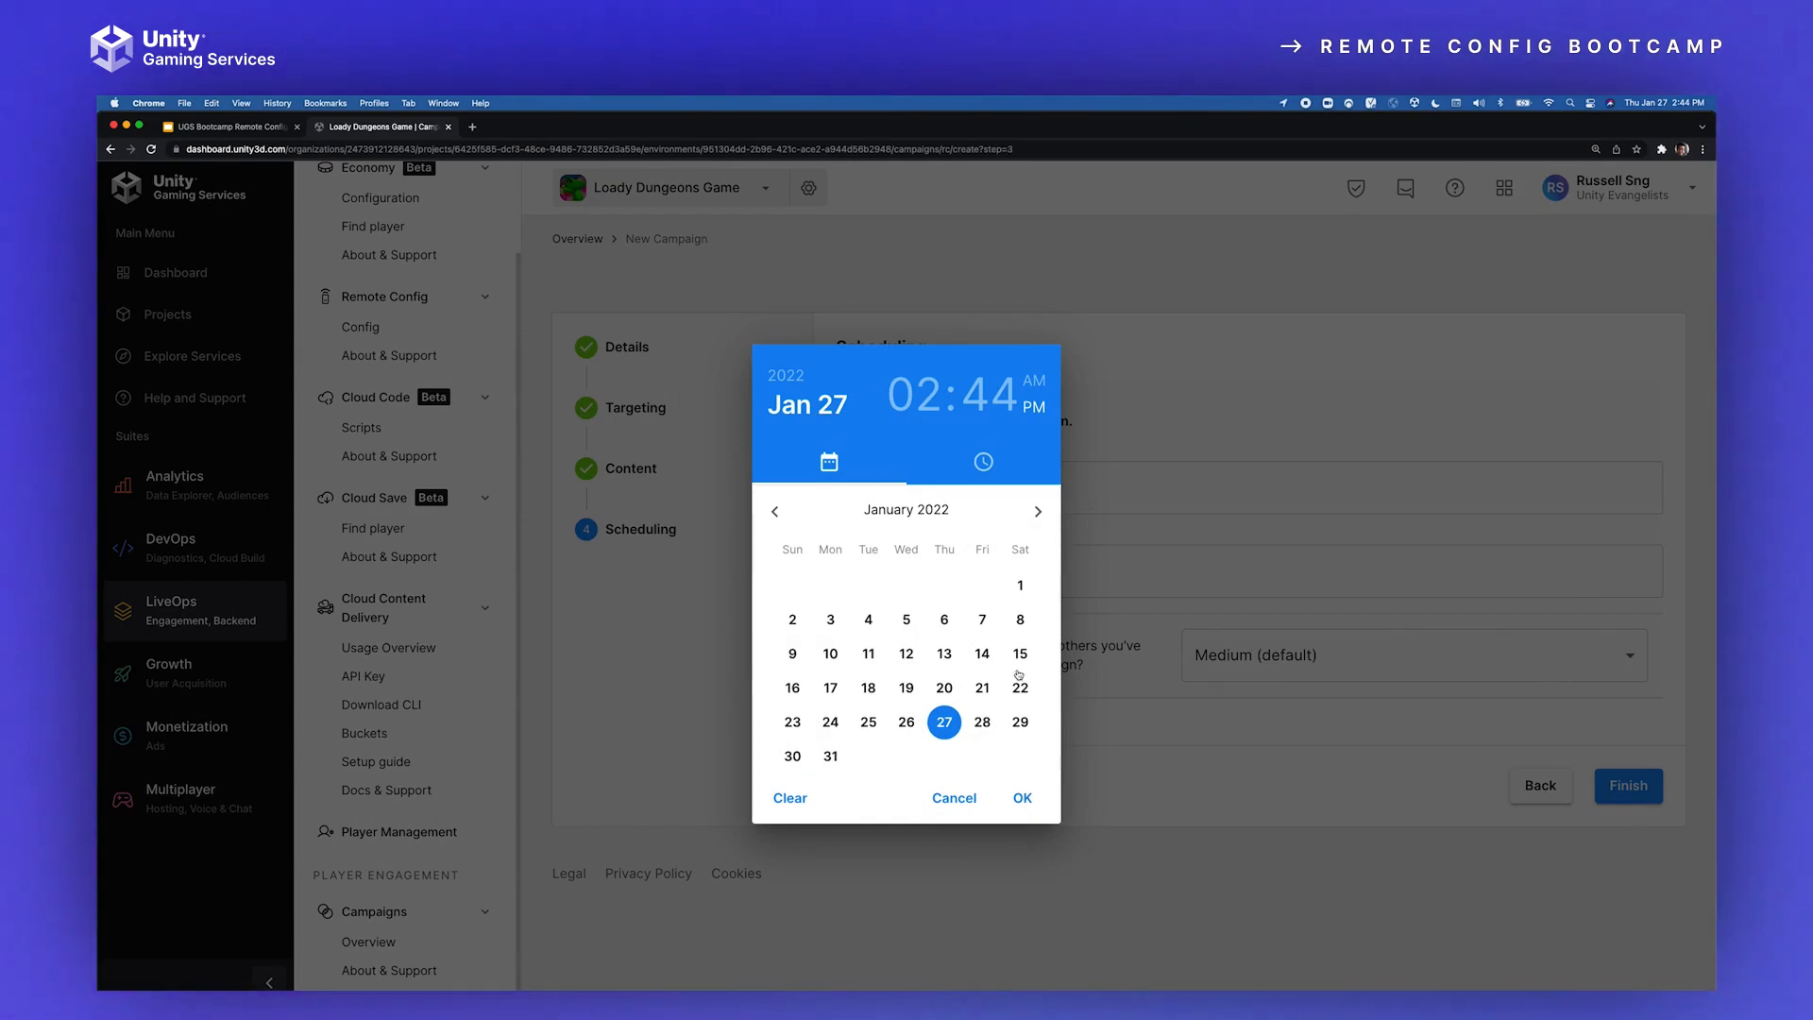
click(1163, 489)
click(1163, 489)
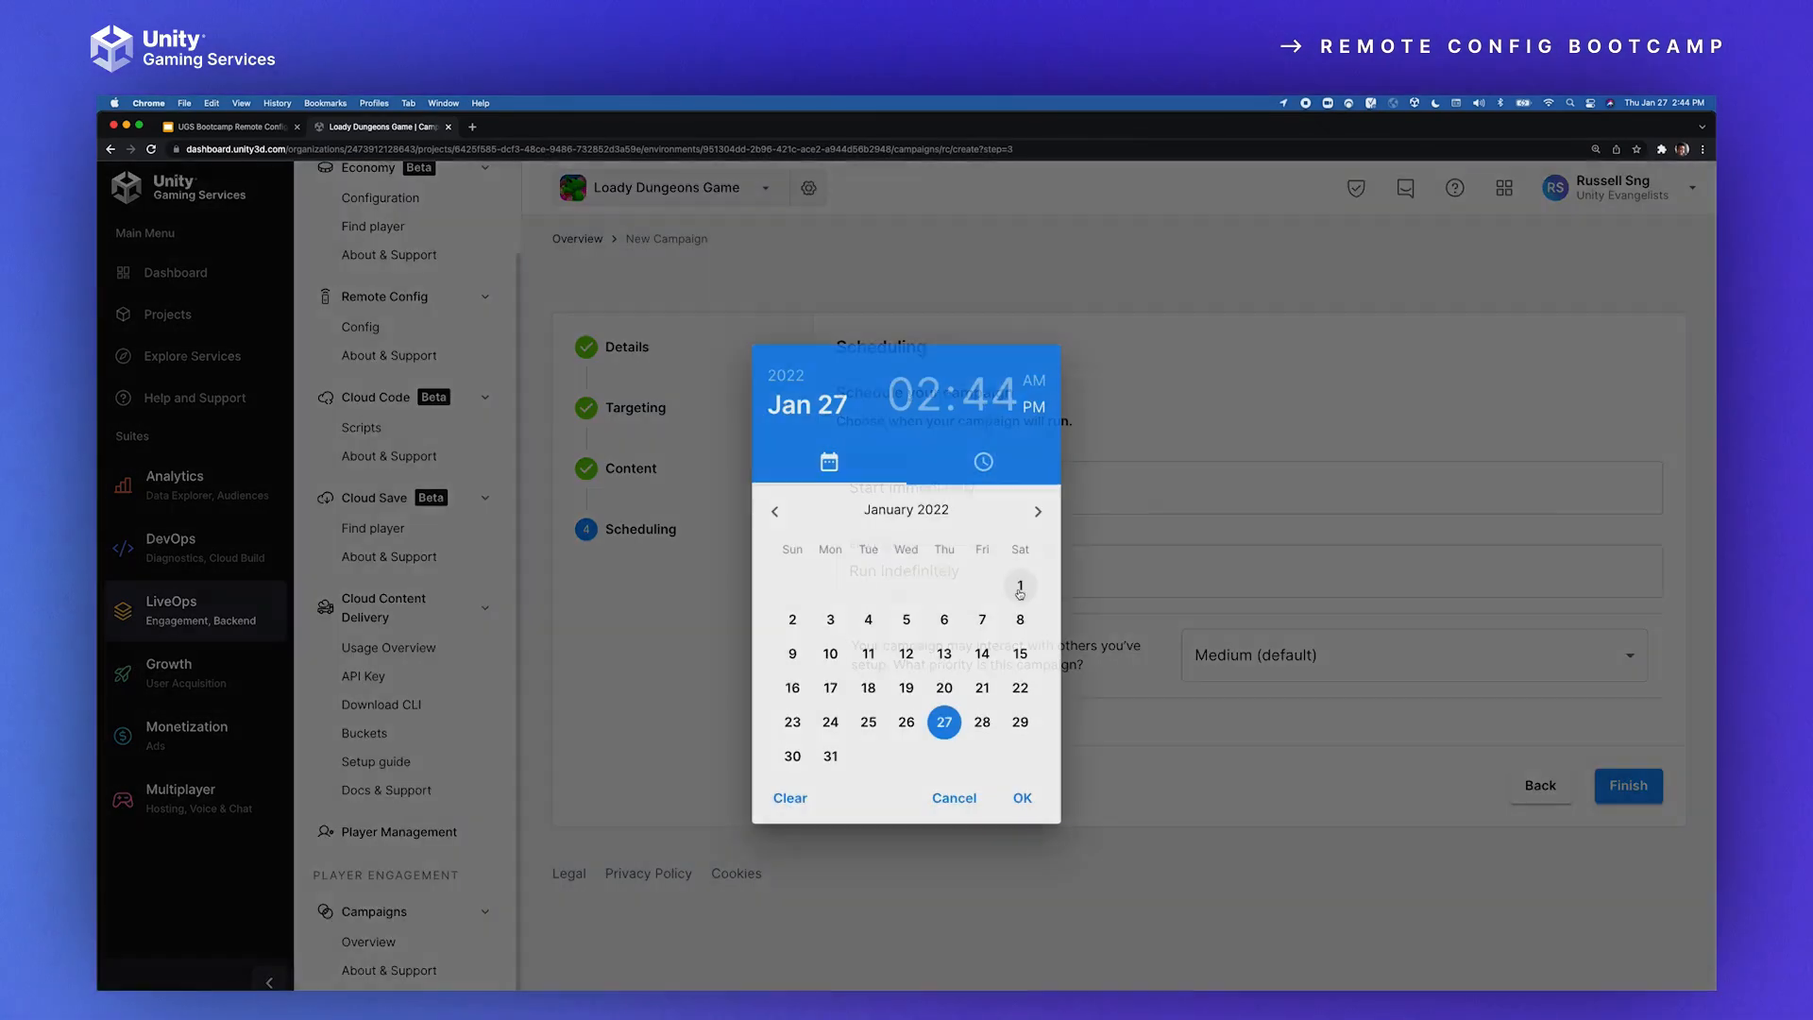
click(1217, 421)
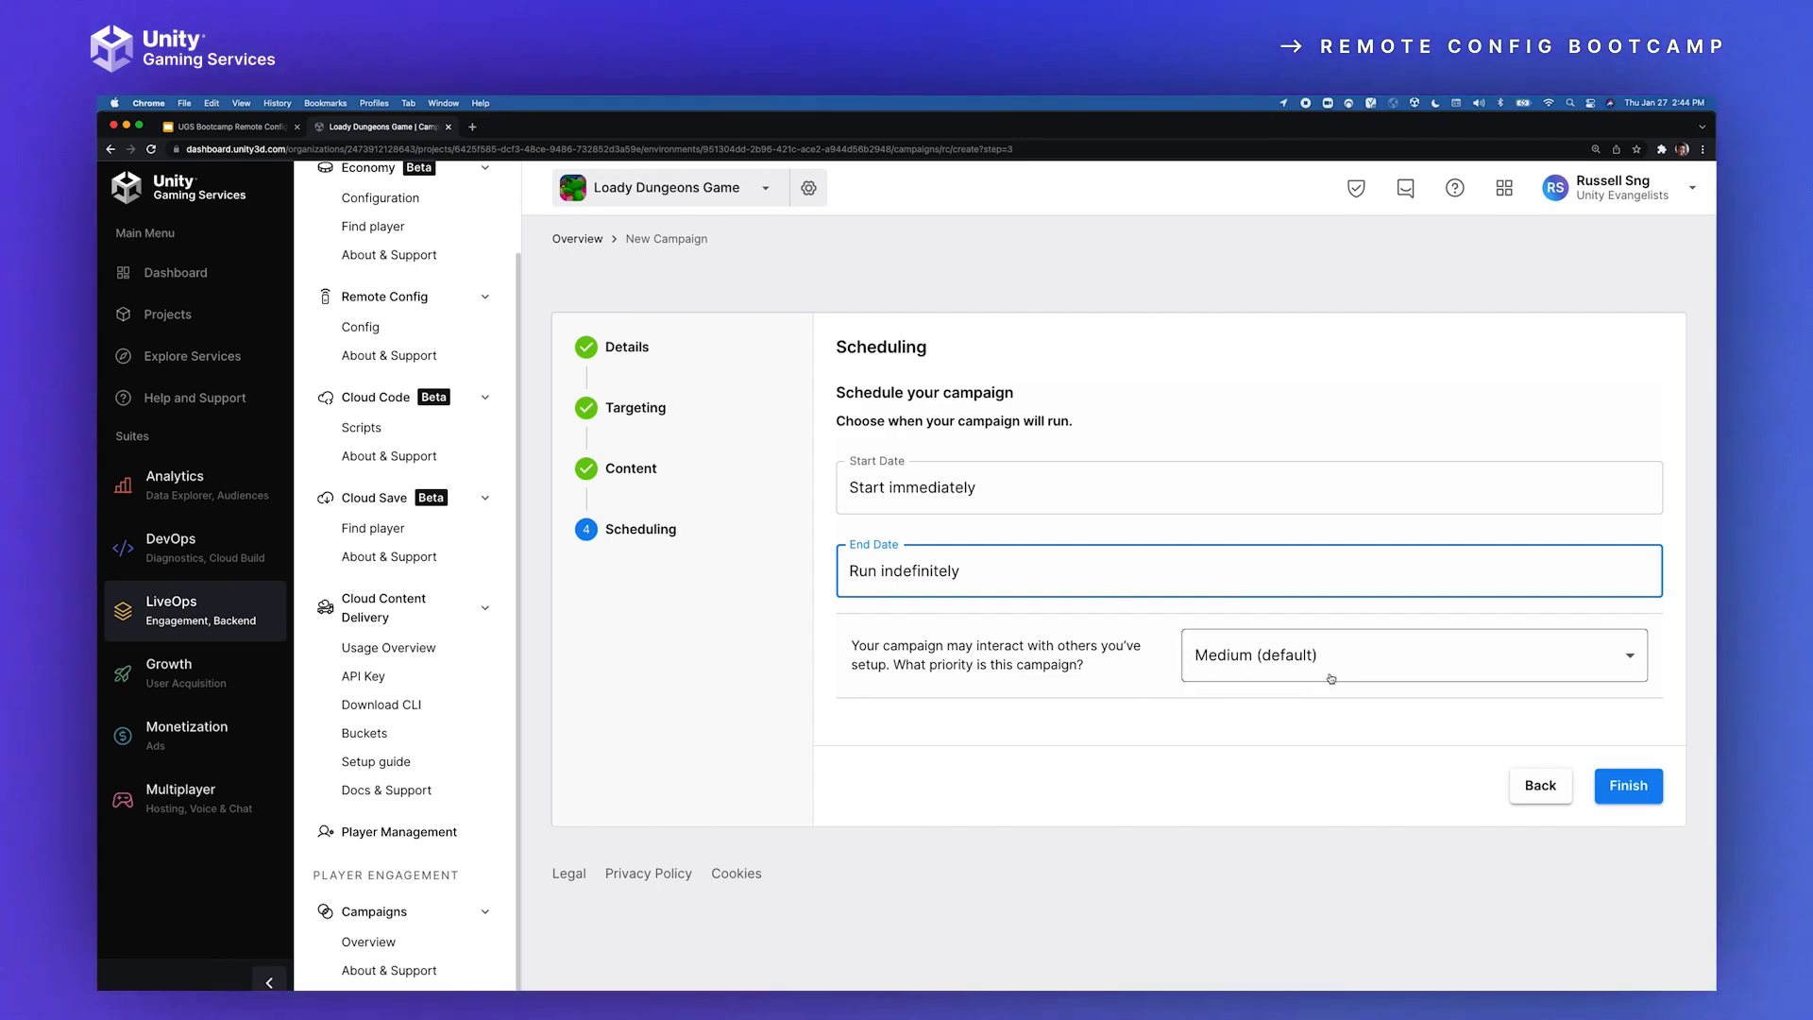
click(1270, 659)
click(1360, 788)
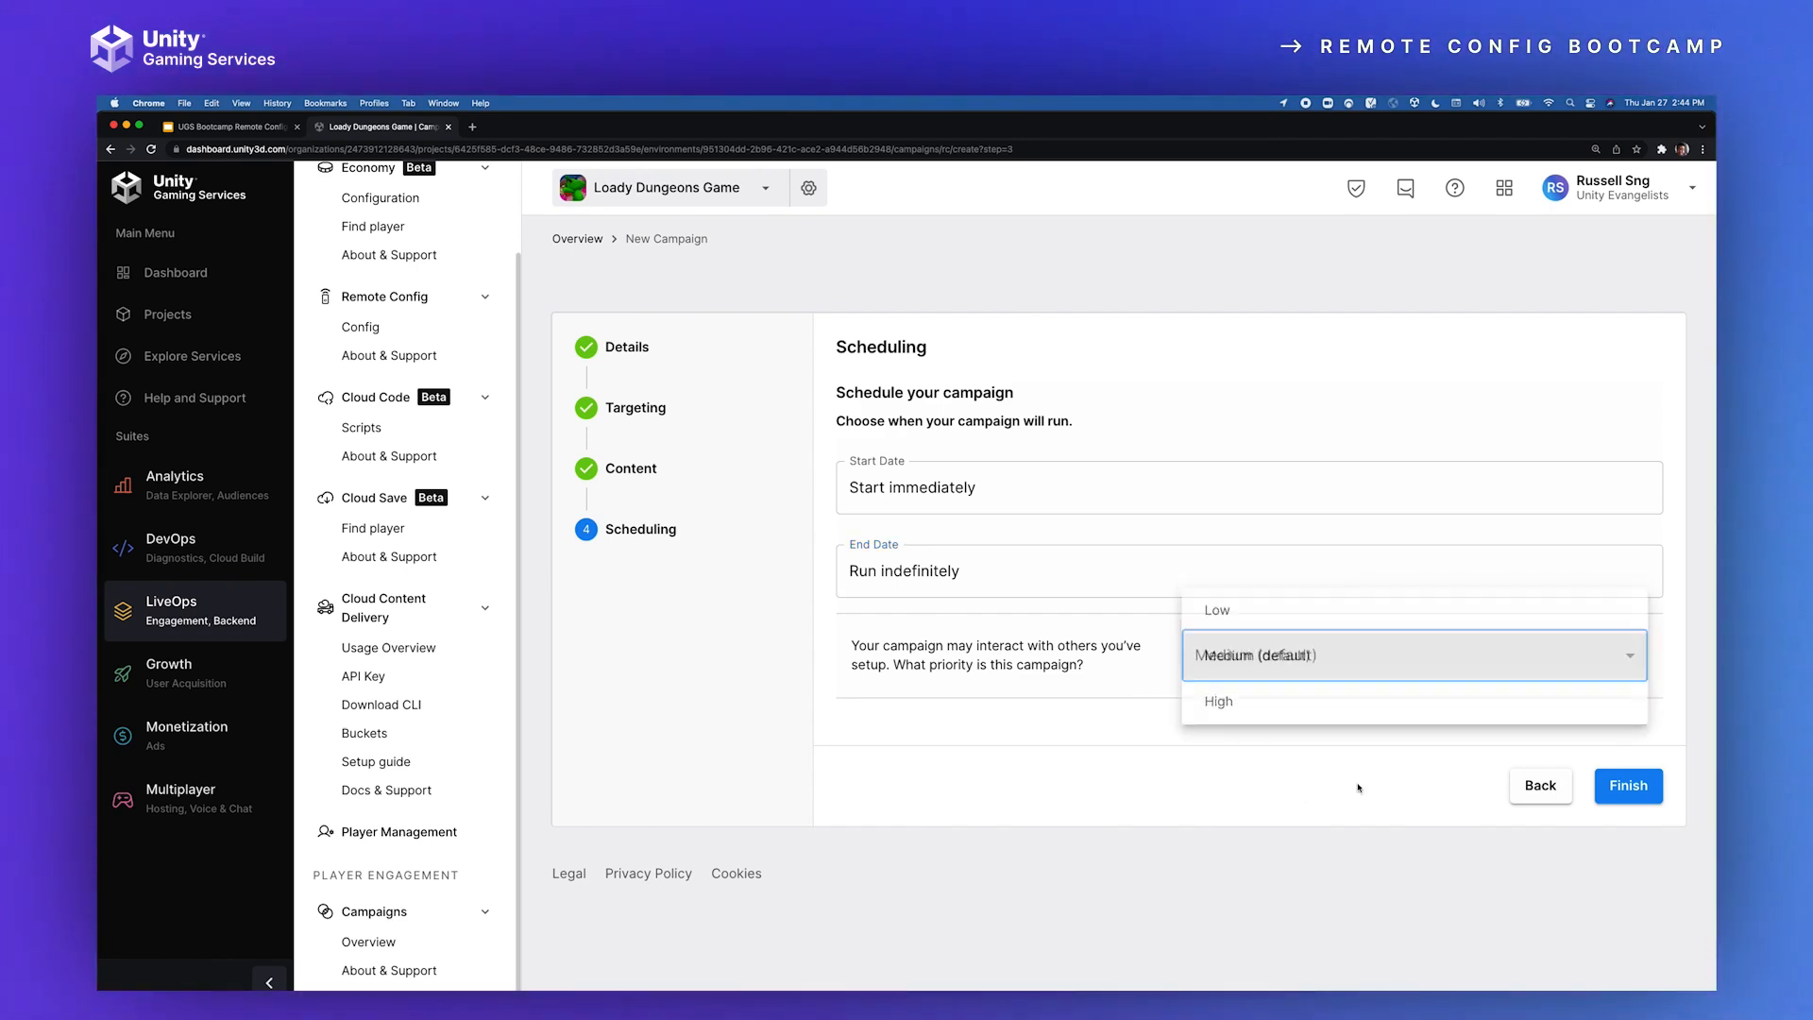
click(1650, 783)
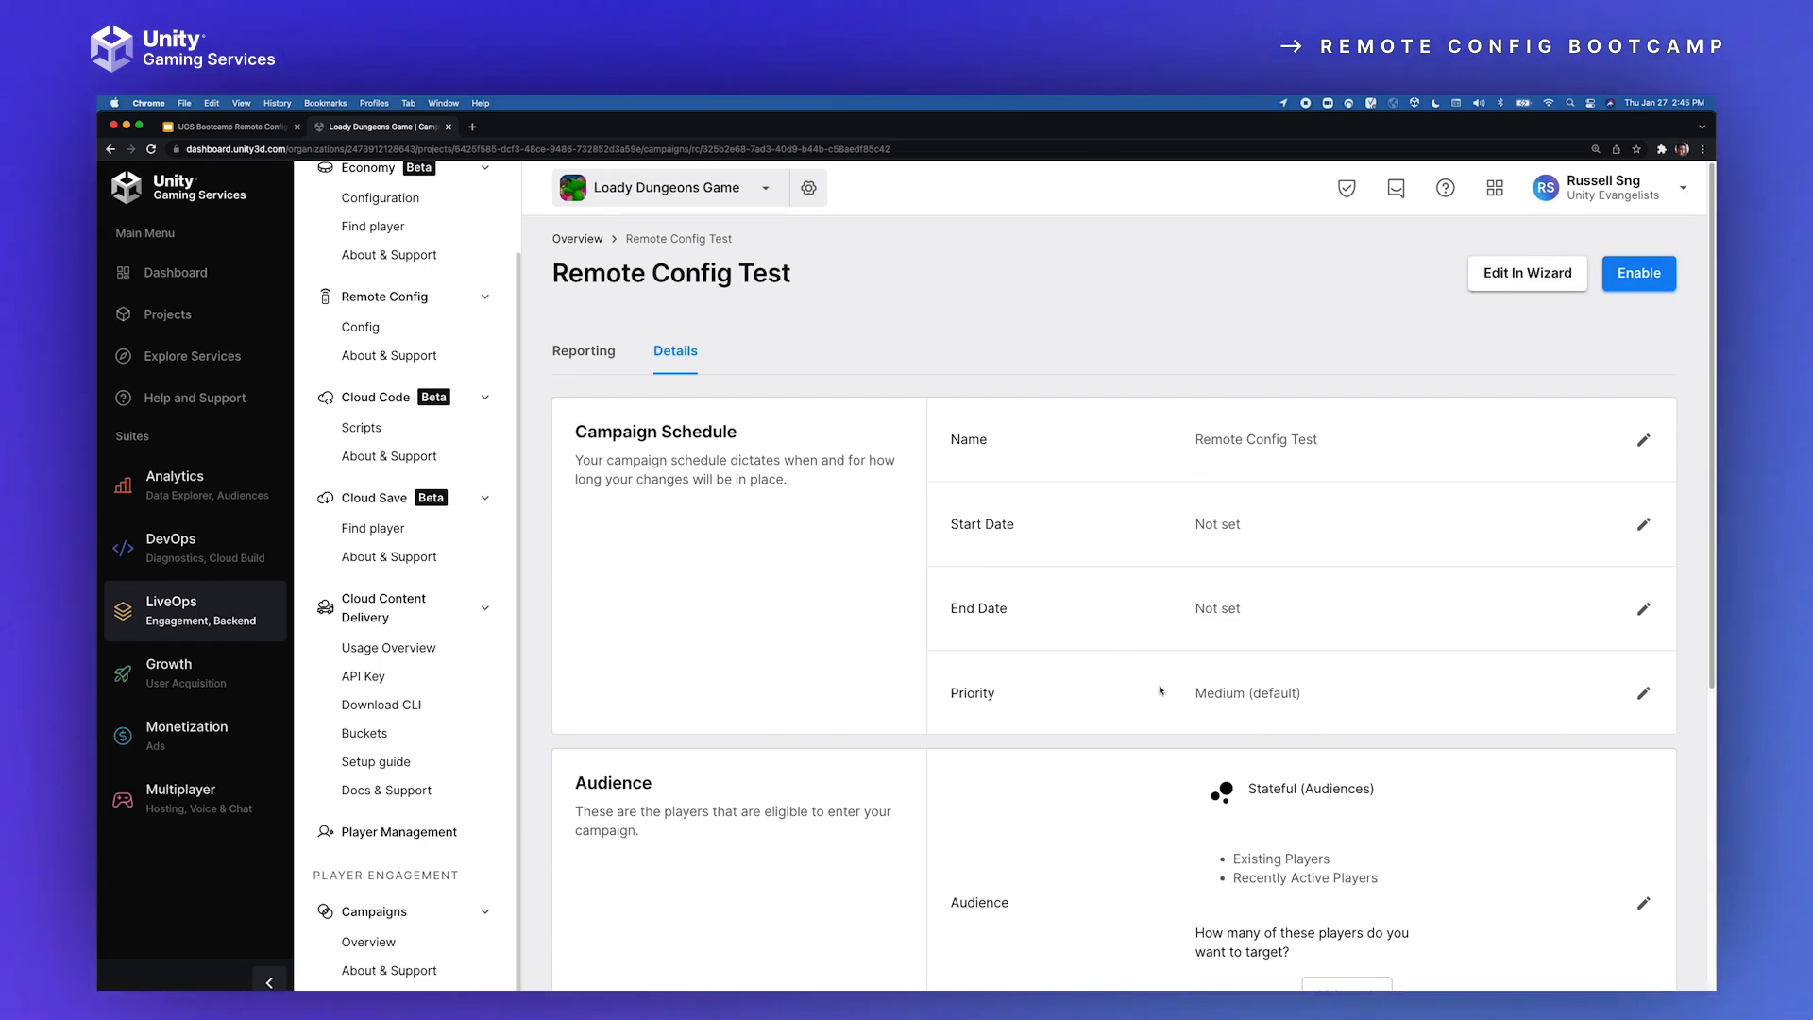
Step: Review the campaign's details, enable the Remote Config Test campaign, and return to the campaign overview
scroll(1047, 733, down, 1)
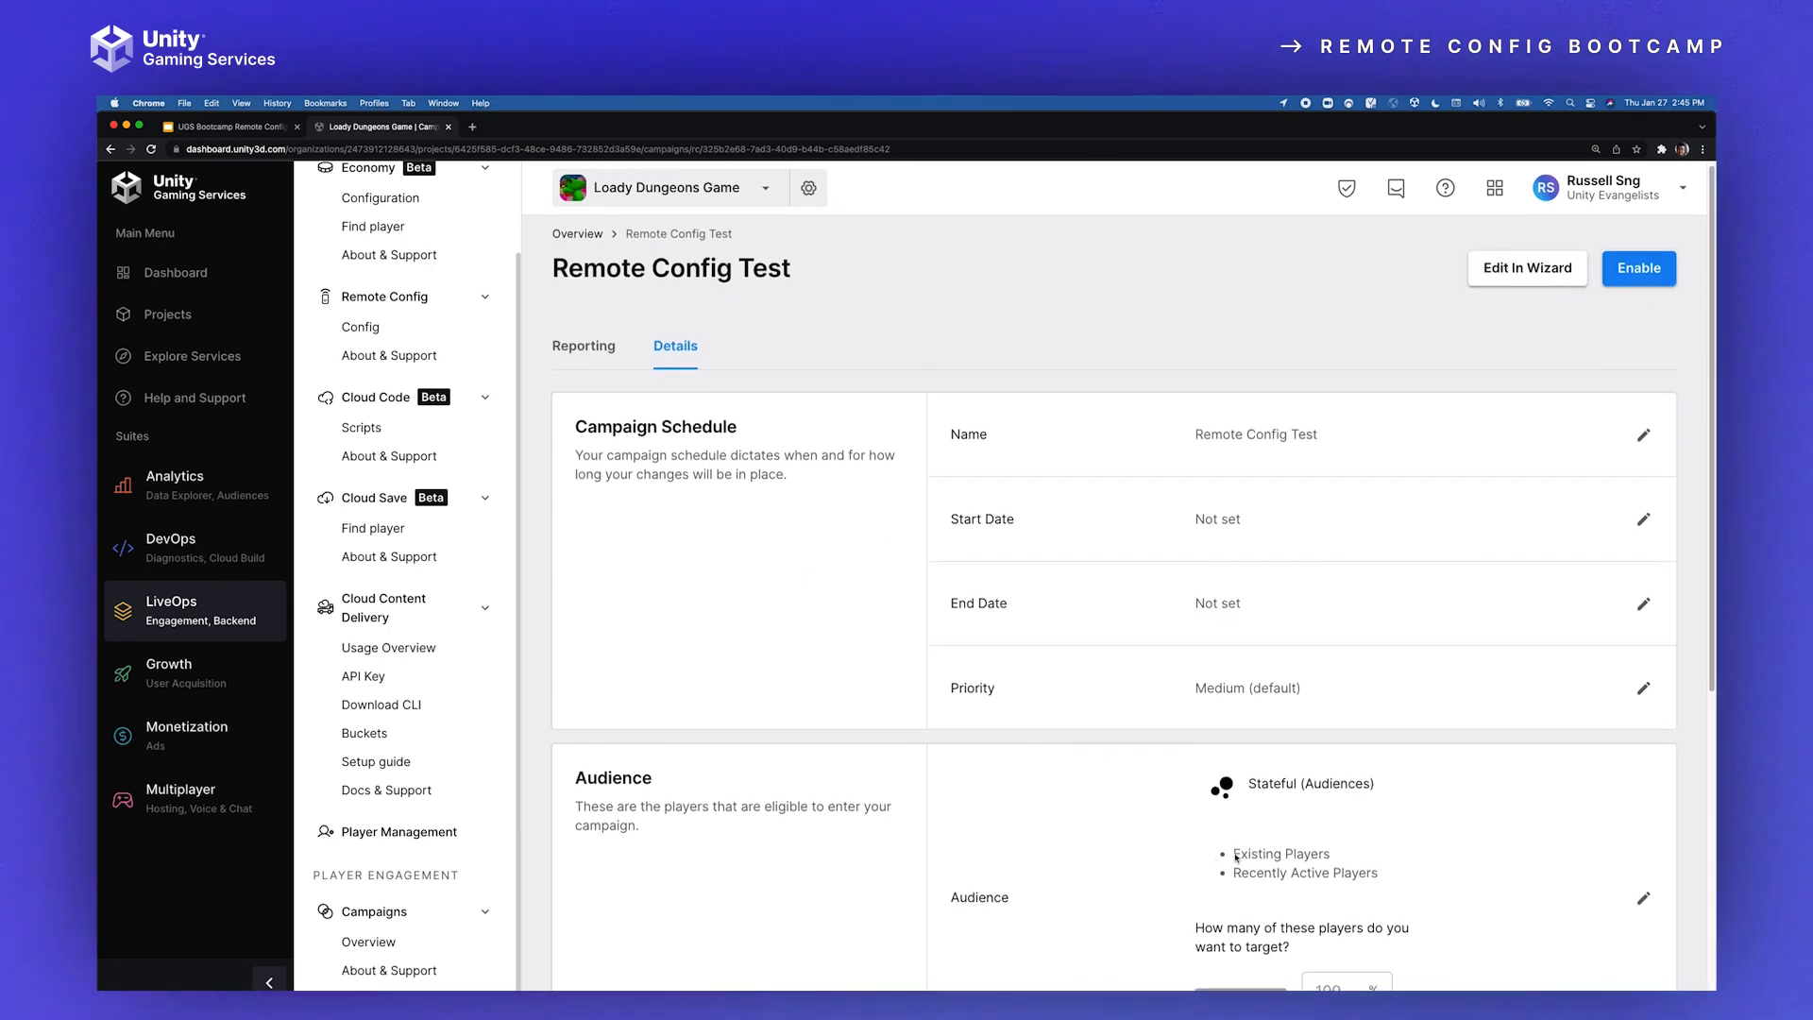
scroll(1152, 846, down, 5)
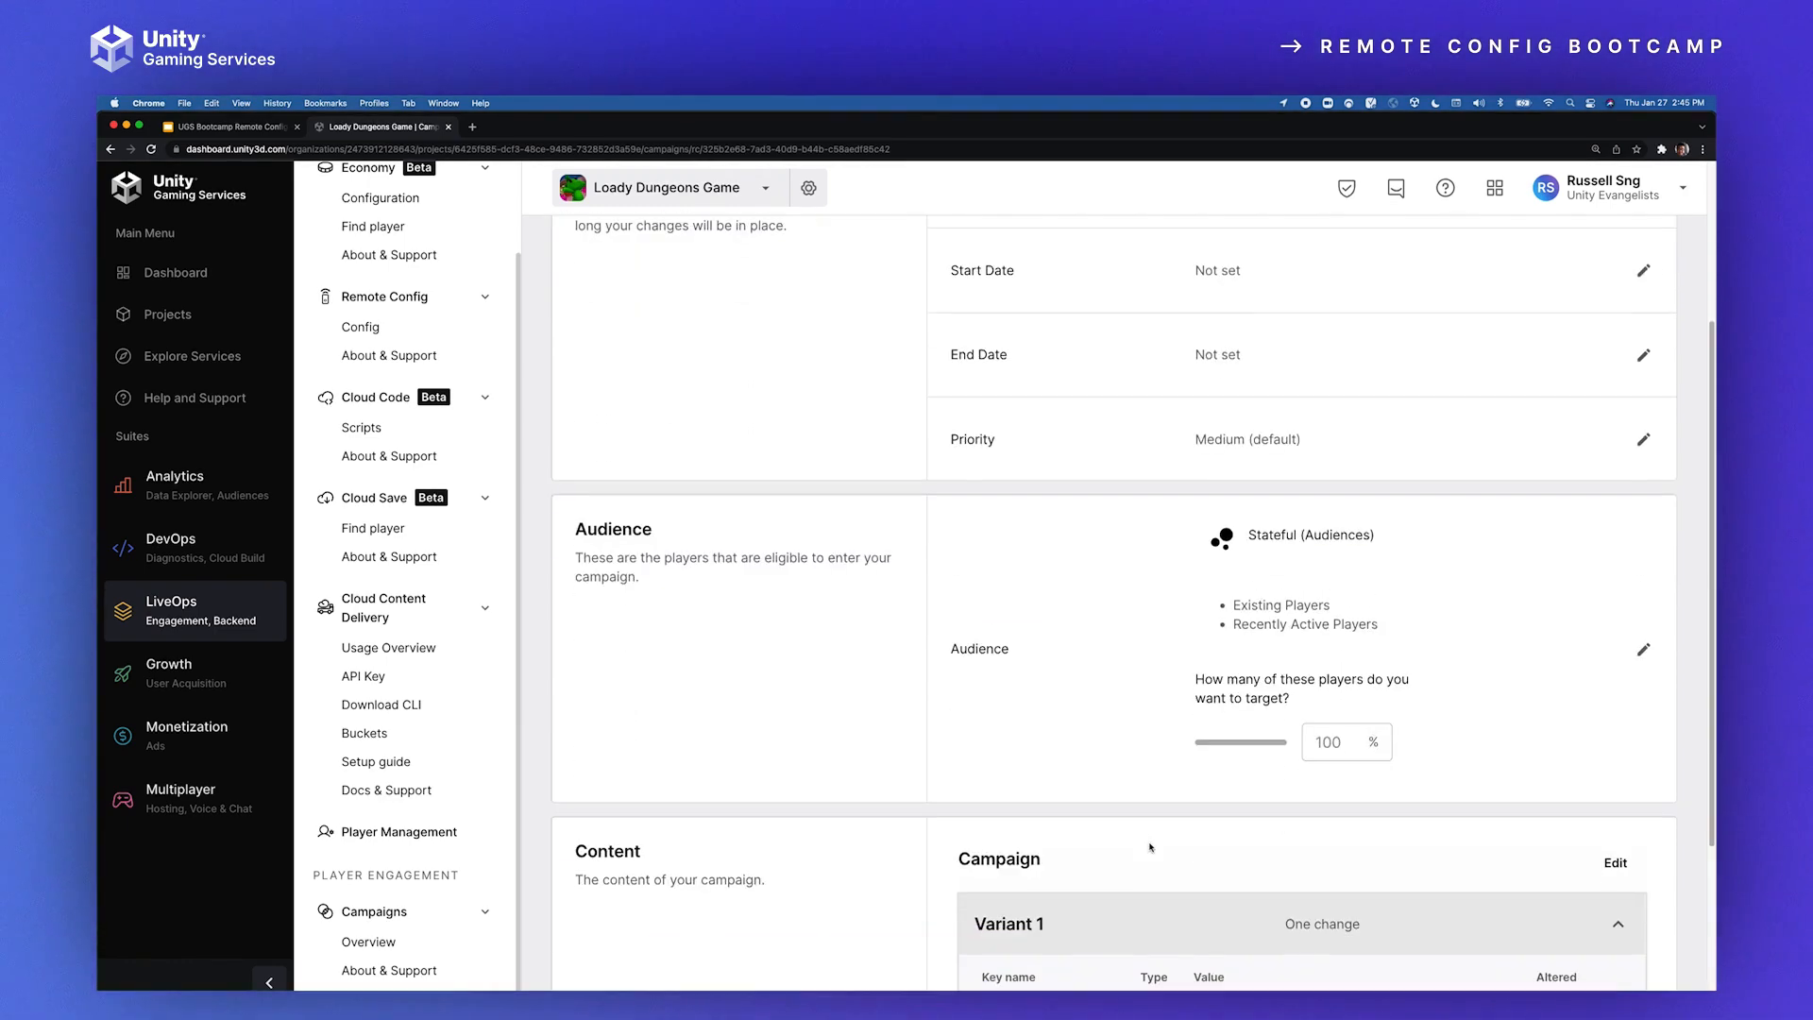
scroll(1227, 778, down, 5)
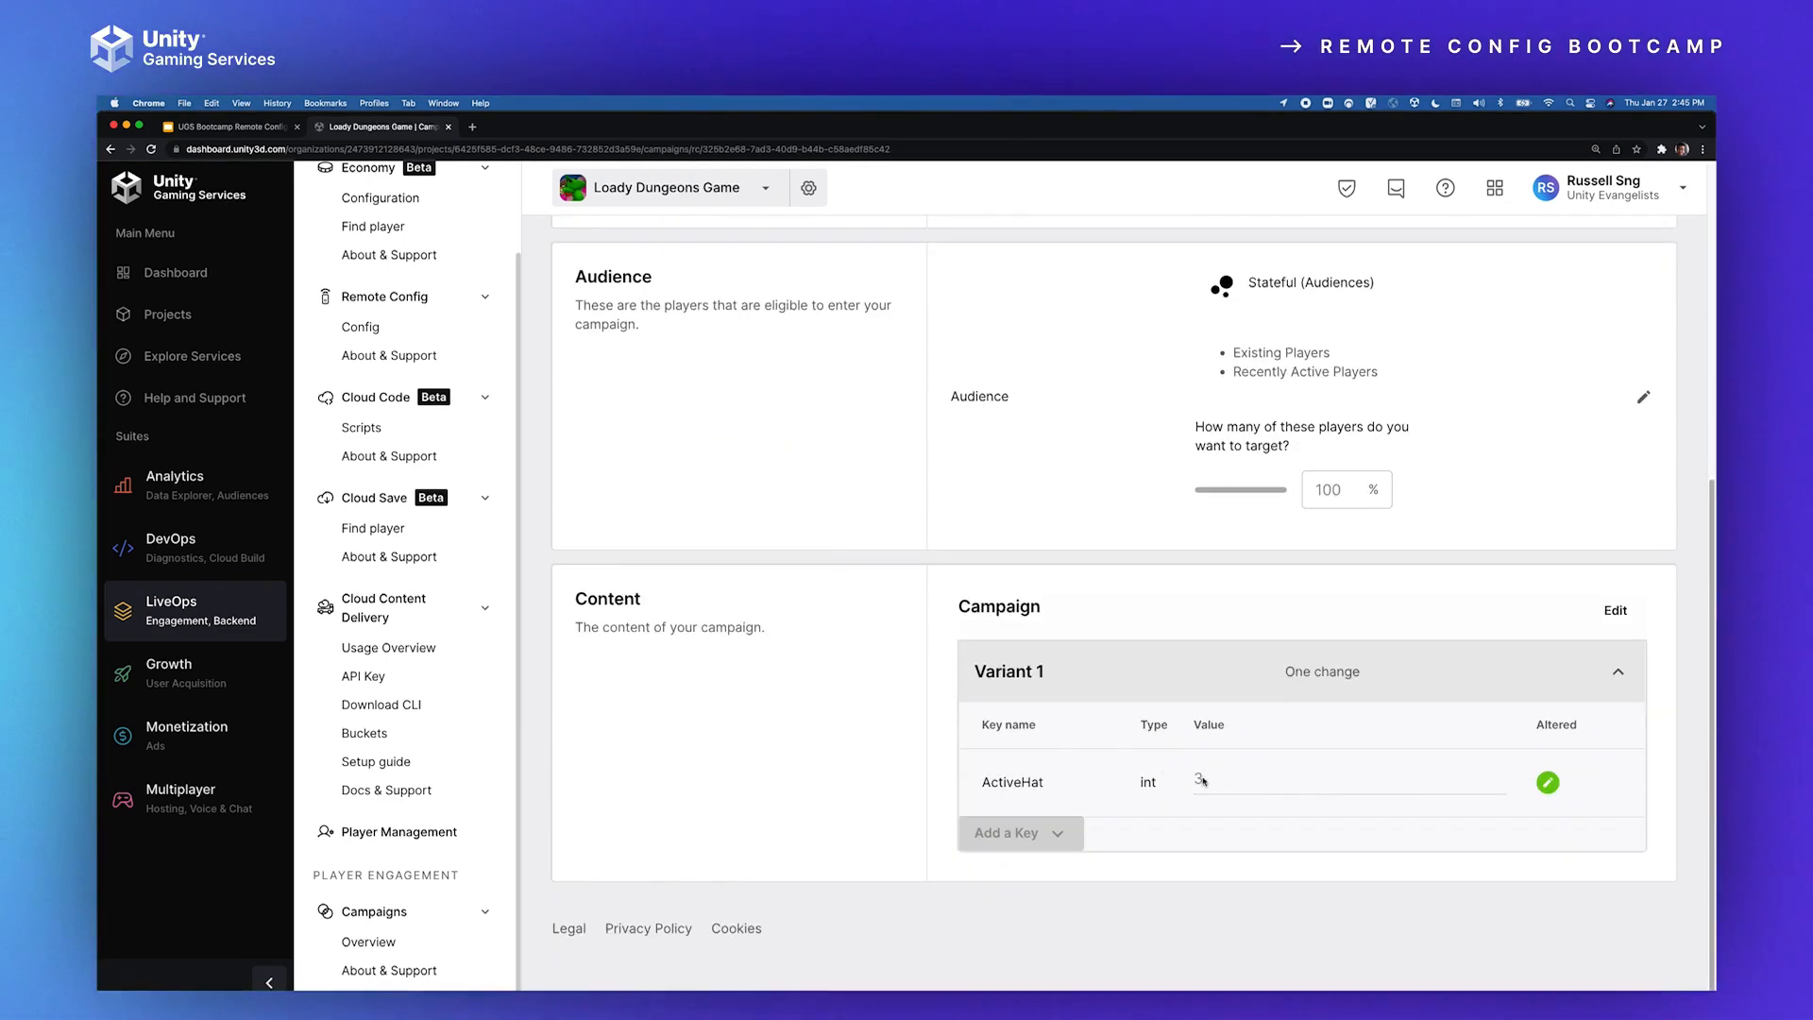
scroll(1149, 767, up, 10)
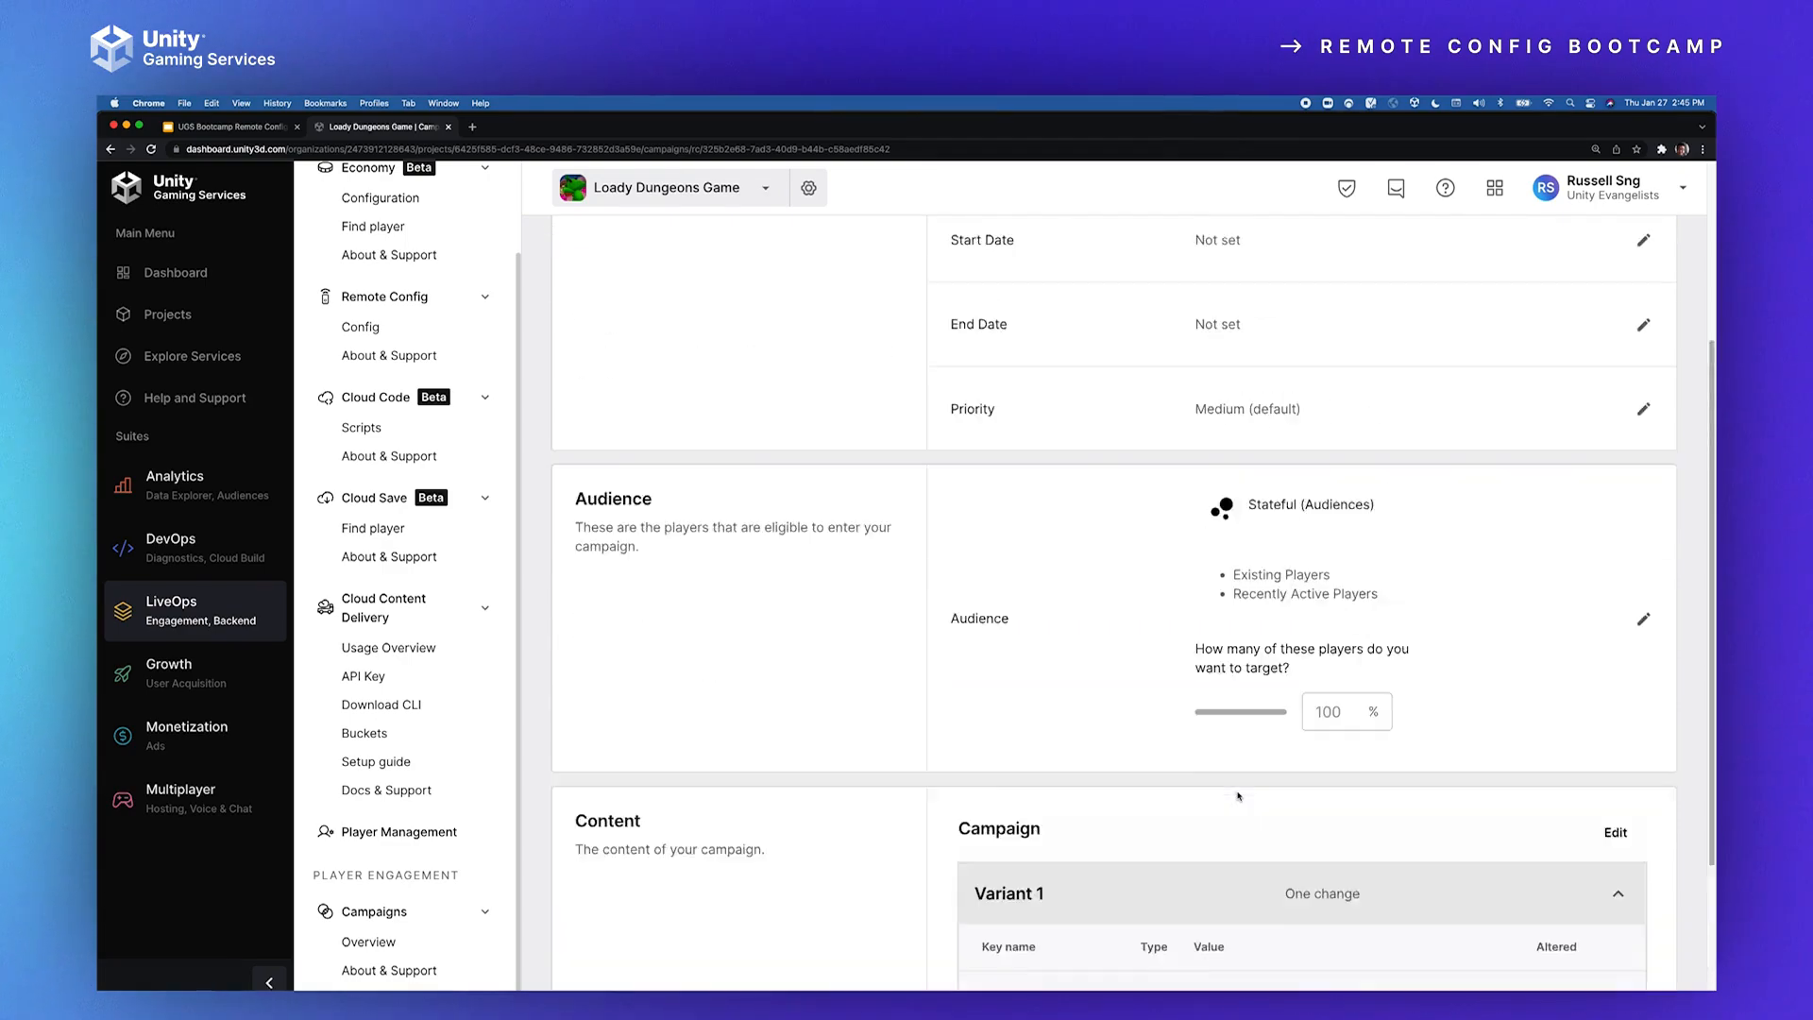
click(1613, 281)
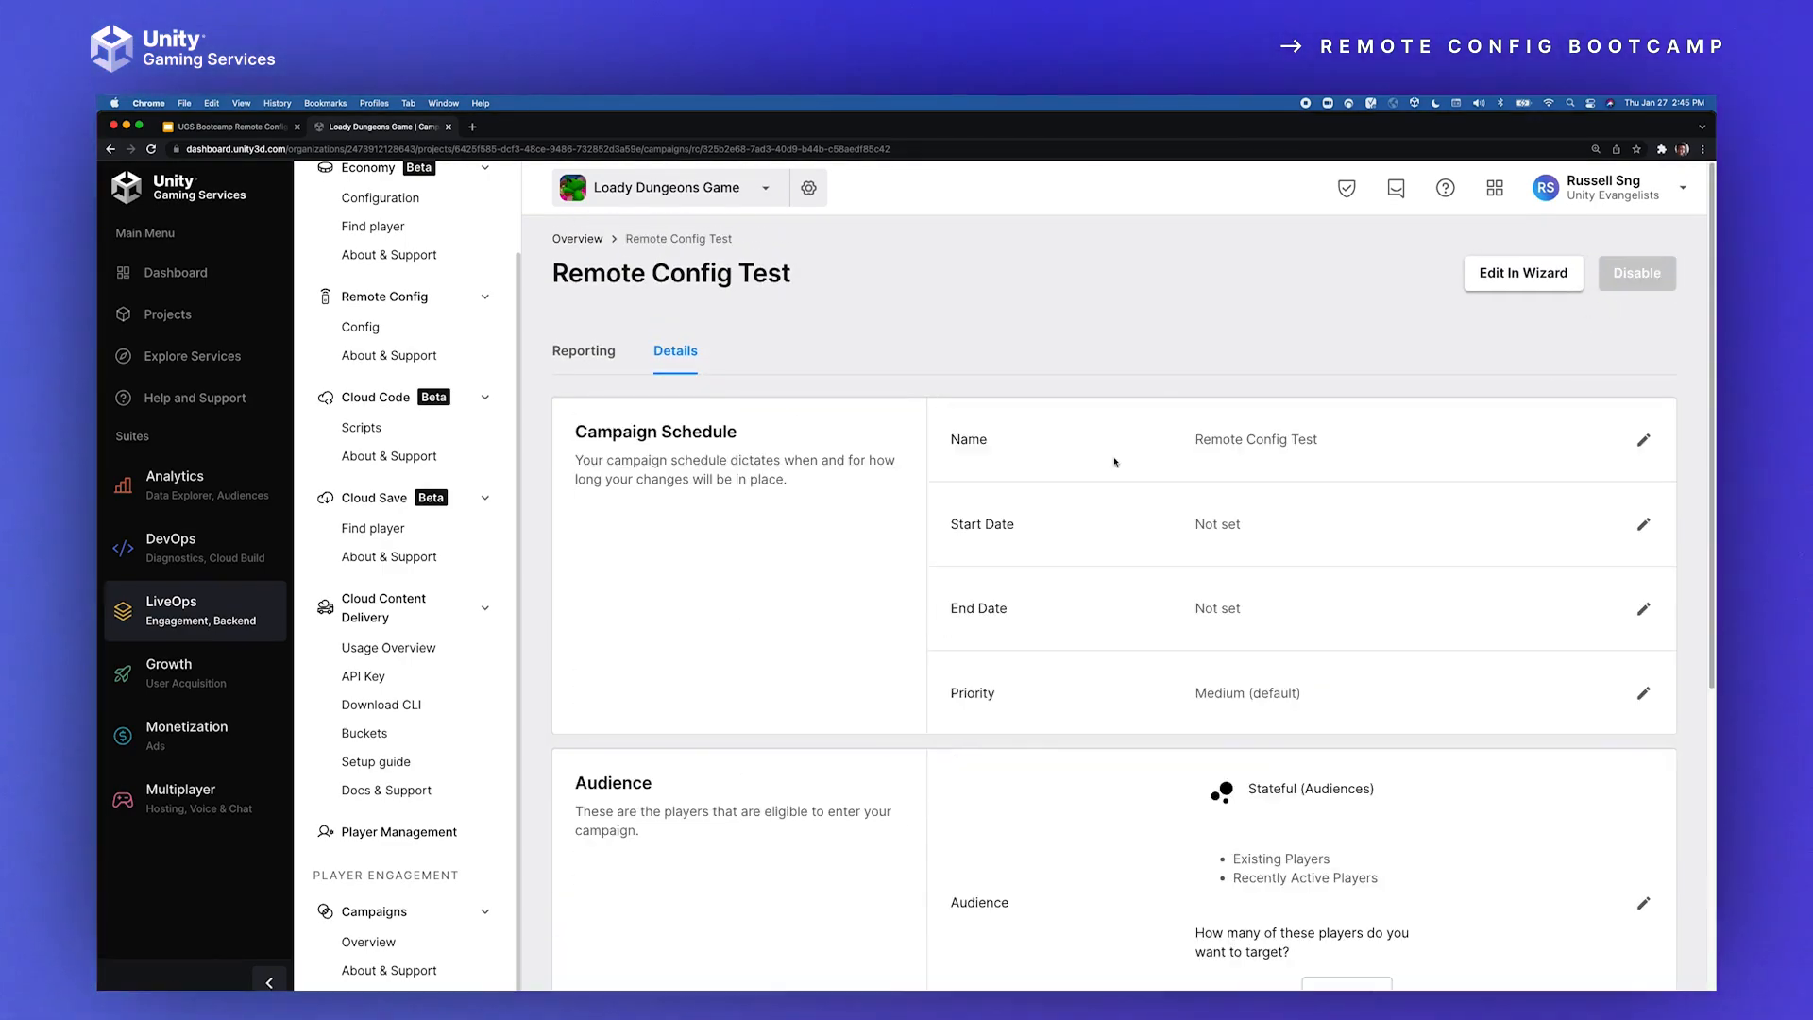
click(586, 238)
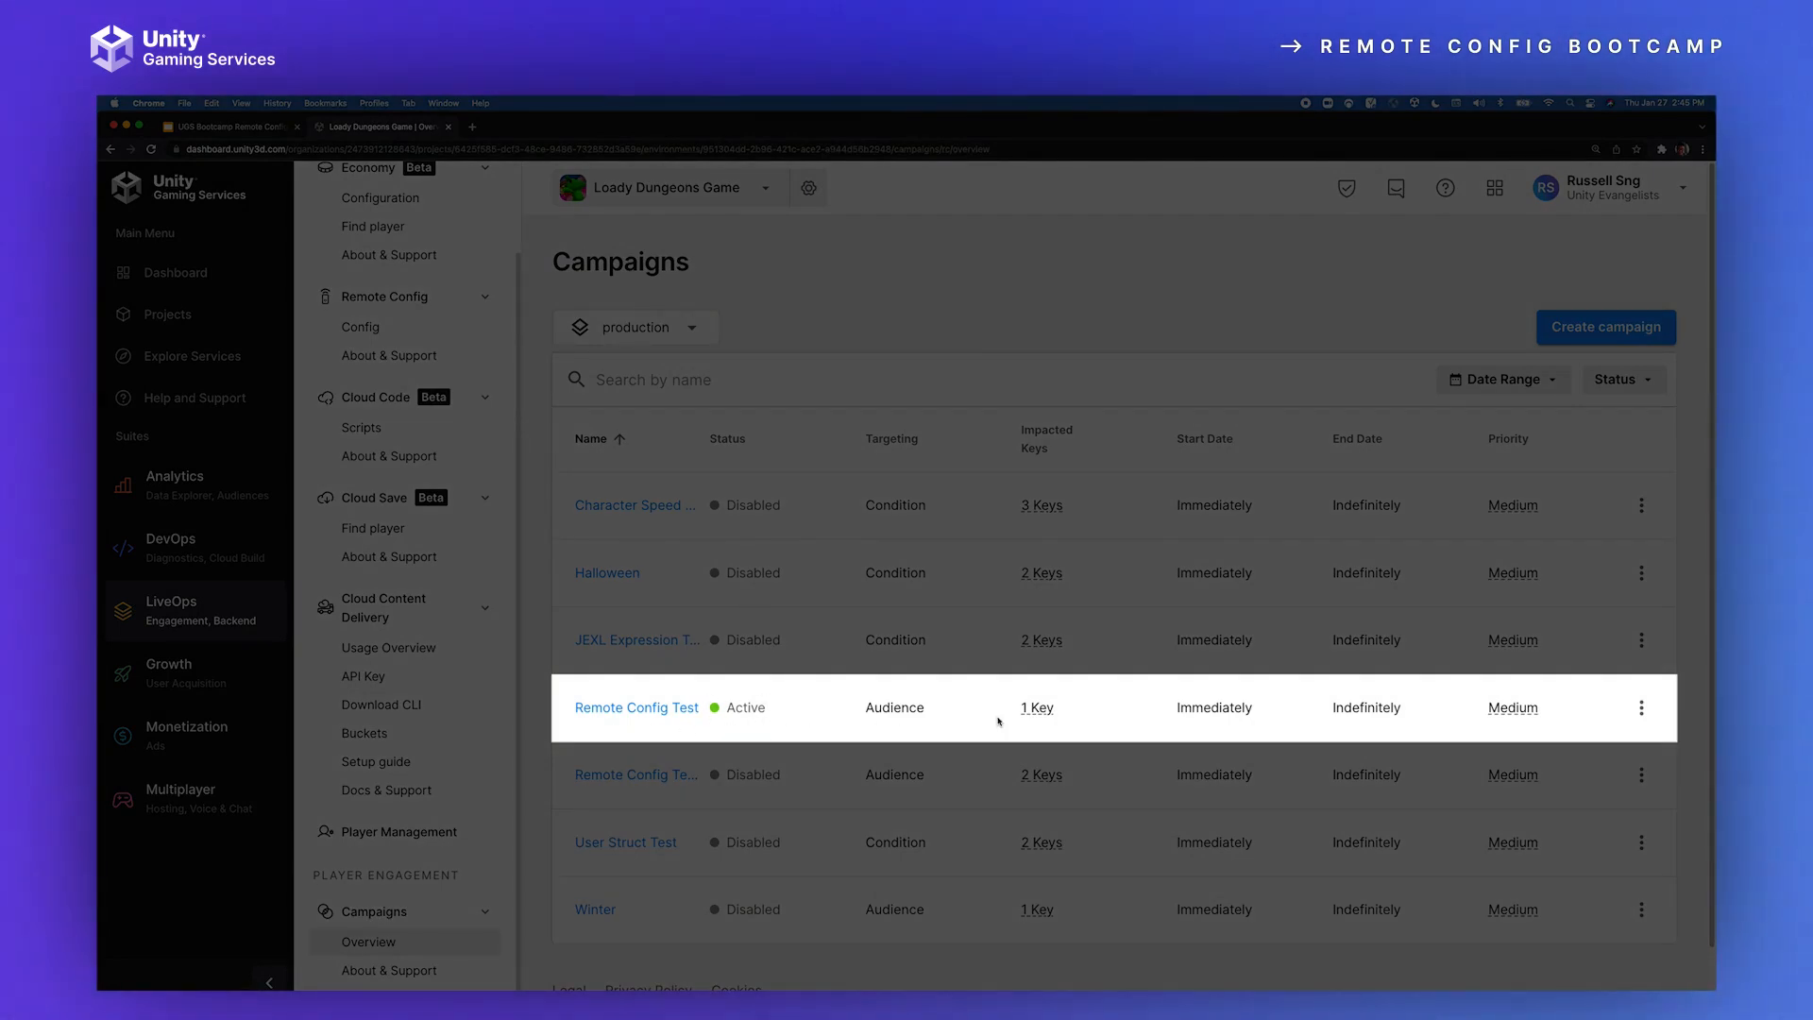
mouse_move(1024, 709)
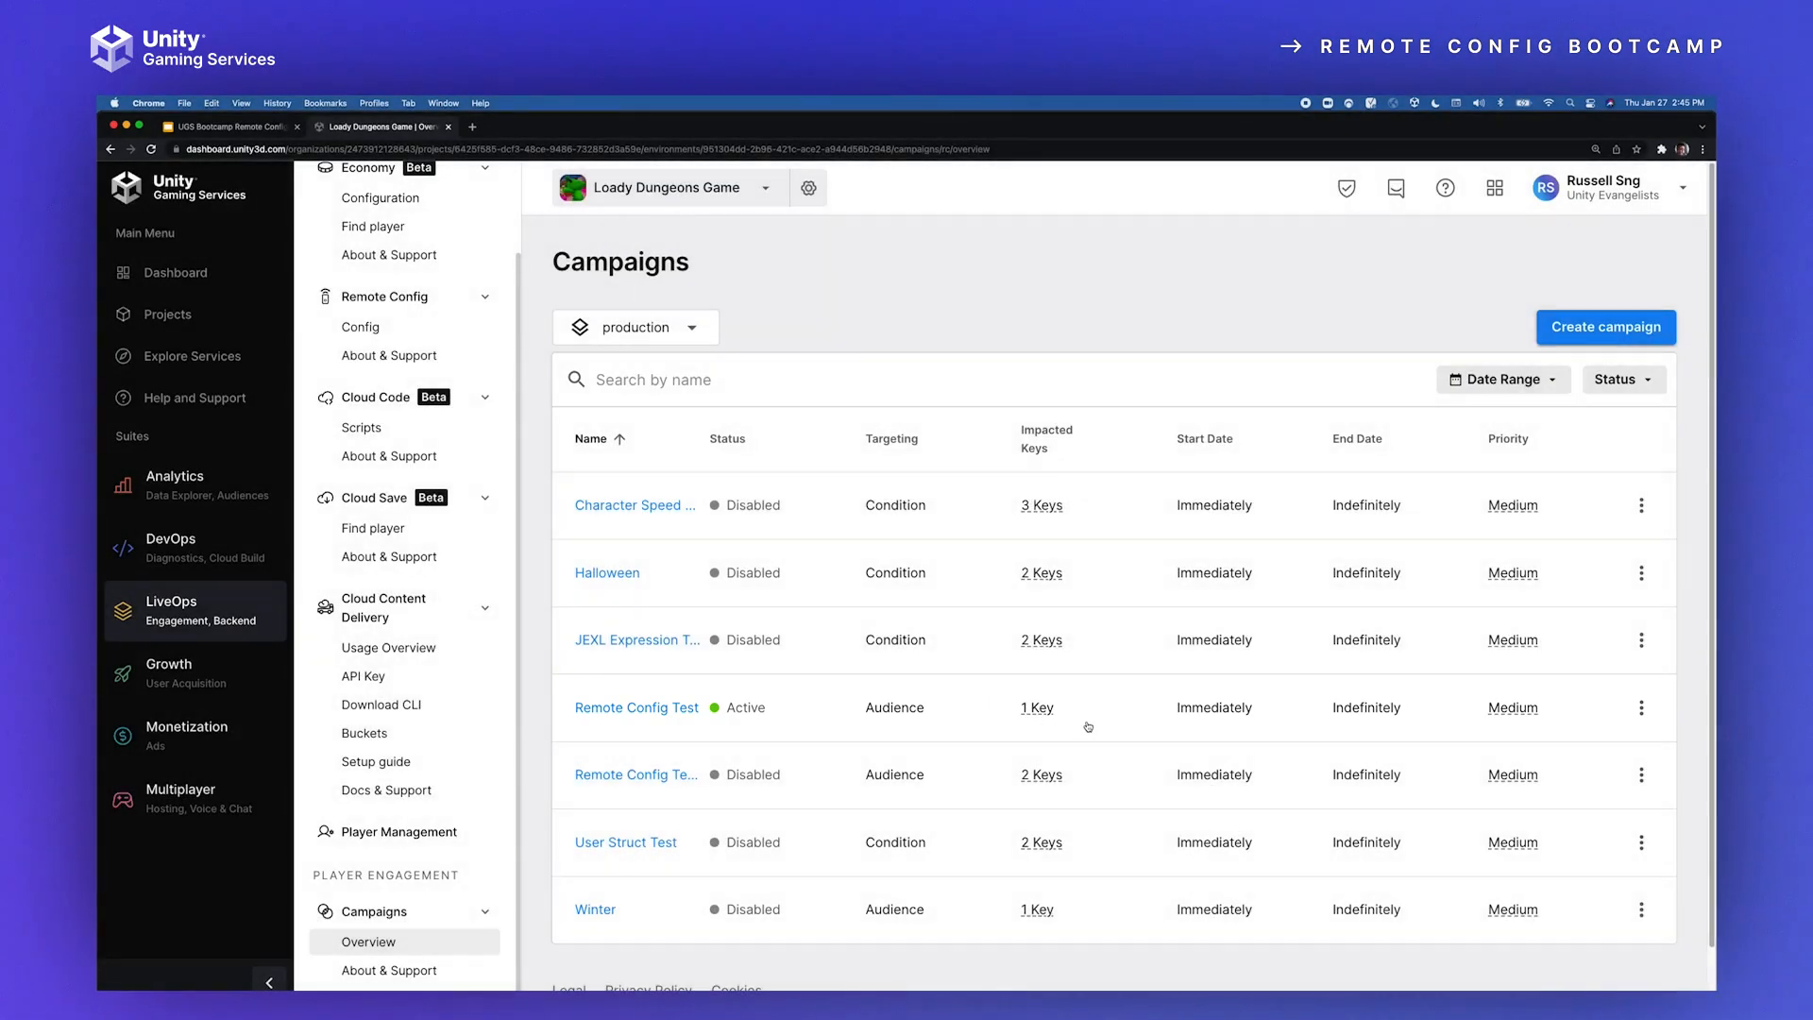
Step: Switch to the Unity Editor, run Loady Dungeons, and start the level to check the hat on the character
key(super+Tab)
click(887, 139)
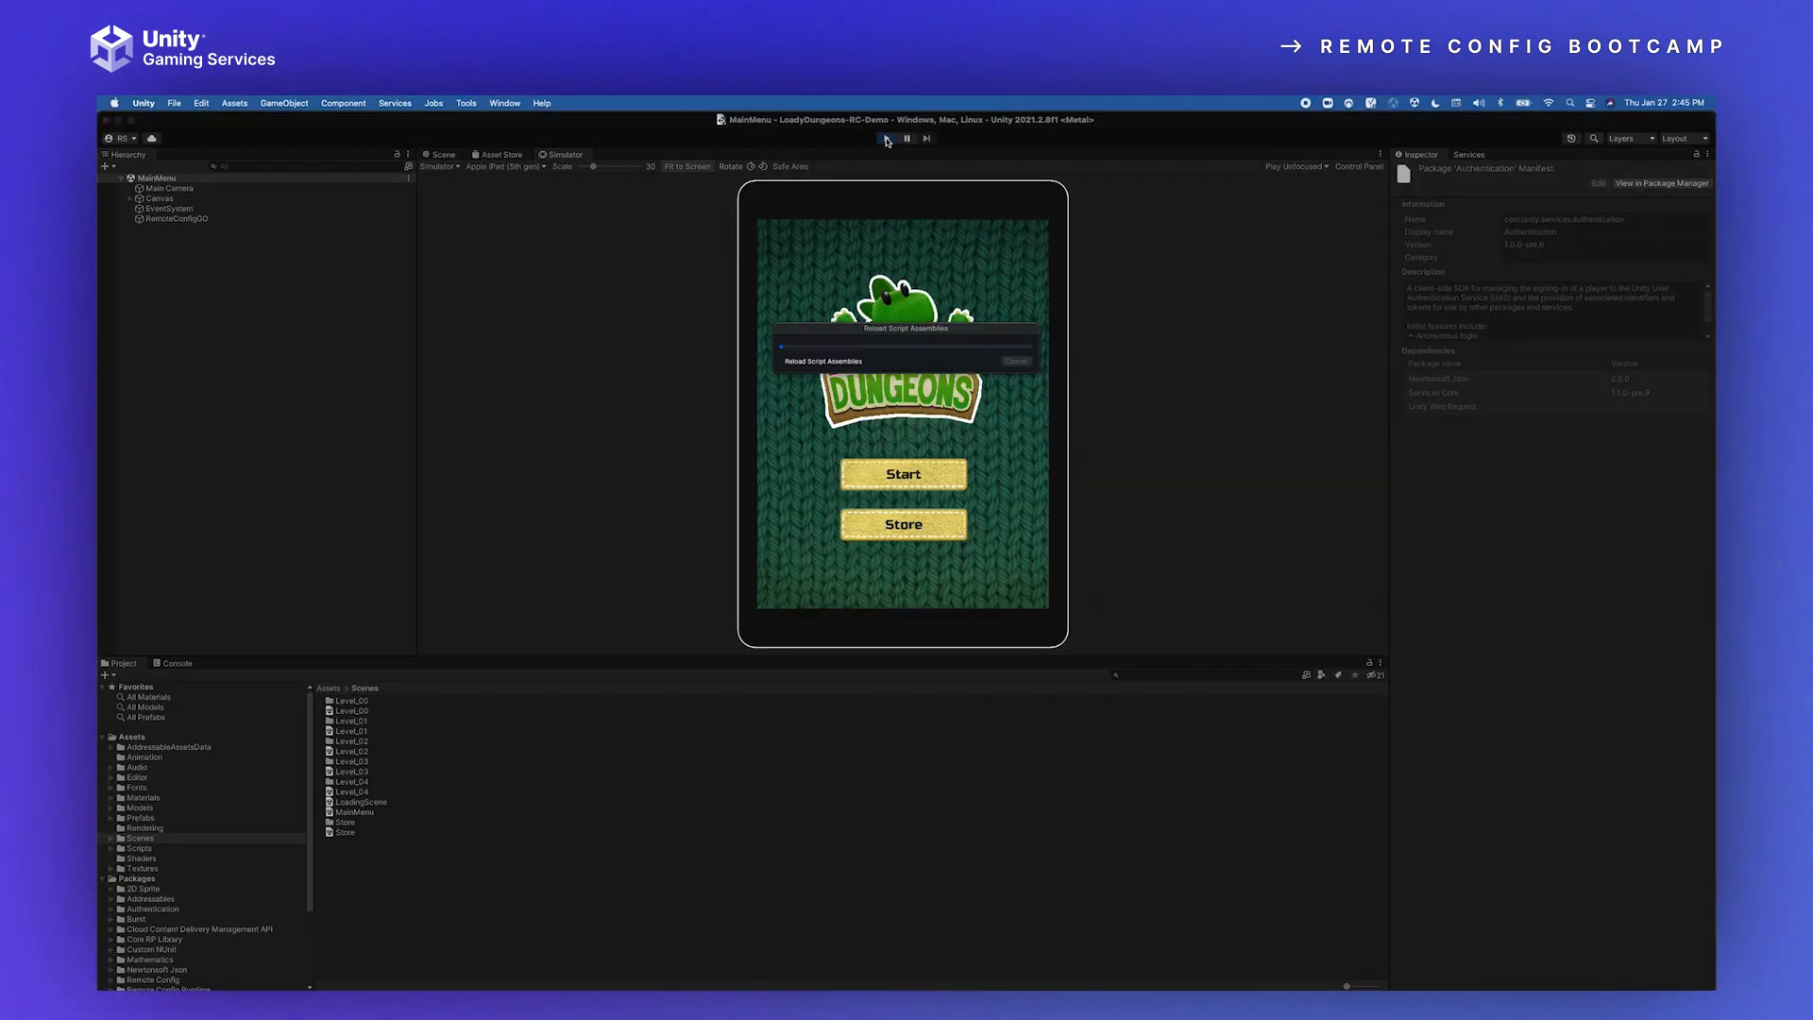
click(897, 475)
click(896, 475)
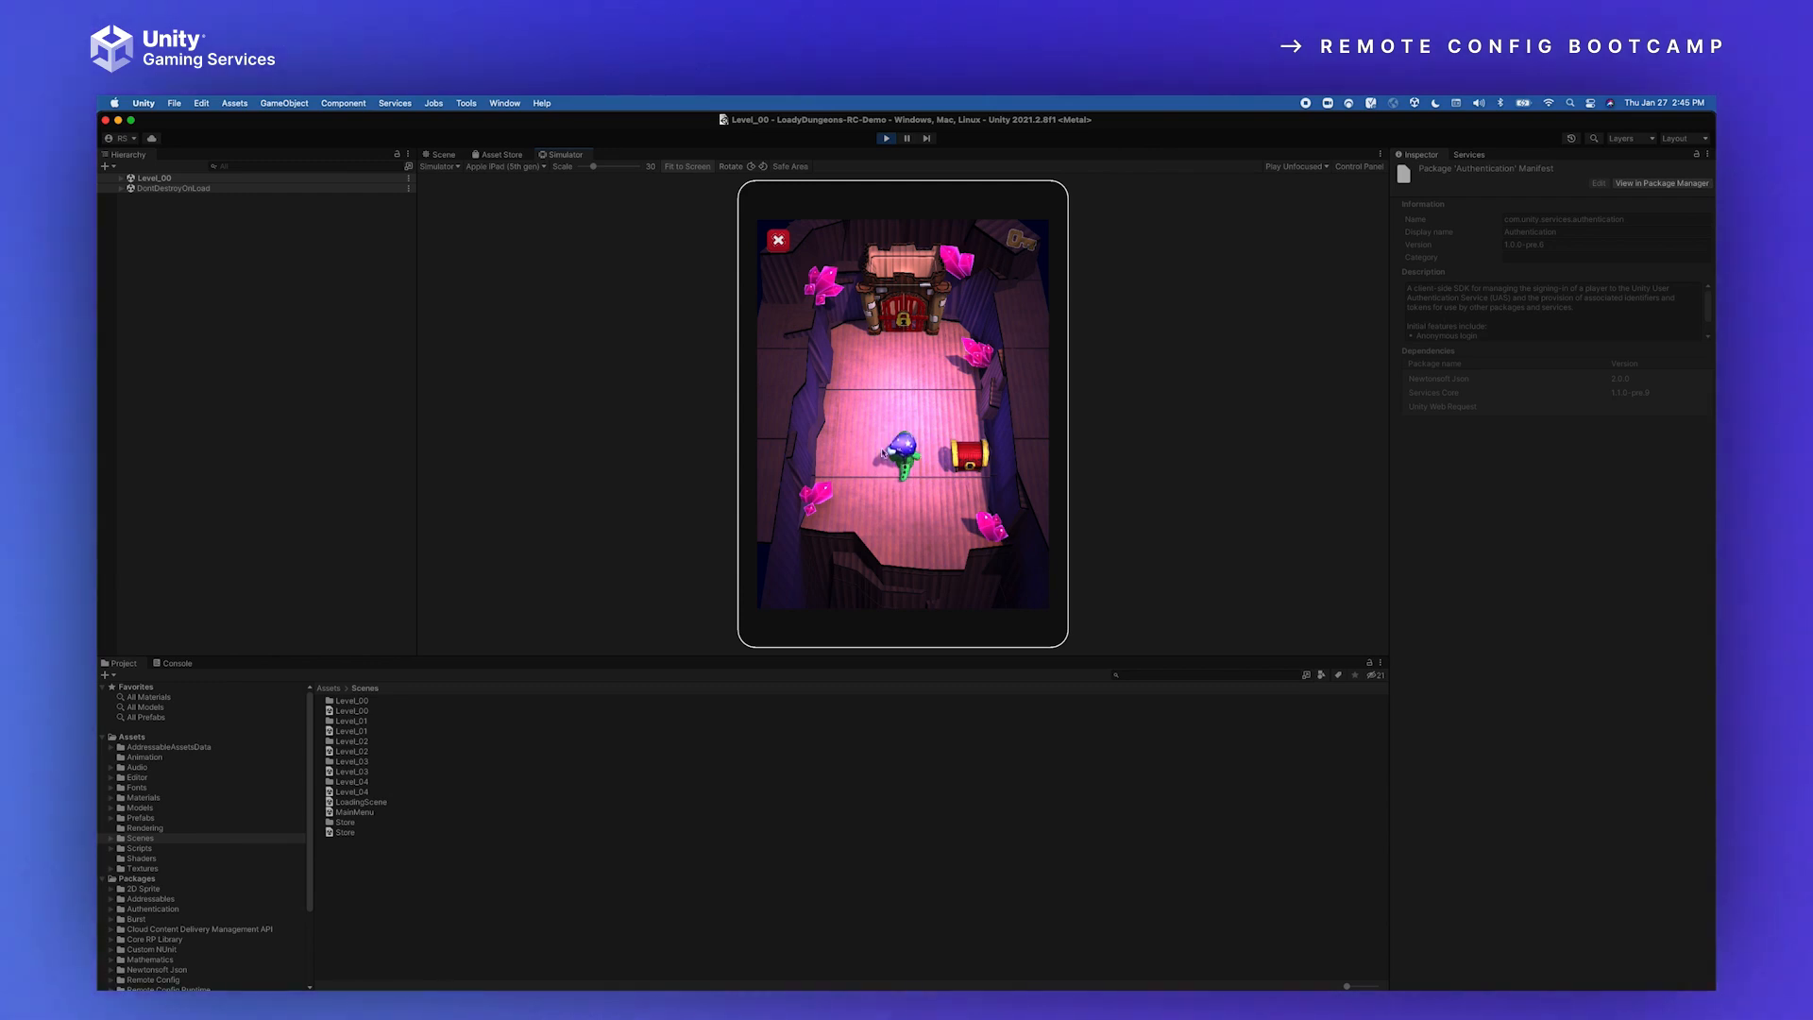
mouse_move(897, 430)
mouse_down()
mouse_move(896, 412)
mouse_move(895, 467)
mouse_move(985, 456)
mouse_move(943, 366)
mouse_move(891, 327)
mouse_move(916, 479)
mouse_move(922, 307)
mouse_move(914, 383)
mouse_move(893, 366)
mouse_up()
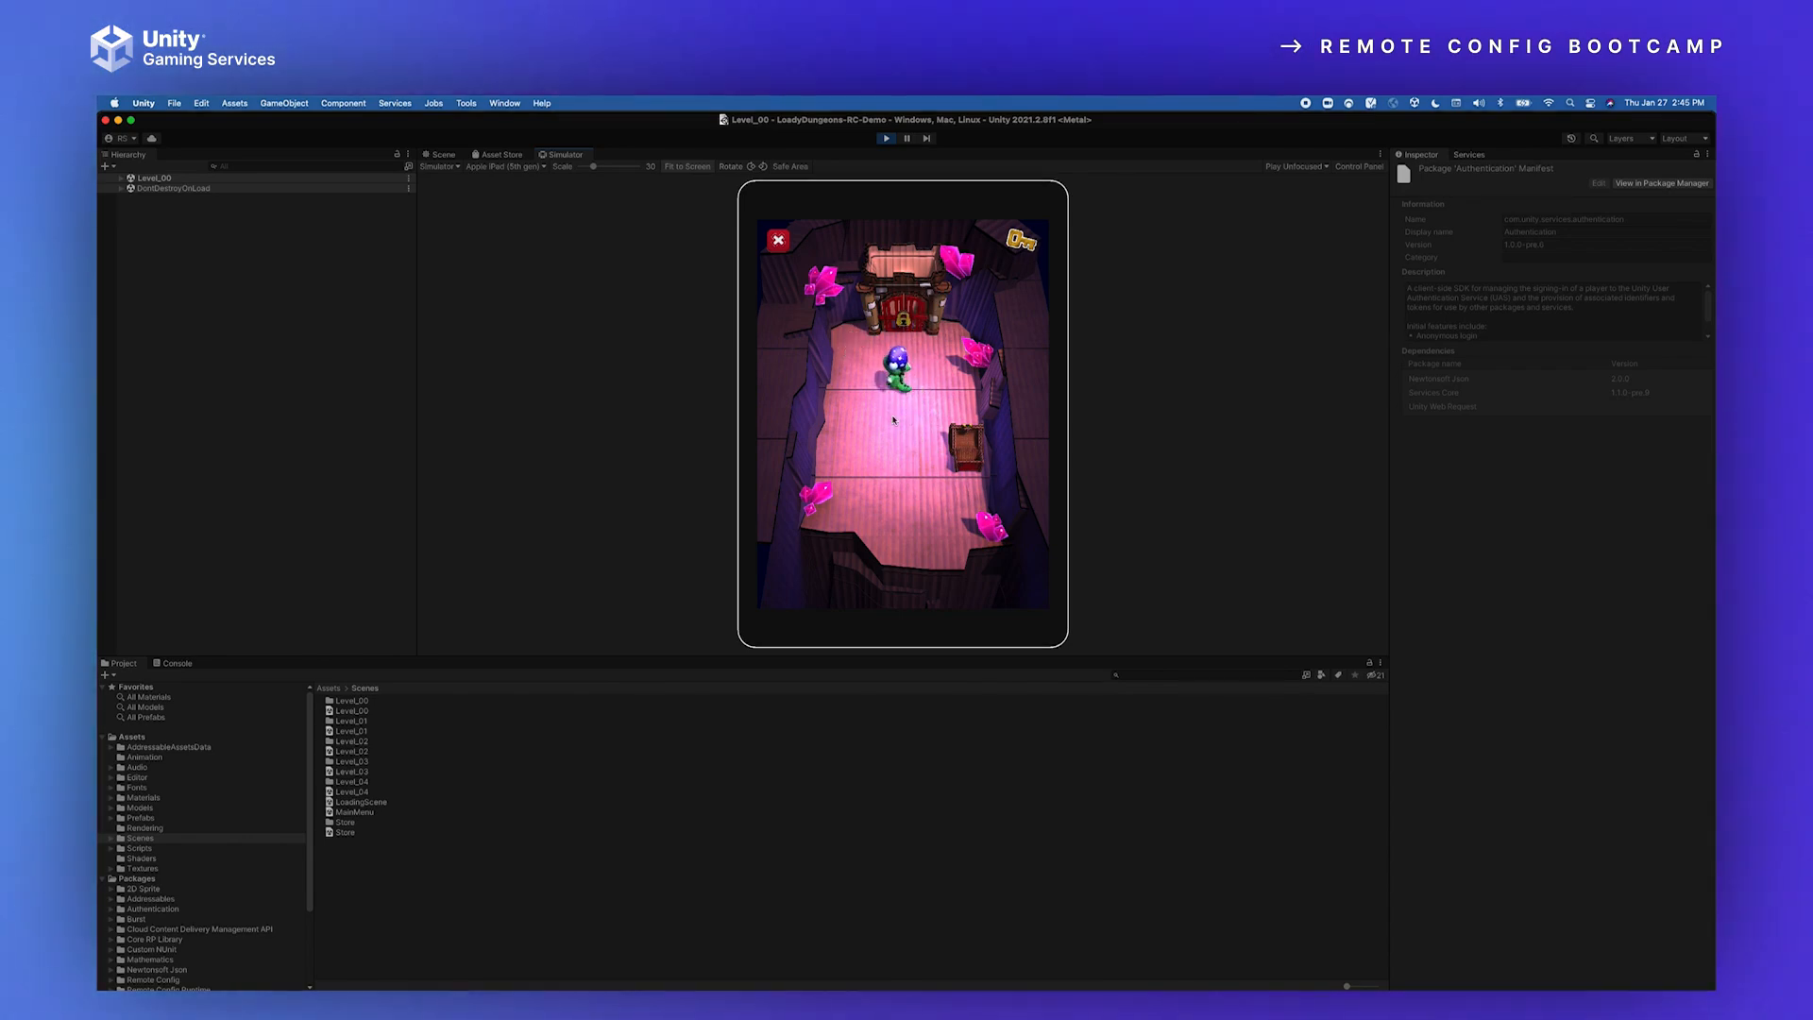
Step: Open the Remote Config window in the Unity Editor to check the key values, and stop the running game
click(503, 104)
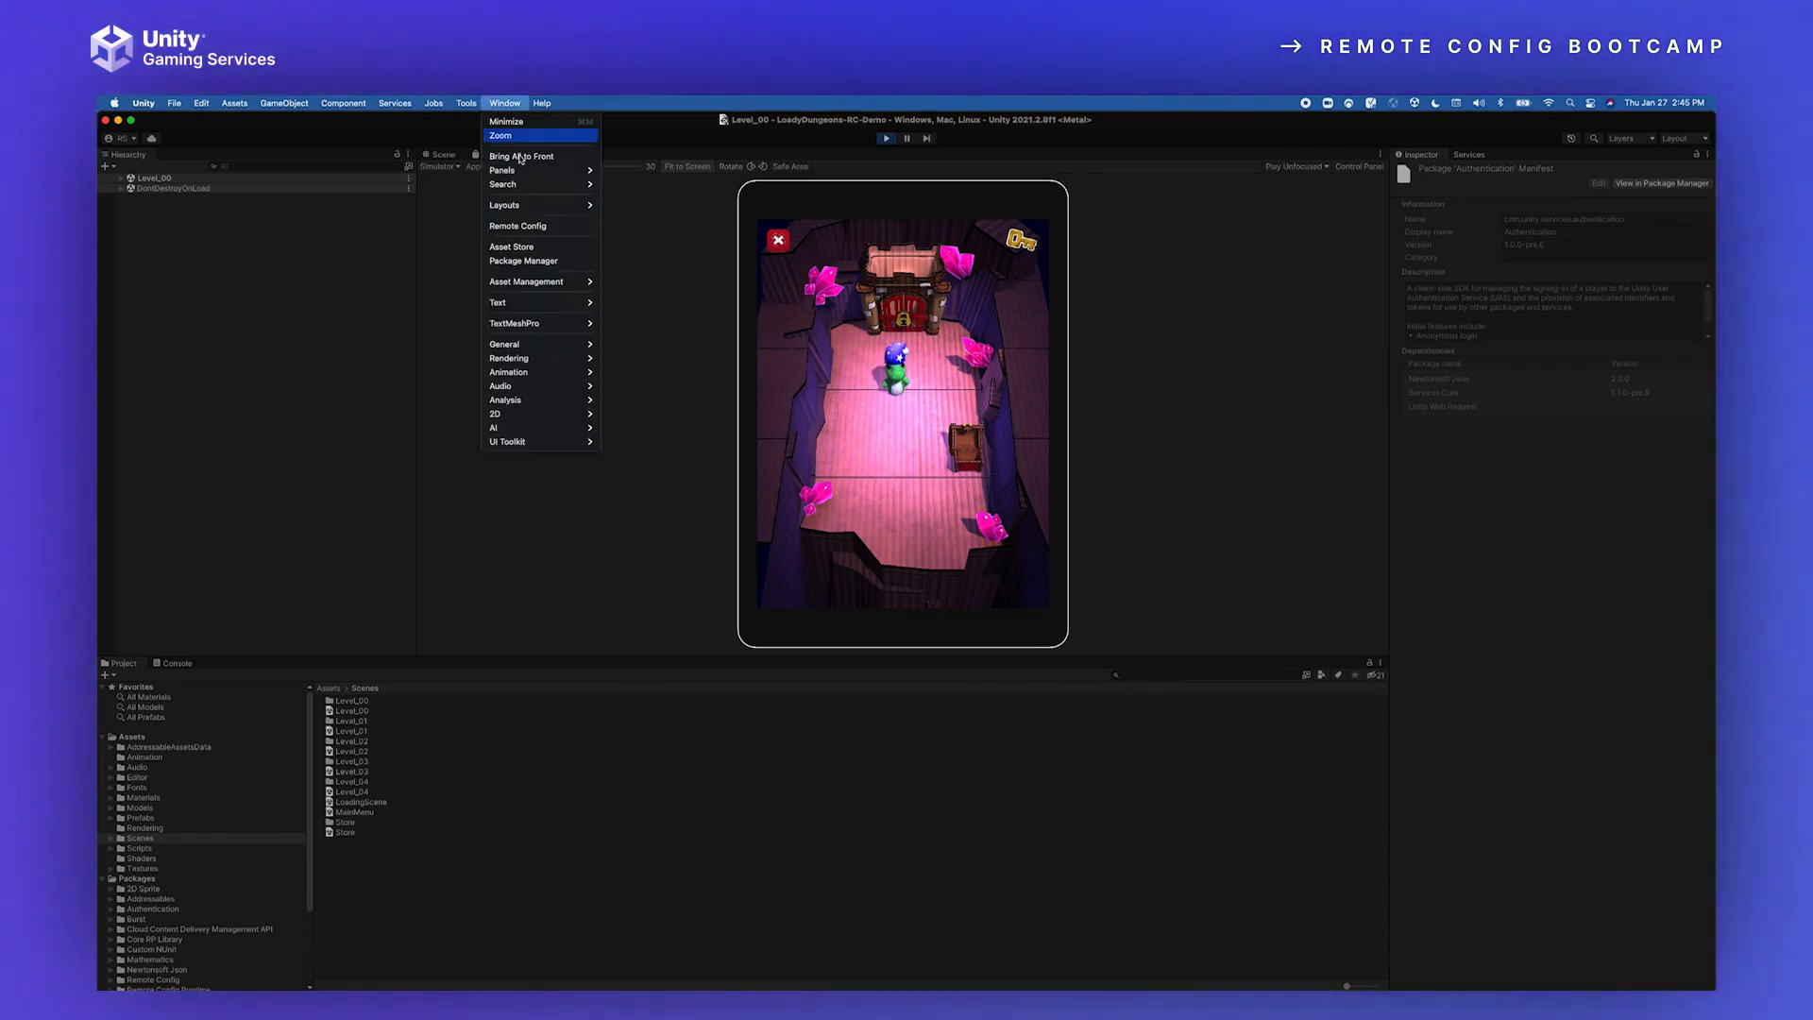
click(538, 230)
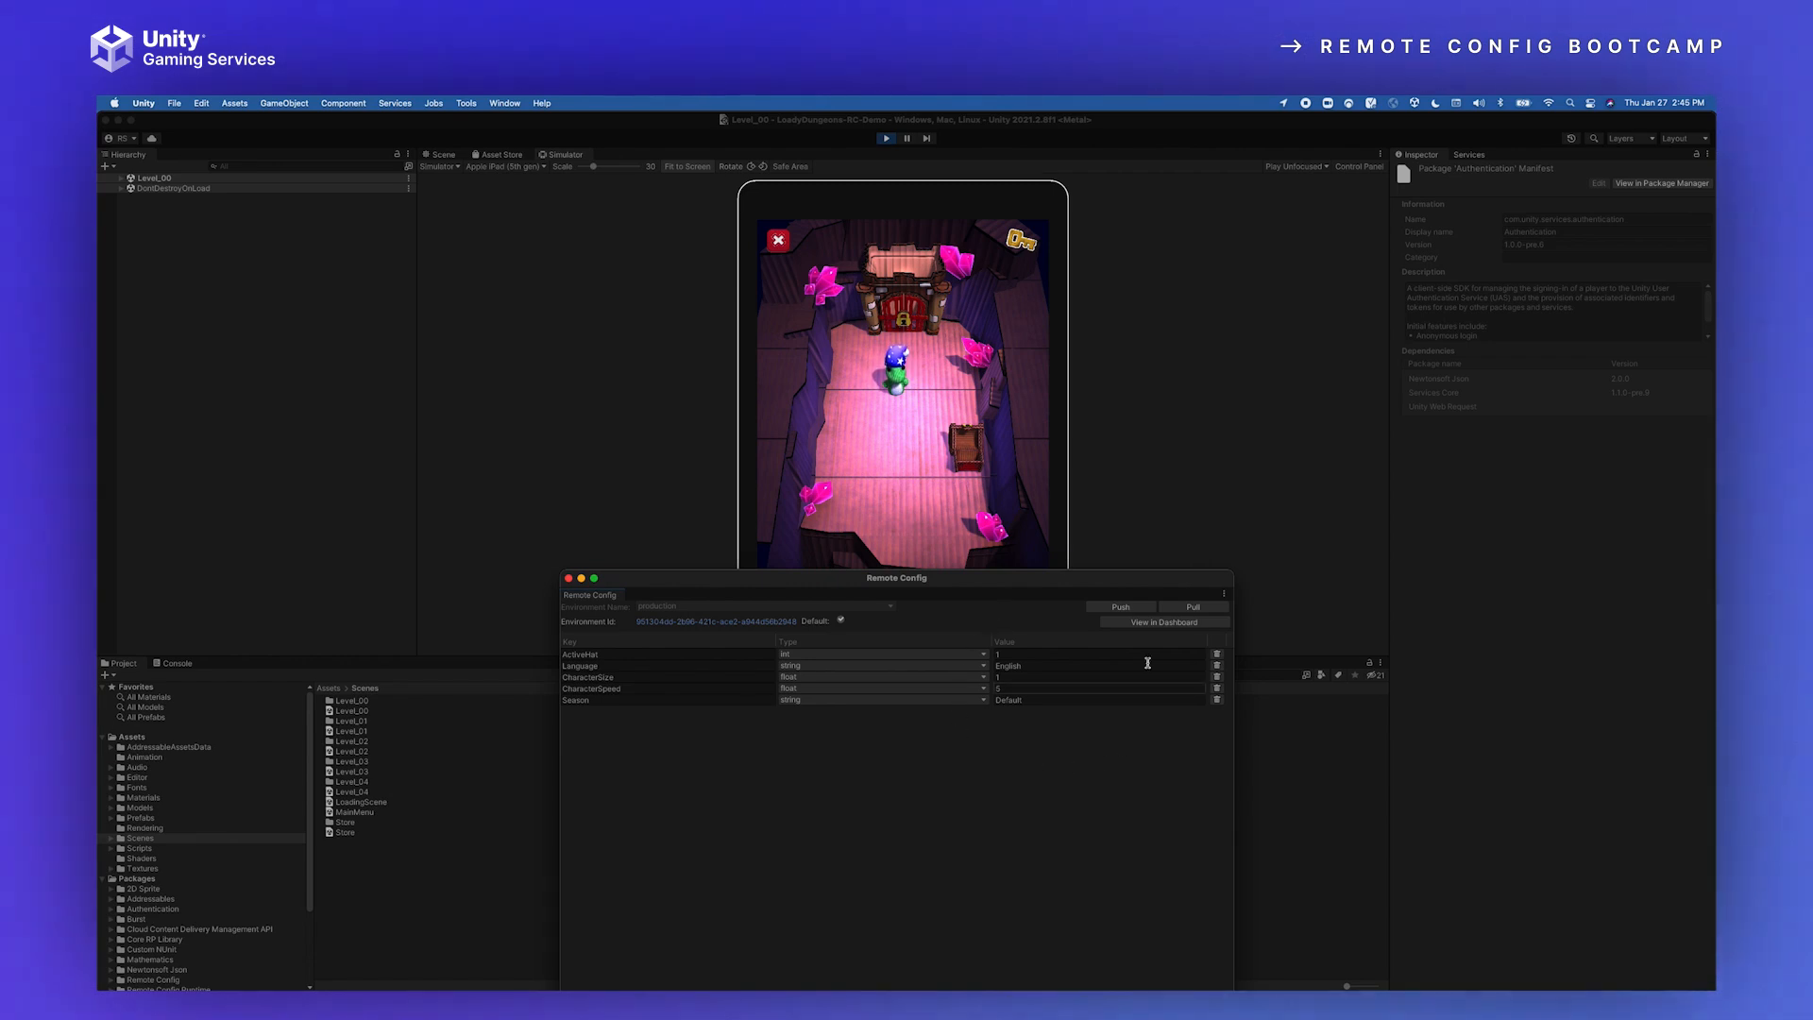
click(898, 120)
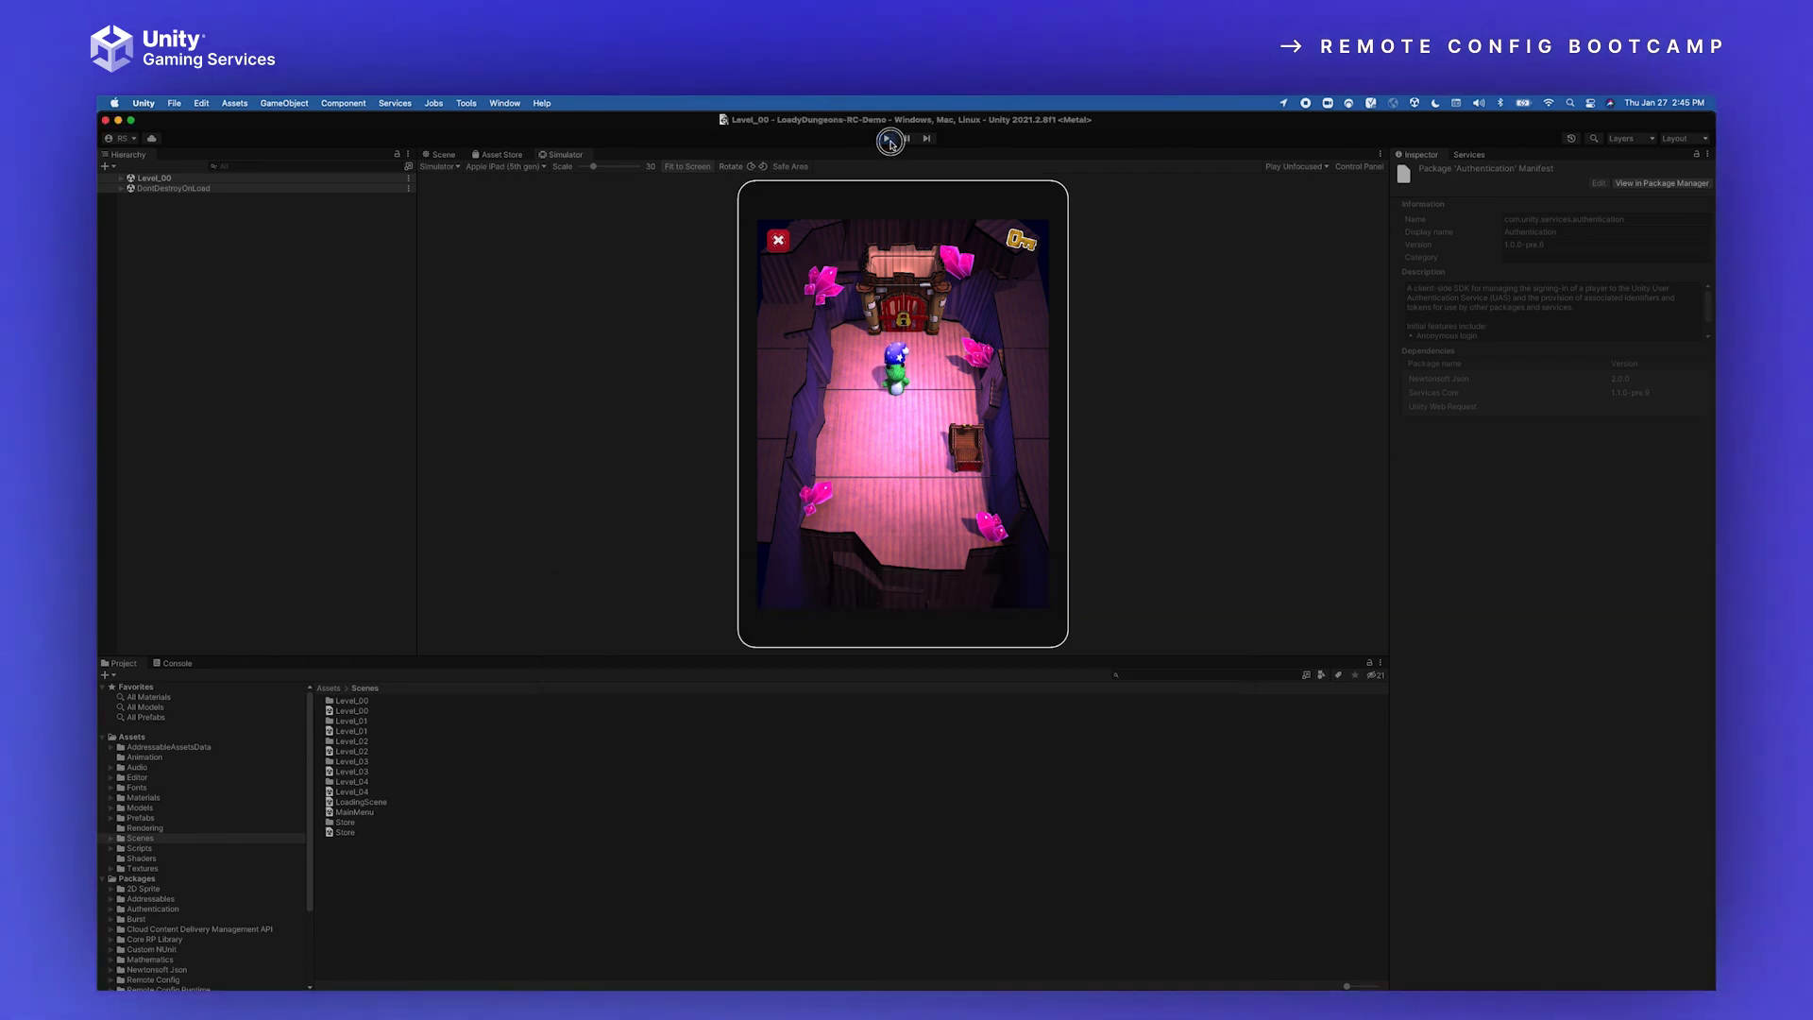
click(888, 139)
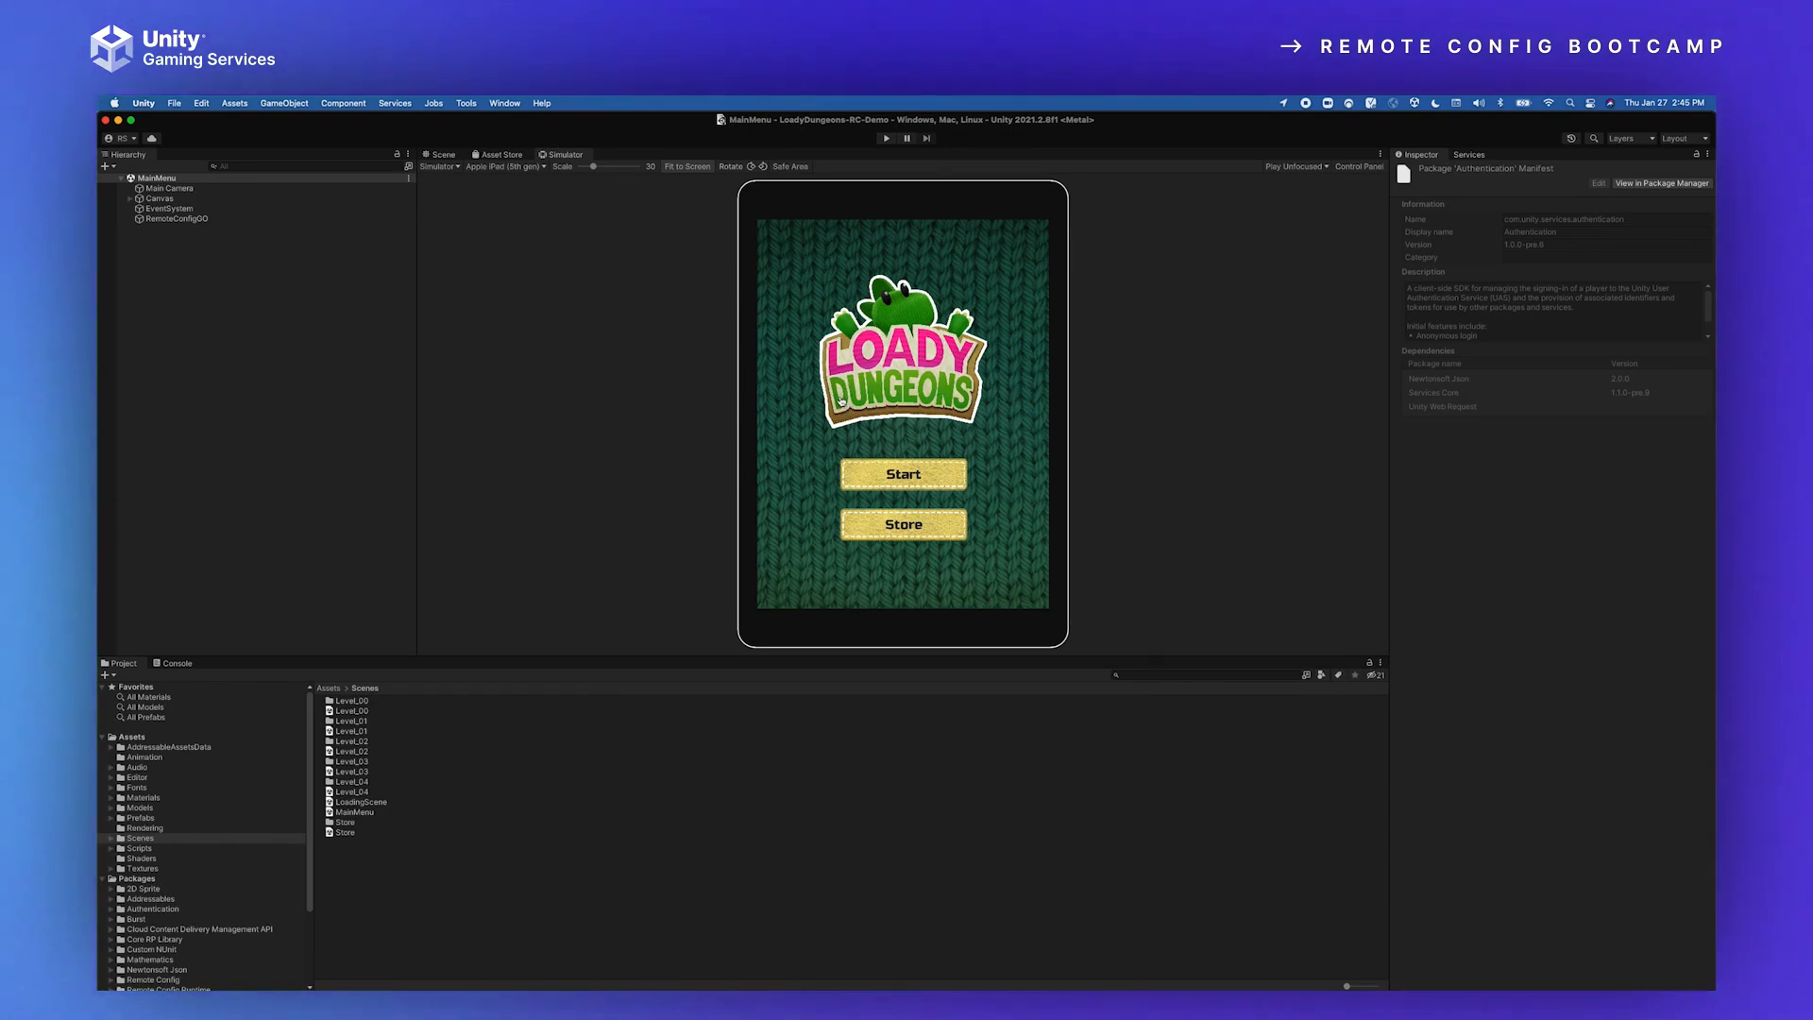
Step: Switch back to the dashboard in Chrome, disable the Remote Config Test campaign, and return to the campaign overview
key(super+Tab)
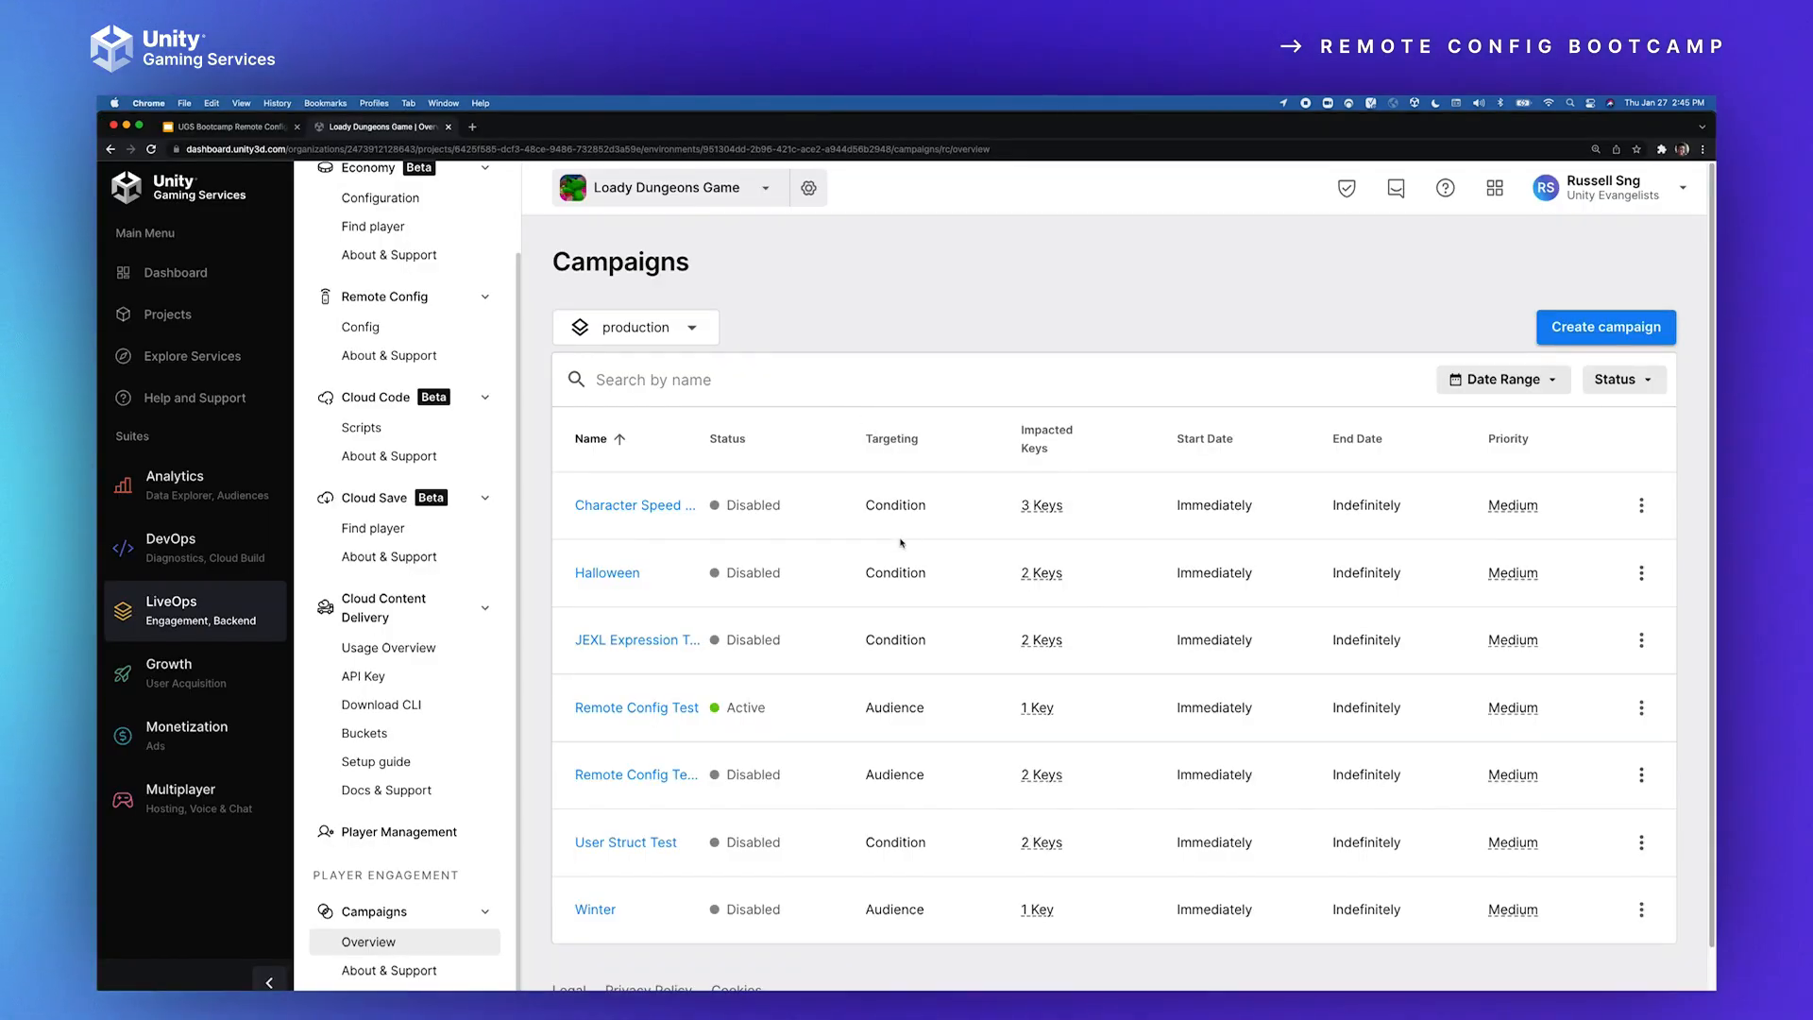
click(638, 707)
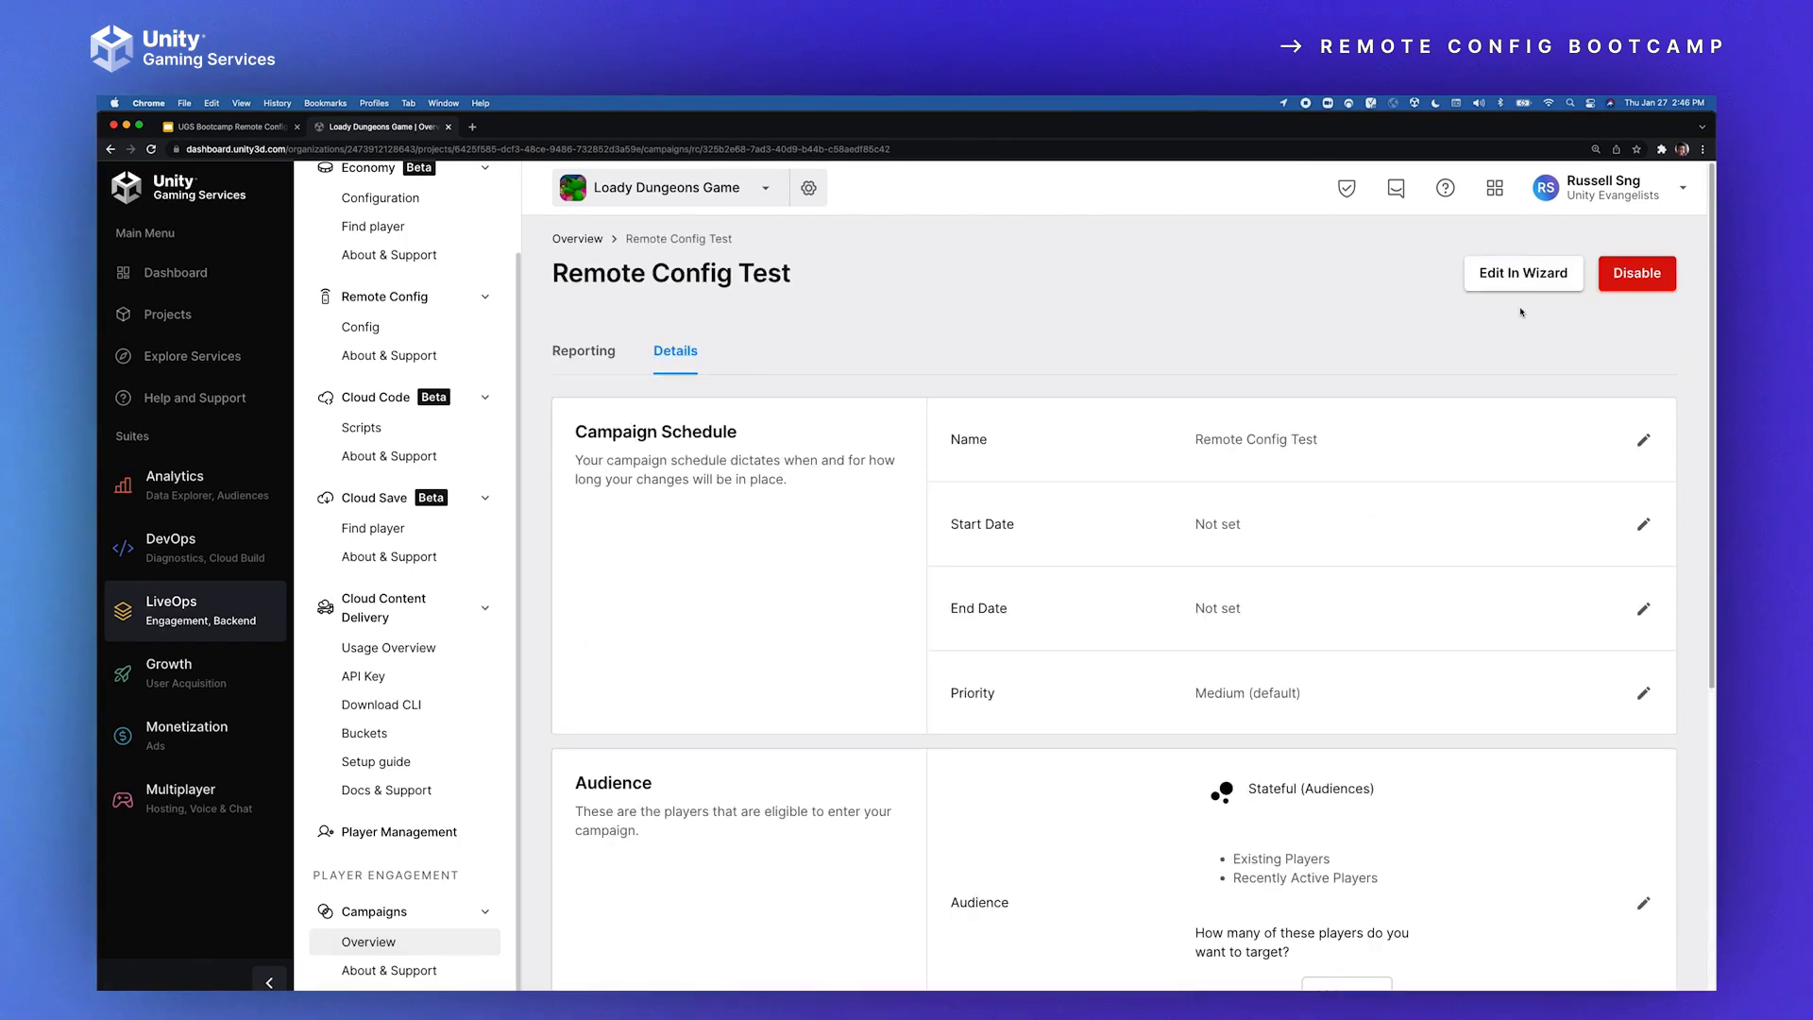
click(1637, 273)
click(577, 238)
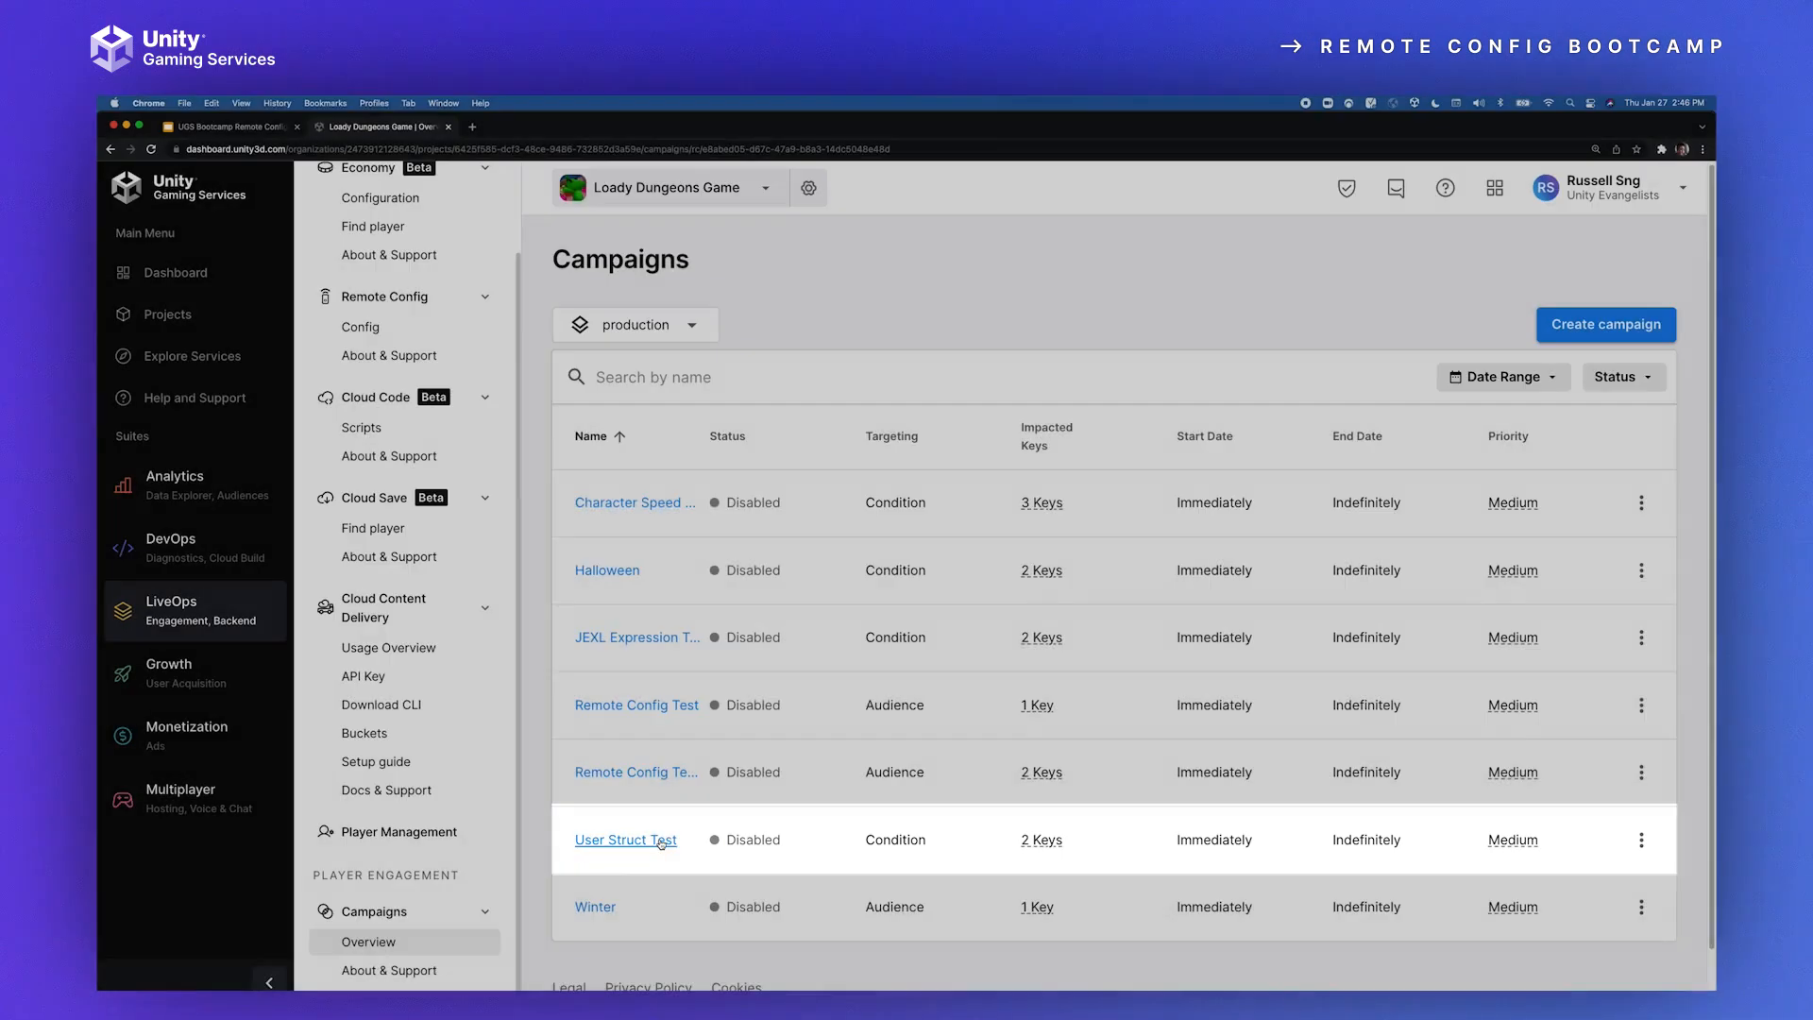
Step: Open the User Struct Test campaign, and compare its JEXL condition with the uaStruct.score assignment in ApplyRemoteConfigSettings.cs in the code editor
click(661, 841)
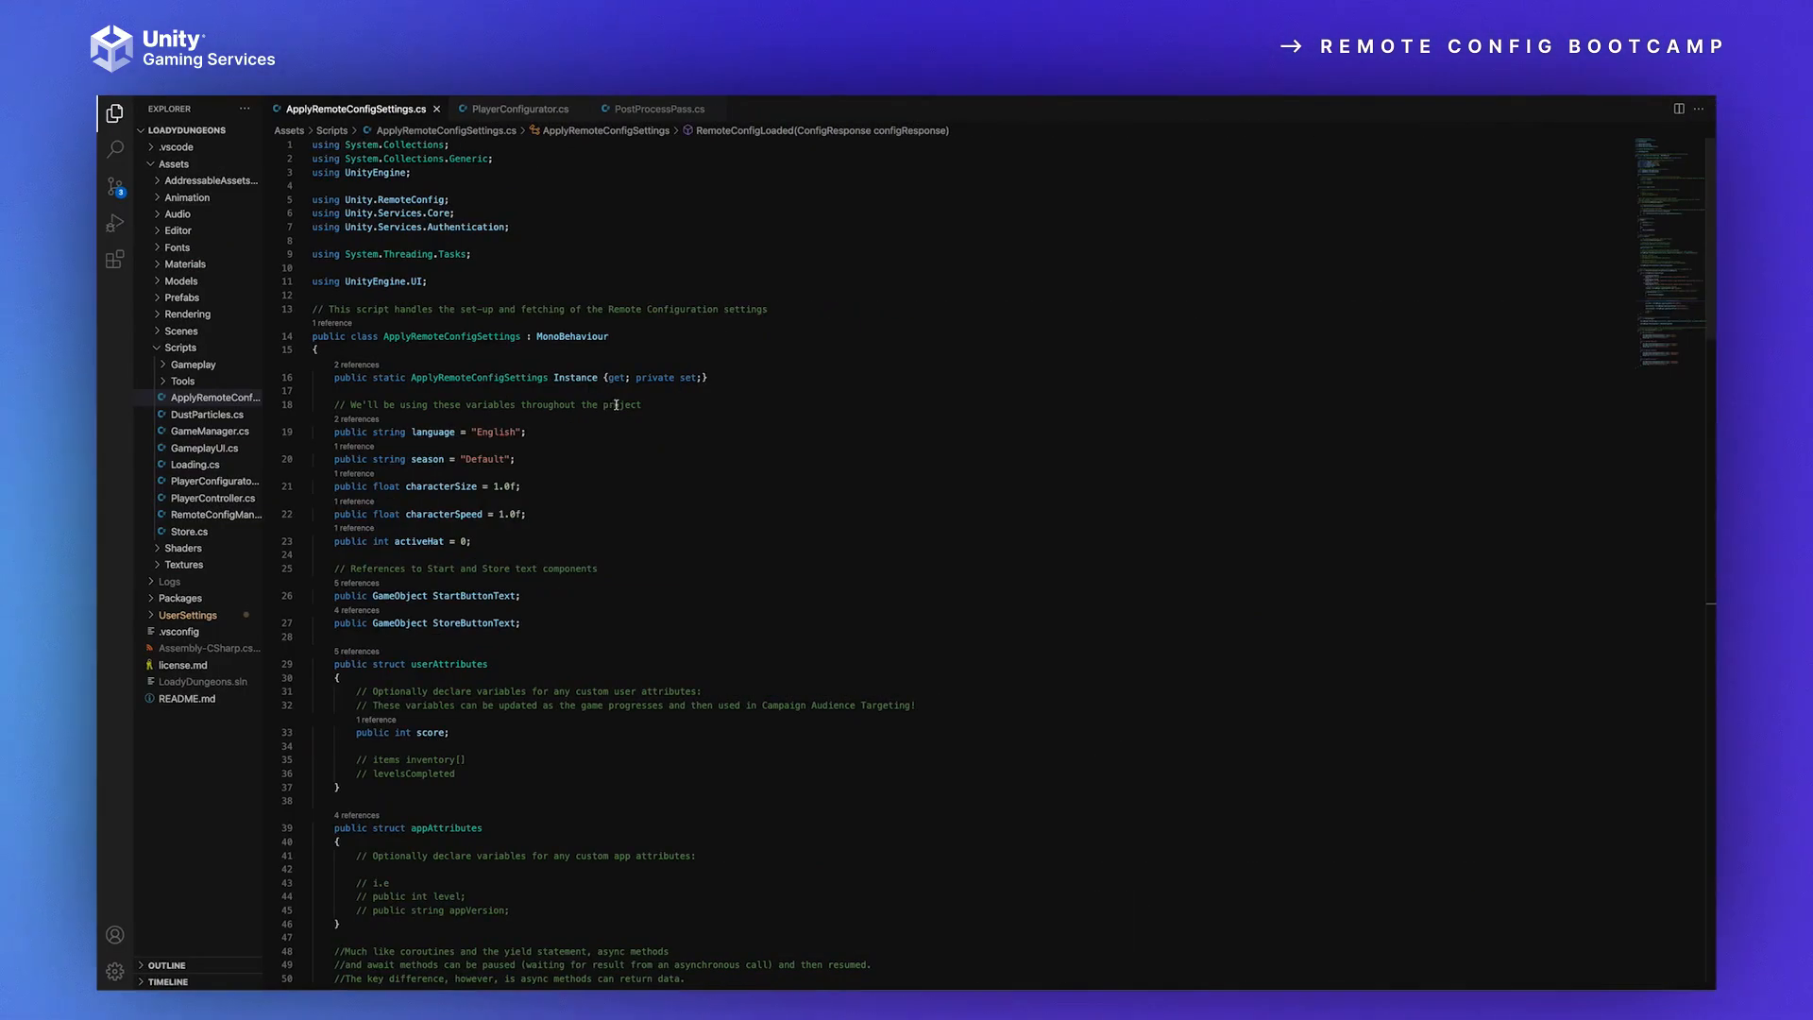
scroll(547, 604, down, 10)
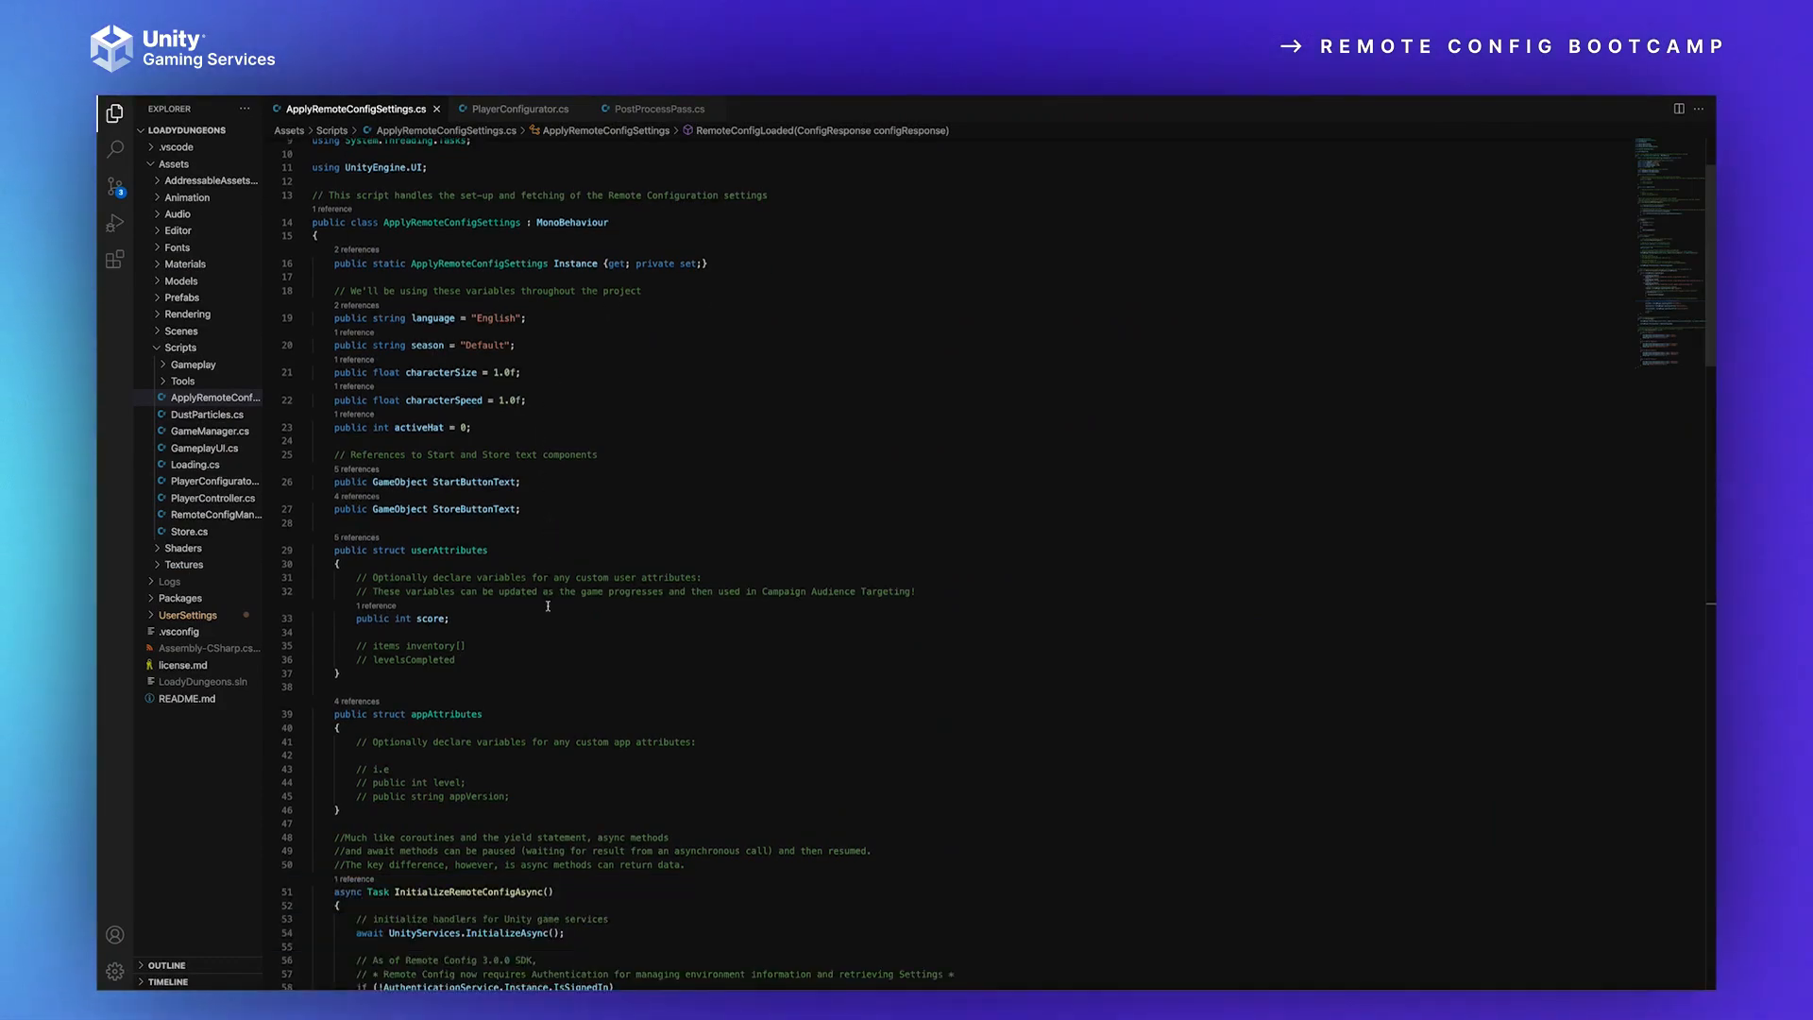
scroll(548, 622, down, 5)
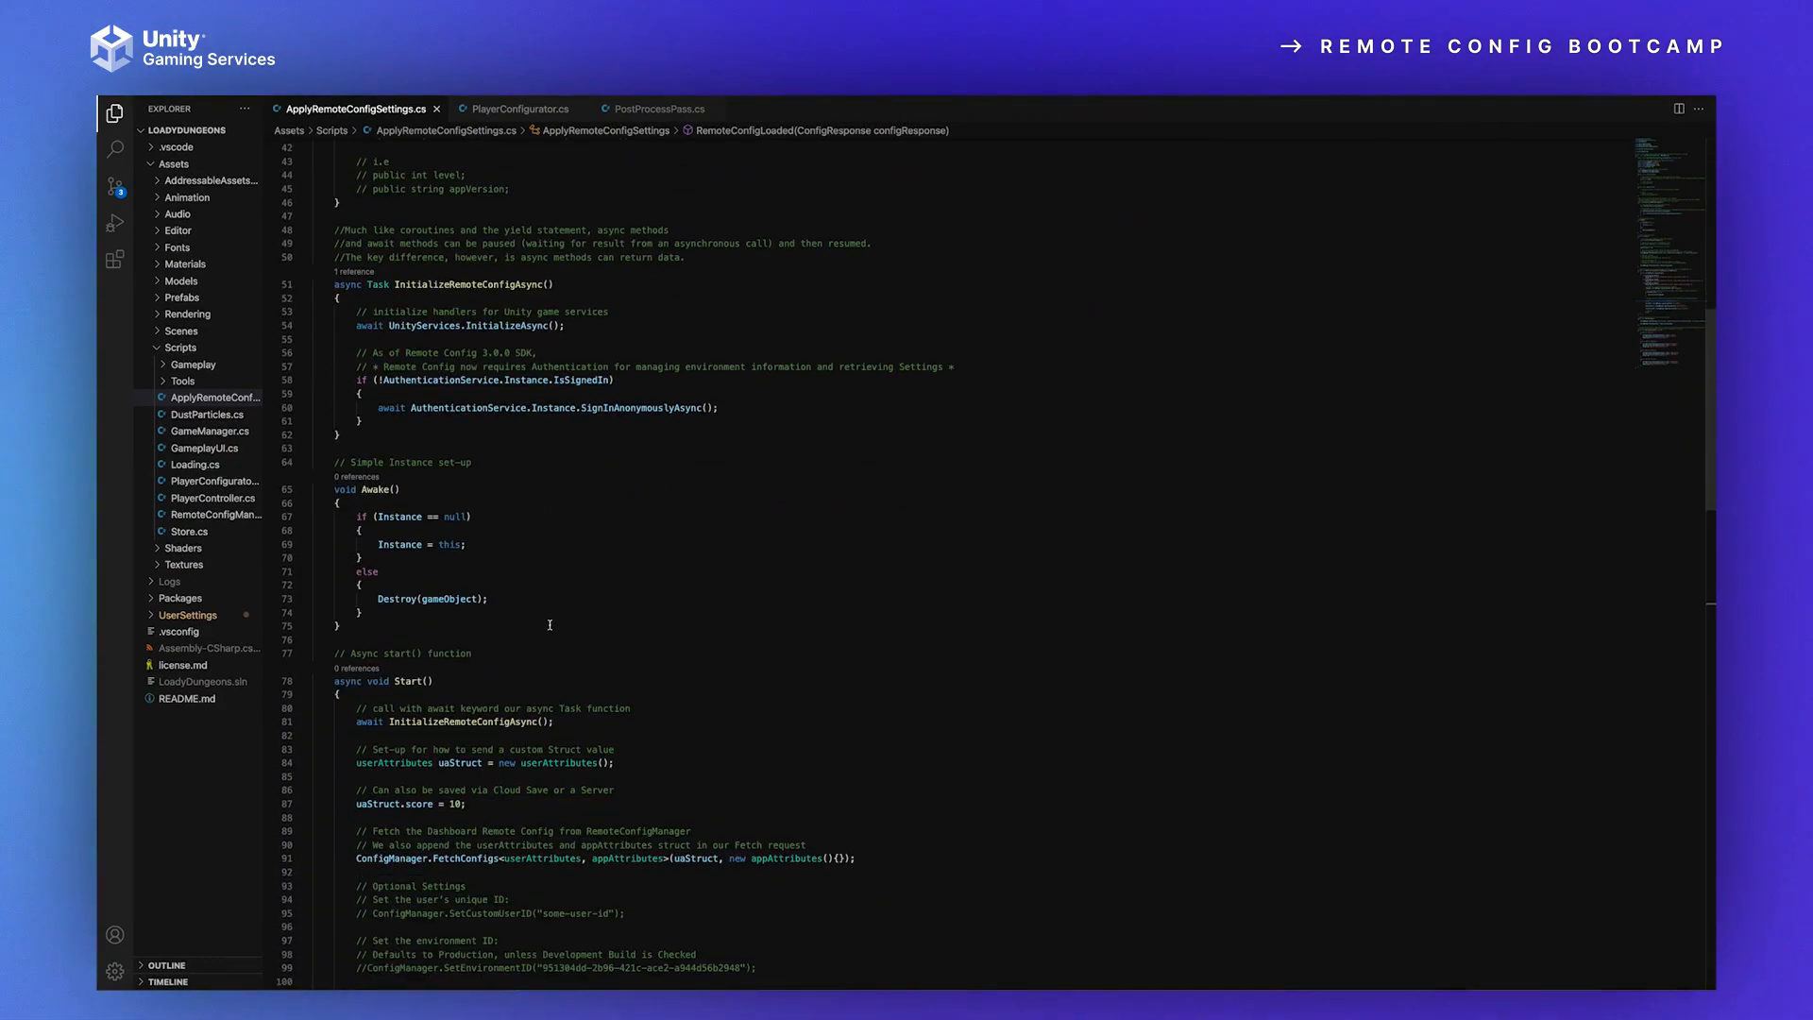
drag(408, 669, 242, 672)
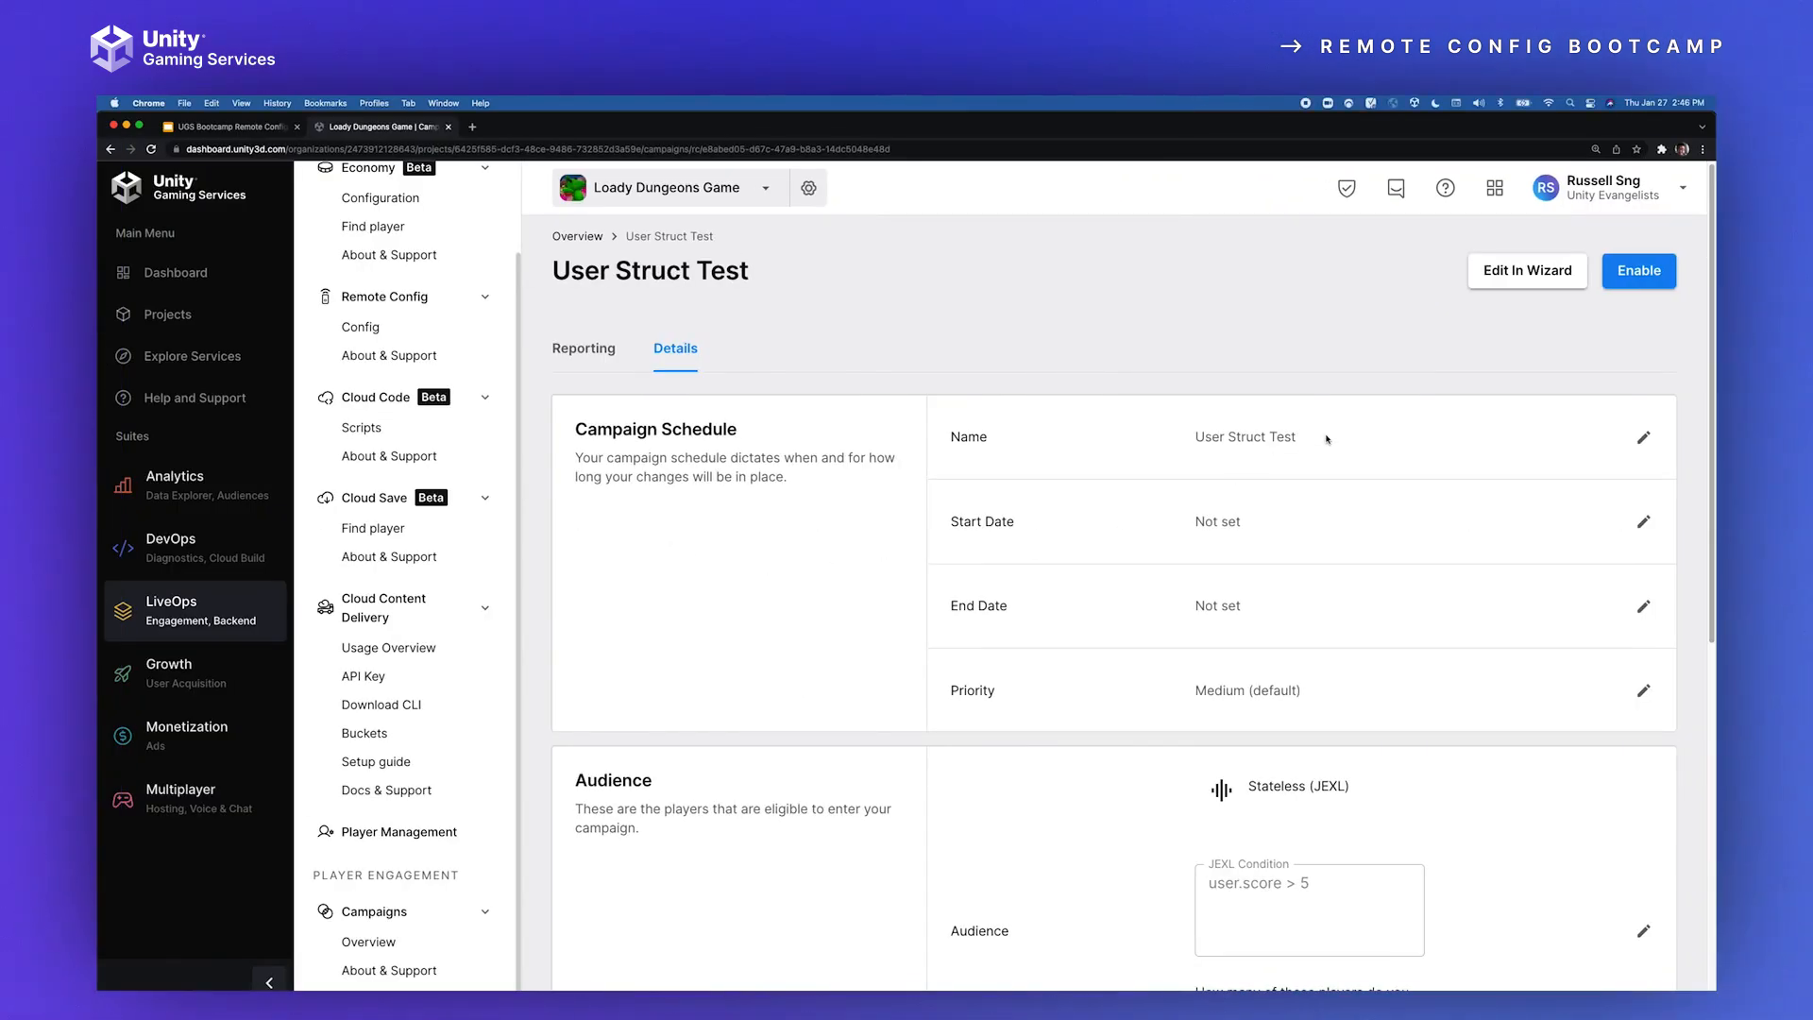
scroll(1337, 661, down, 1)
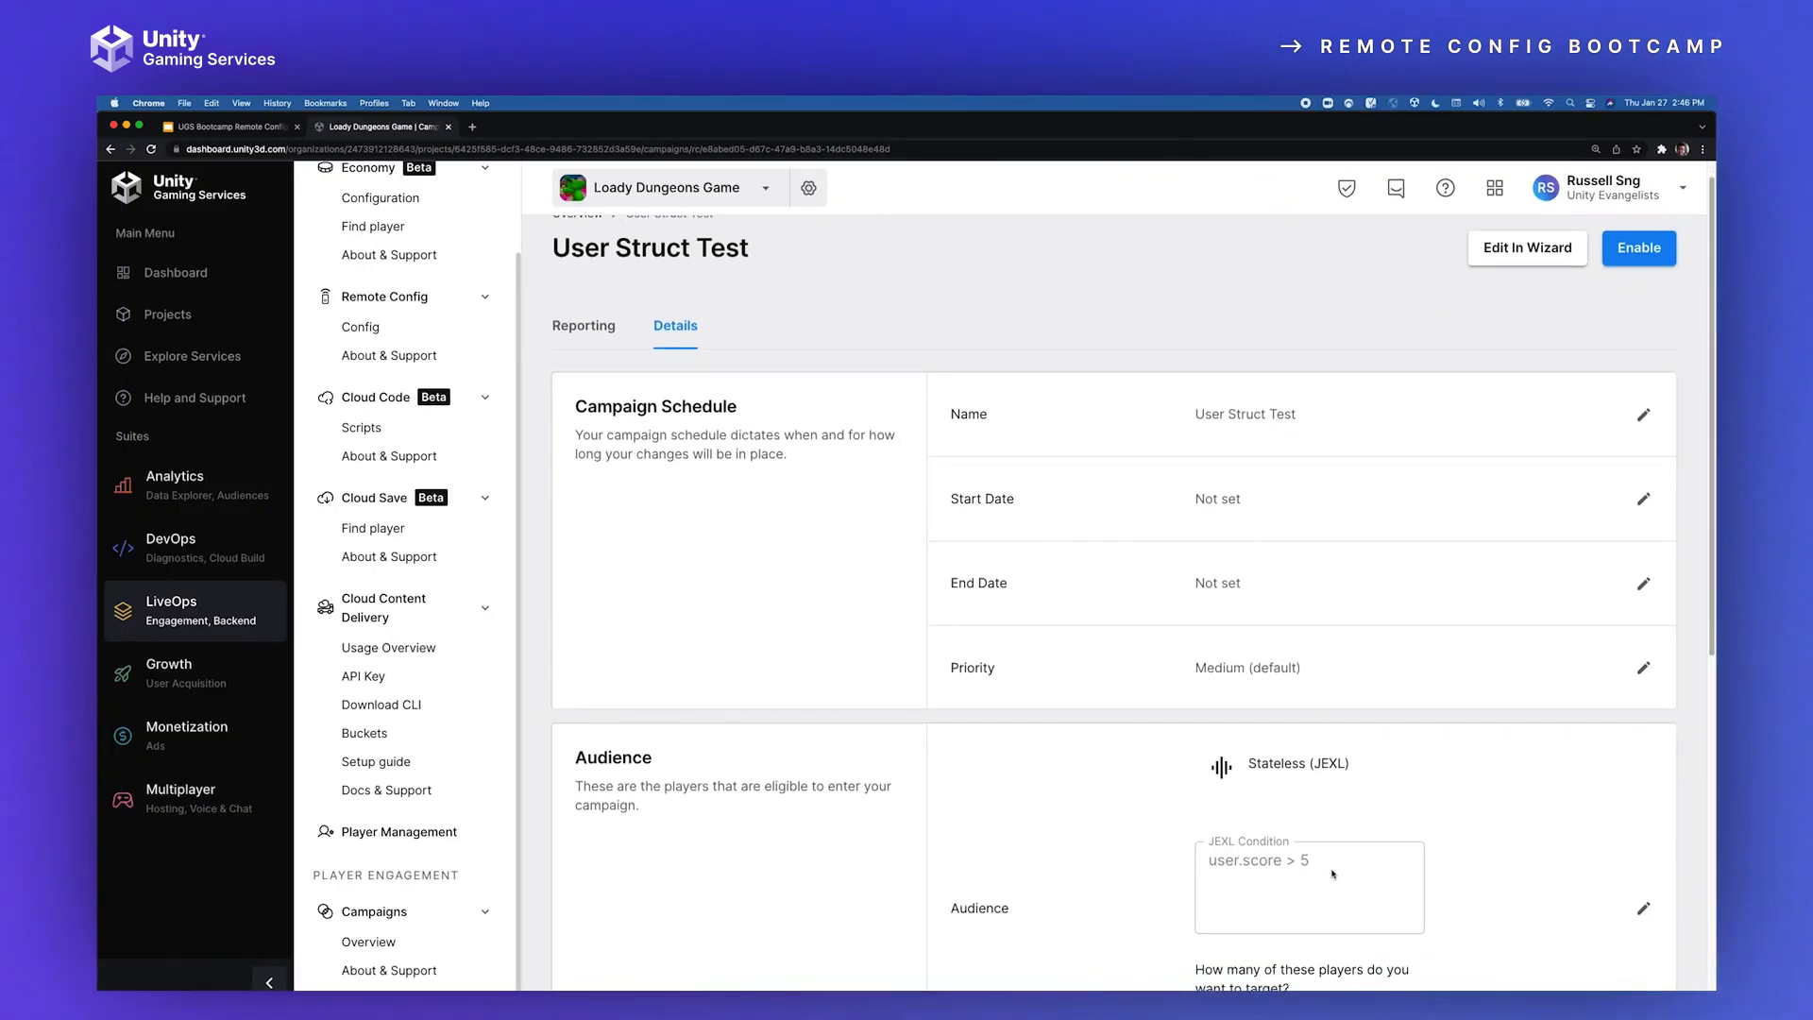
drag(1190, 874, 1207, 861)
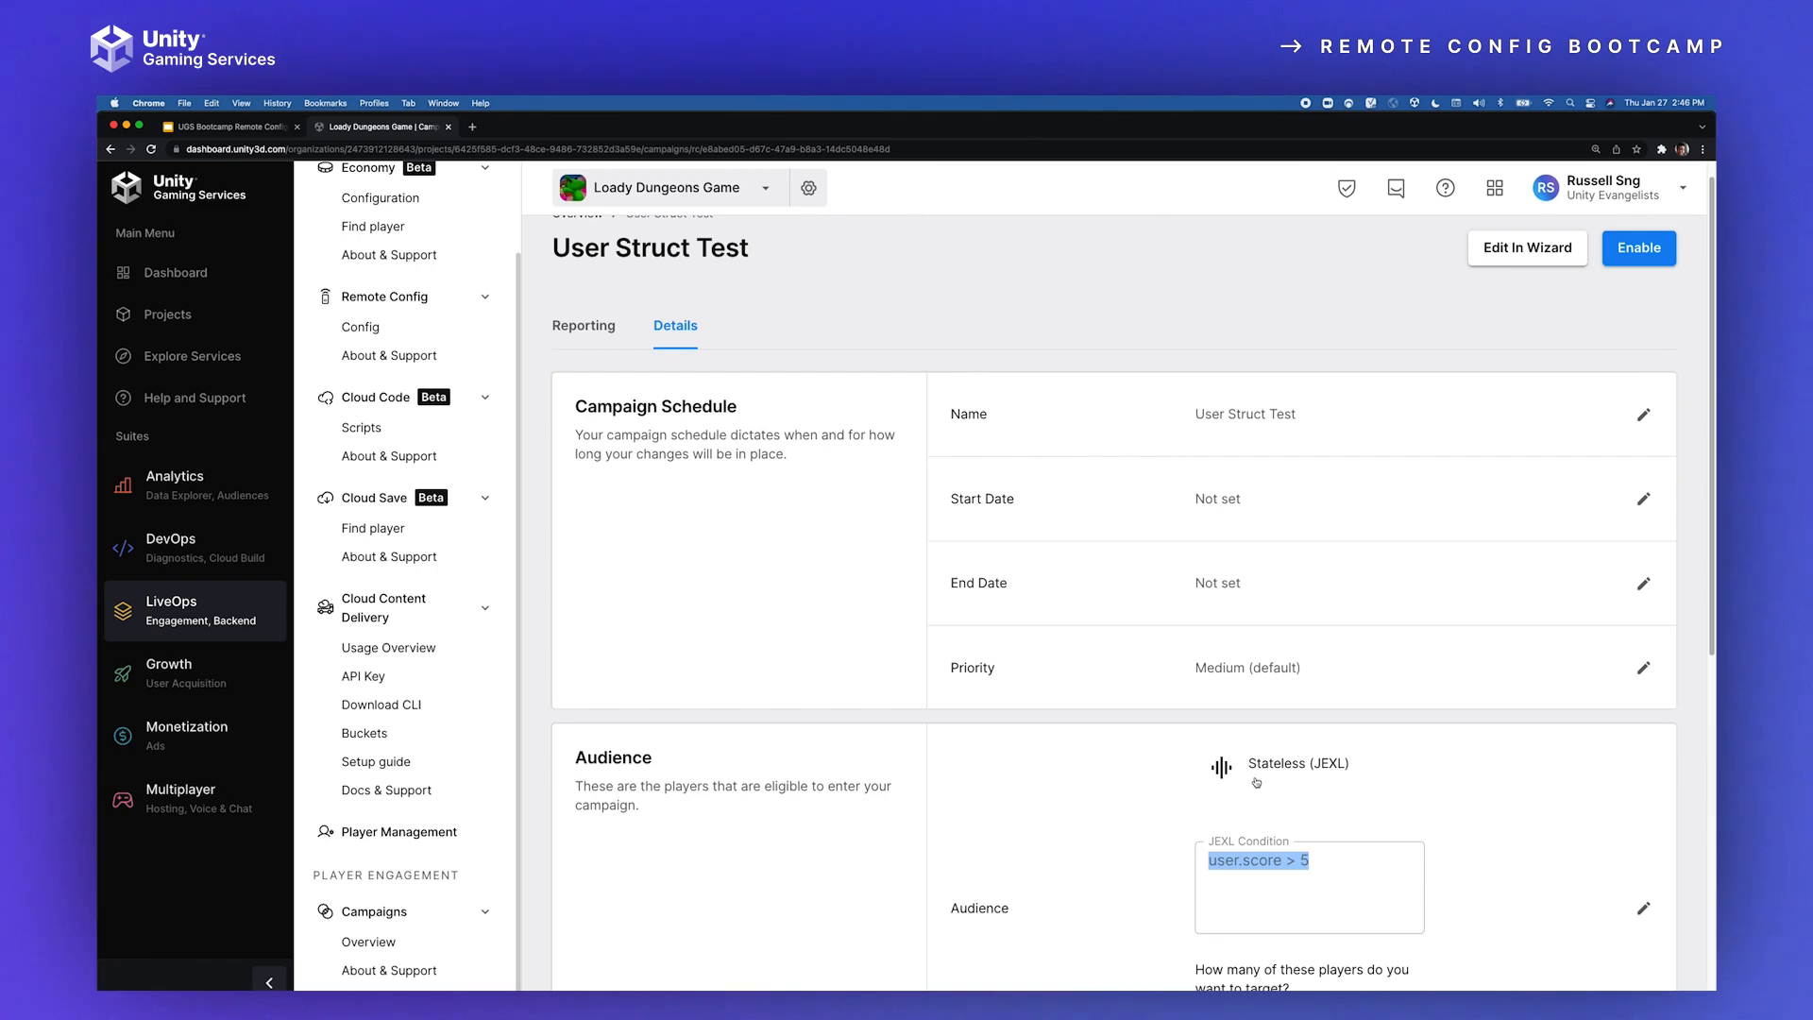
Step: Review the User Struct Test campaign's audience condition and the CharacterSpeed and CharacterSize overrides in its Variant 1 content
click(1159, 794)
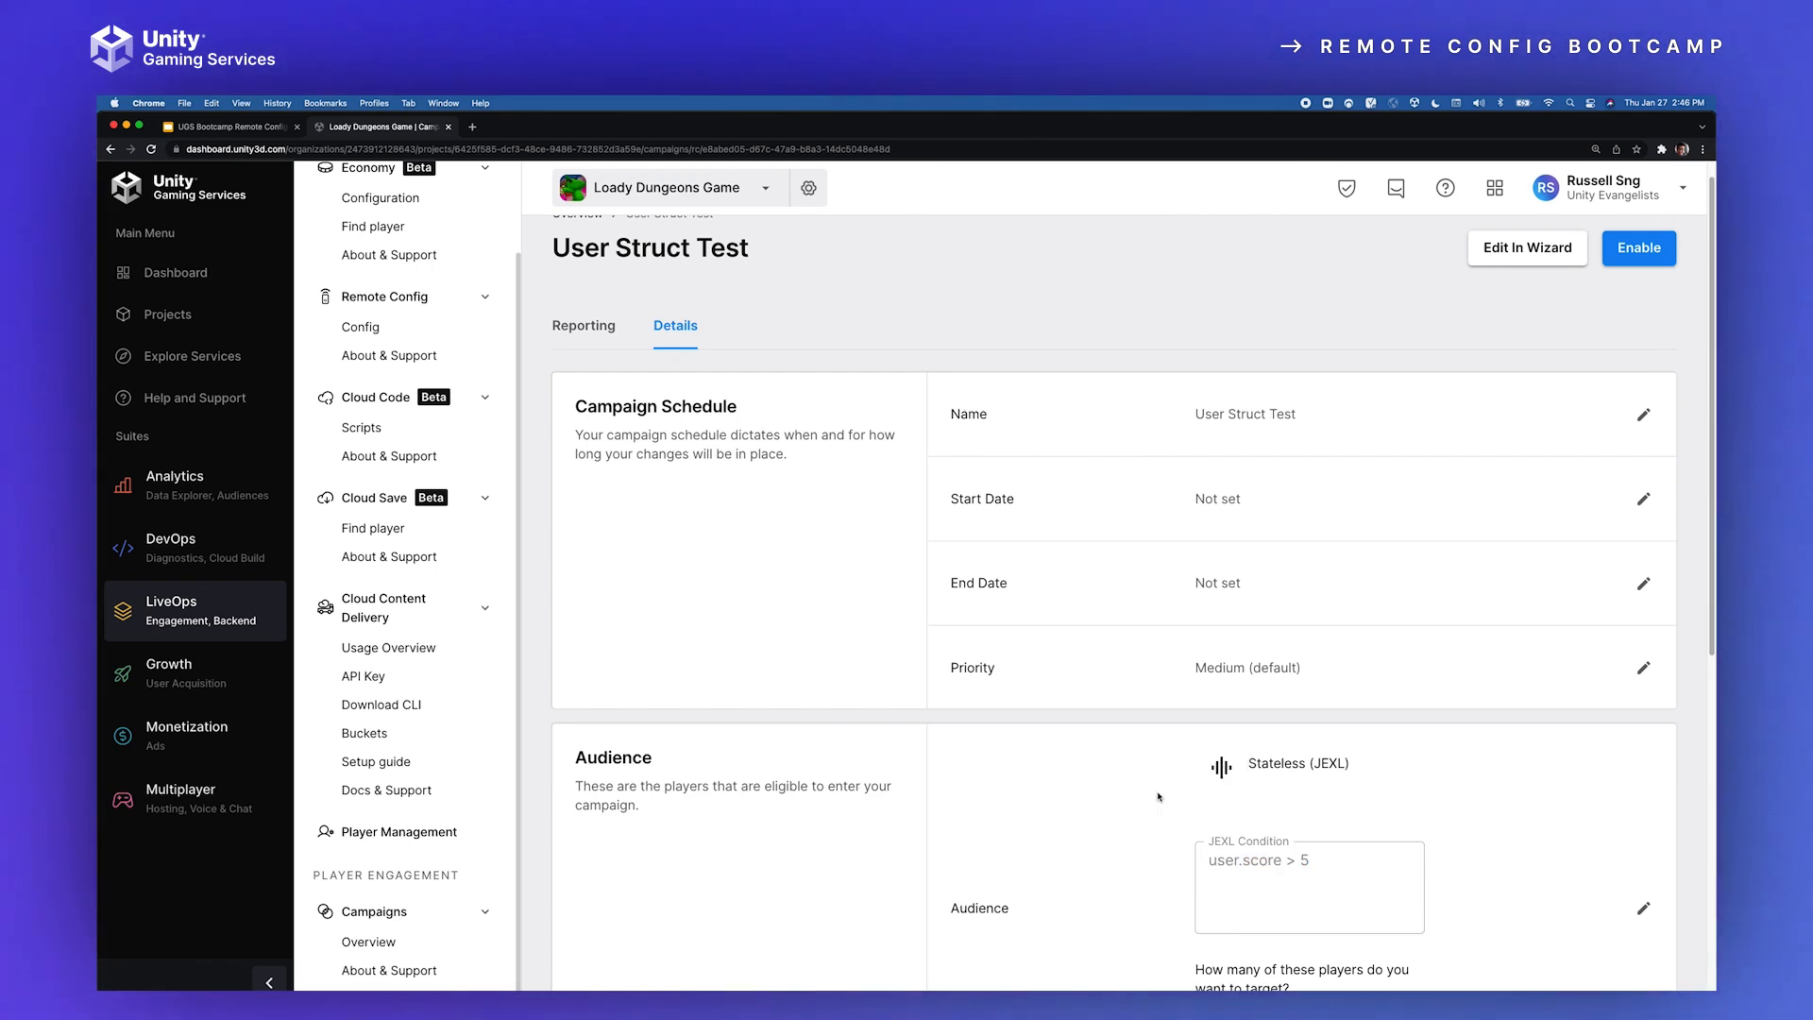
scroll(1152, 794, down, 3)
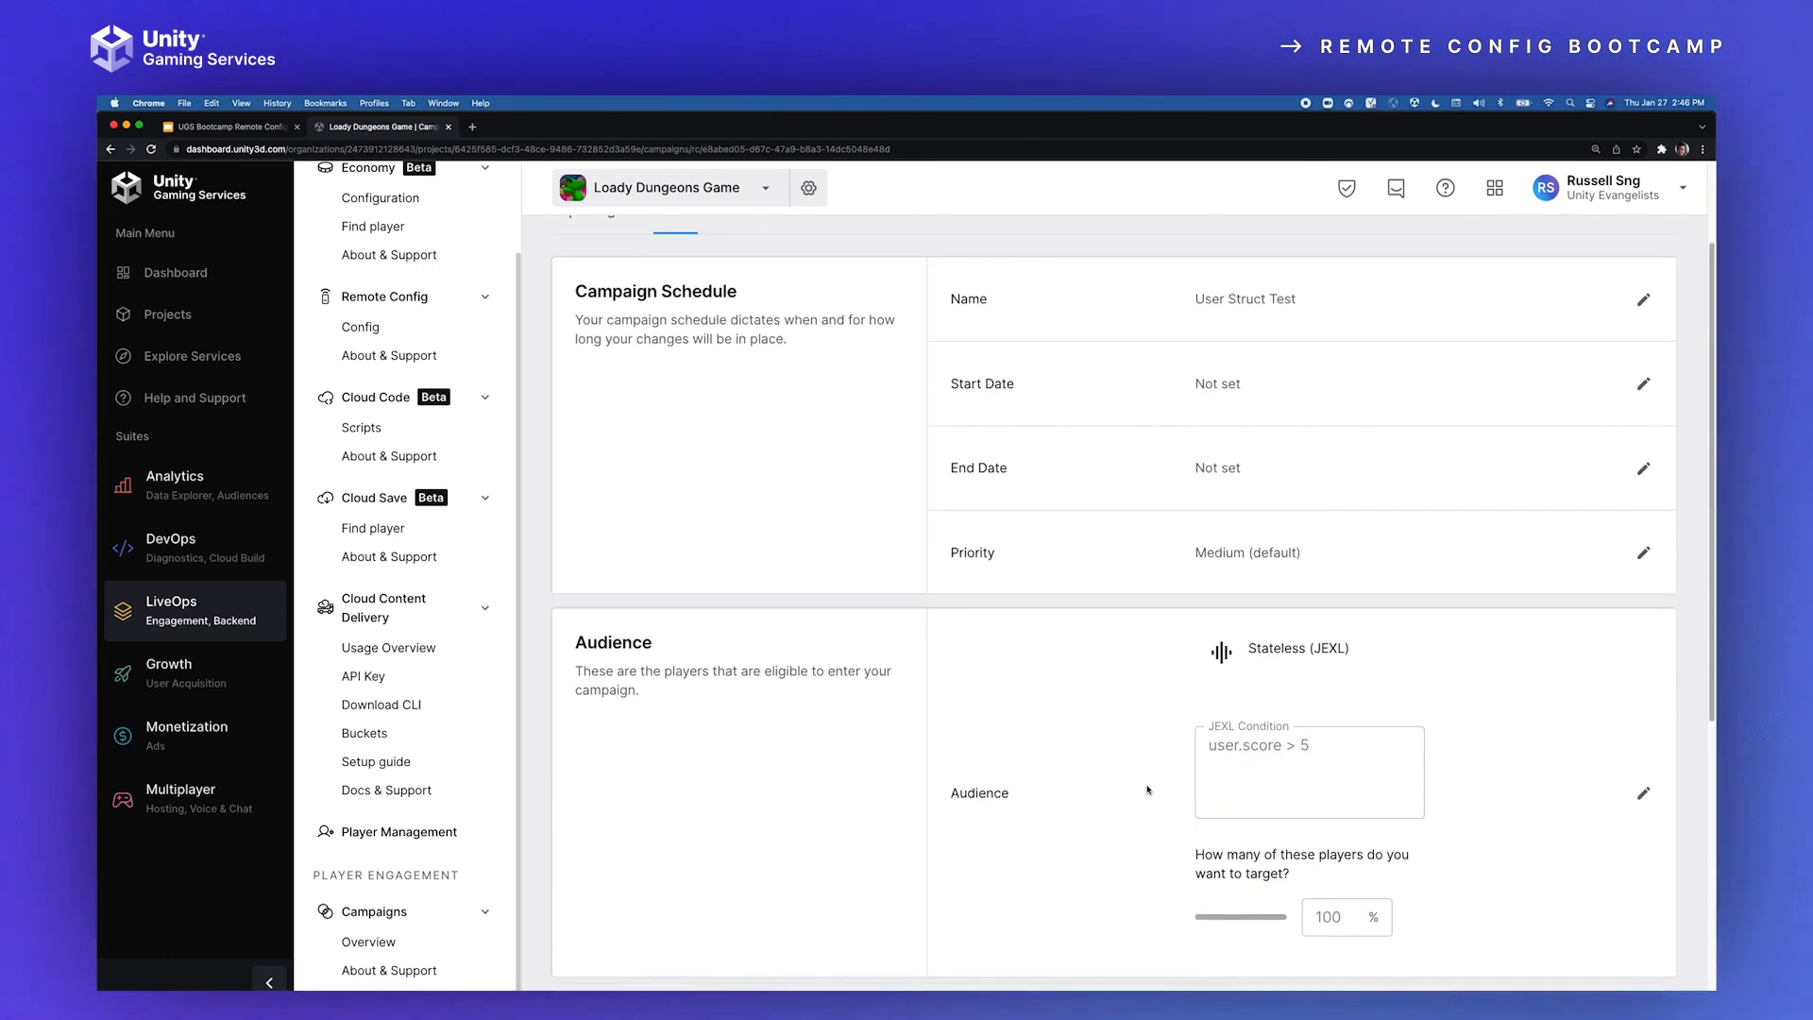
scroll(1274, 737, down, 5)
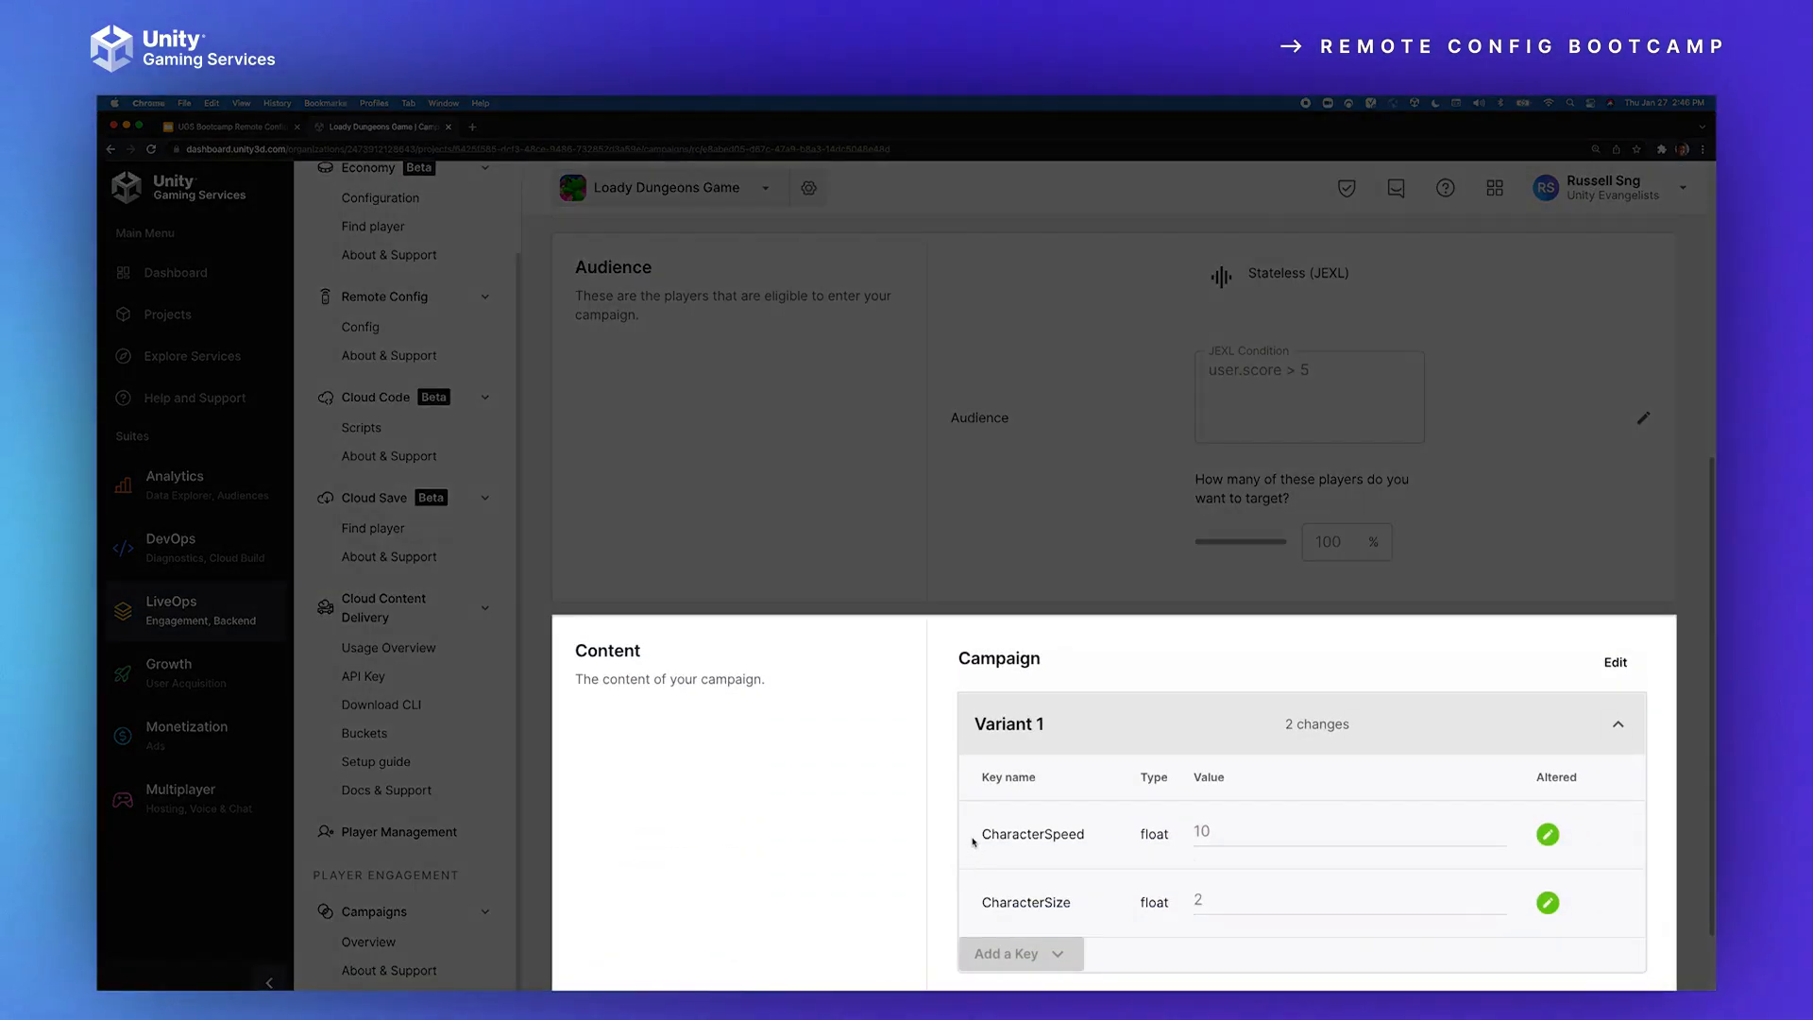
drag(975, 833, 1082, 837)
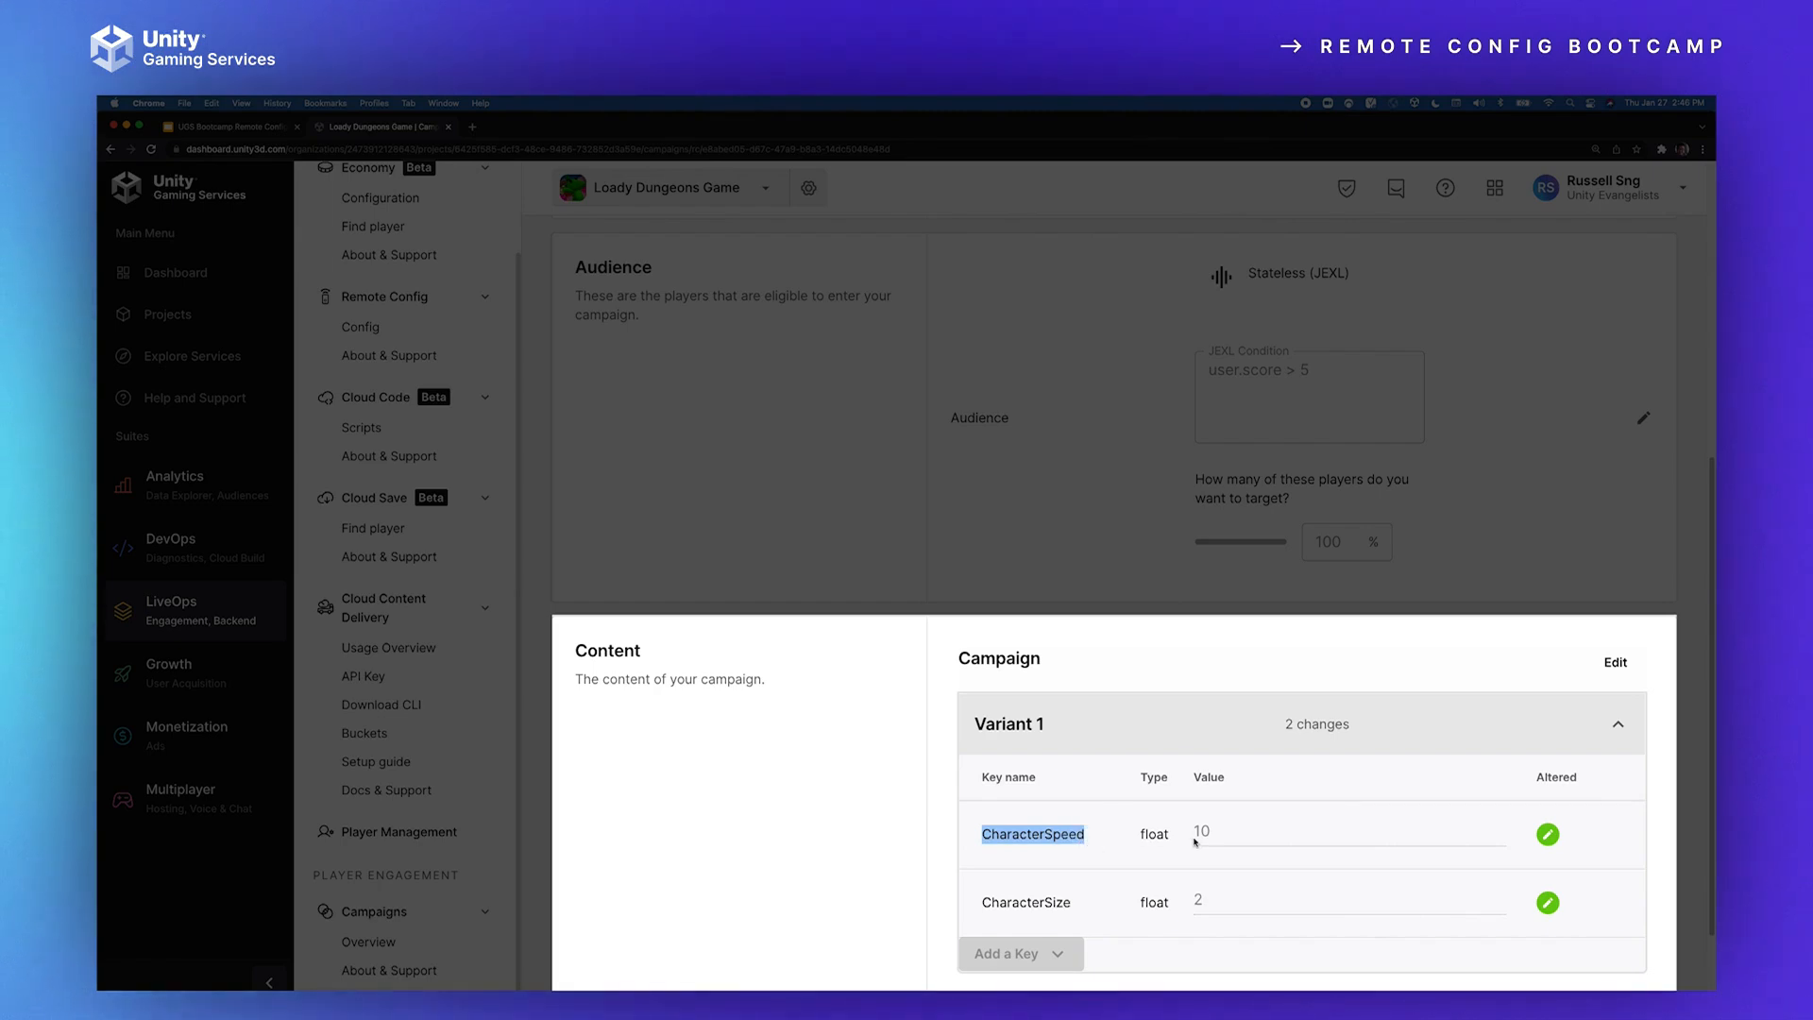
drag(1194, 837, 1223, 834)
drag(977, 906, 1093, 903)
click(1197, 901)
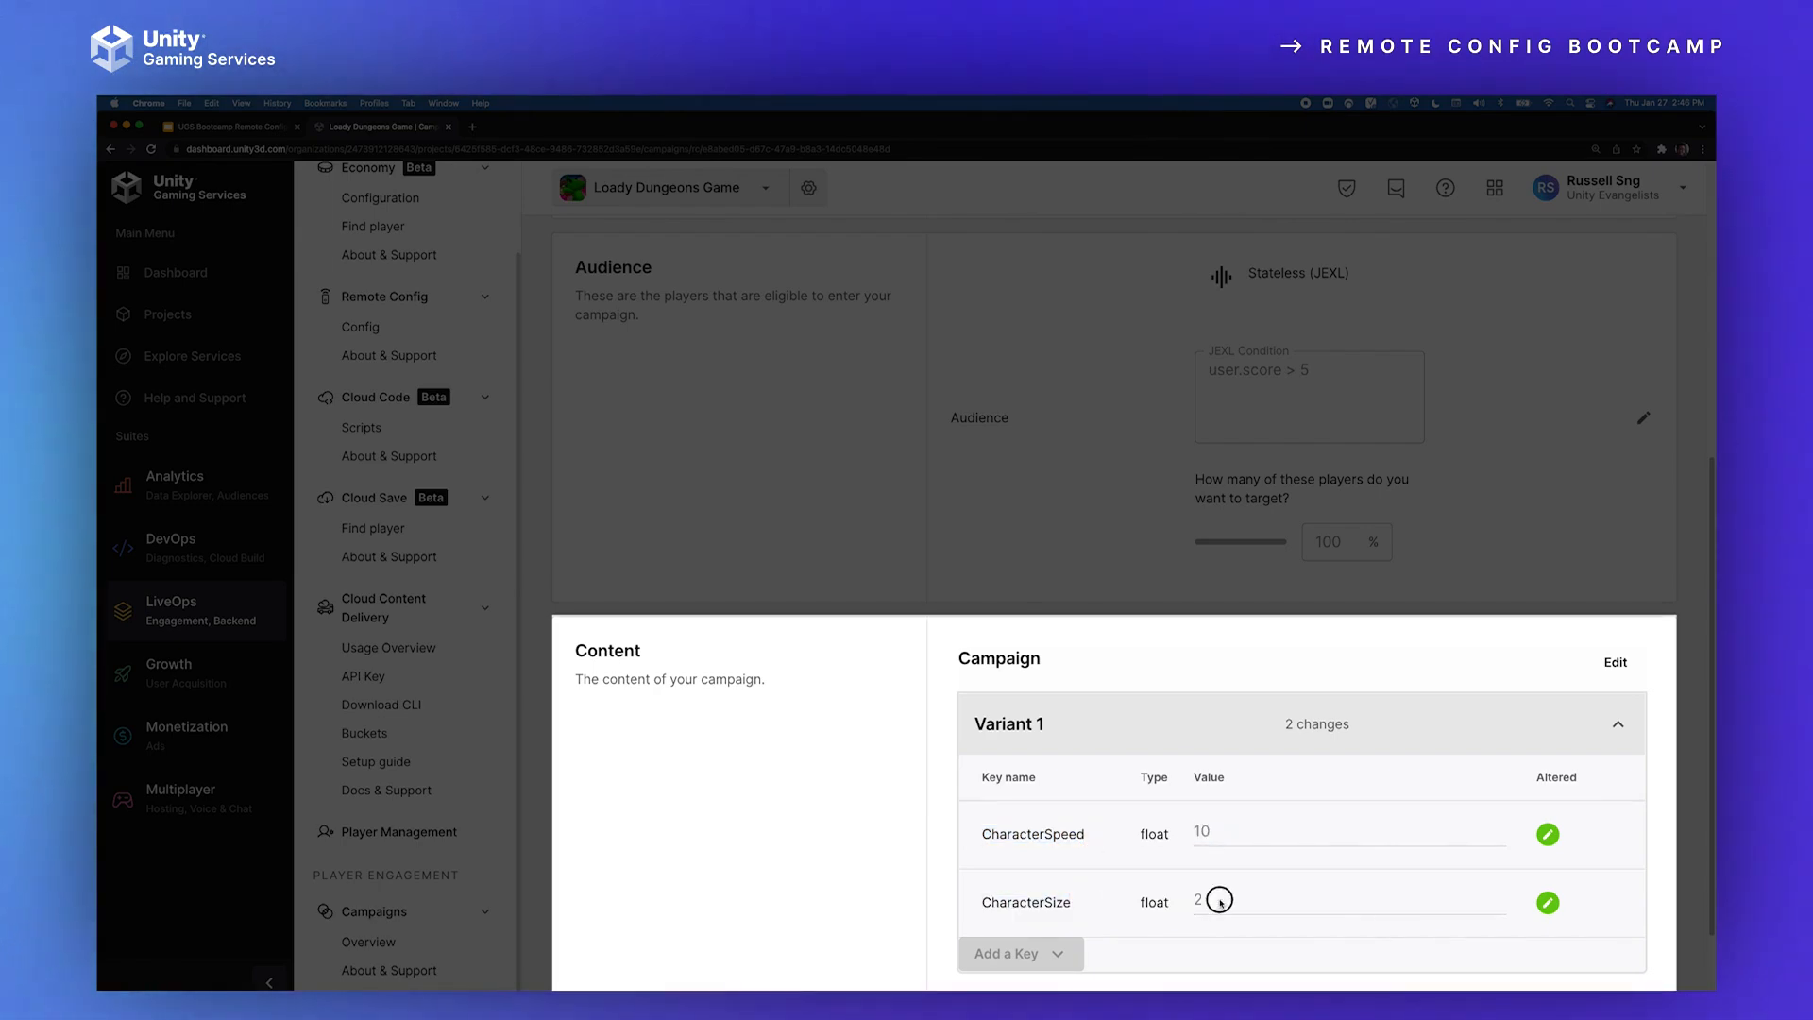
scroll(1332, 886, down, 2)
Step: Enable the User Struct Test campaign, and return to the campaign overview to check its status and impacted keys
scroll(1426, 753, up, 7)
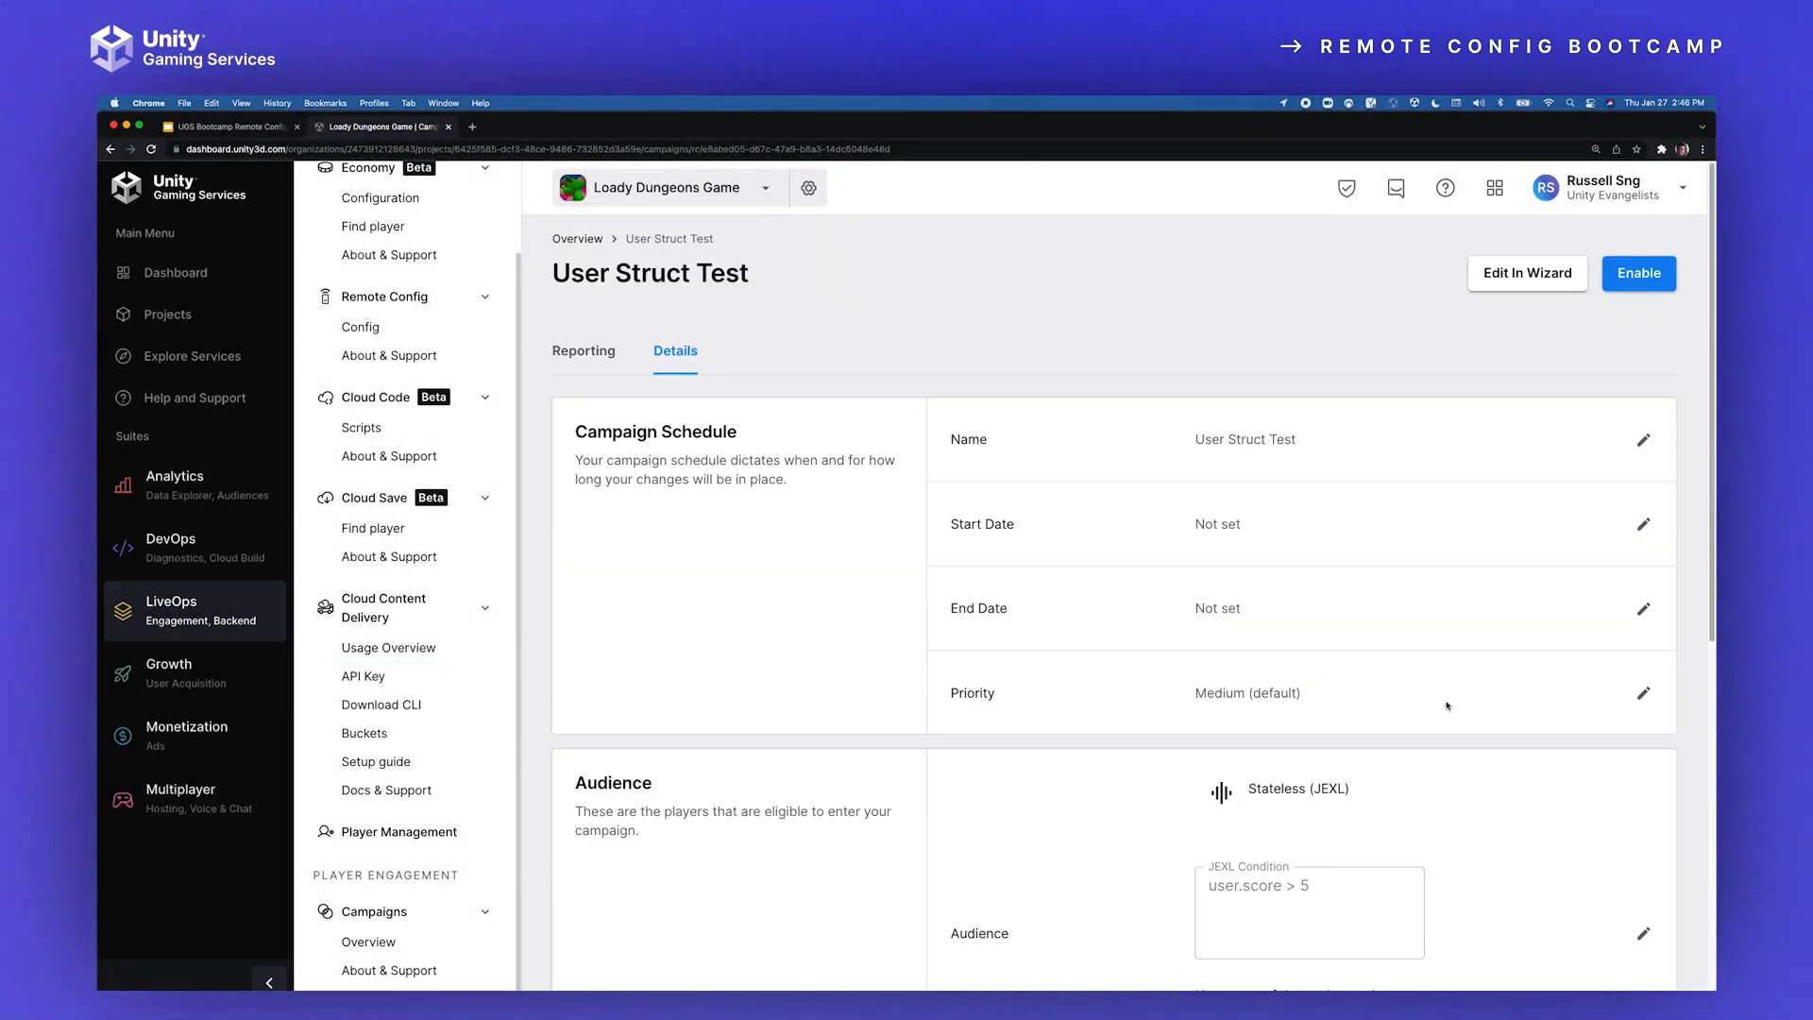
click(1638, 273)
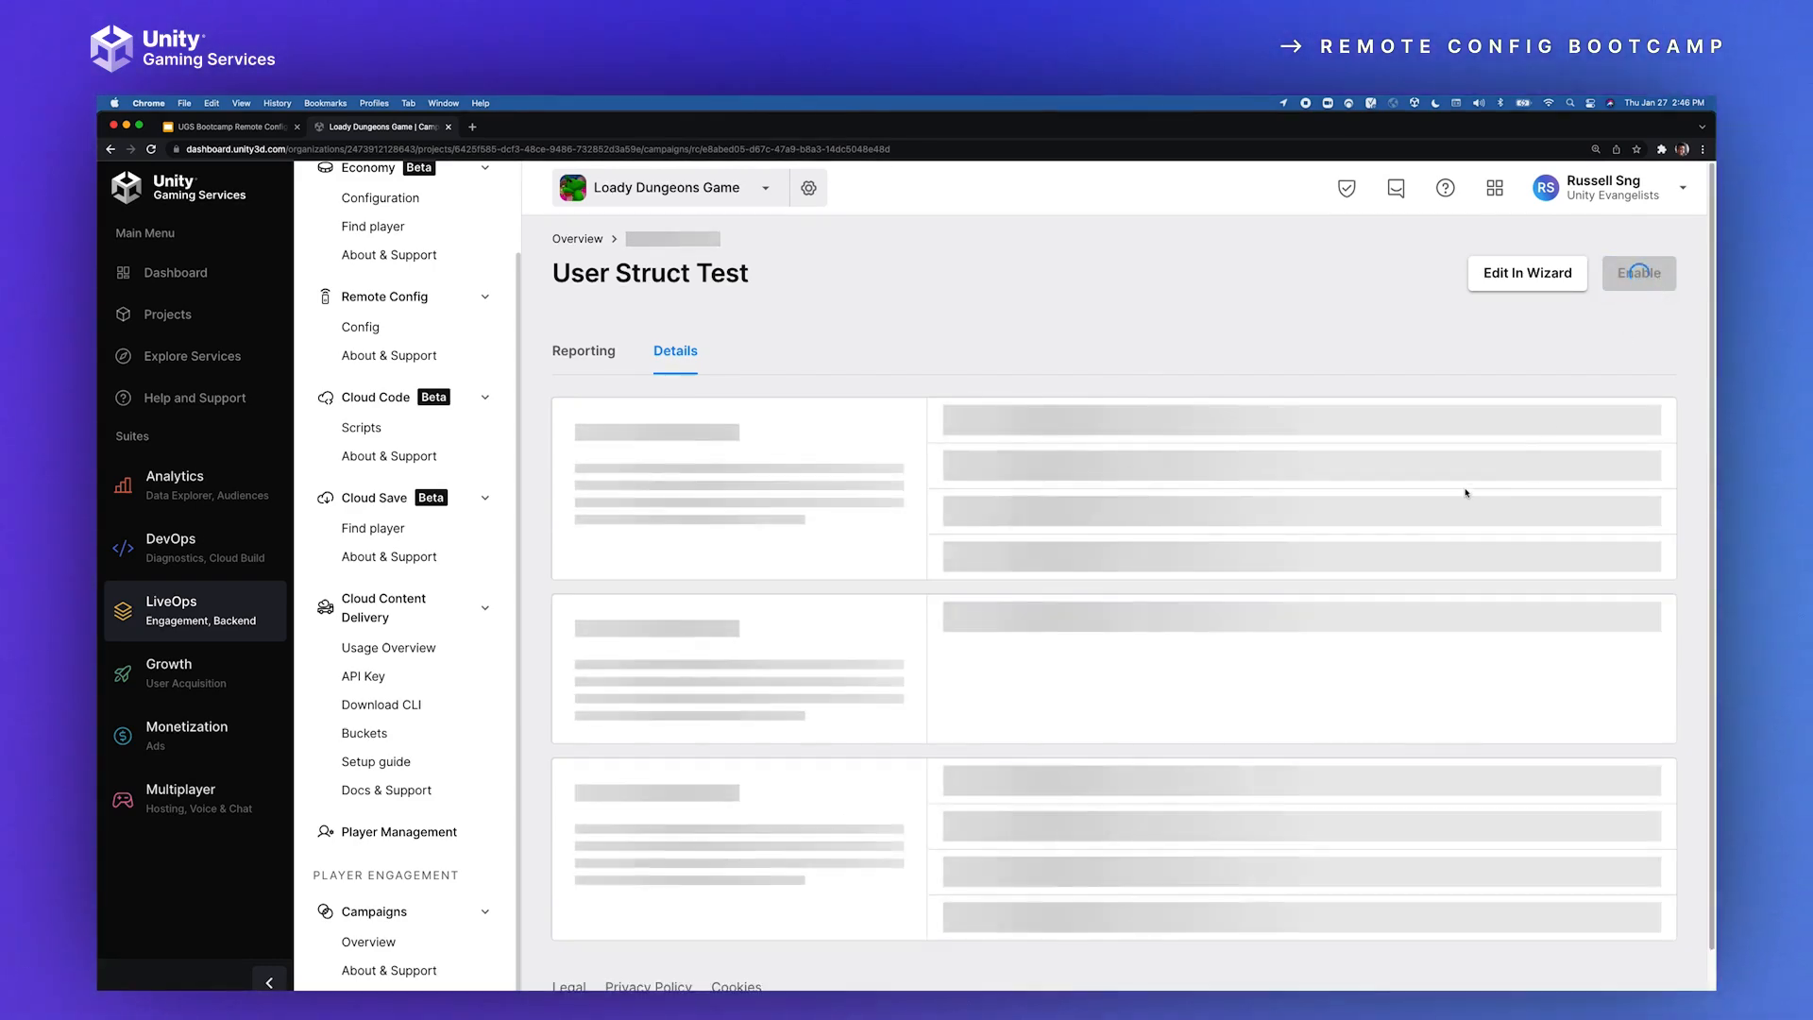
click(566, 238)
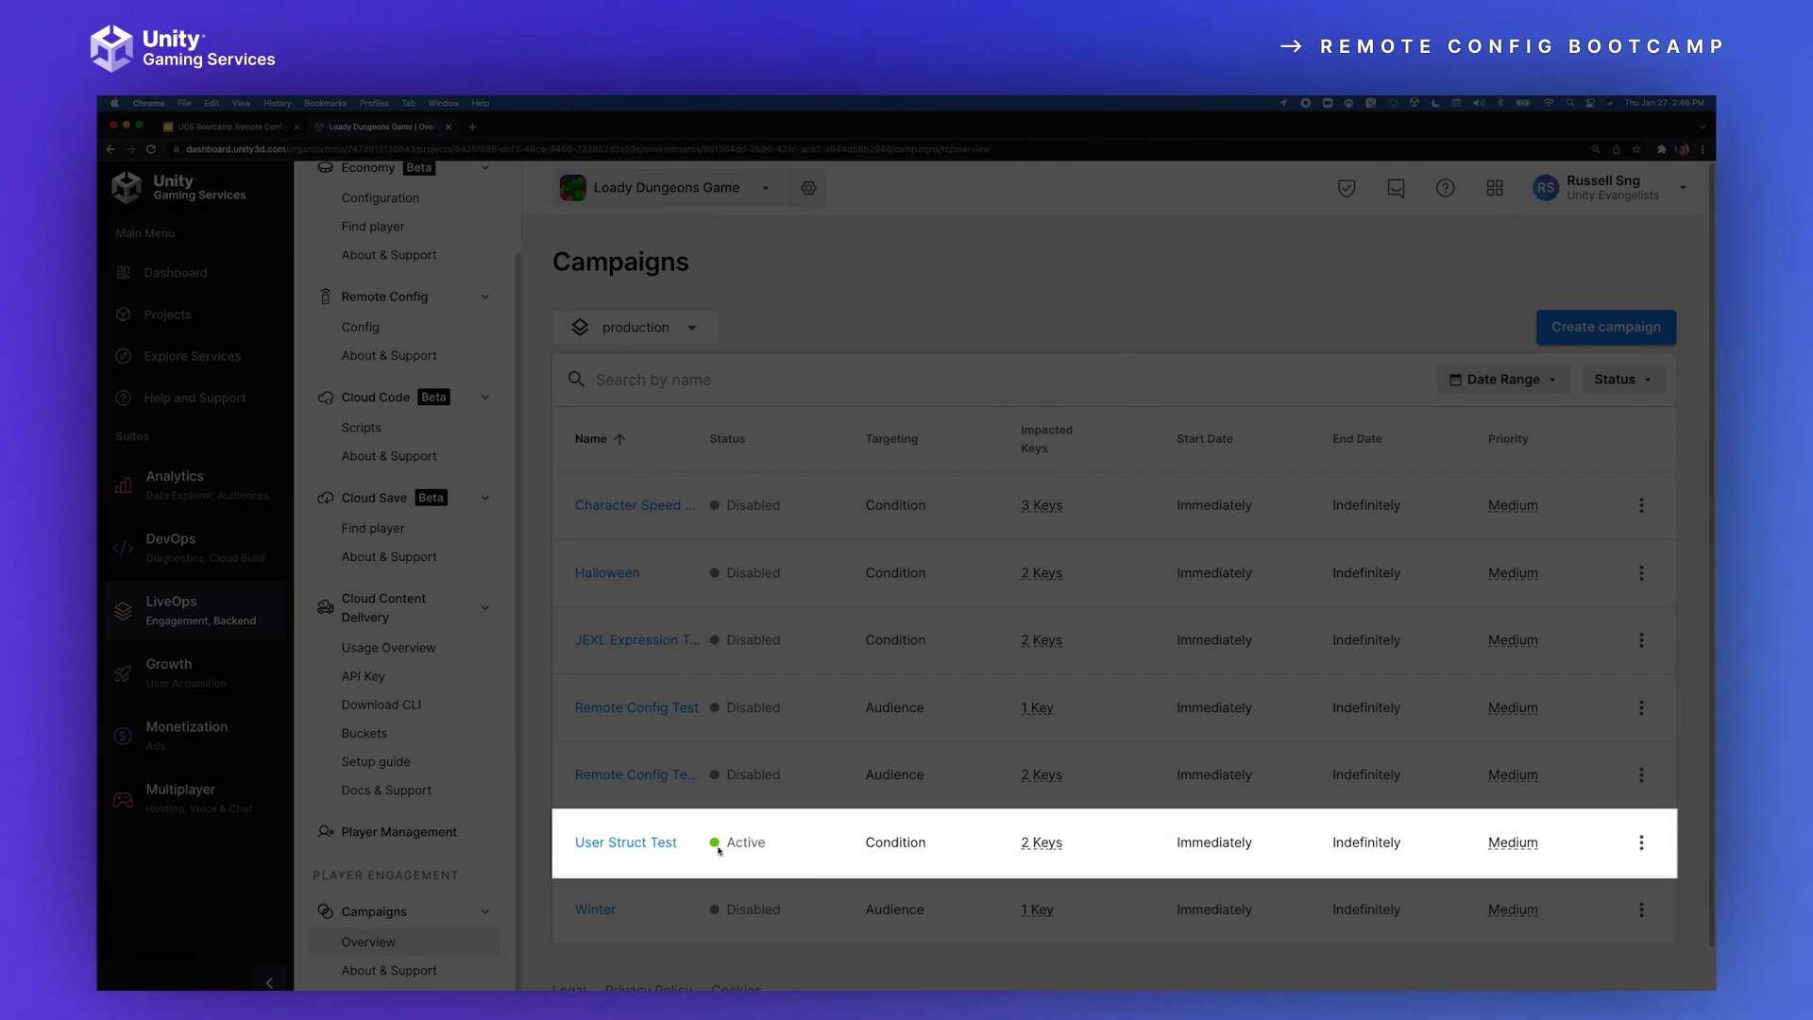
mouse_move(1037, 843)
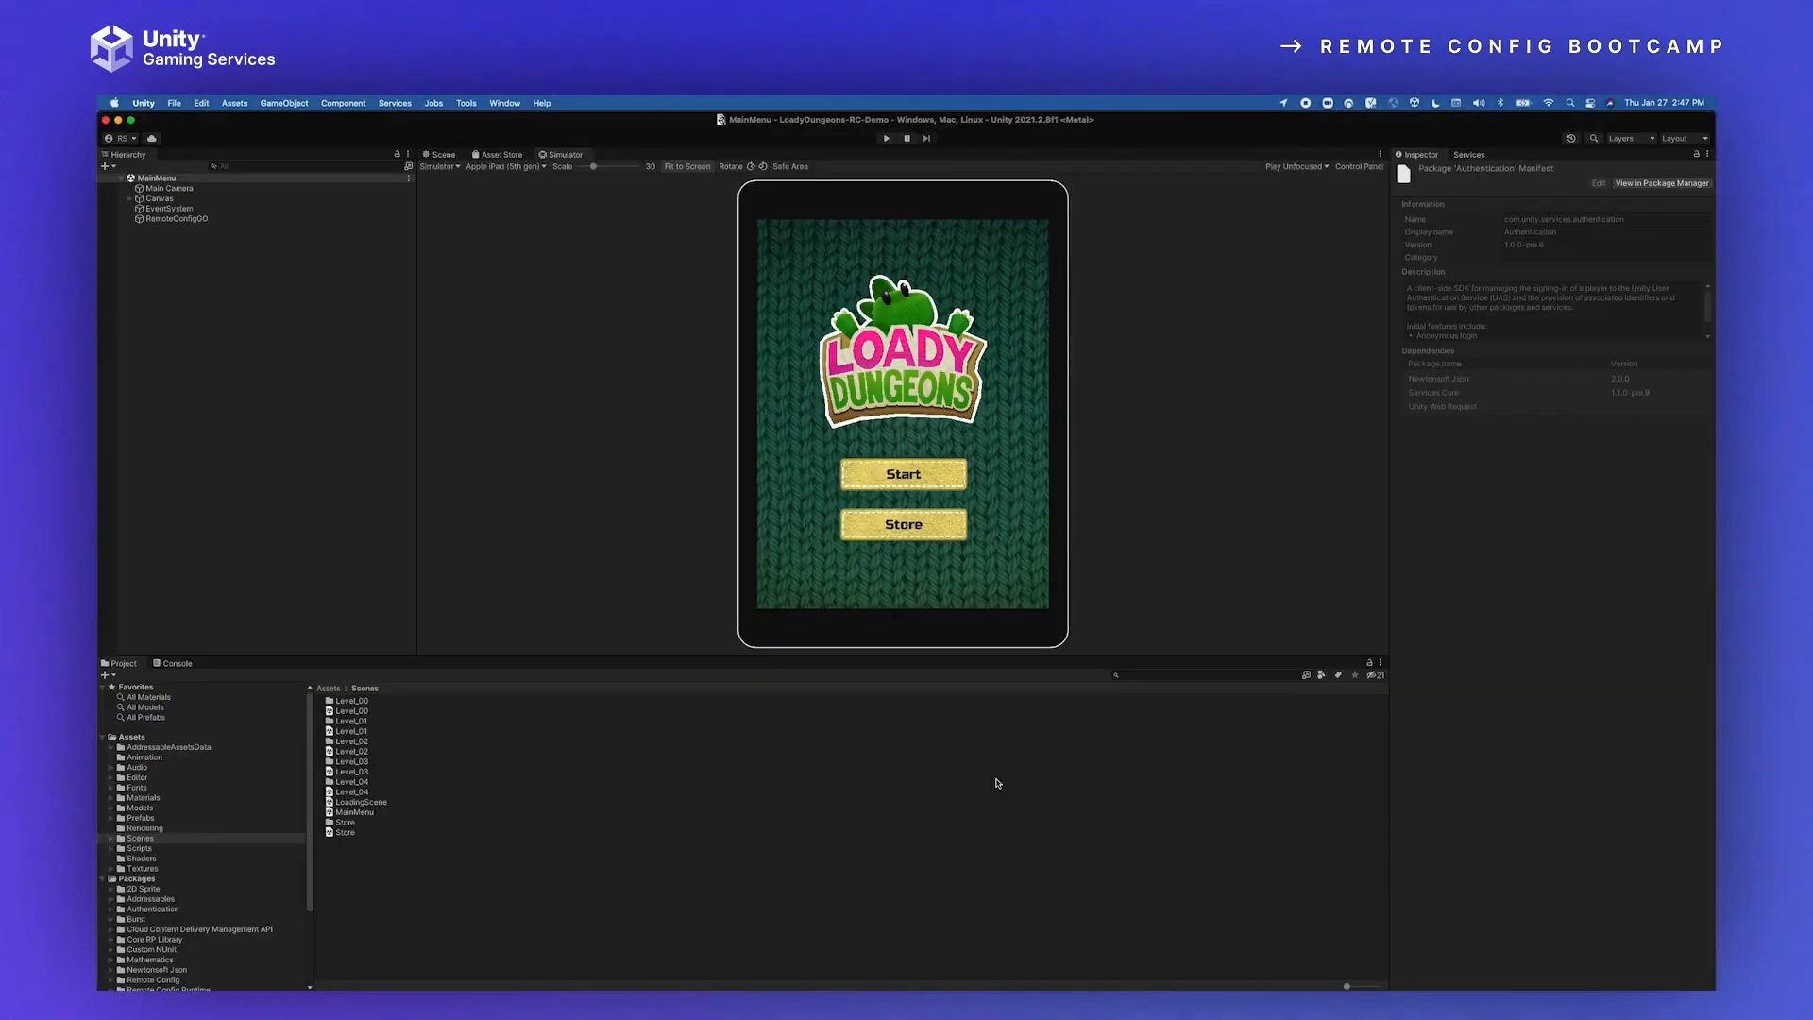
Step: Switch to the Unity Editor, run Loady Dungeons, and move the character around the level to check its speed and size
click(889, 139)
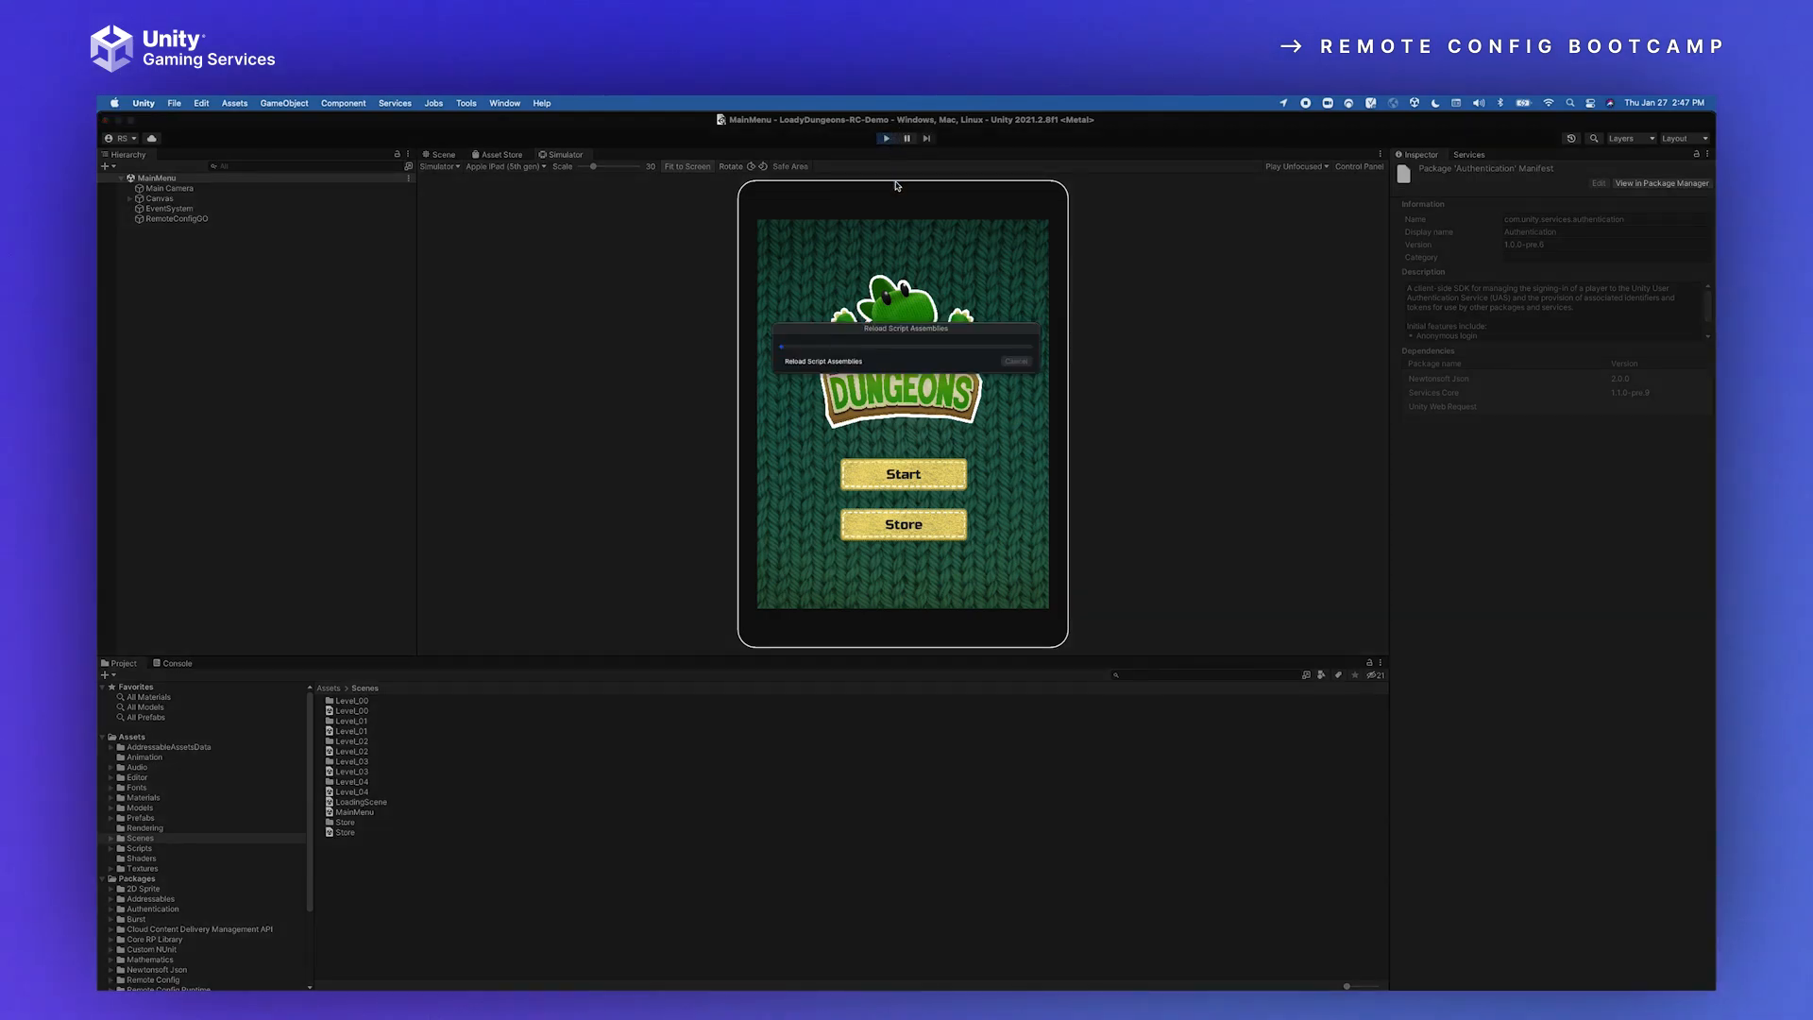
click(847, 670)
click(836, 645)
click(823, 560)
click(776, 703)
click(810, 405)
click(778, 642)
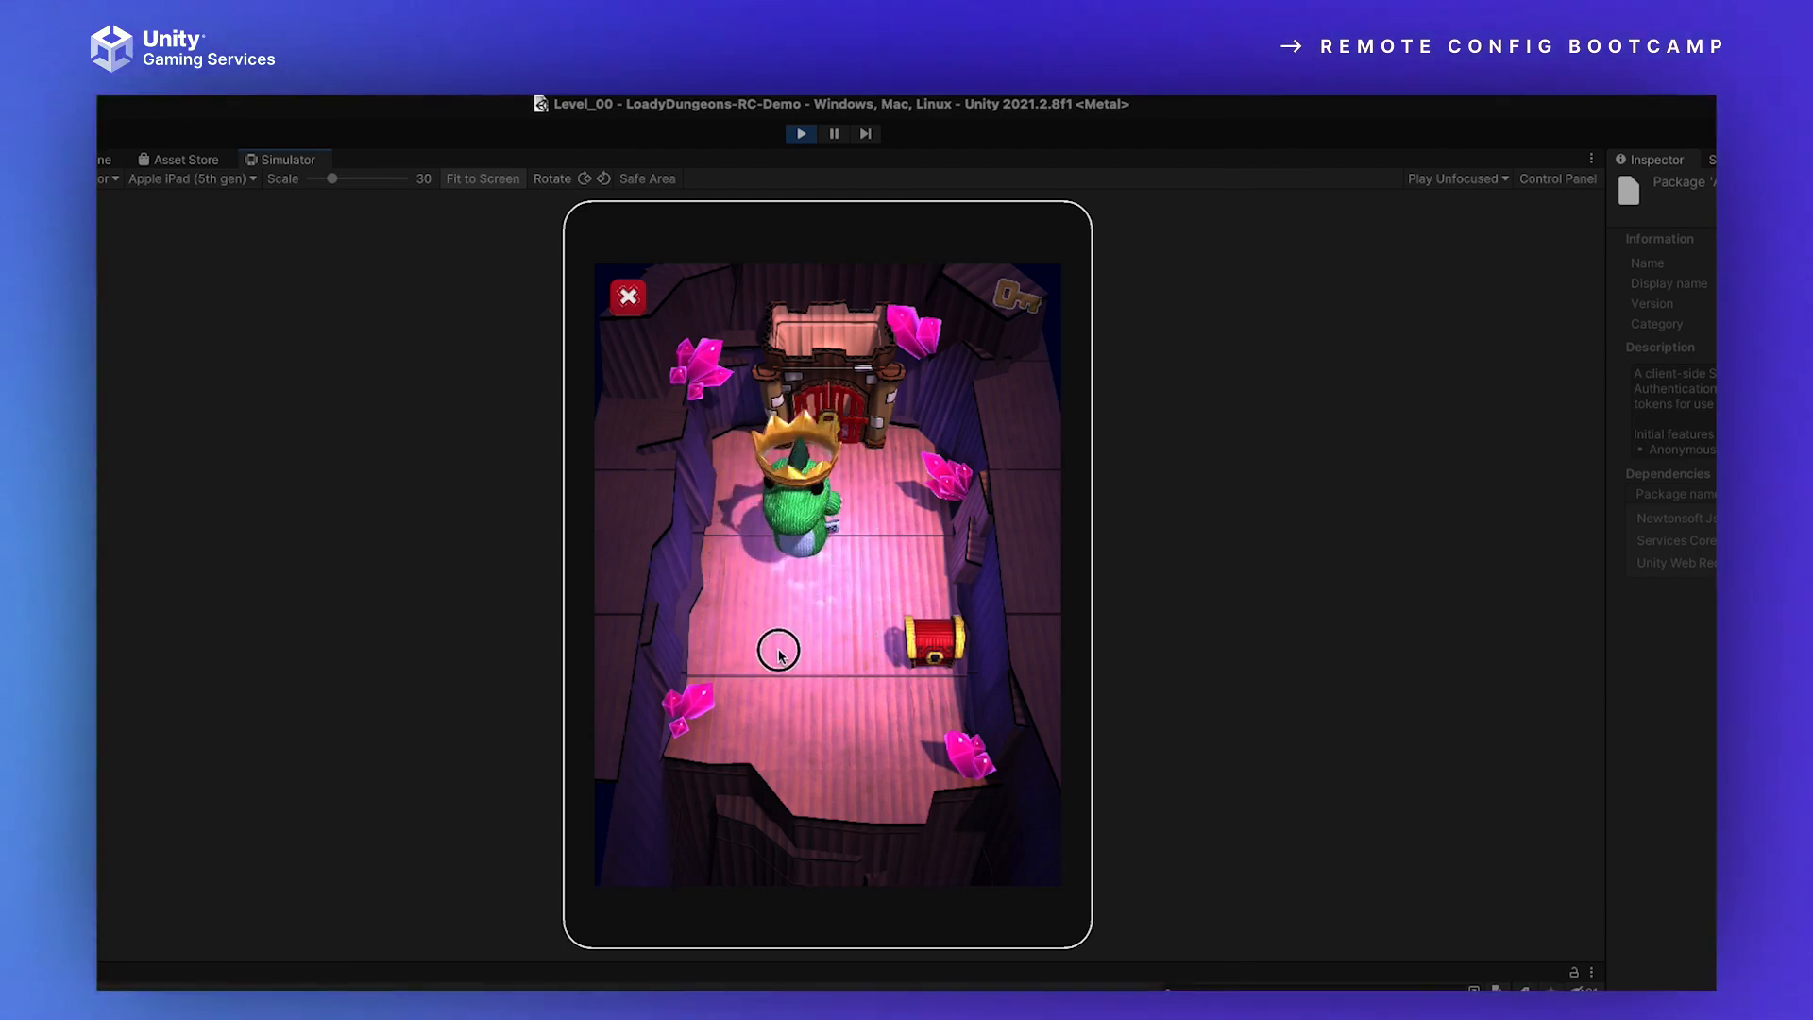
click(825, 763)
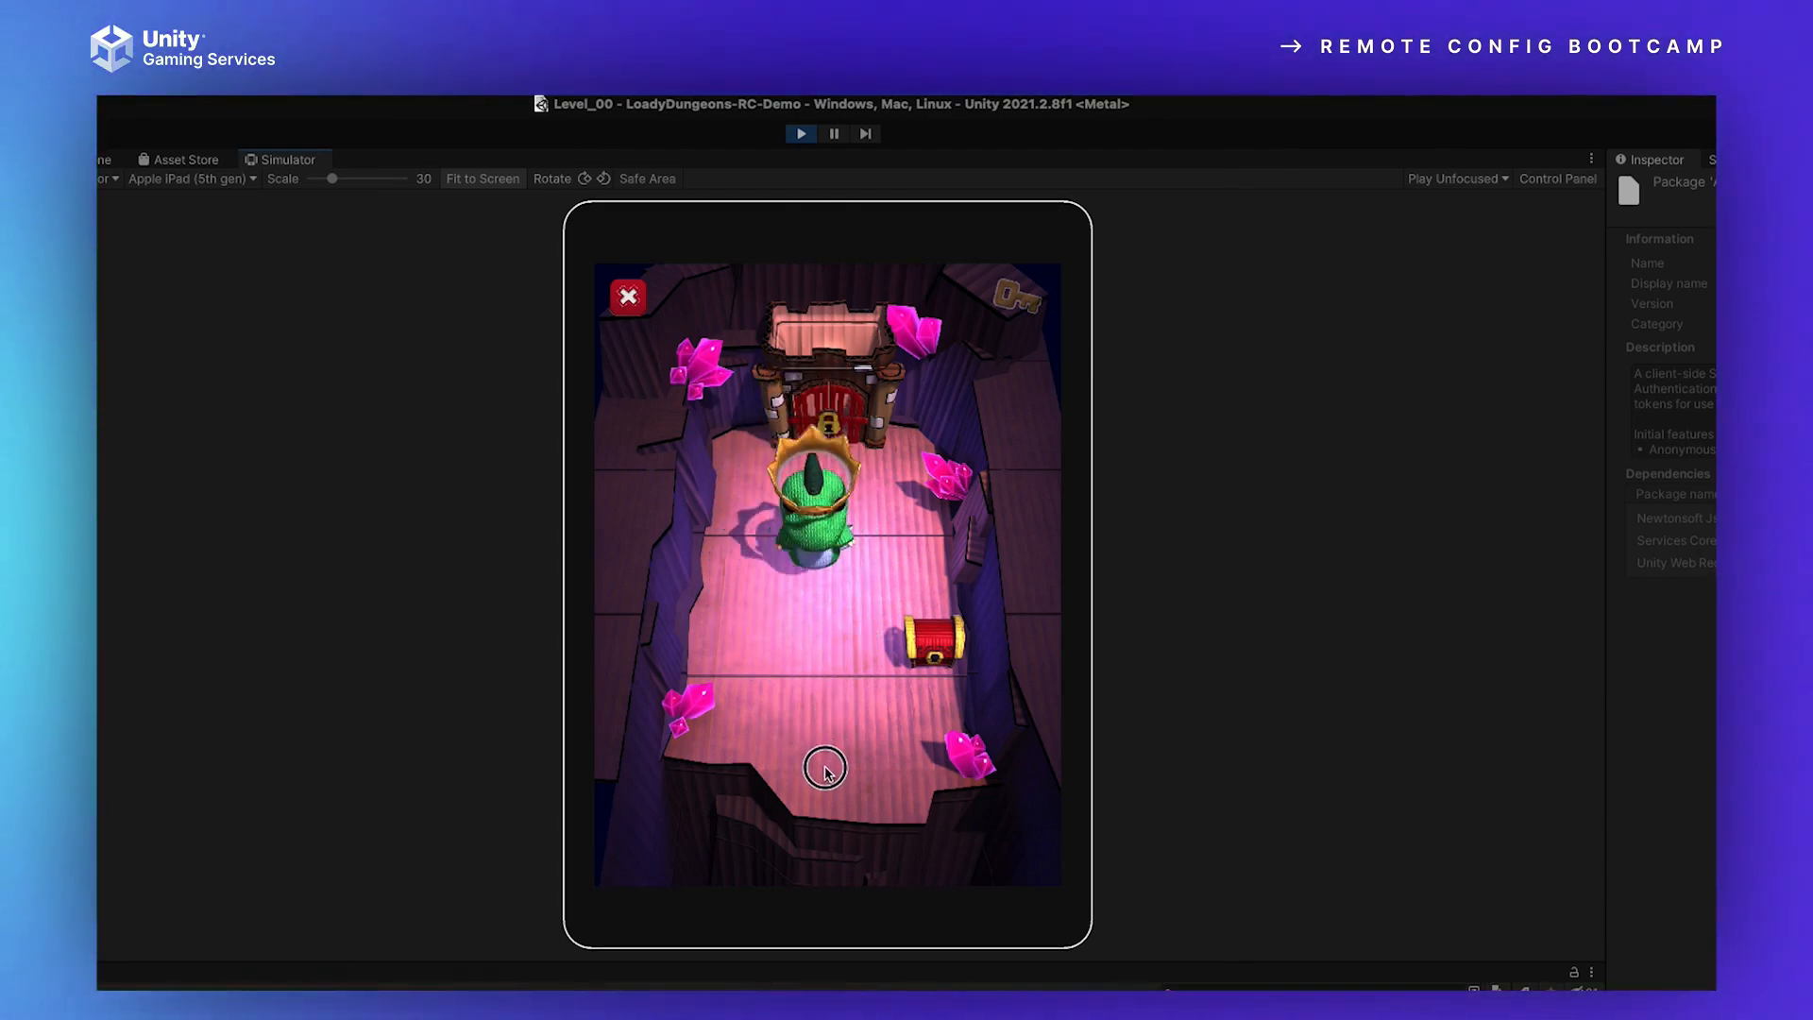
click(838, 472)
click(841, 627)
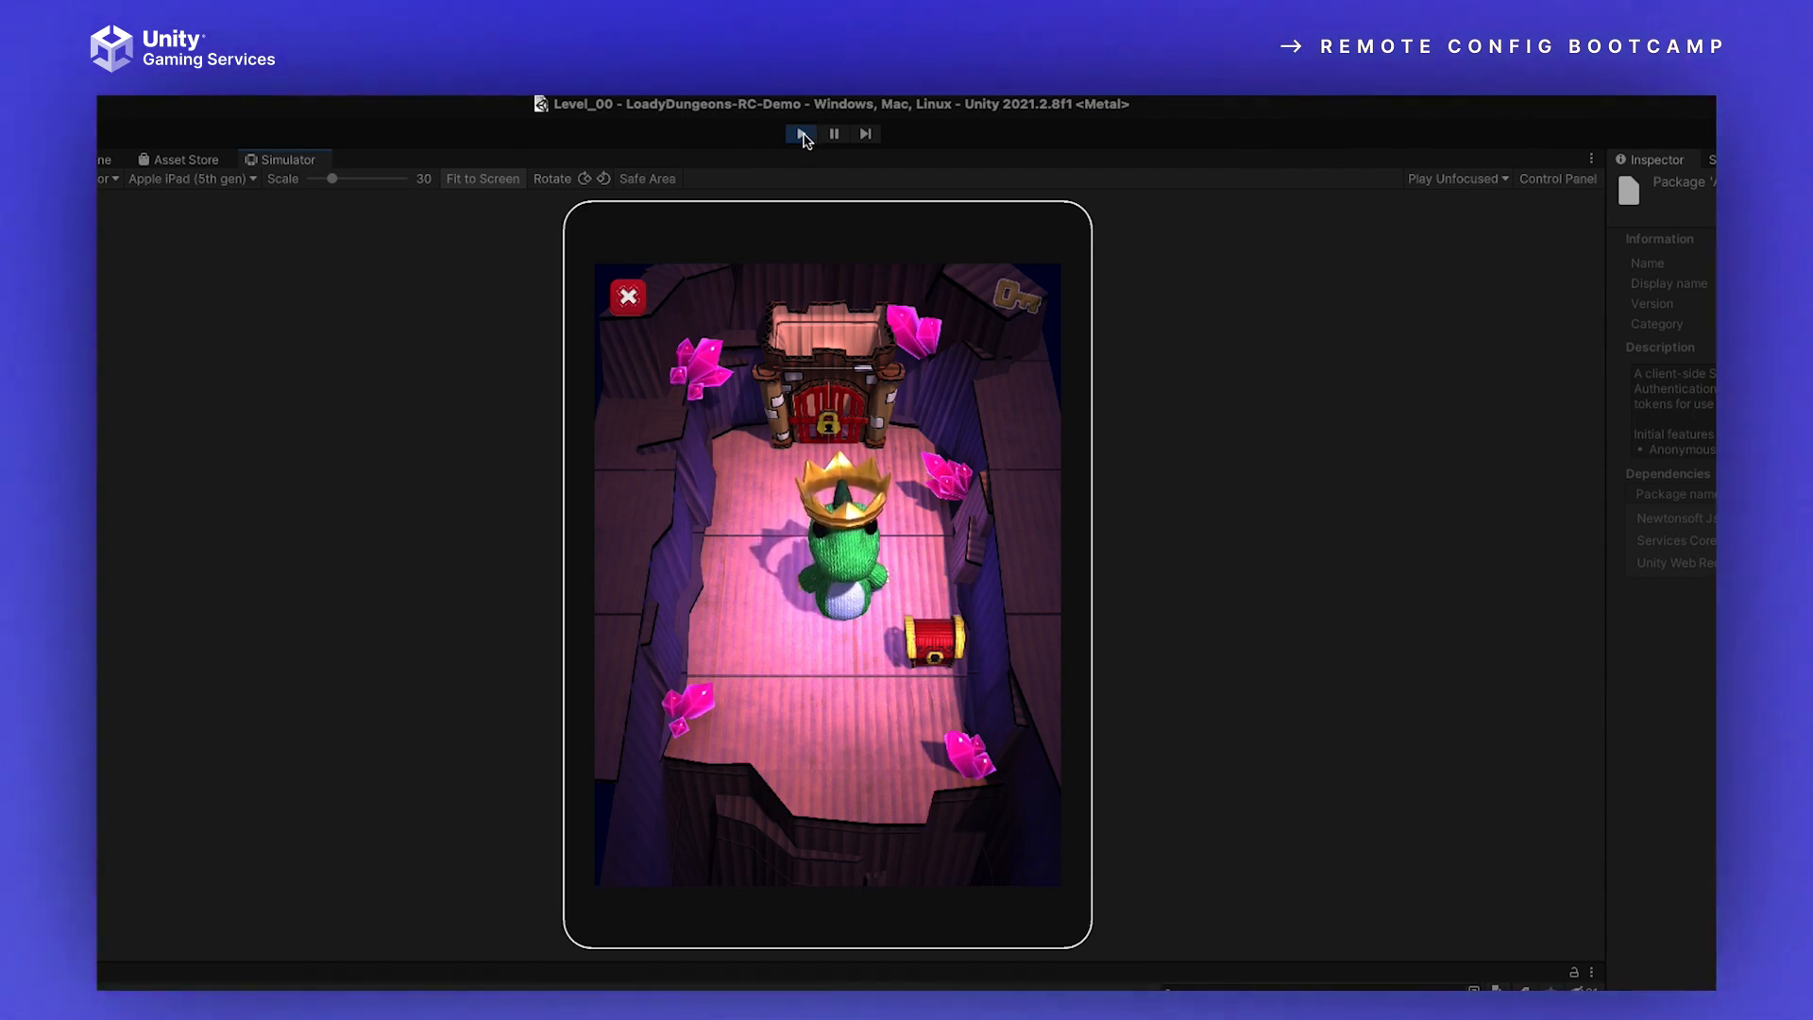
click(824, 694)
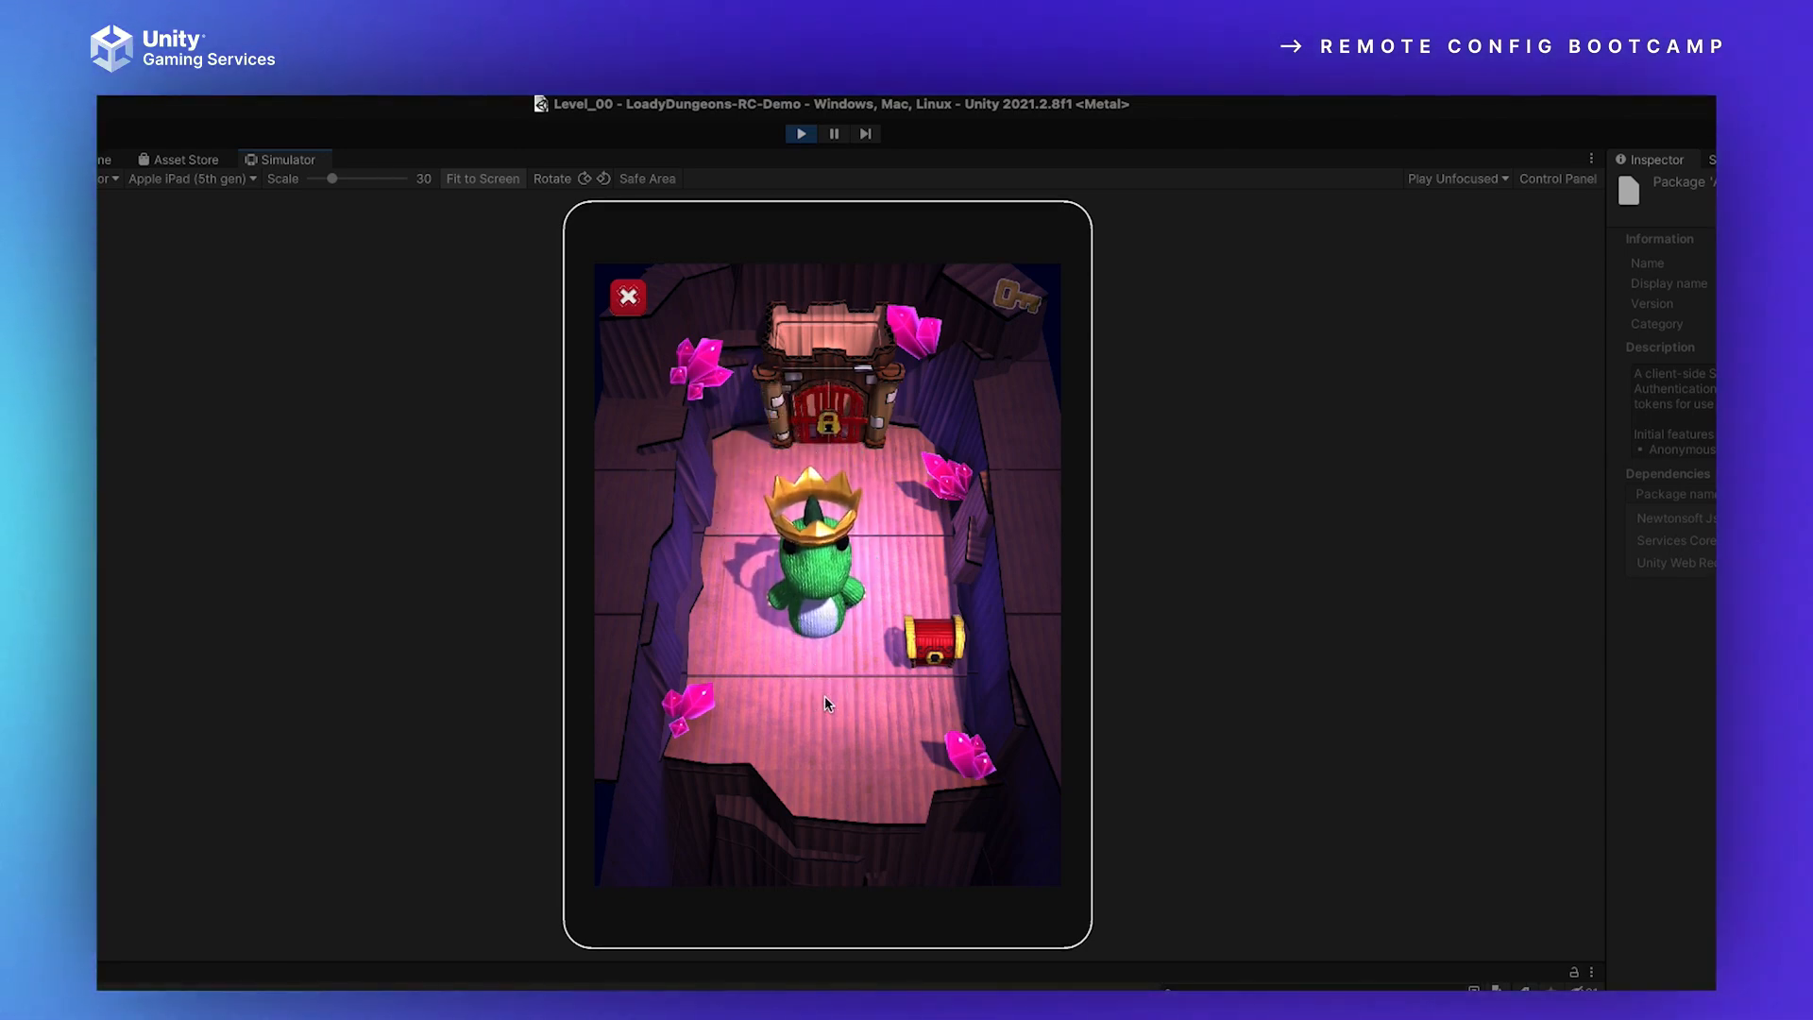